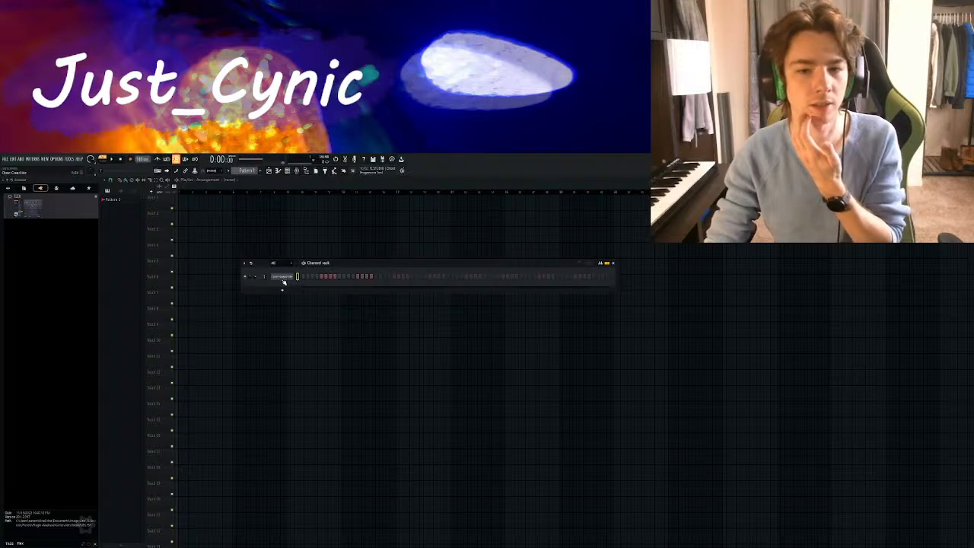
Load the Dark Star Overdrive preset from FLEX's Essential Guitars pack on the existing channel
click(281, 275)
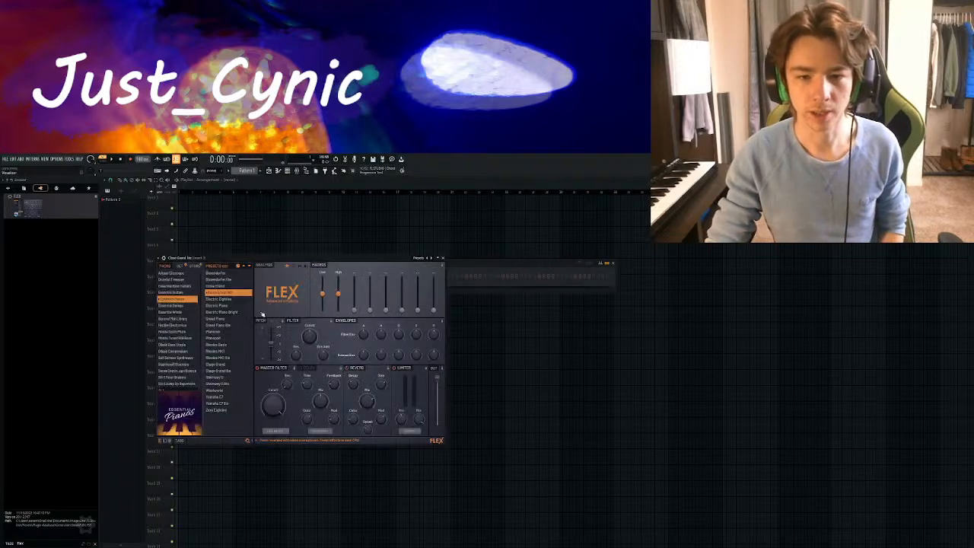
click(172, 293)
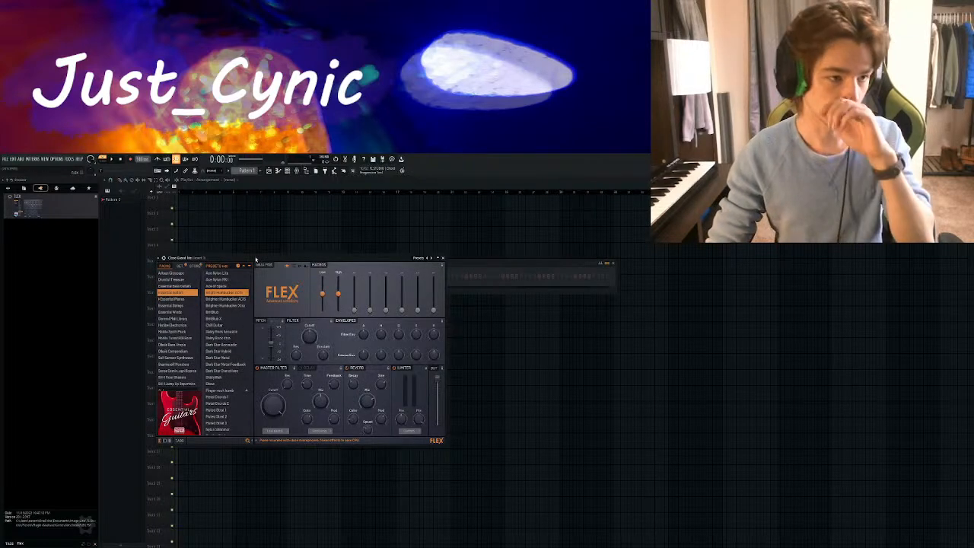
drag(255, 259, 294, 266)
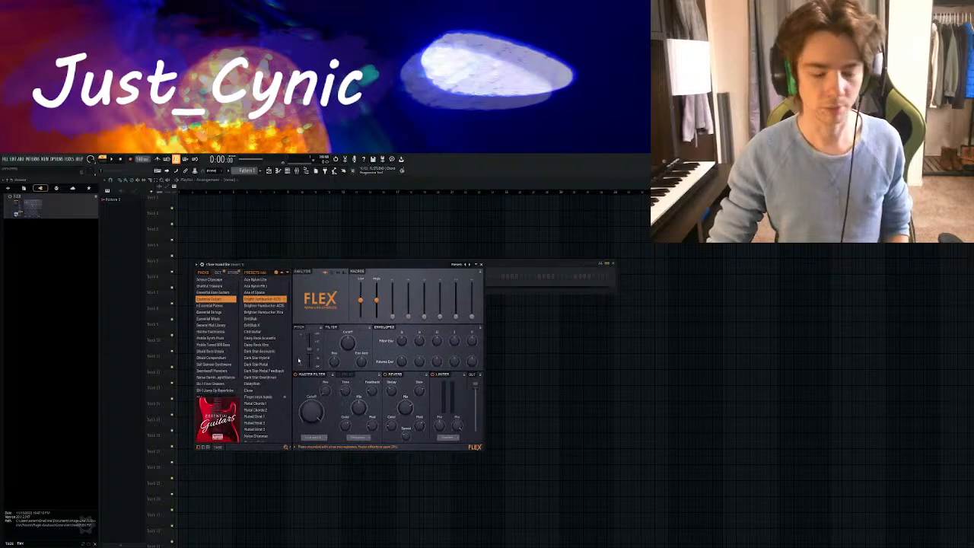
click(276, 273)
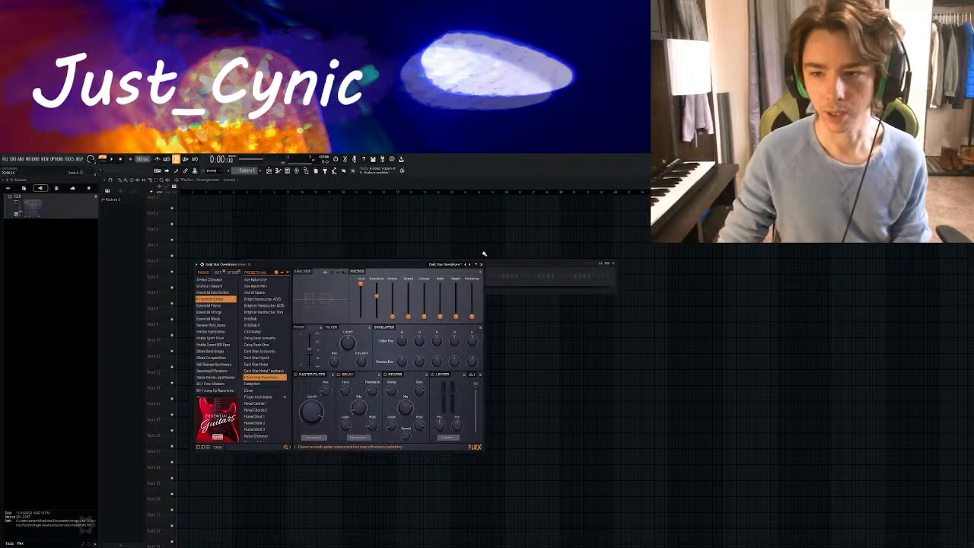
click(481, 264)
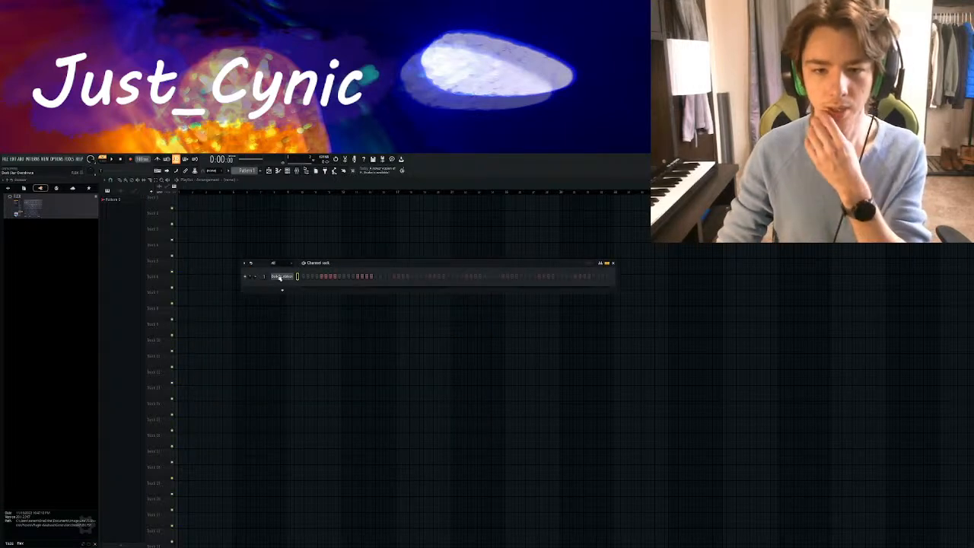
Add Fruity Blood Overdrive with a raised PreAmp to mixer insert 1 and lower that insert's volume
key(F9)
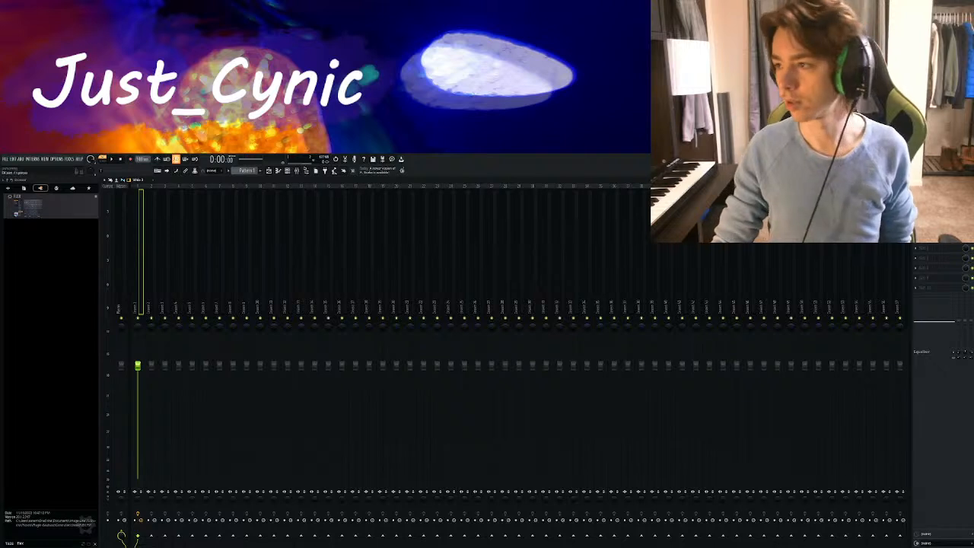
click(933, 199)
drag(218, 239, 364, 268)
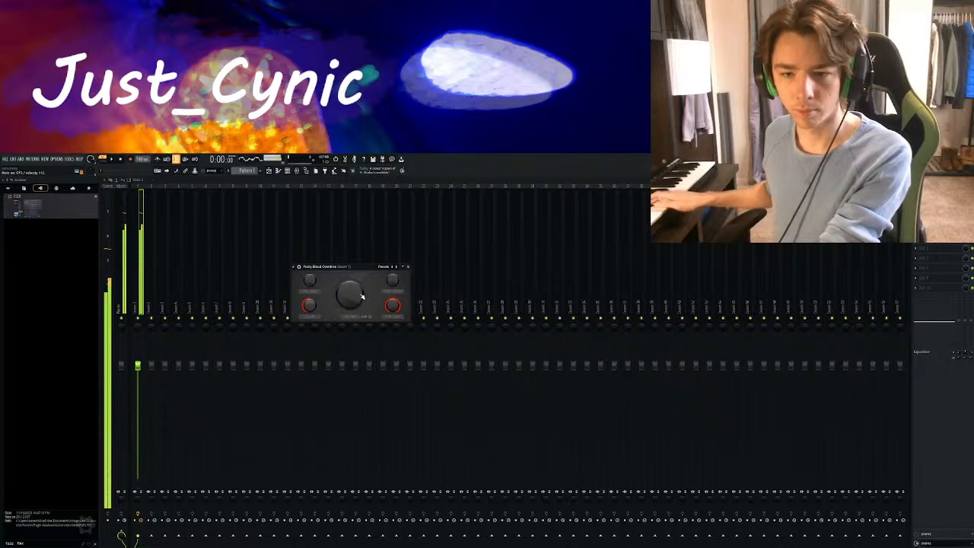
drag(350, 295, 350, 237)
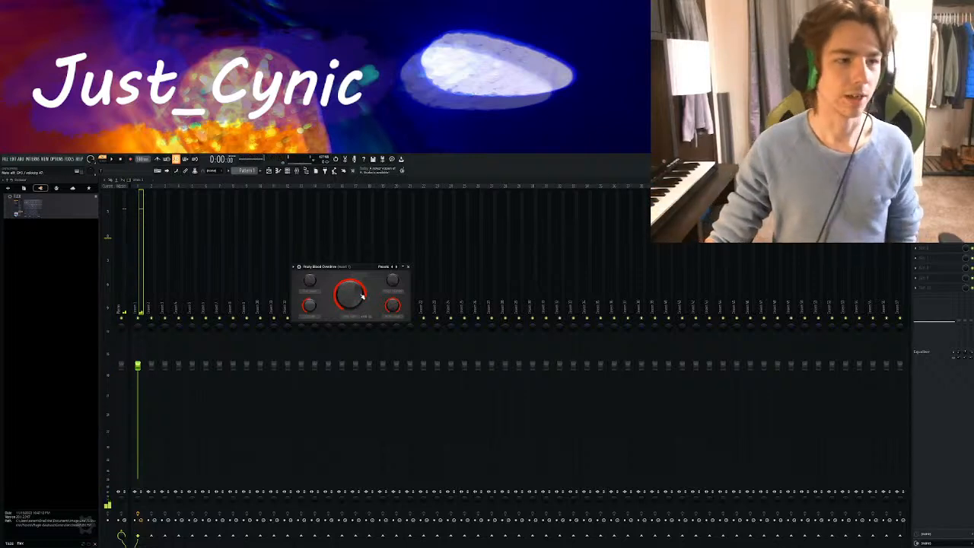
drag(147, 373, 146, 424)
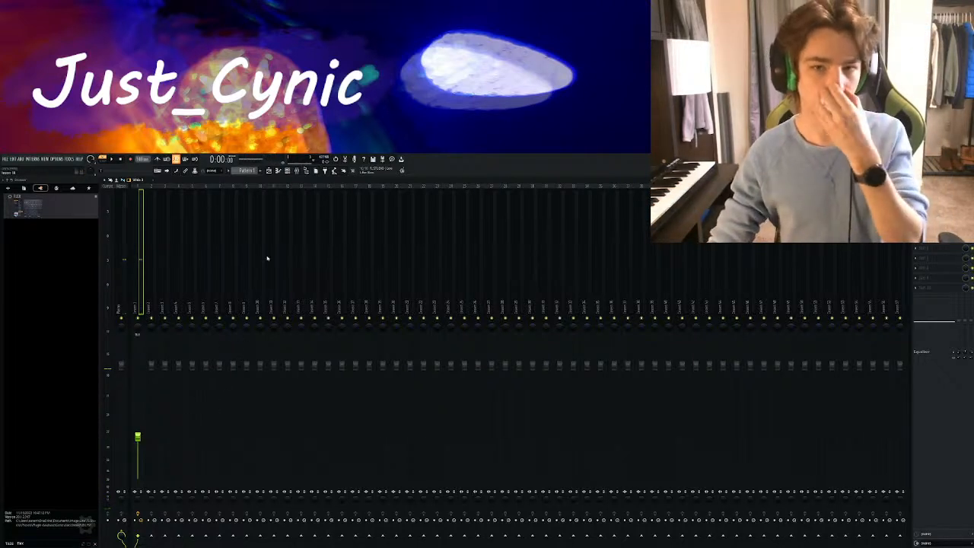
Open the guitar channel's piano roll, generate a four-chord progression, and play it back
key(F5)
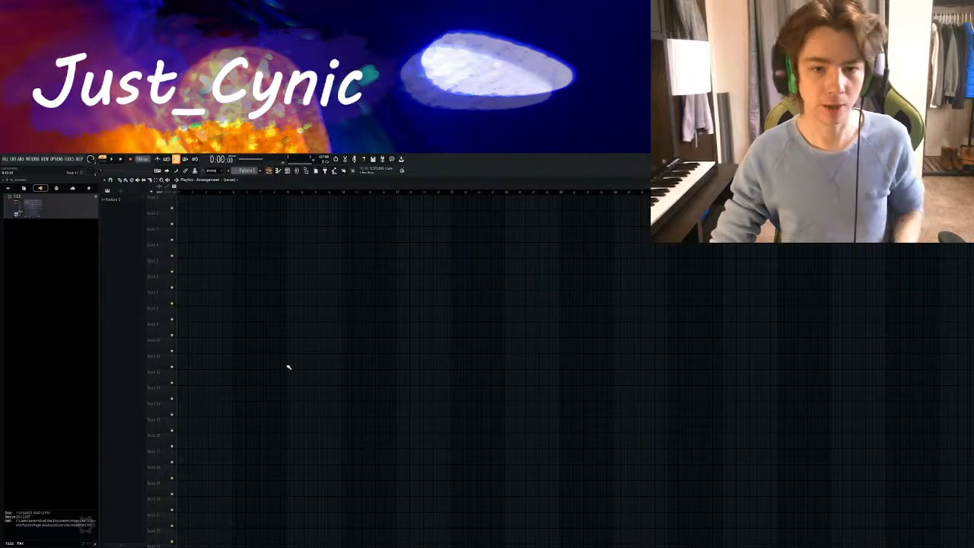
click(287, 170)
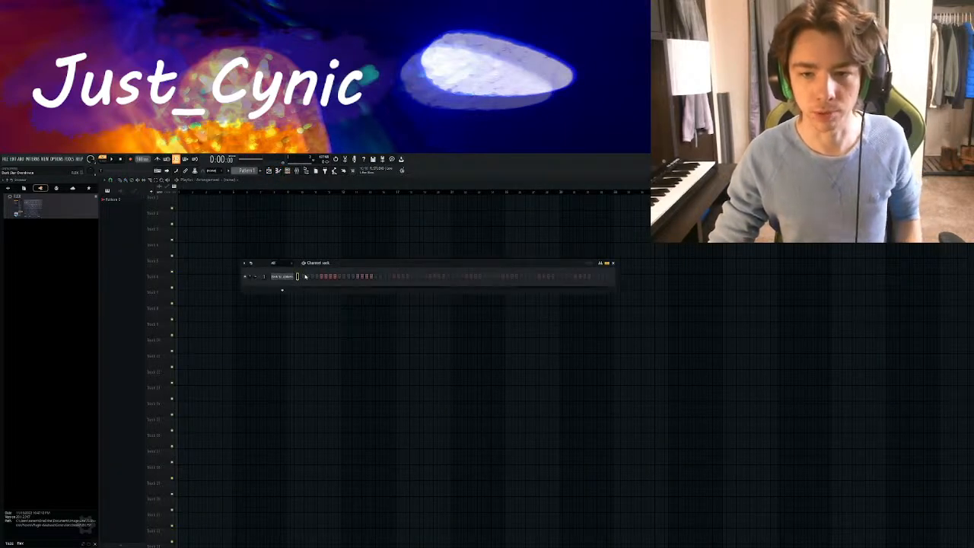
key(F7)
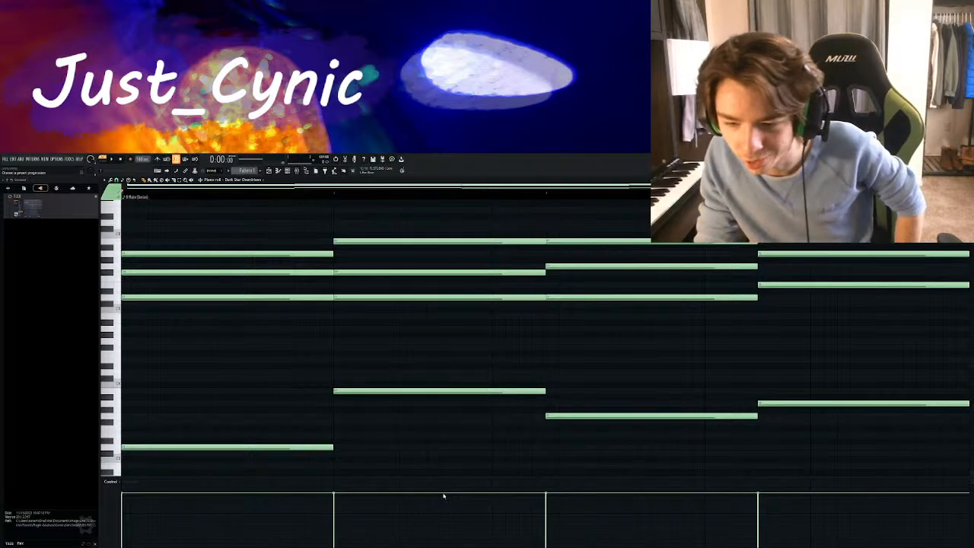
click(487, 330)
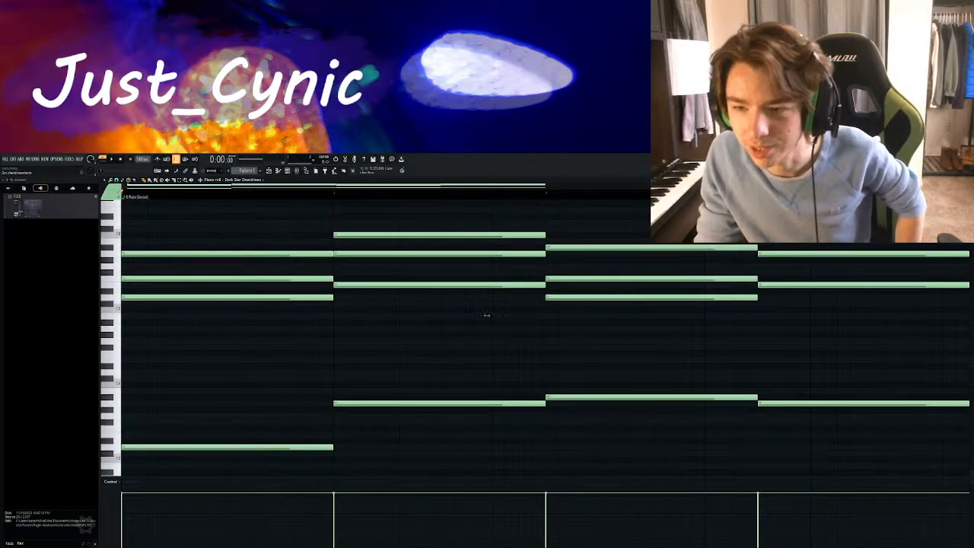
key(space)
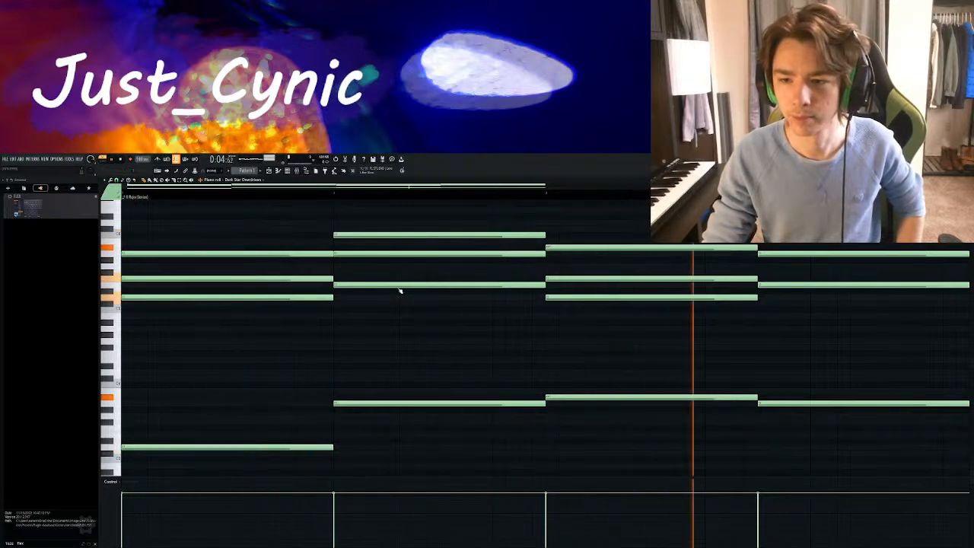
key(space)
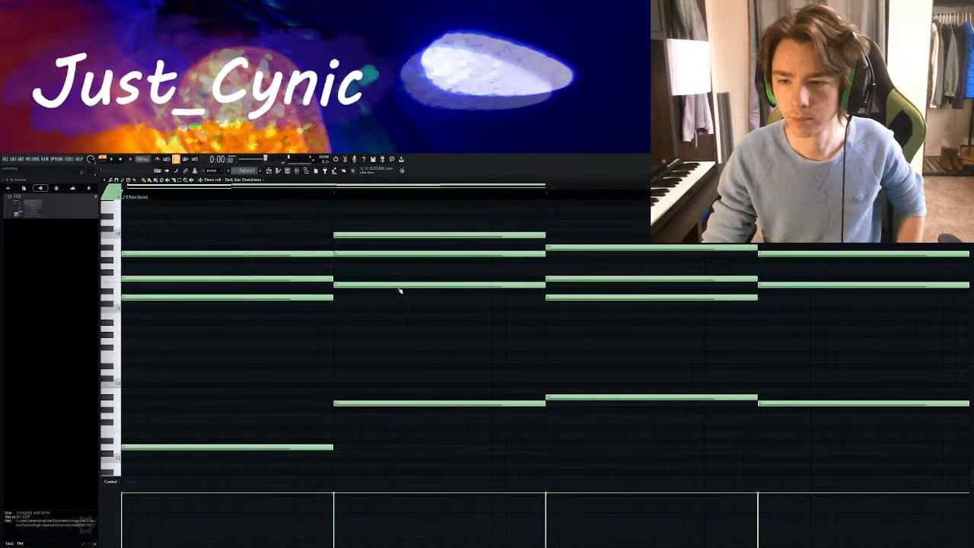
Try several alternative four-chord progressions in the piano roll, playing them back to compare
key(ctrl+z)
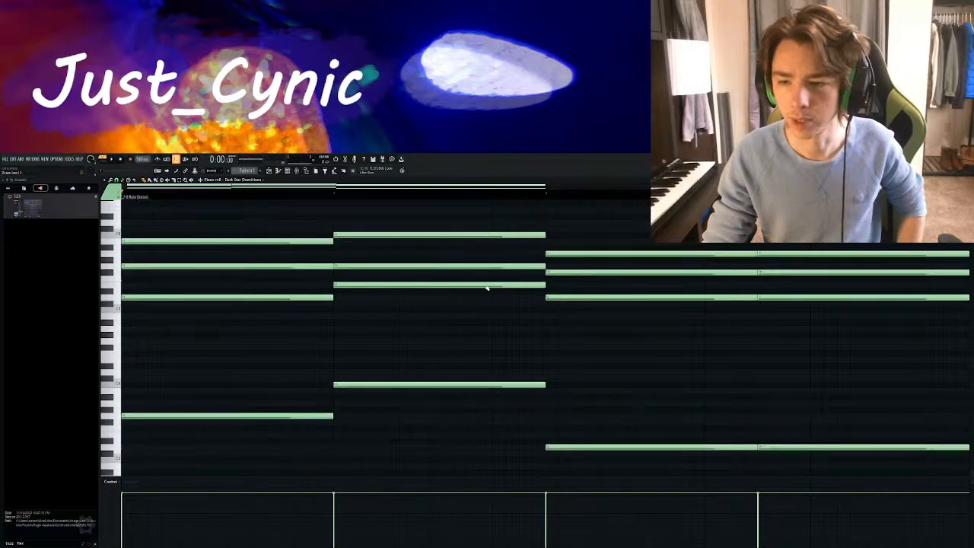
key(space)
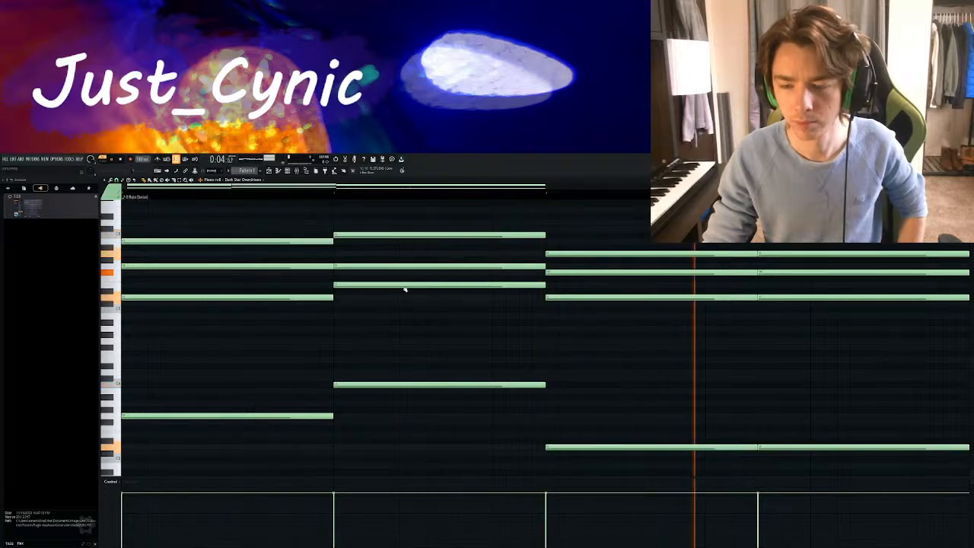
key(space)
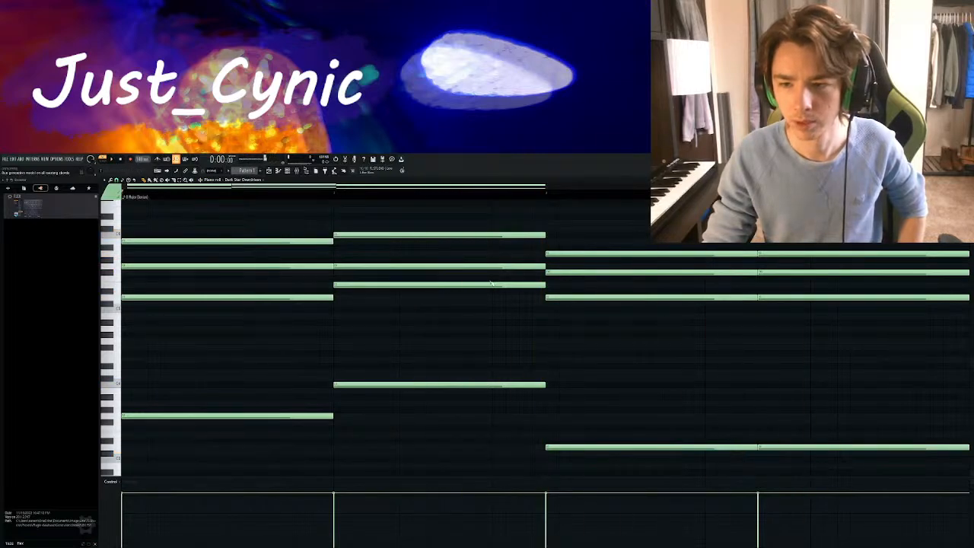
click(468, 300)
key(space)
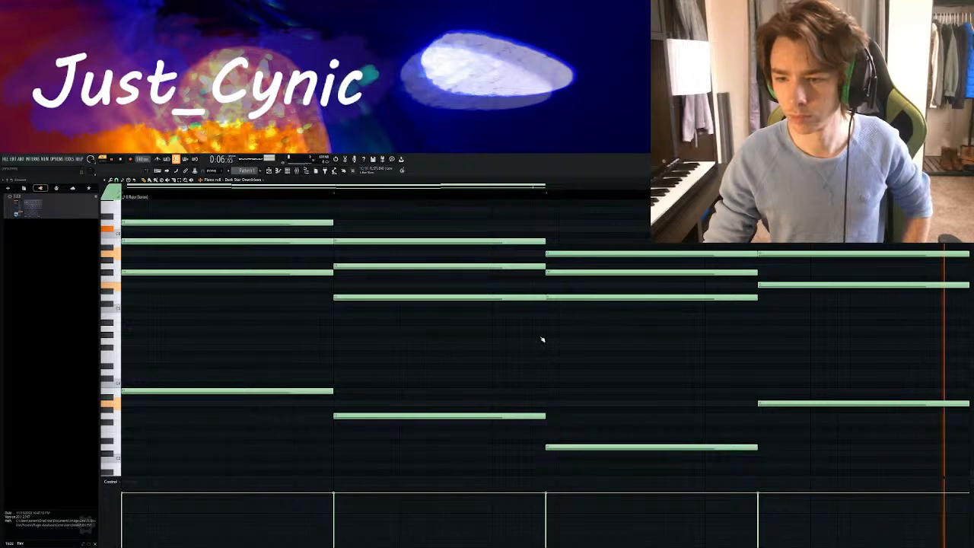
key(ctrl+z)
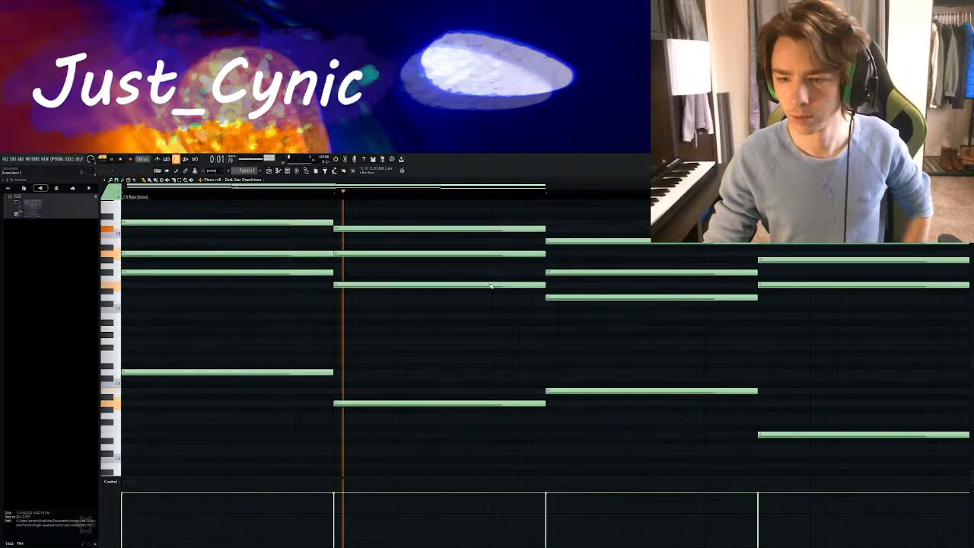
key(ctrl+z)
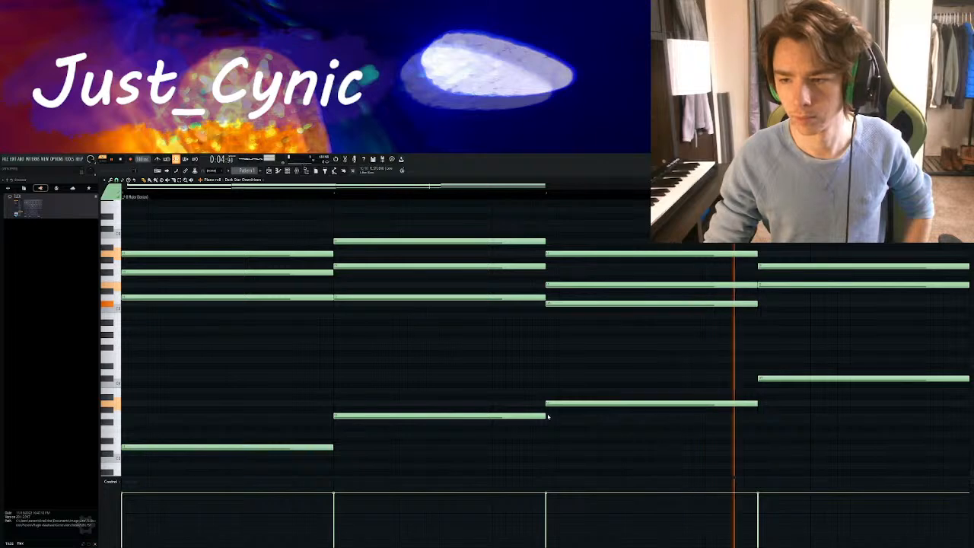
click(489, 287)
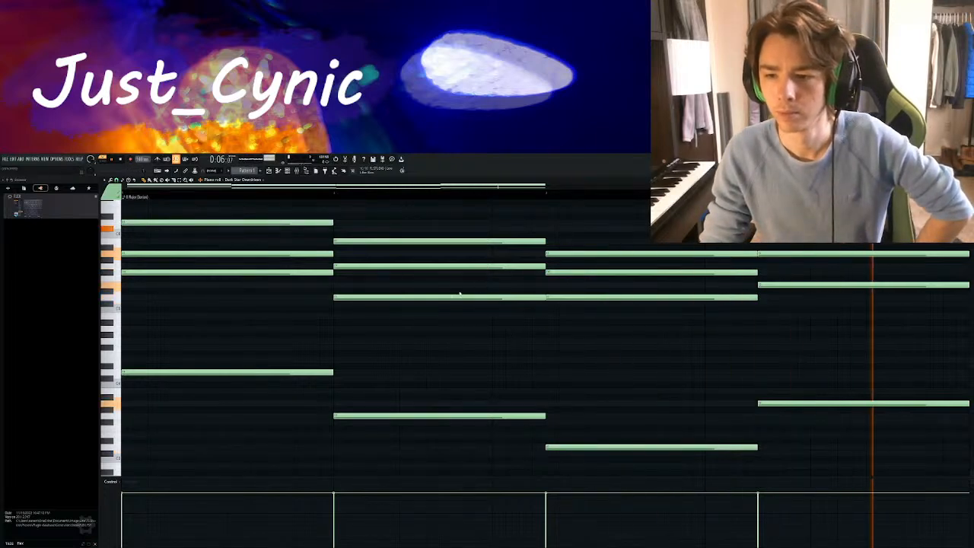
key(space)
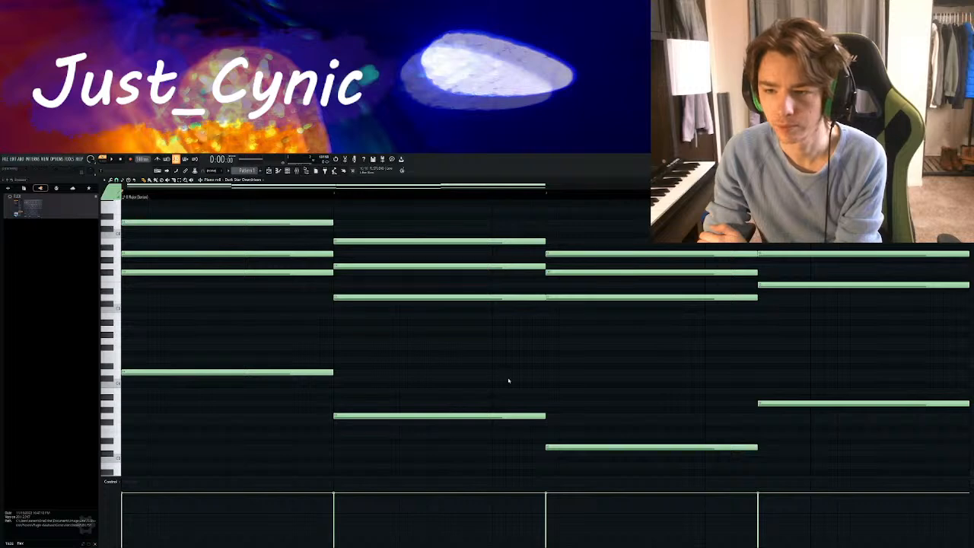
Regenerate the chord progression until a new variation is found and play it back
click(488, 285)
click(488, 285)
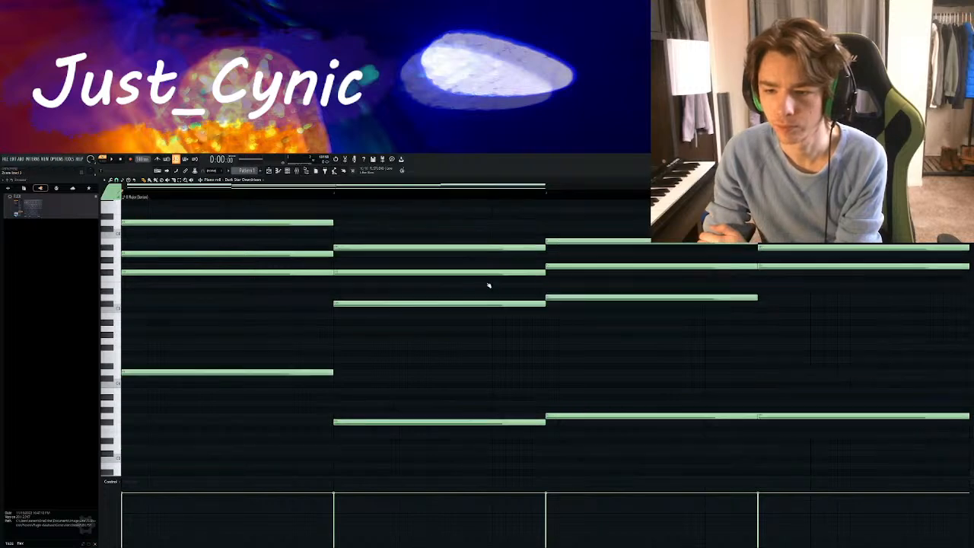
click(488, 286)
click(489, 285)
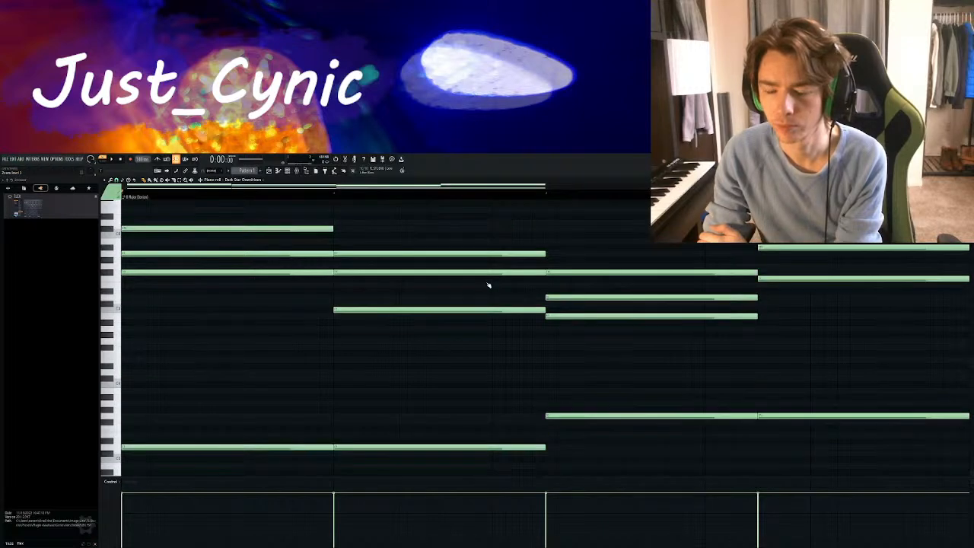
key(space)
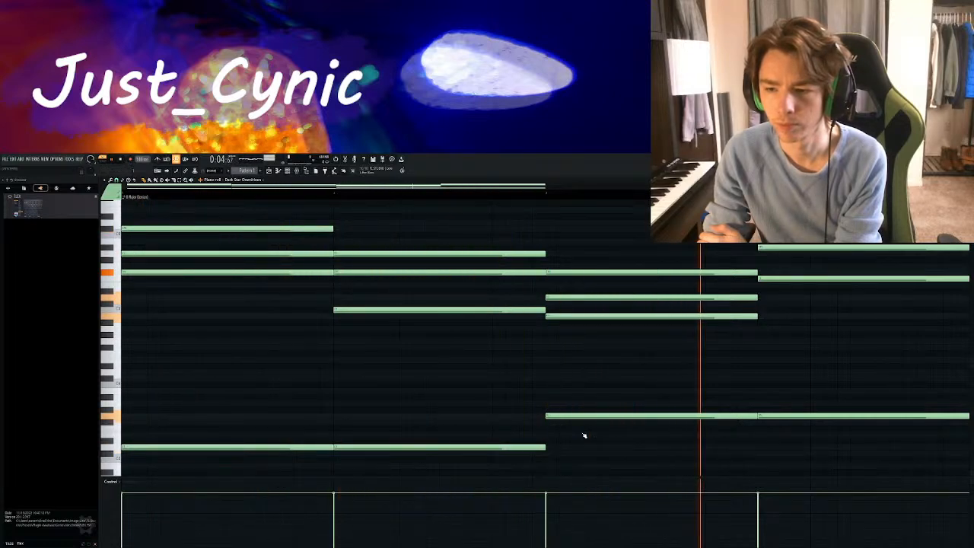
key(space)
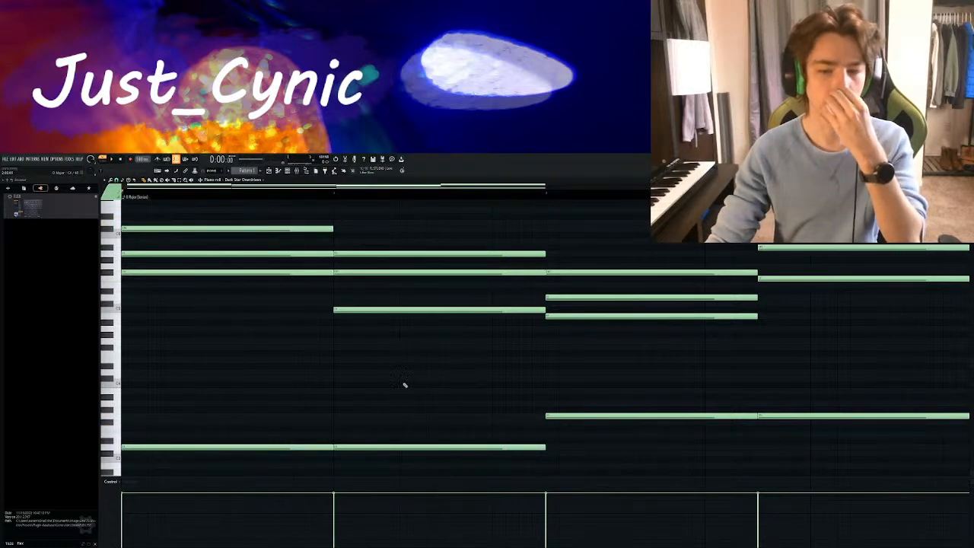
Arpeggiate all the chord notes into a short rising and falling pattern and play it back
scroll(342, 205, down, 2)
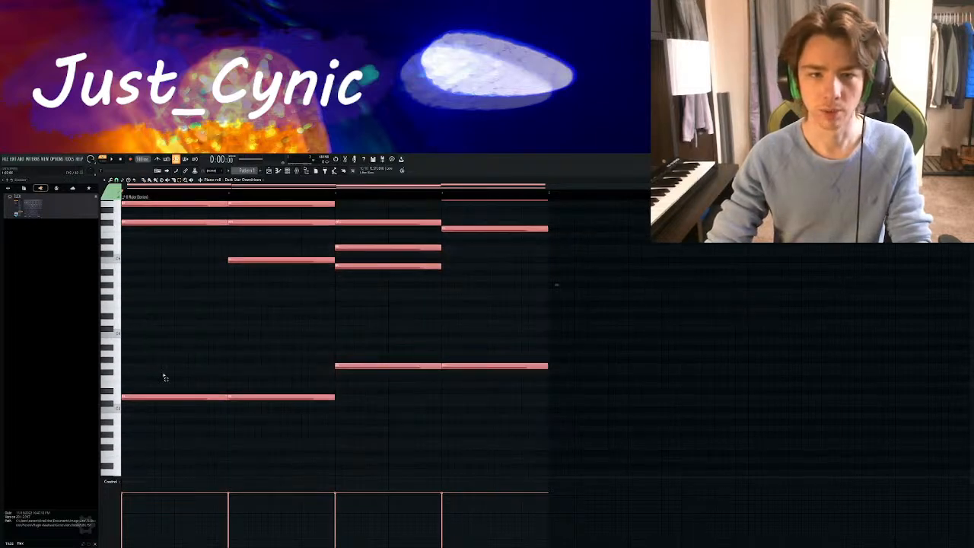
scroll(162, 376, up, 3)
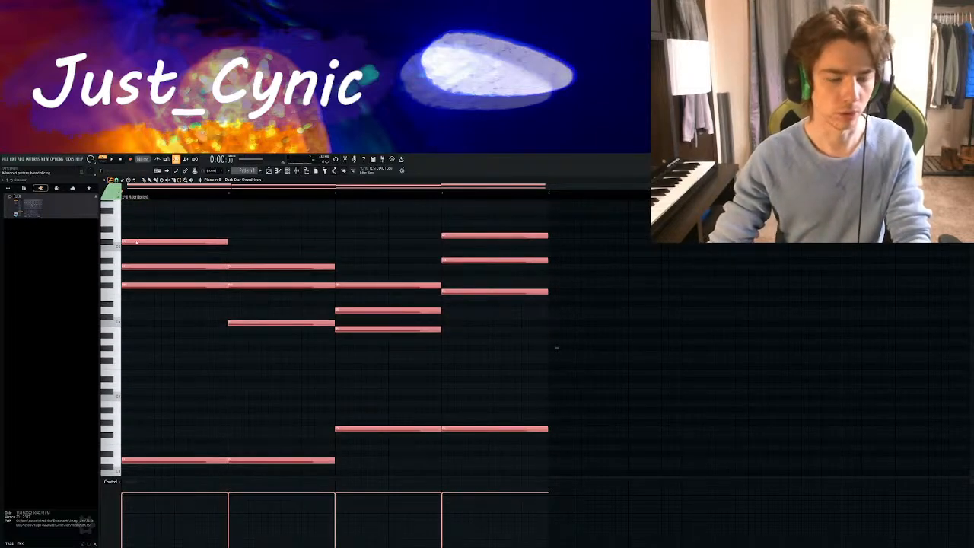
key(alt+a)
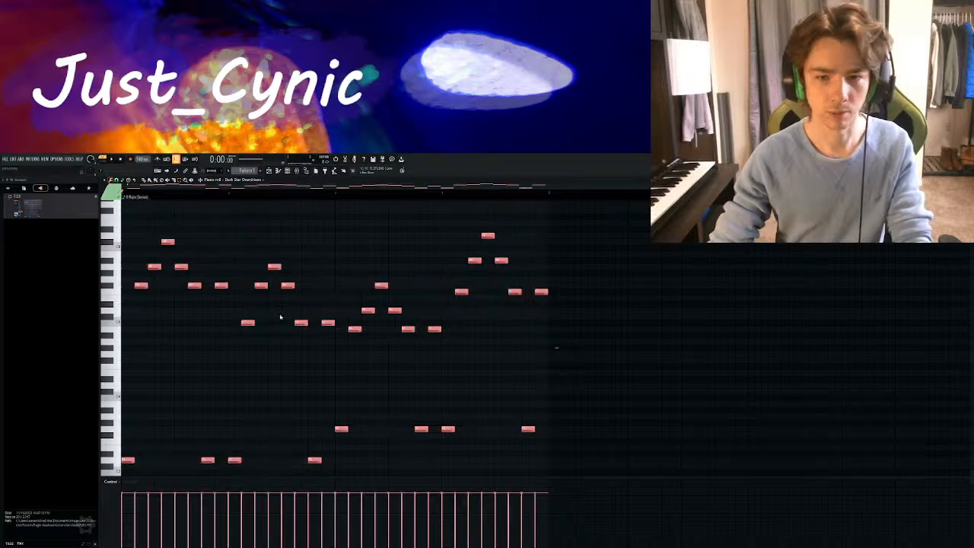
key(space)
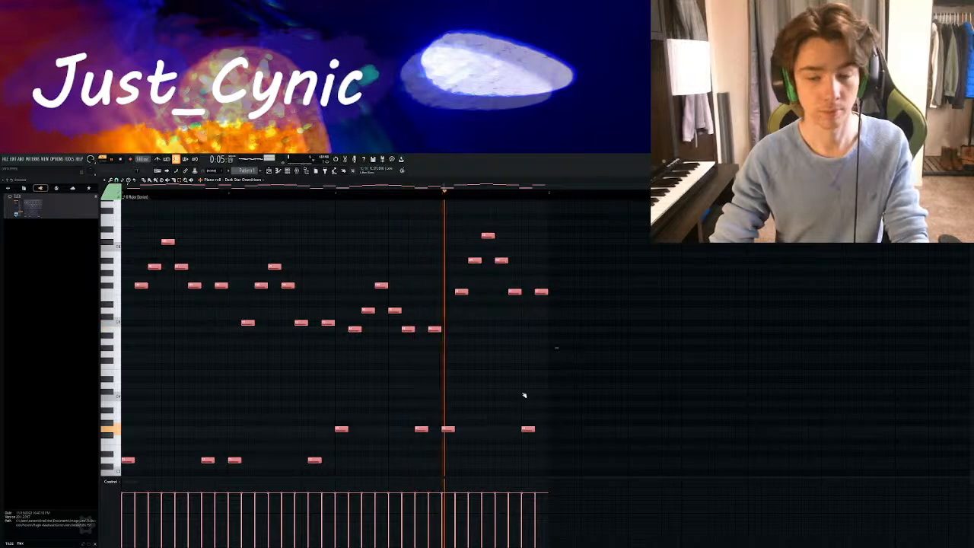
key(space)
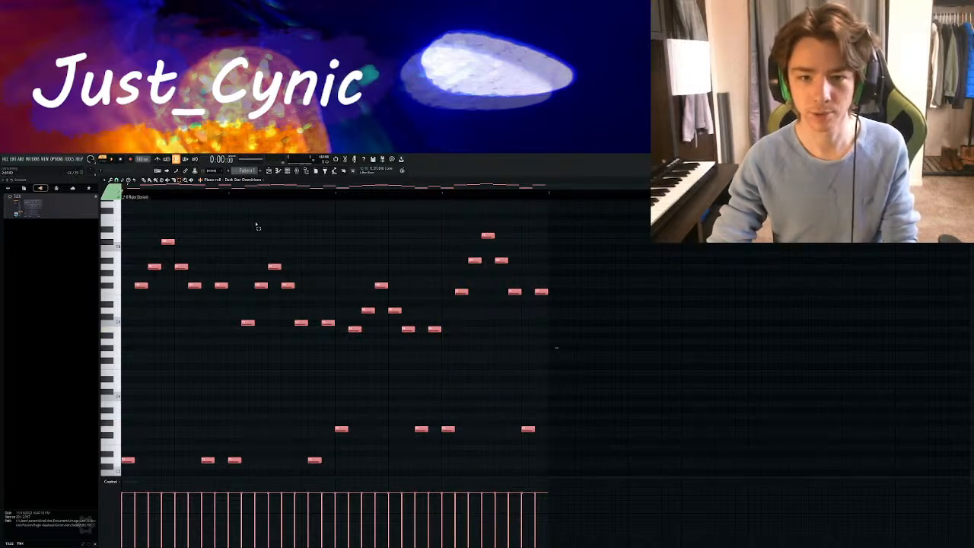
Transpose the arpeggio's upper notes down one octave, leaving out the bass notes, and play the pattern
drag(582, 214, 126, 379)
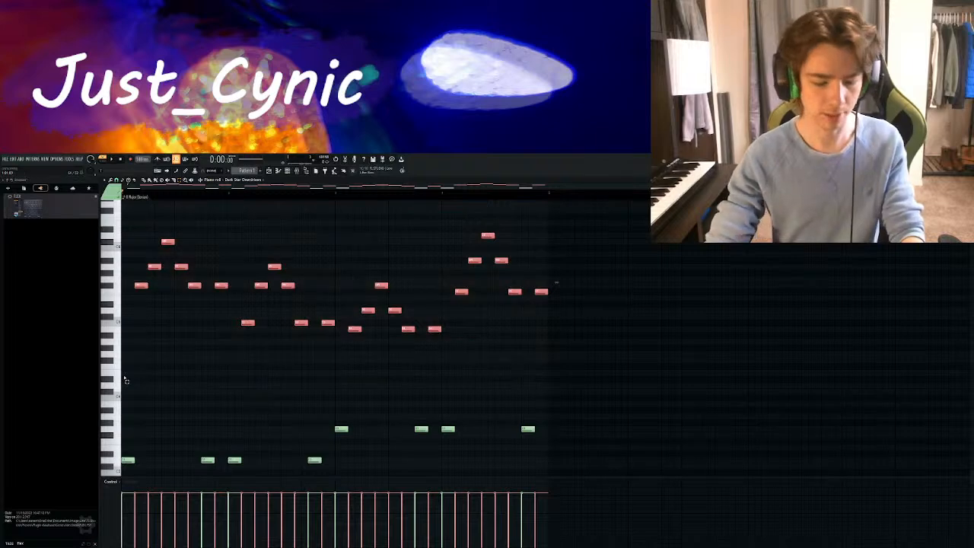
key(ctrl+Down)
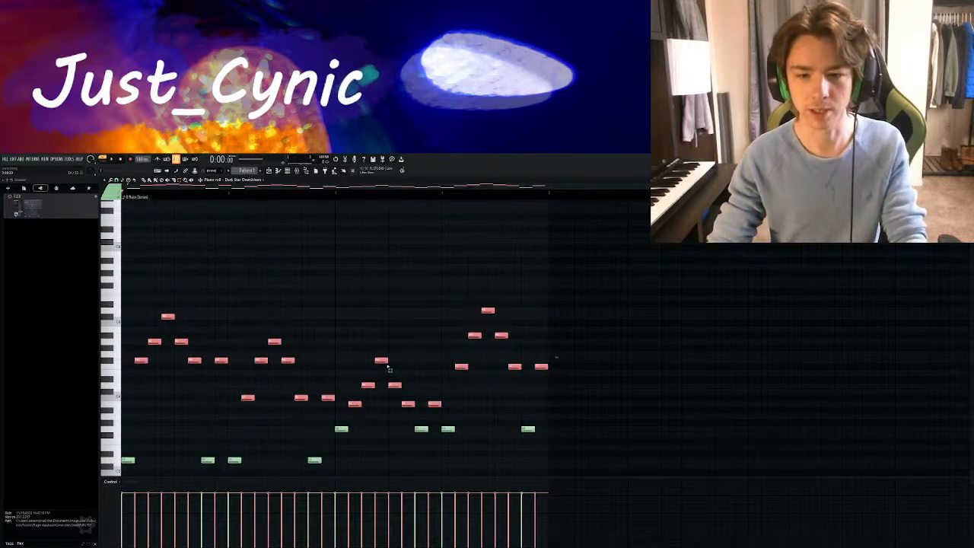
key(space)
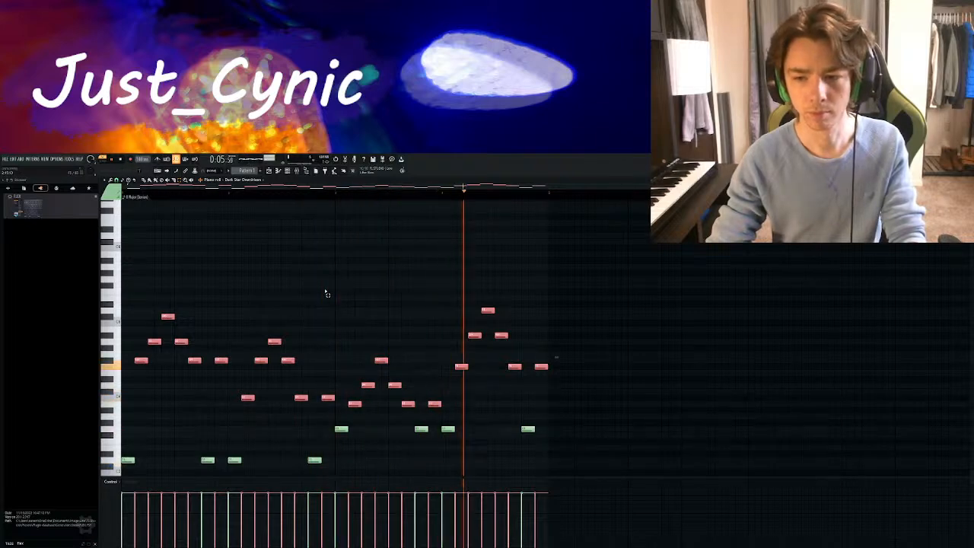
Shape the guitar's mixer track with Fruity Parametric EQ 2, cutting the lows and highs while the pattern plays
click(316, 303)
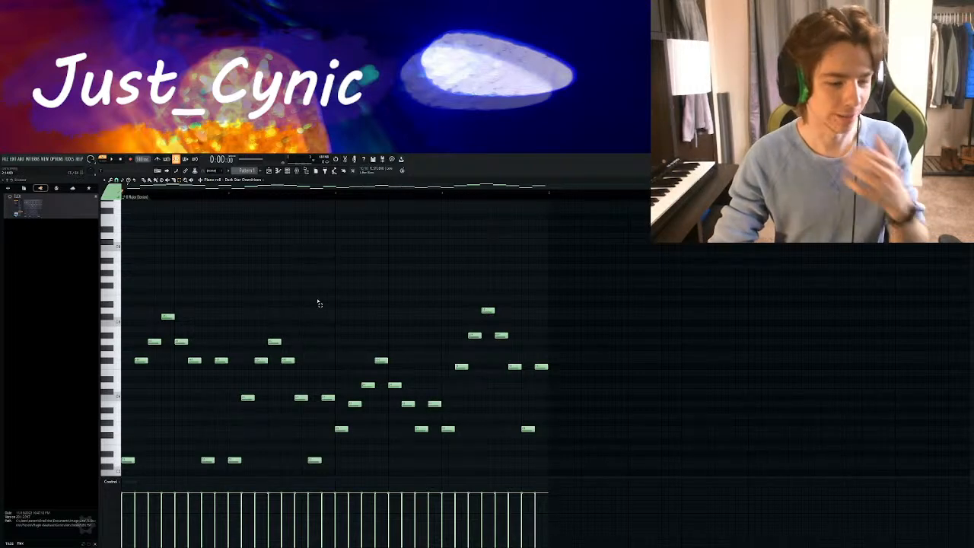
click(297, 170)
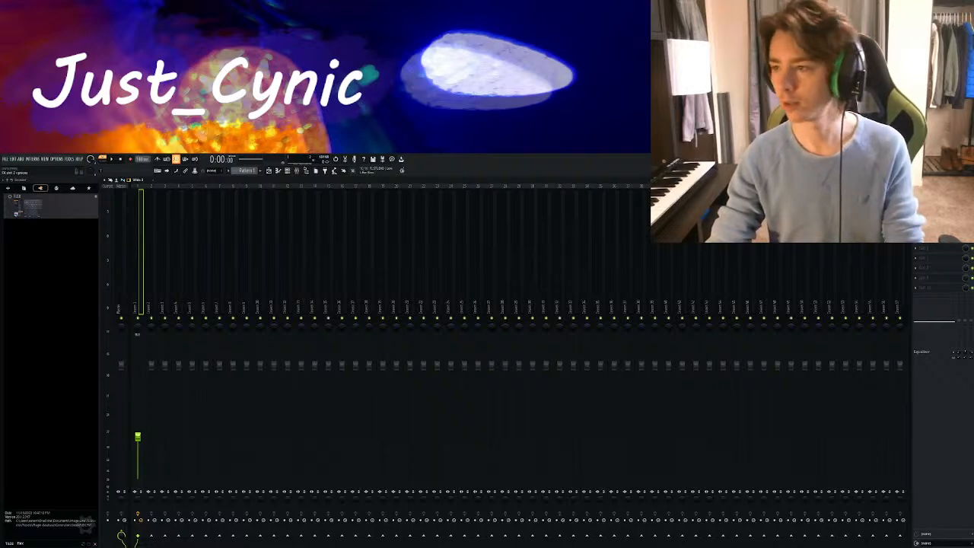
click(112, 159)
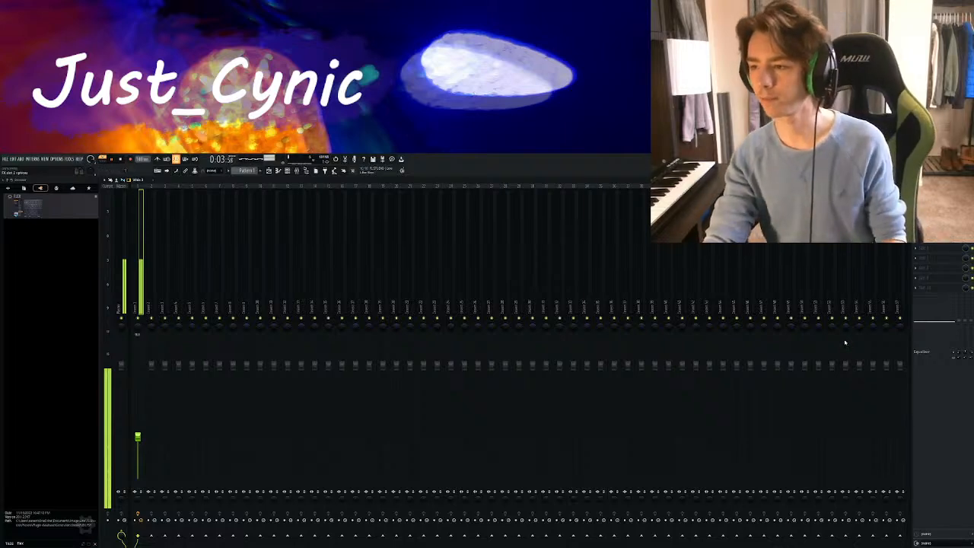
click(844, 342)
drag(236, 249, 329, 259)
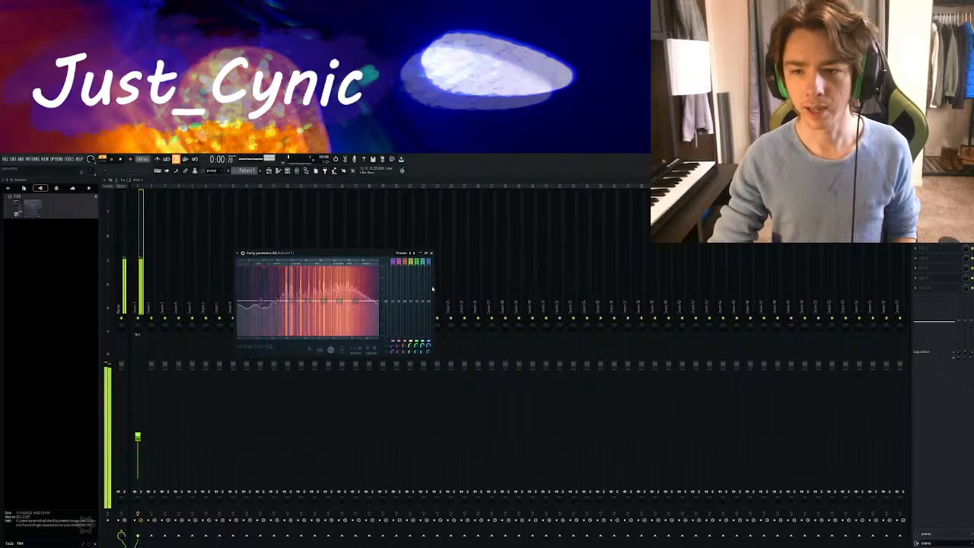
drag(355, 301, 359, 336)
drag(291, 300, 275, 298)
drag(340, 301, 340, 315)
drag(258, 301, 245, 333)
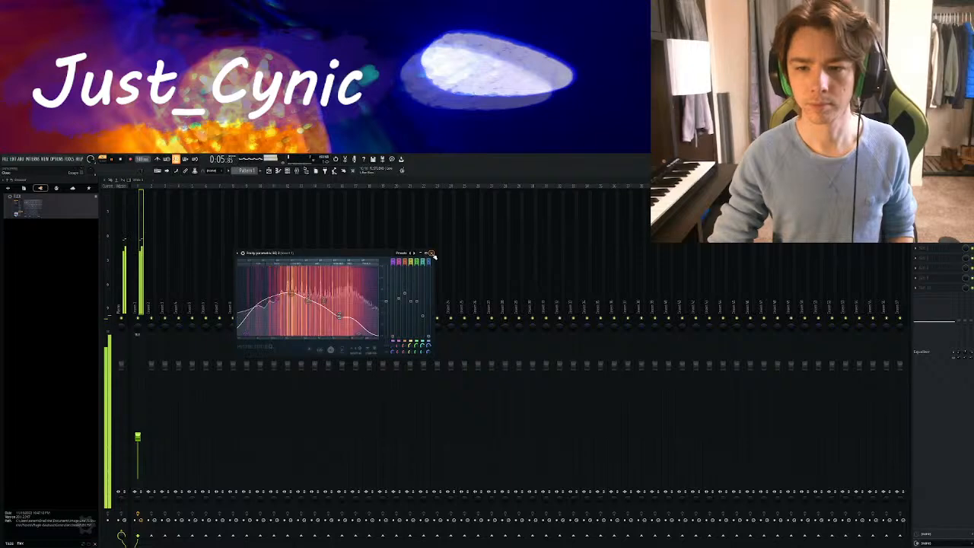
click(431, 254)
Place Pattern 1 at the start of the first track in the playlist
key(F5)
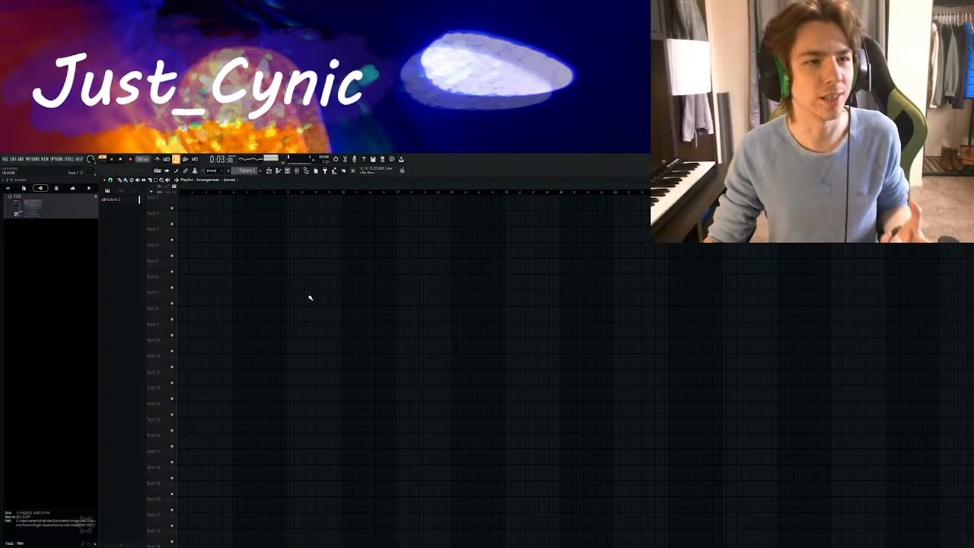
drag(193, 206, 169, 208)
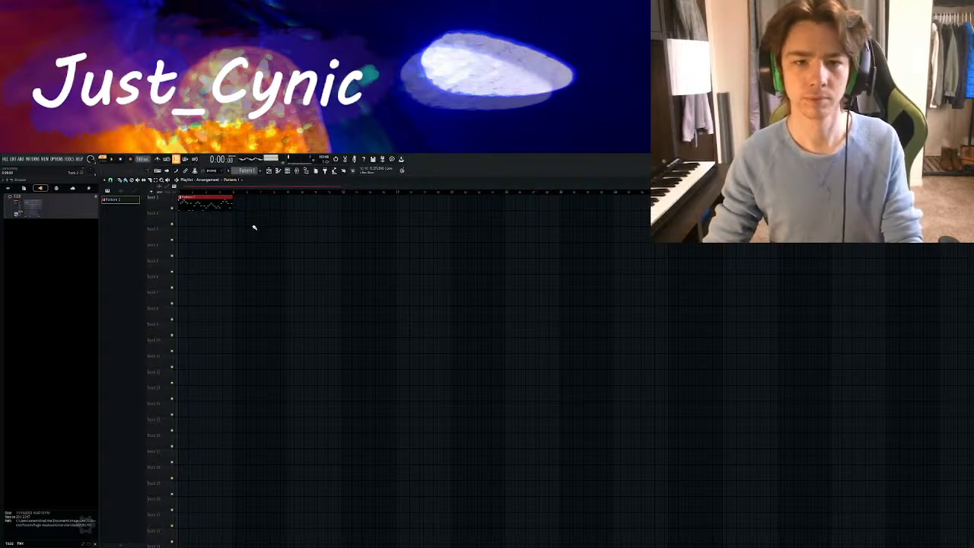
Add four FLEX instruments to the channel rack below the guitar channel
click(288, 170)
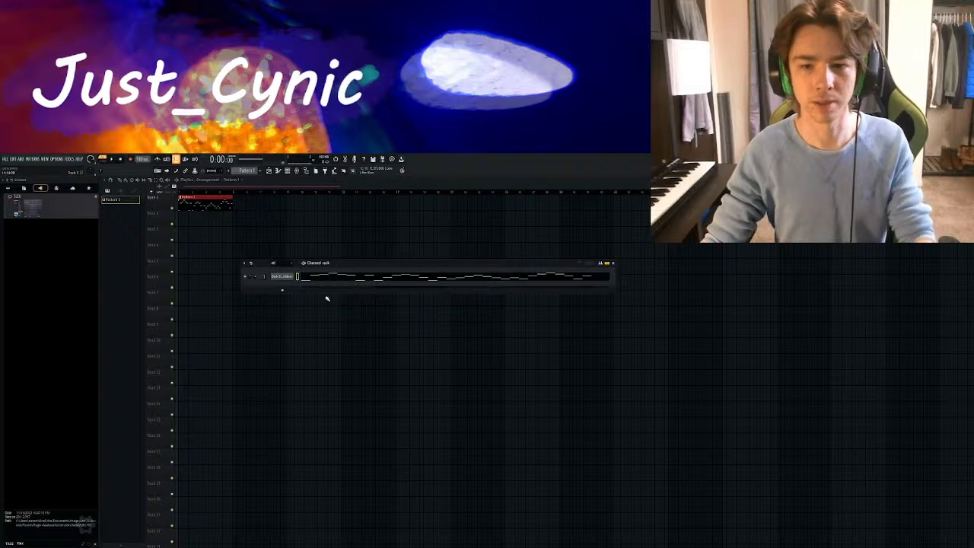
click(281, 277)
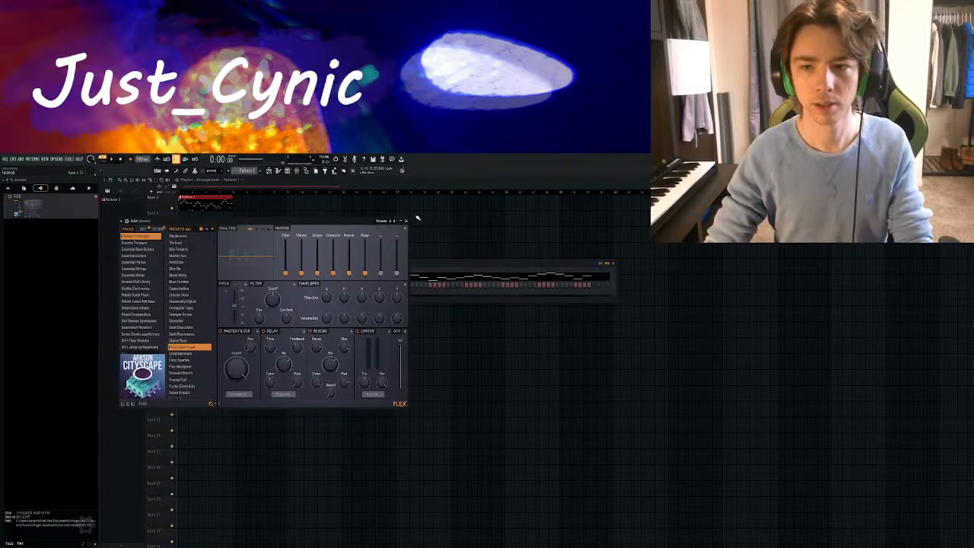
click(406, 221)
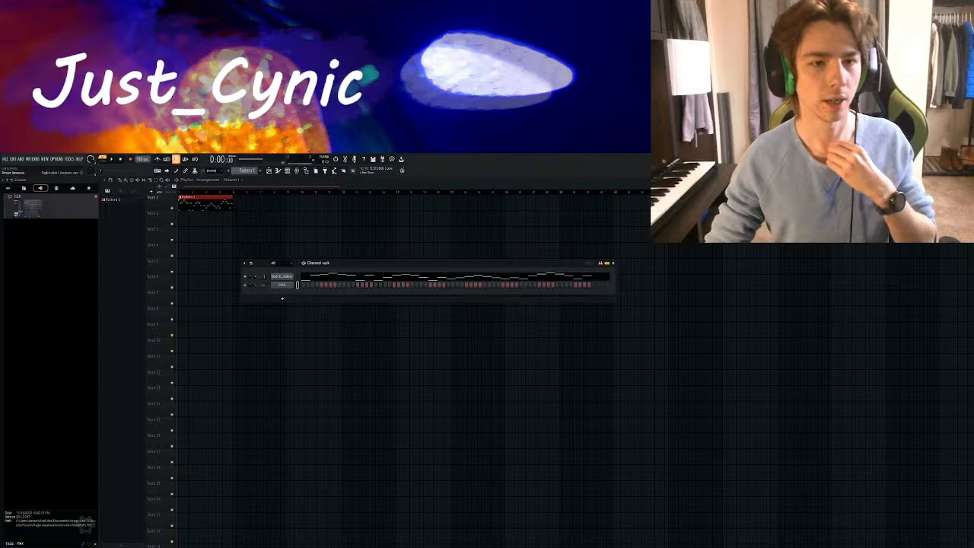
drag(32, 210, 287, 297)
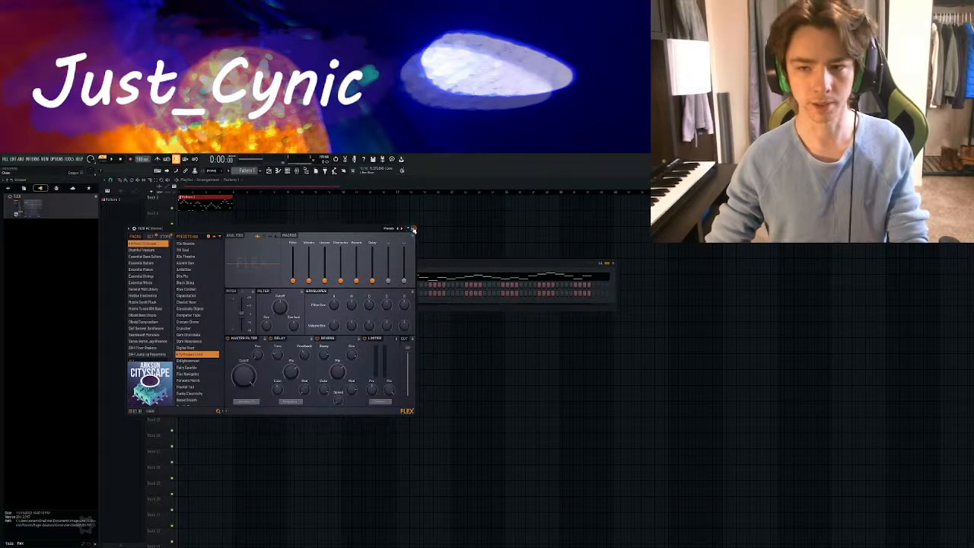
click(413, 227)
drag(26, 212, 278, 303)
click(421, 236)
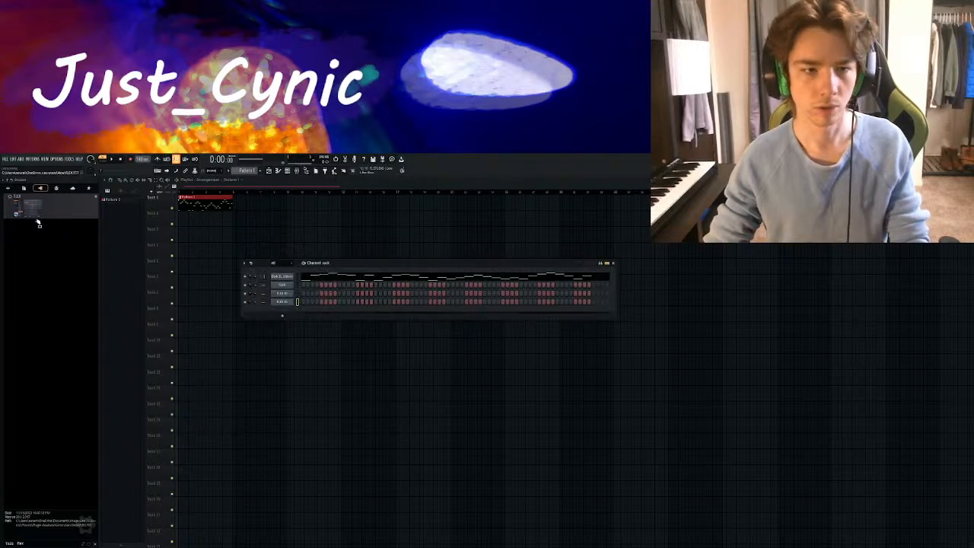
click(282, 308)
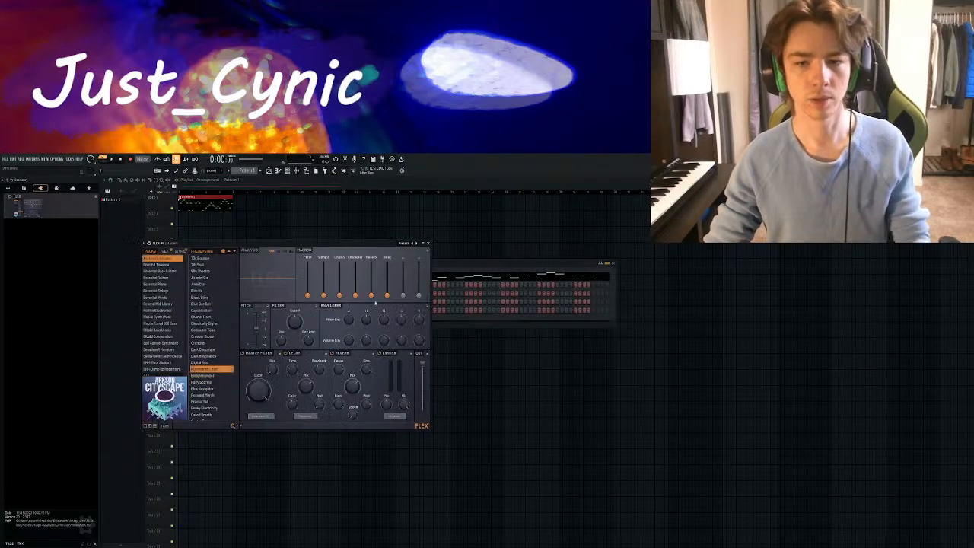
click(426, 244)
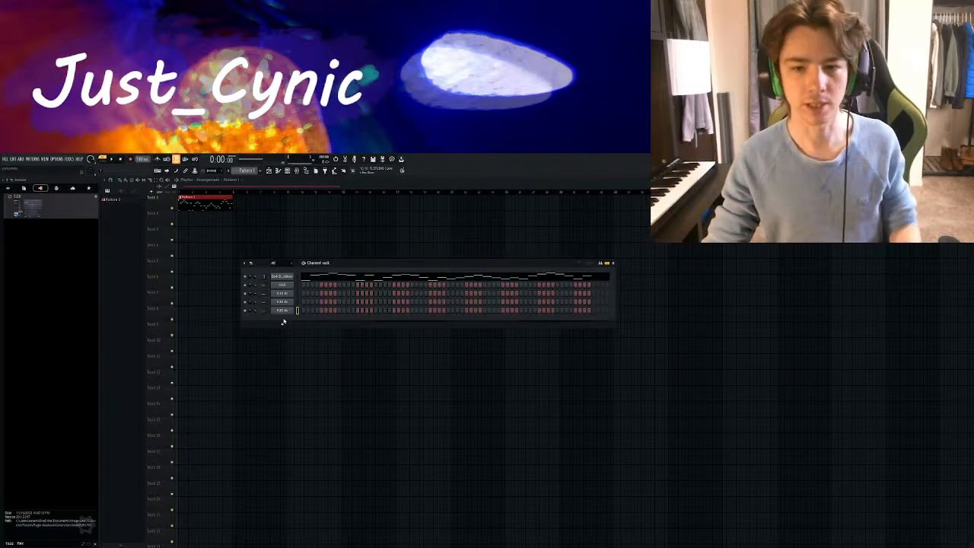
Browse the sound packs in the first FLEX instrument and load its Algo Kicks drum preset
click(281, 287)
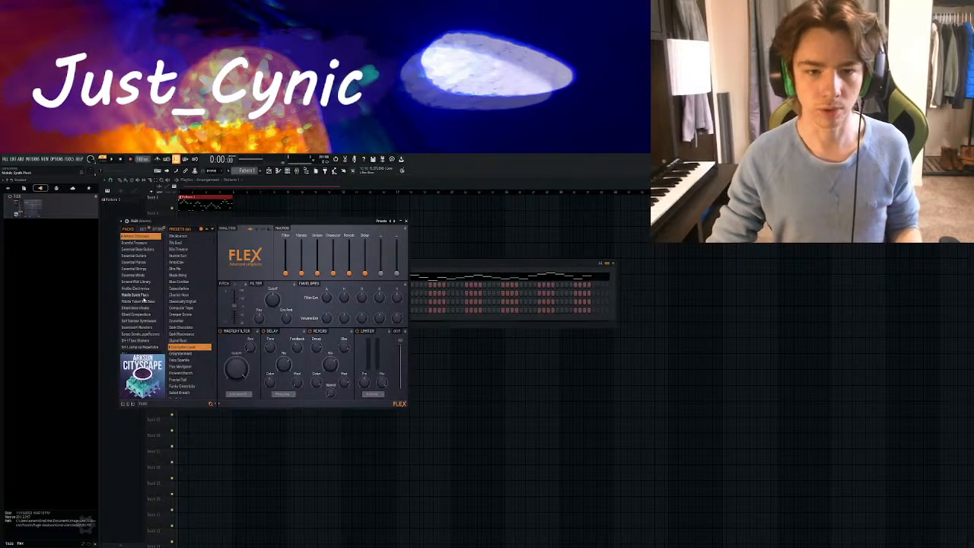
click(142, 308)
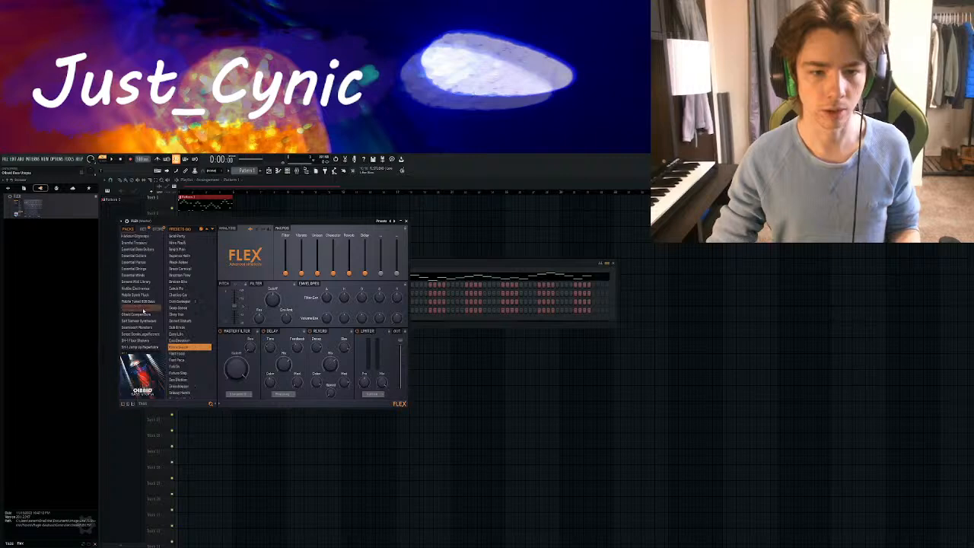
click(149, 314)
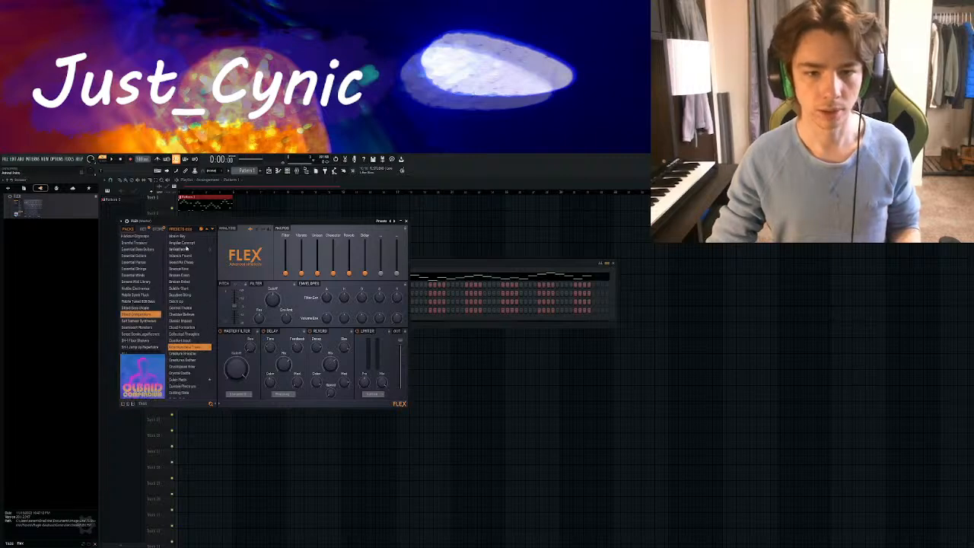
scroll(142, 311, down, 2)
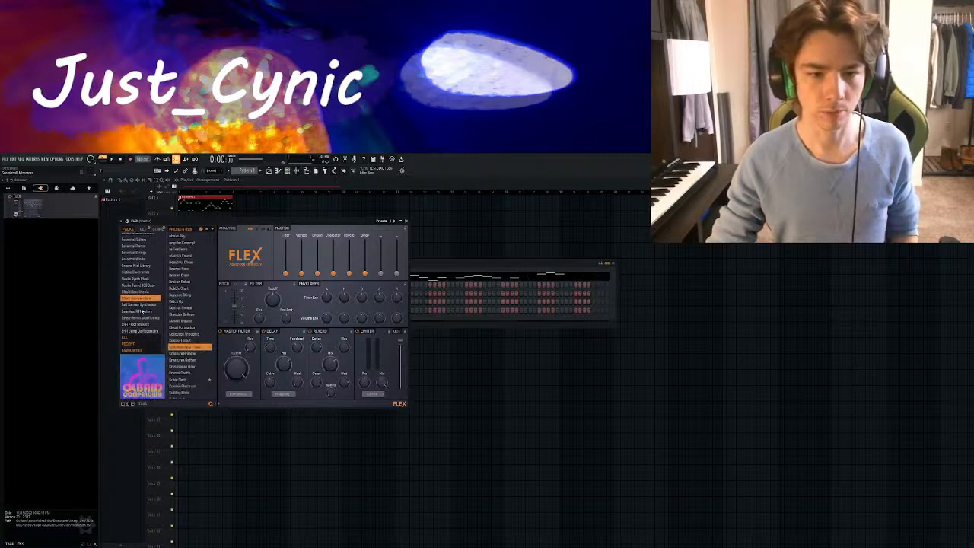
scroll(141, 311, up, 2)
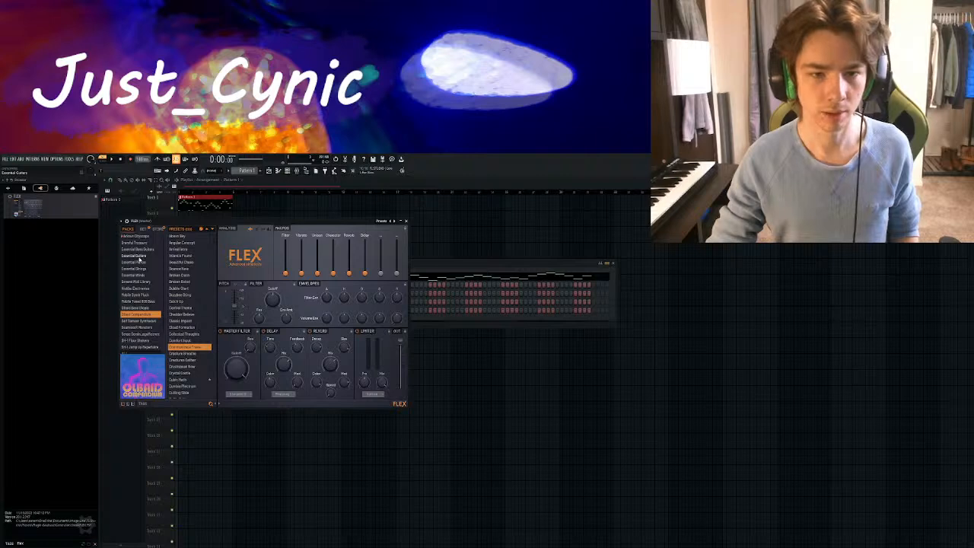
click(137, 242)
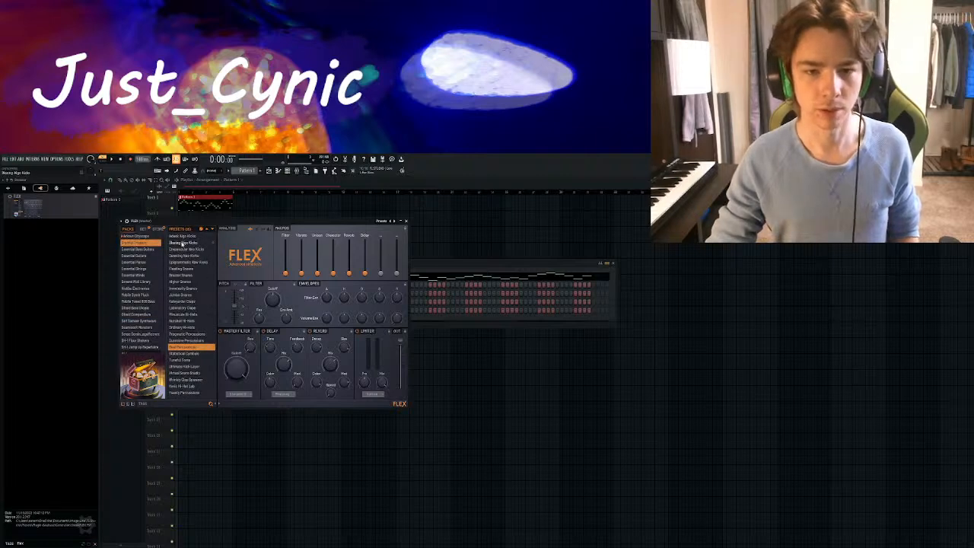
click(183, 235)
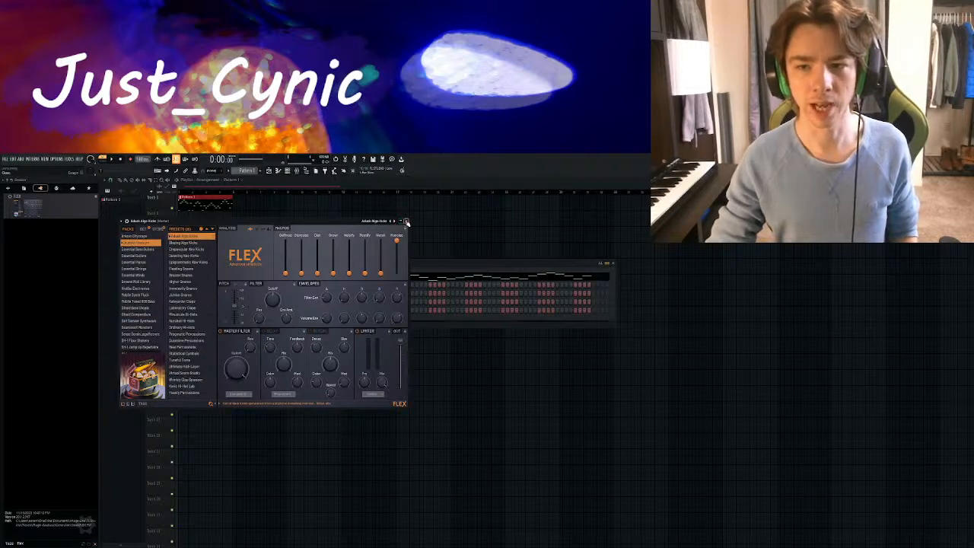
Audition the kick sounds against the playing guitar pattern, keeping the channel rack uncovered
drag(323, 225, 247, 266)
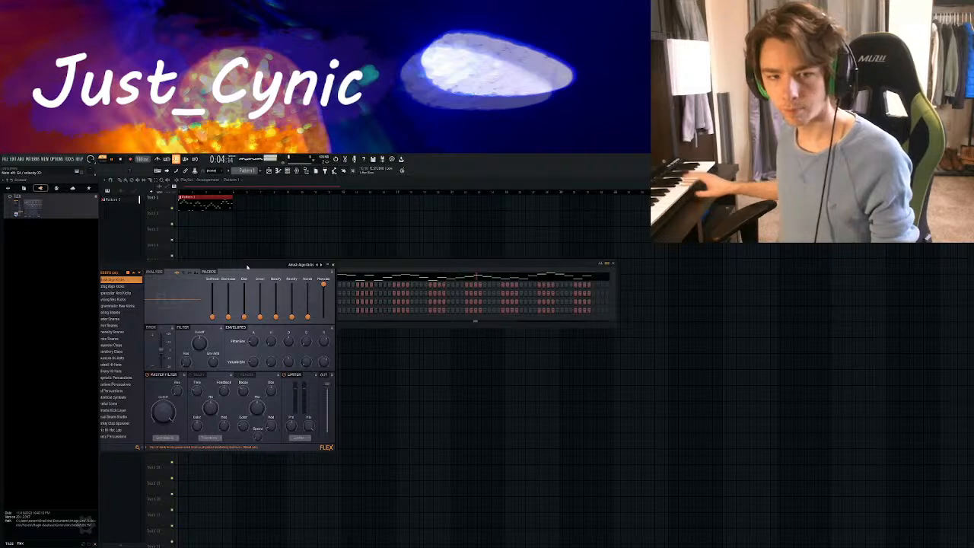
key(space)
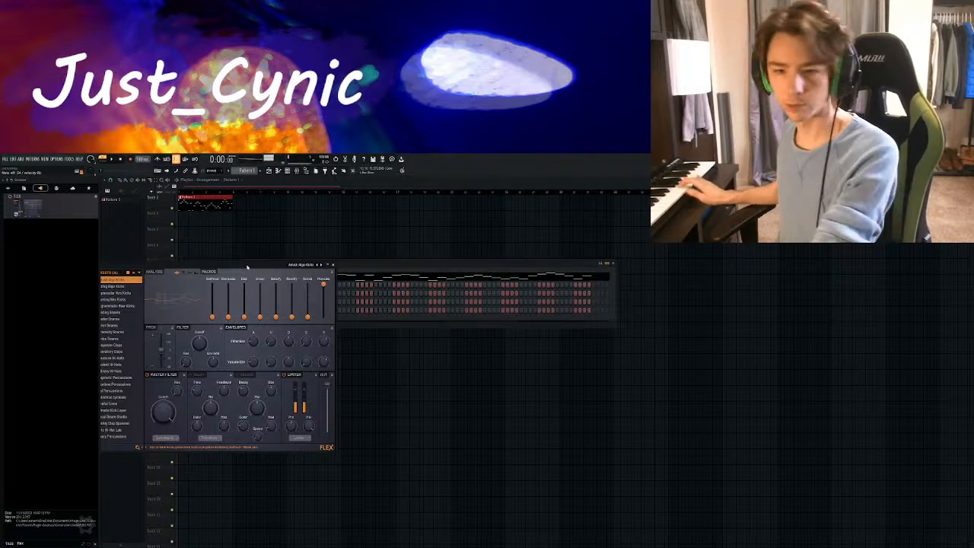
drag(247, 266, 370, 397)
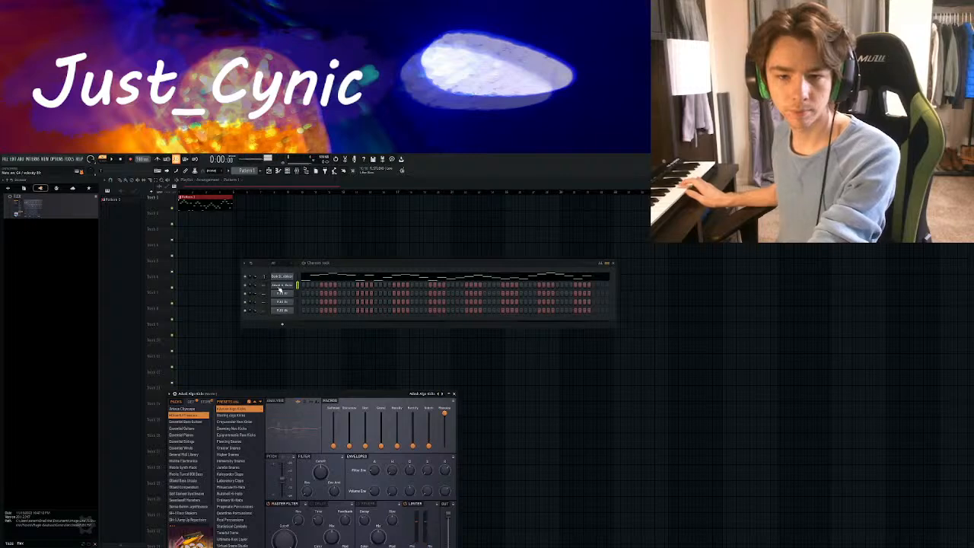
Draw four kick notes on one key in the kick channel's piano roll and shift the second one earlier
key(F7)
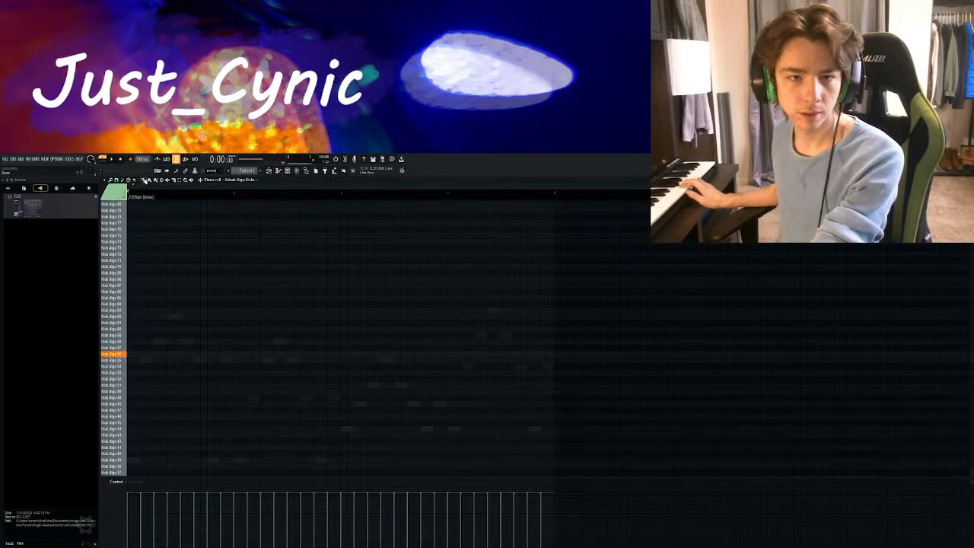
click(144, 355)
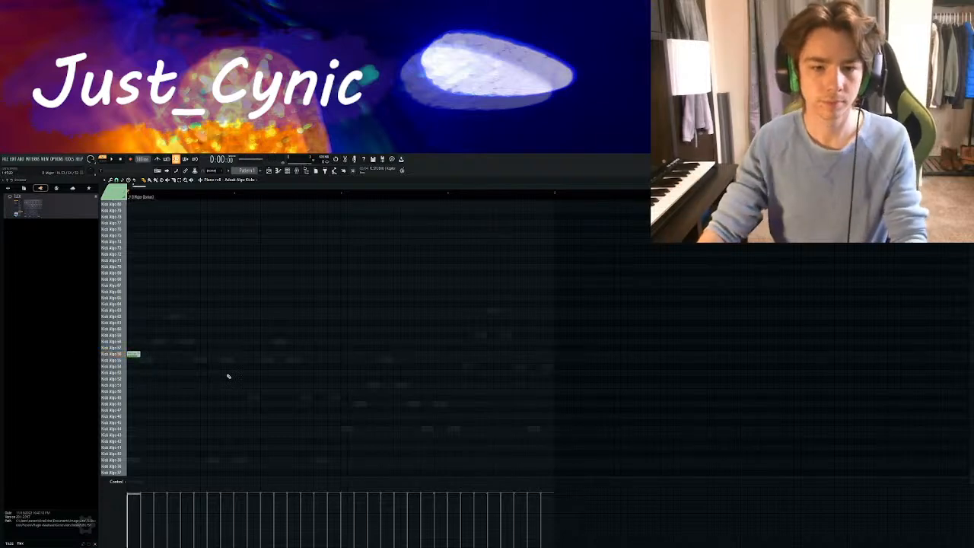
click(210, 355)
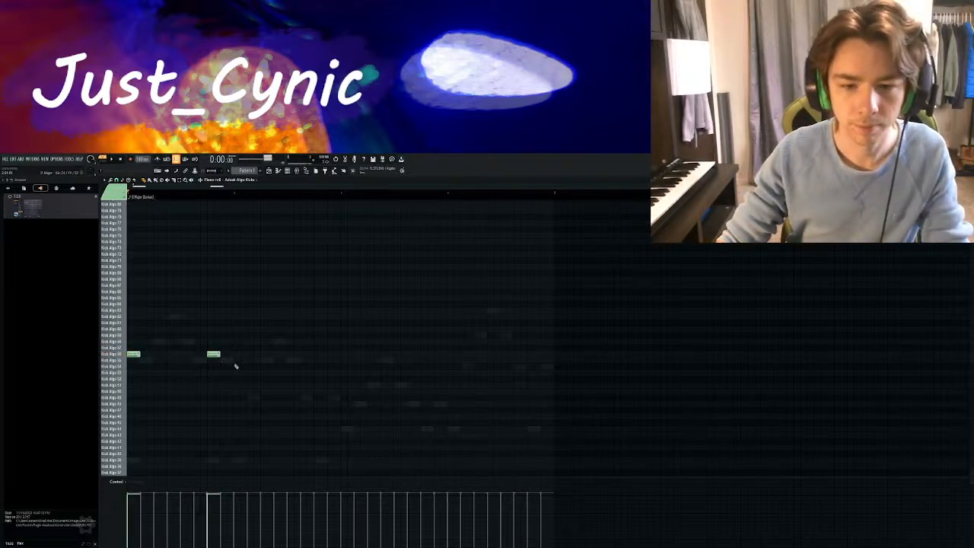
click(289, 355)
click(344, 355)
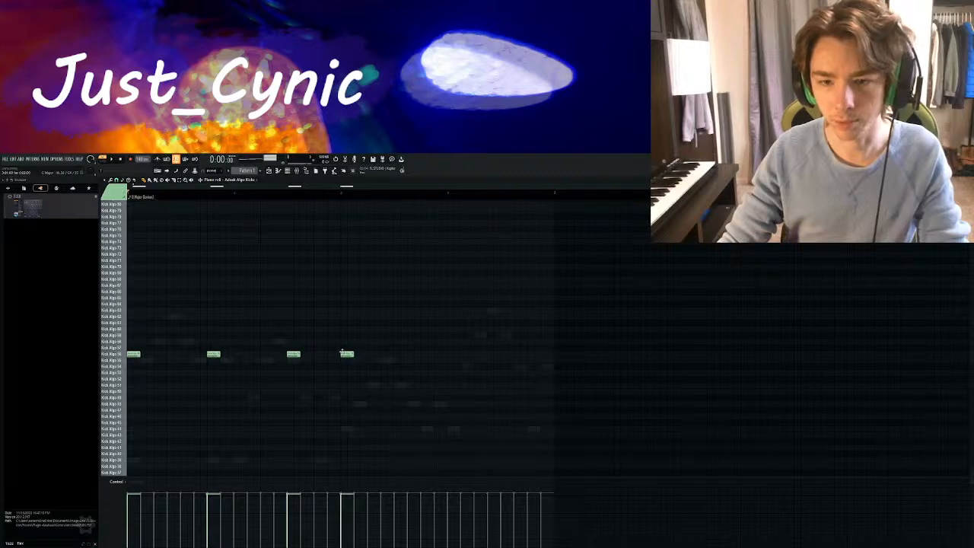
mouse_move(213, 355)
mouse_down()
mouse_move(240, 354)
mouse_move(220, 356)
mouse_up()
drag(188, 356, 180, 356)
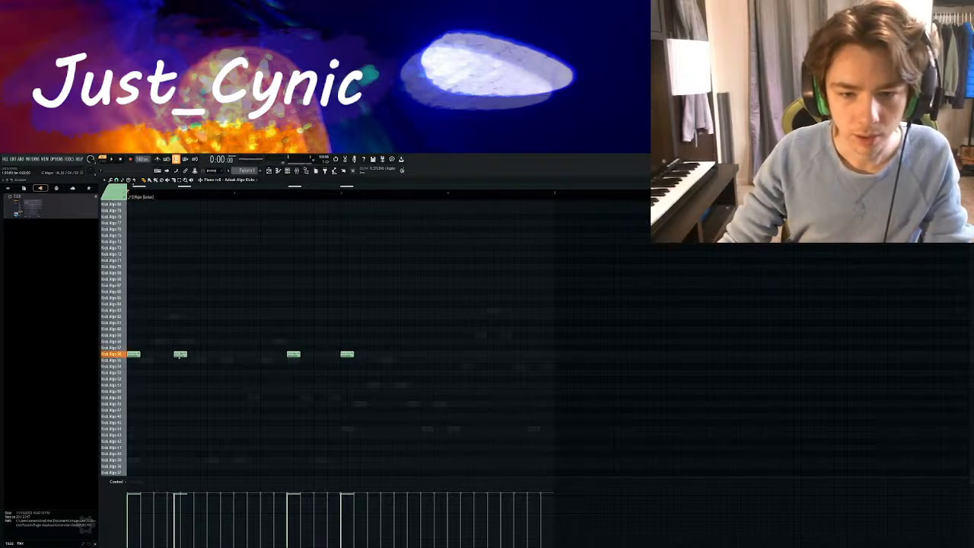
Delete the third and fourth kick notes and move the second to the middle of the first bar, checking by playback
right_click(294, 355)
right_click(347, 355)
key(space)
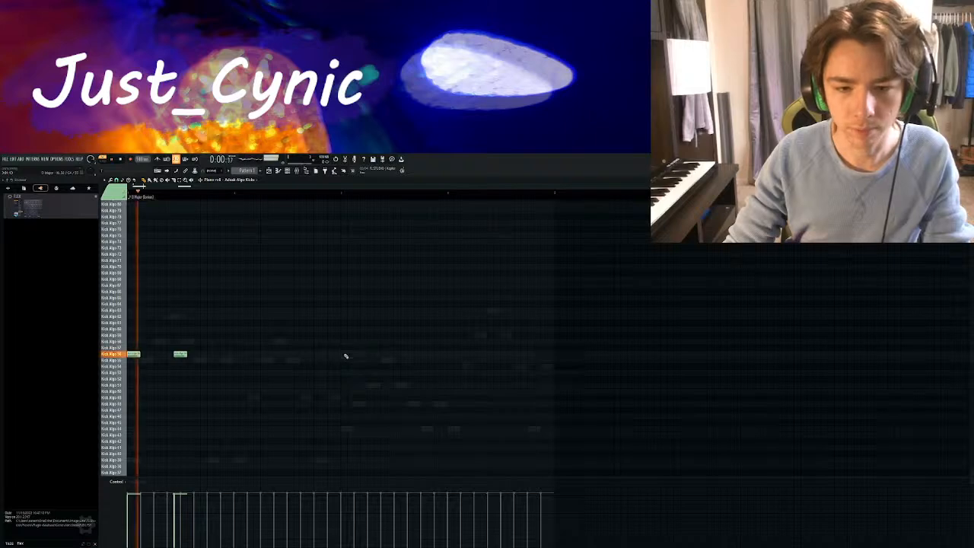
key(space)
drag(180, 356, 187, 355)
key(space)
key(space)
Add six more kick notes on the same key, continuing two per bar through bar four, and play the pattern
click(236, 356)
click(289, 356)
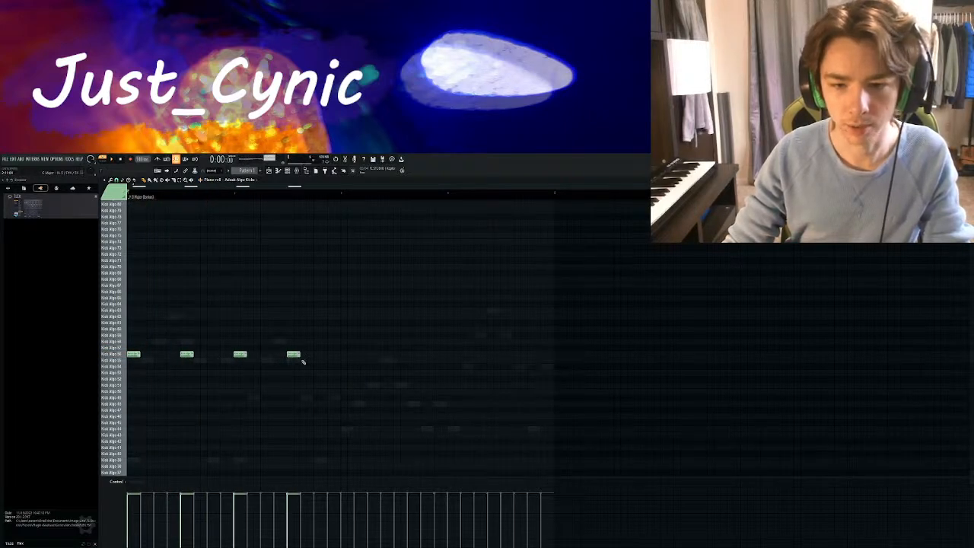
click(343, 355)
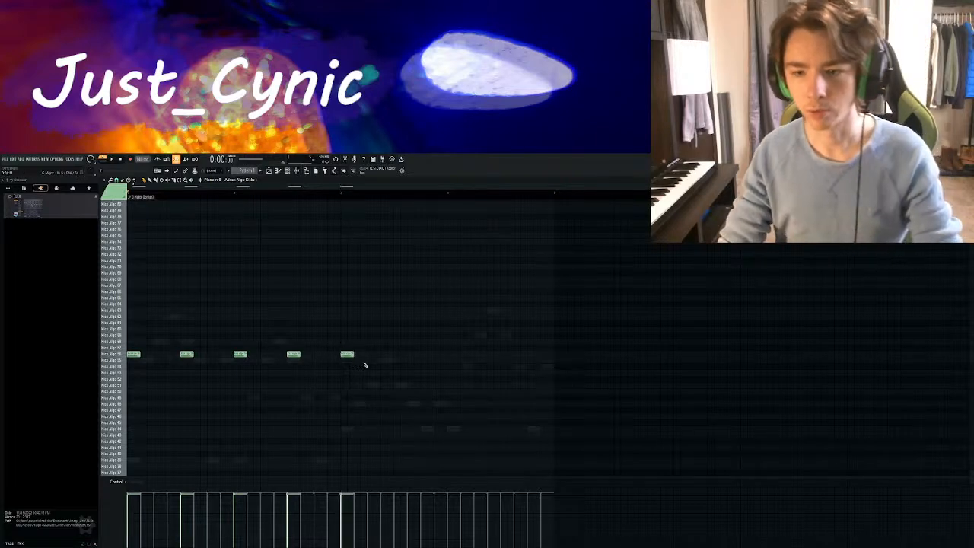
click(396, 356)
click(449, 355)
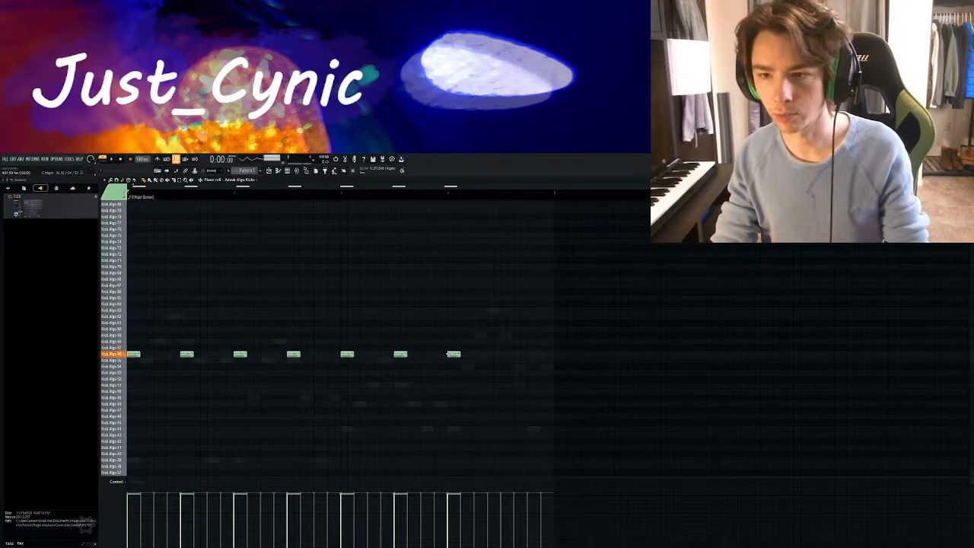
click(503, 355)
key(space)
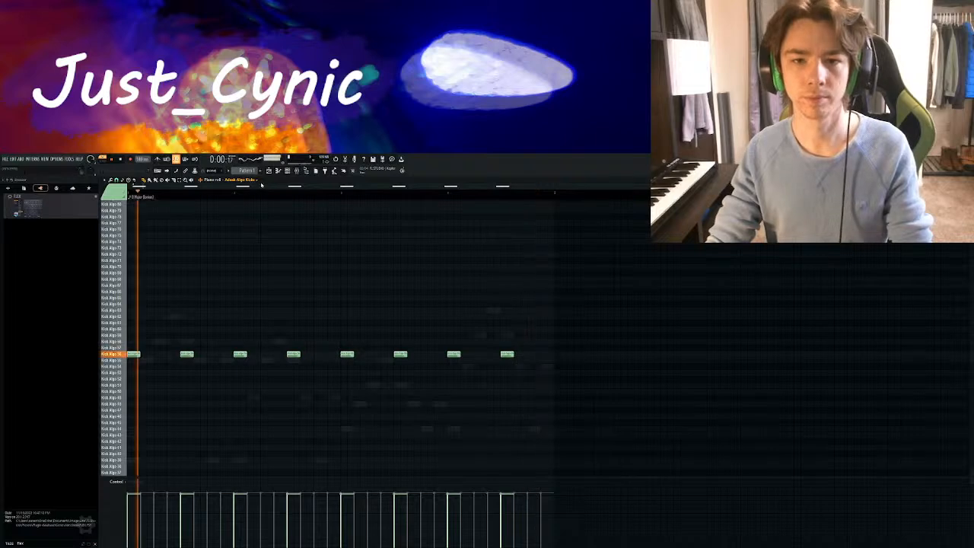
key(space)
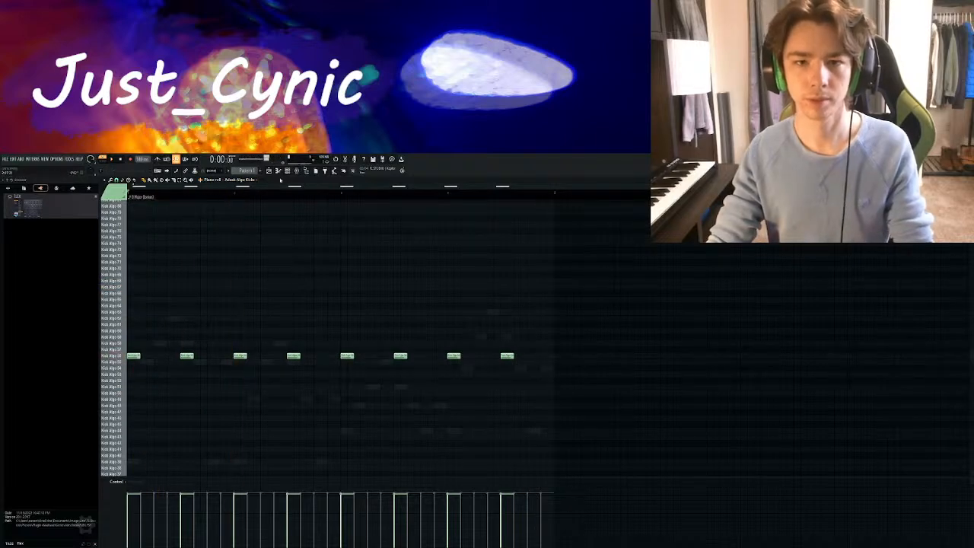
Load the Yearly Percussions preset from the drum pack into the first unused FLEX channel below the kick
click(287, 170)
click(282, 293)
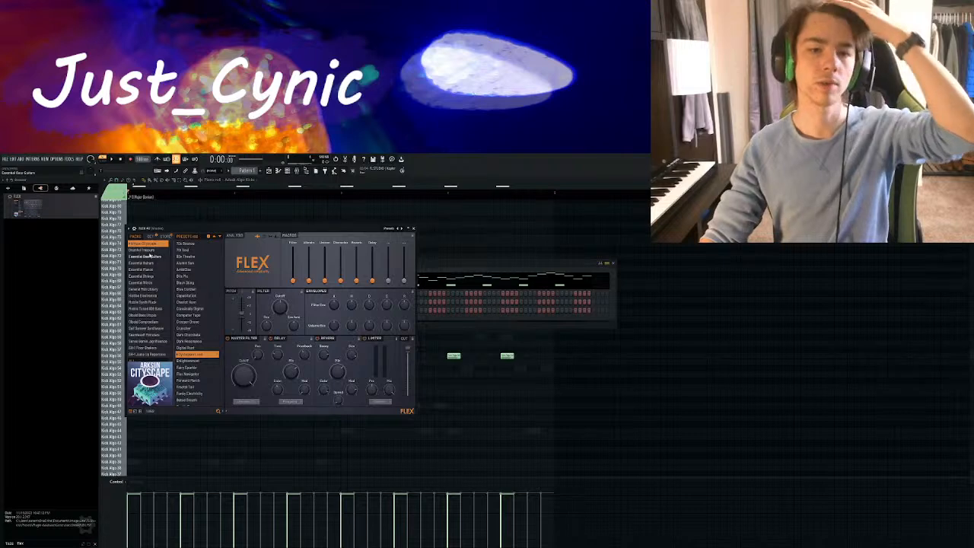
click(145, 249)
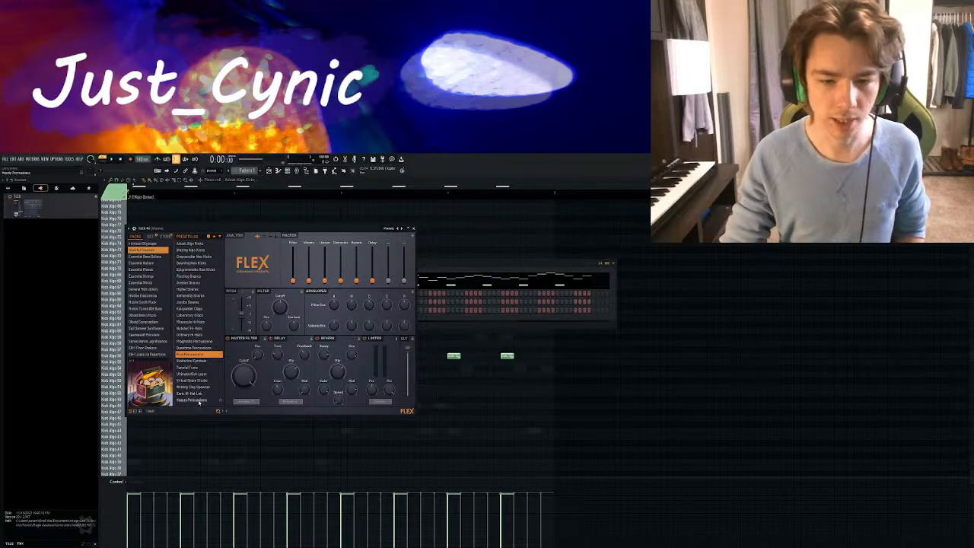
click(198, 401)
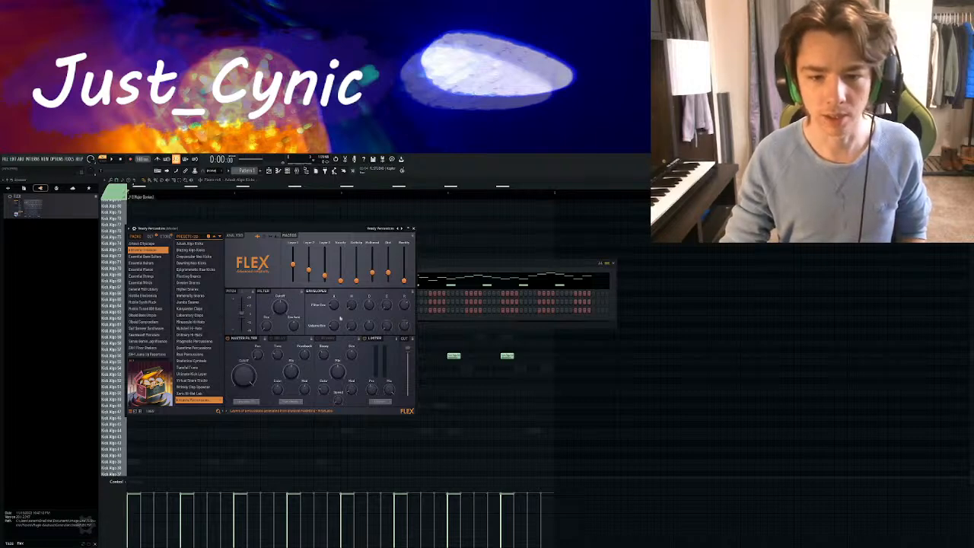
click(411, 228)
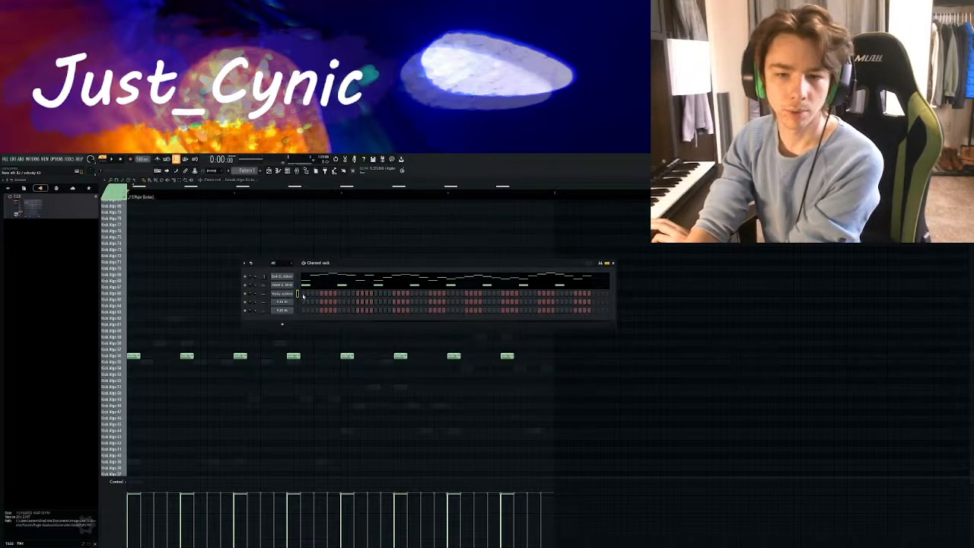
Draw one note on a low key at the start of bar one in the first percussion channel's piano roll
key(F7)
scroll(198, 348, down, 8)
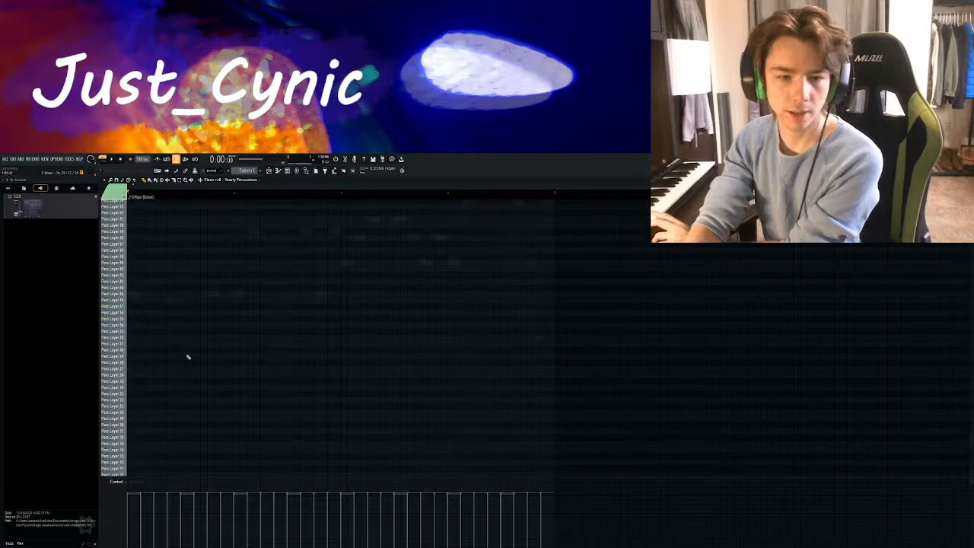
click(142, 336)
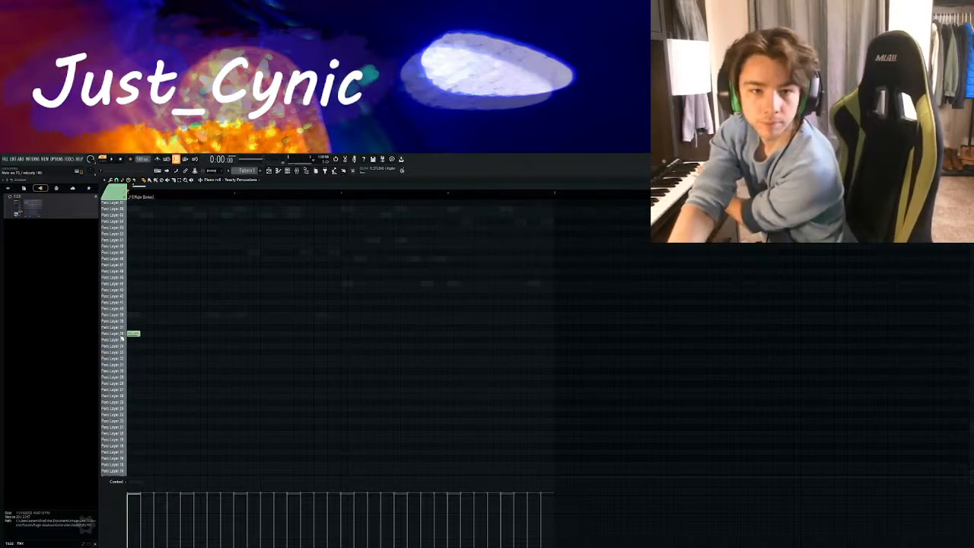
scroll(133, 323, up, 7)
scroll(219, 326, up, 3)
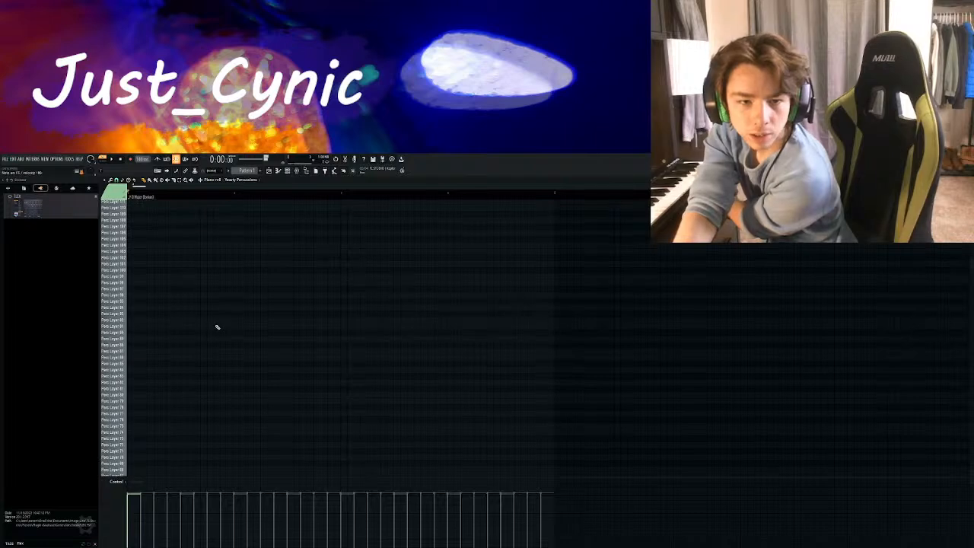
scroll(216, 328, up, 3)
scroll(217, 328, down, 4)
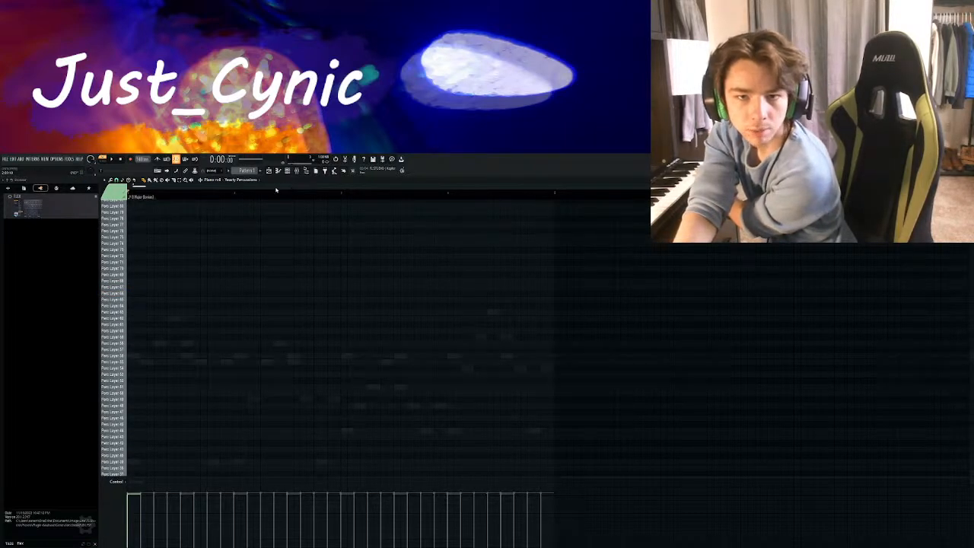
scroll(263, 262, down, 3)
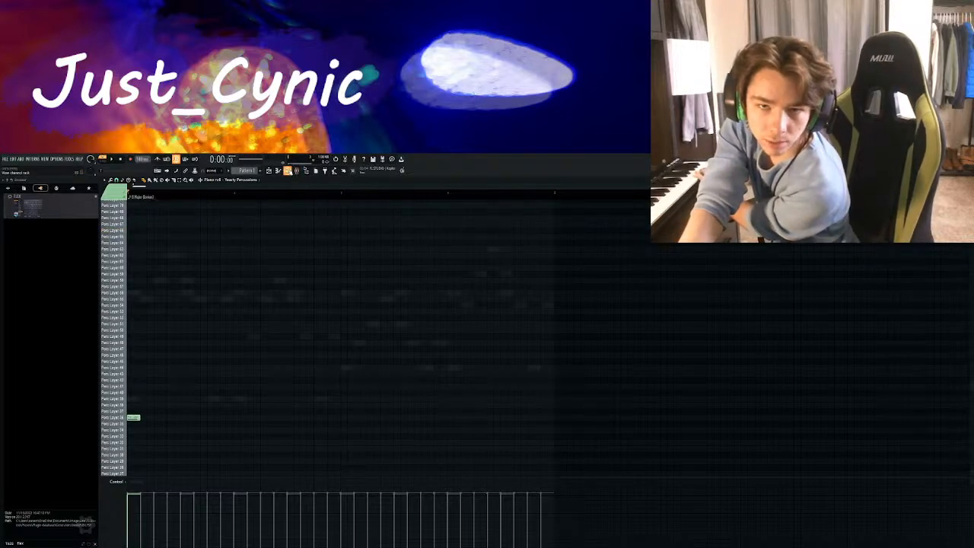
Load the Yearly Percussions preset from the drum pack into the next FLEX channel as a second percussion instrument
click(287, 171)
click(283, 306)
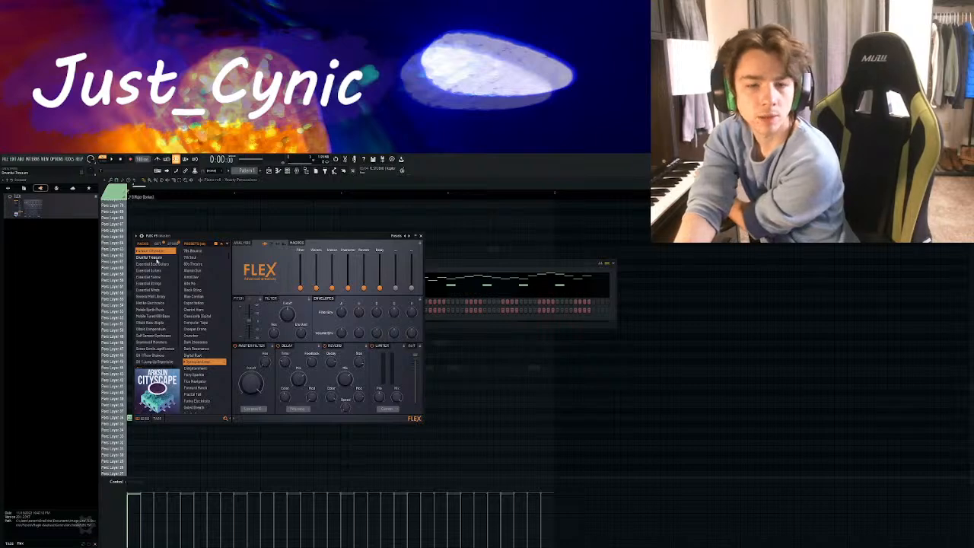
click(156, 257)
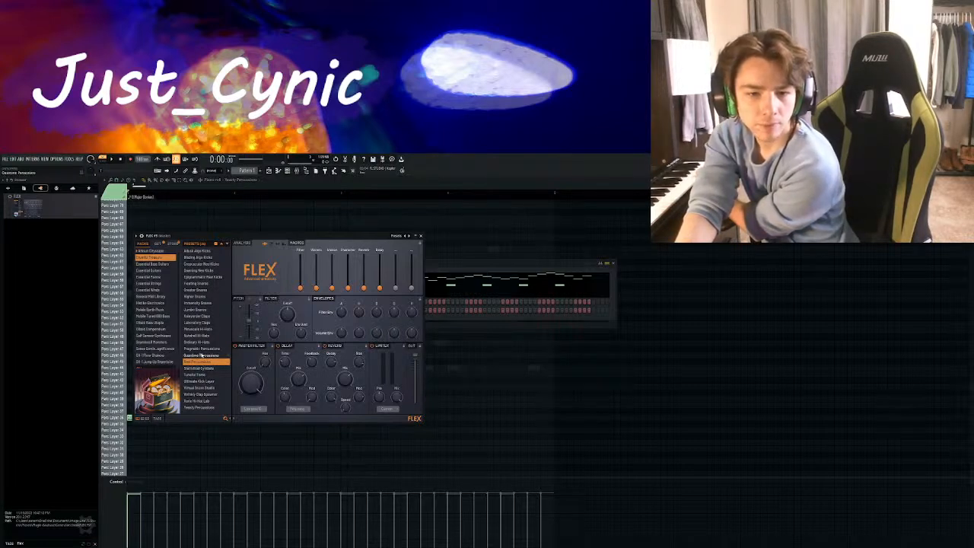
click(199, 407)
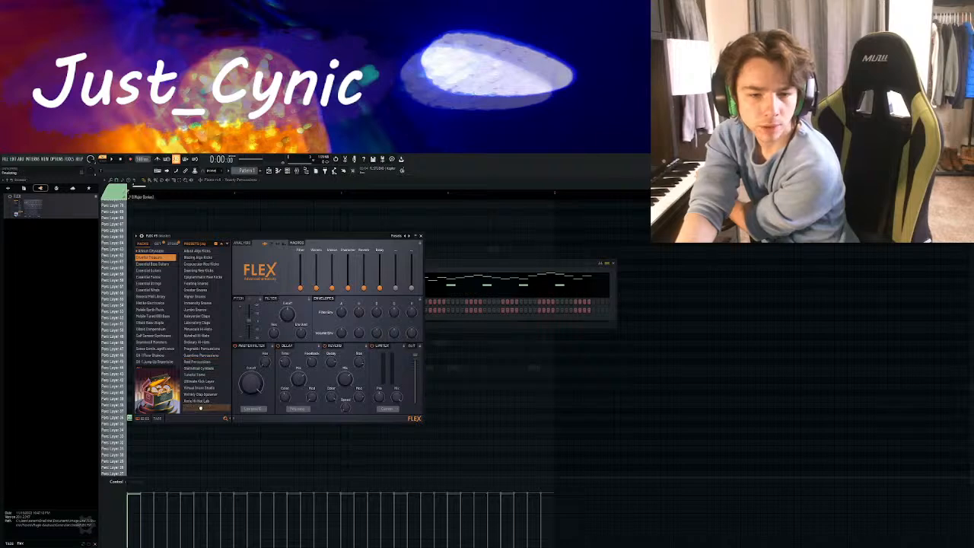
click(420, 235)
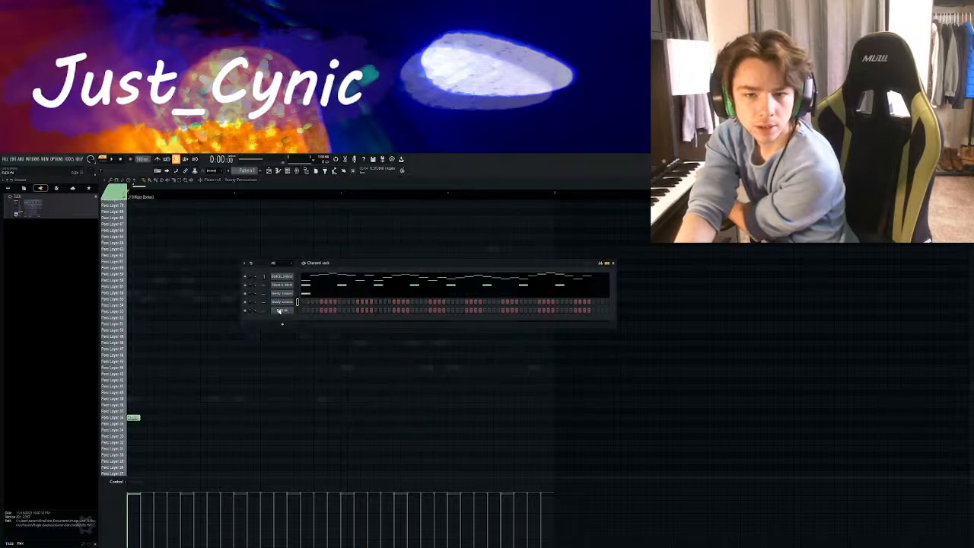
Draw one note on a higher key at the start of bar one in the second percussion channel's piano roll
key(F7)
scroll(231, 310, up, 4)
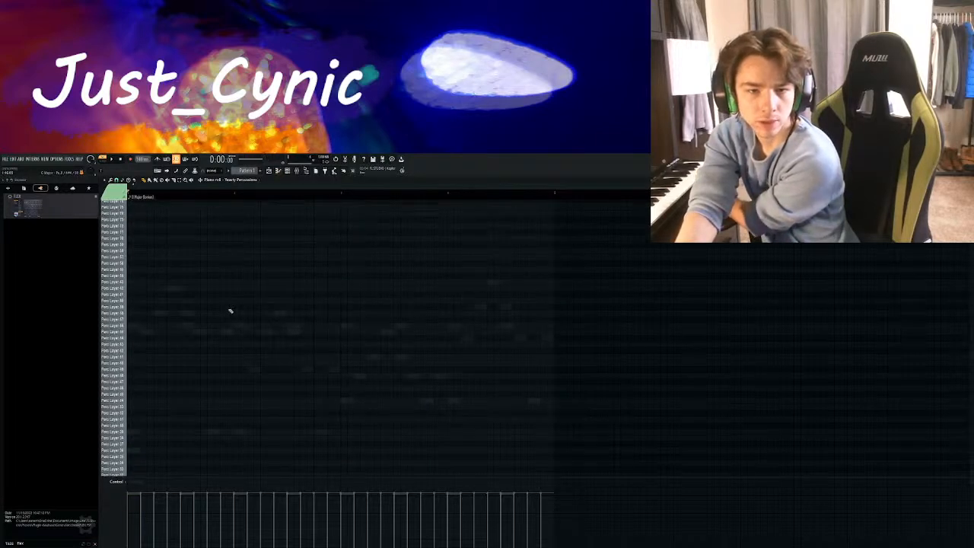
click(141, 335)
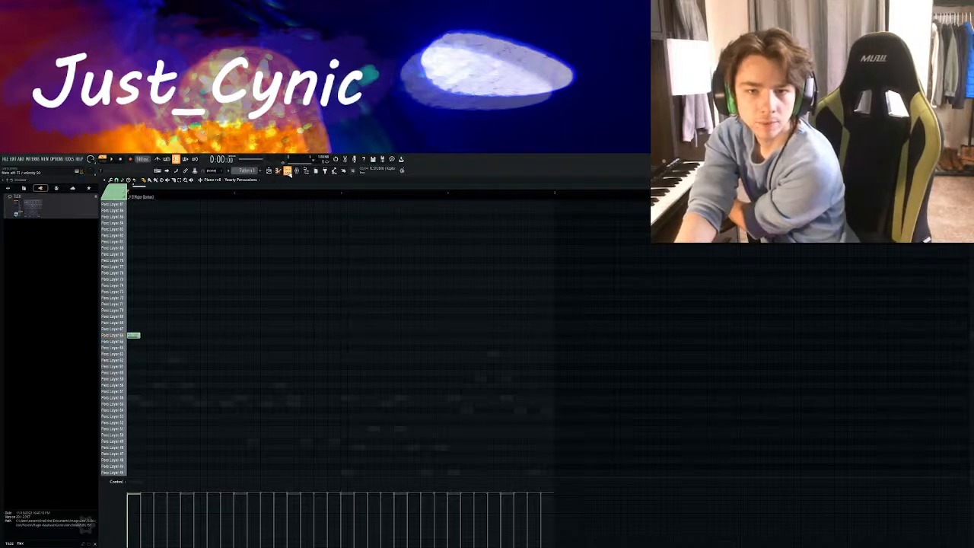
Load the 808 Crushed preset from the Mobile Tuned 808 Bass pack into the last FLEX channel
click(286, 170)
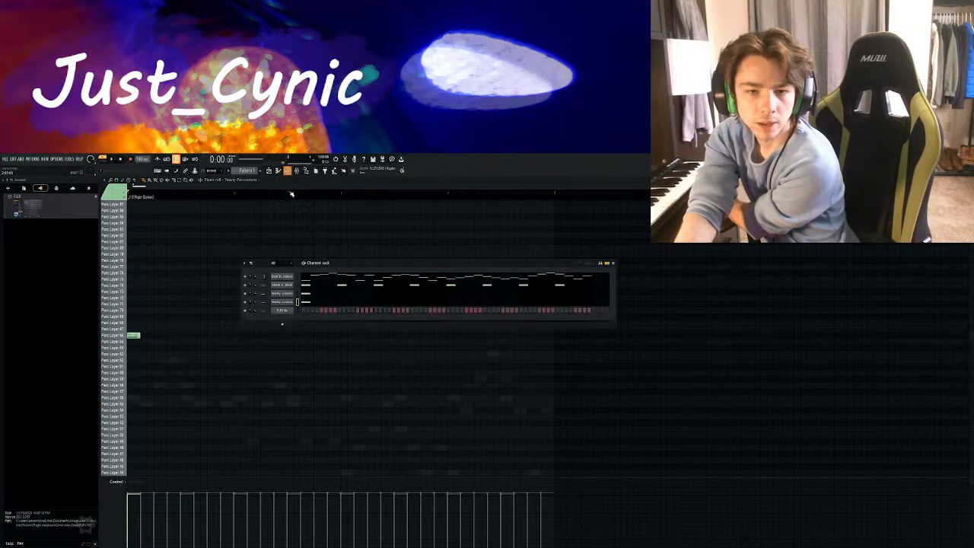
click(282, 311)
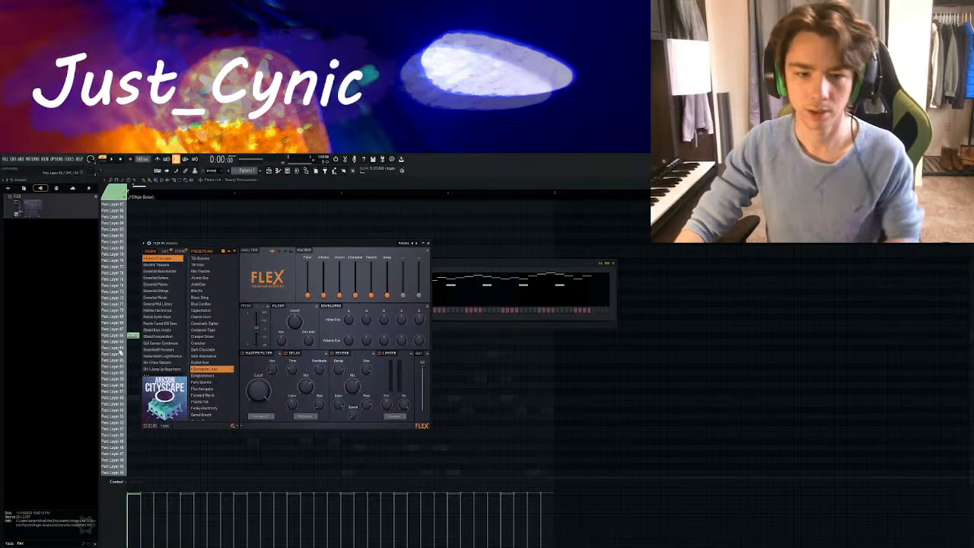
click(160, 323)
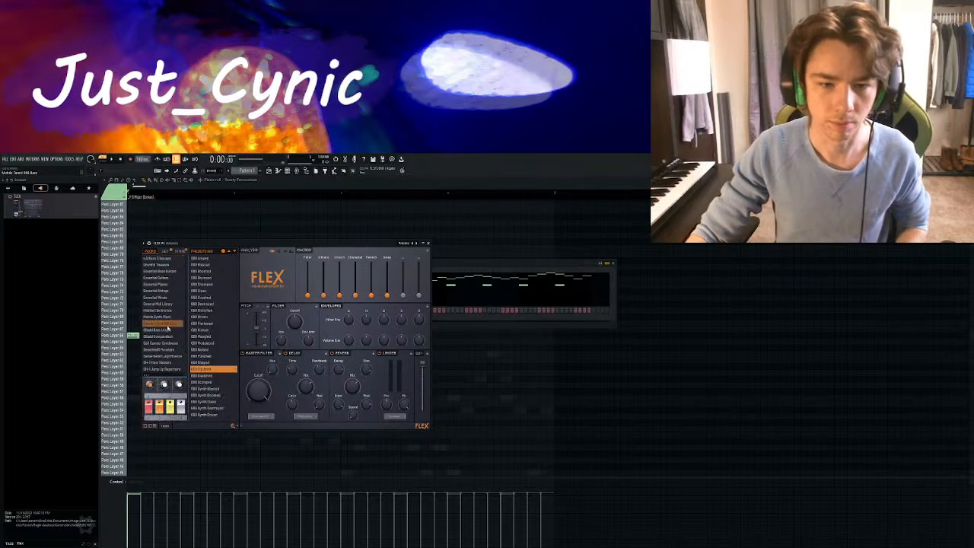
click(204, 298)
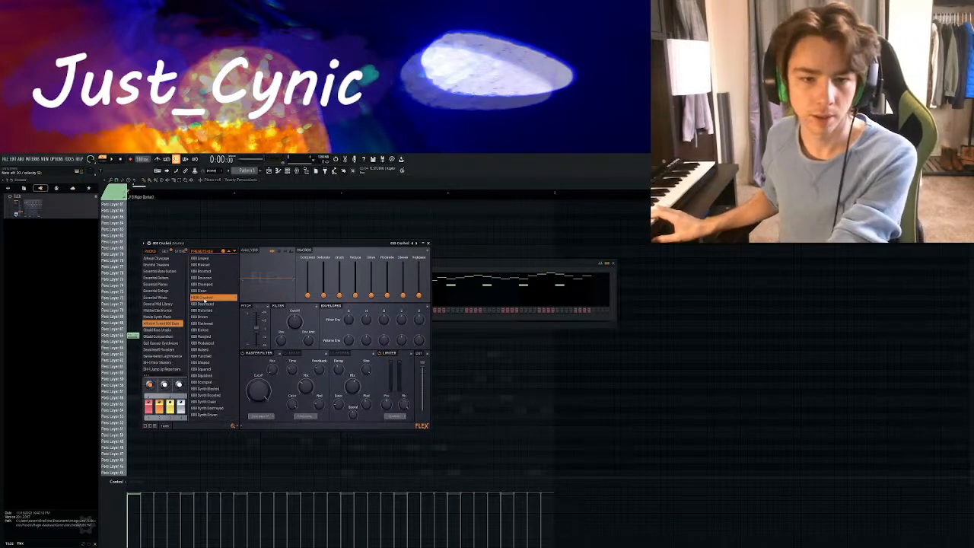
Audition random 808 bass presets in the last FLEX channel and settle on 808 Mangled
click(225, 252)
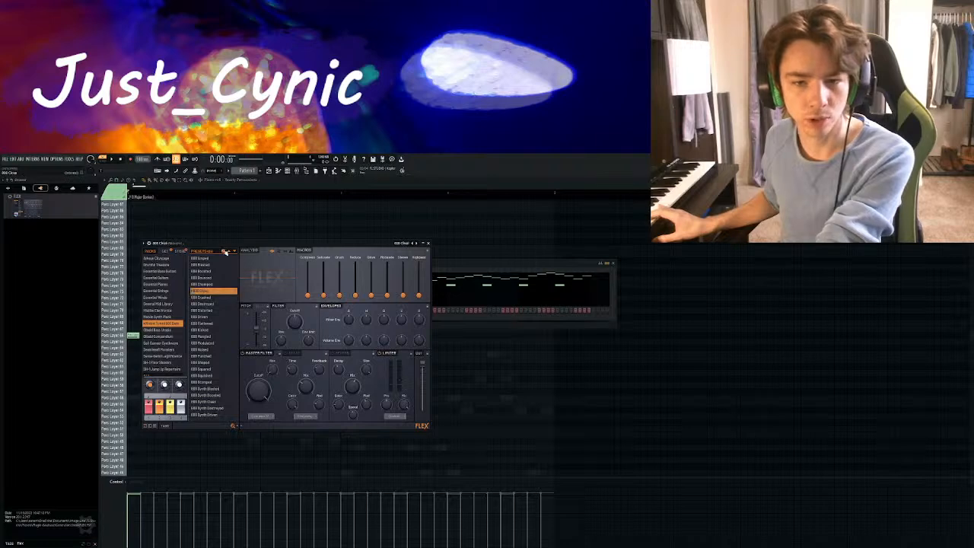
click(225, 252)
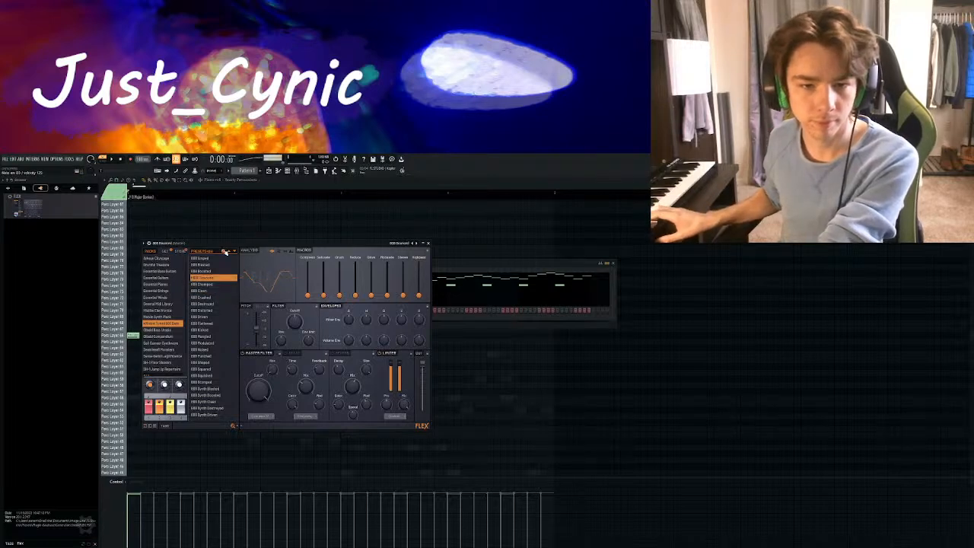
click(225, 252)
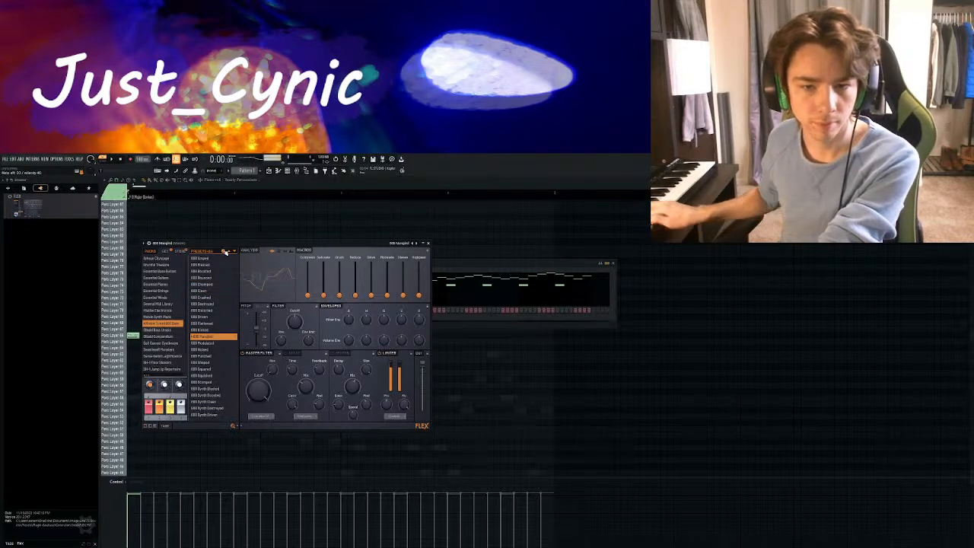
click(225, 252)
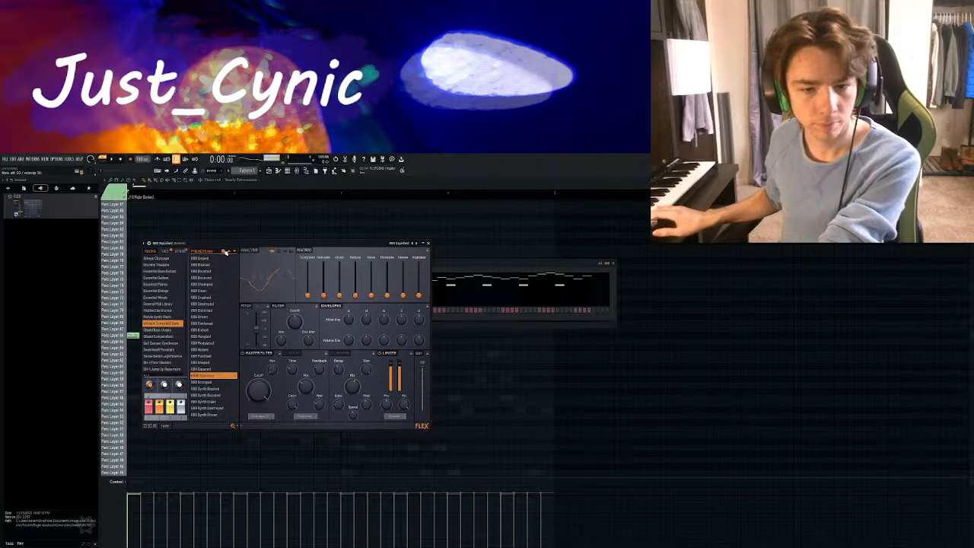
click(226, 251)
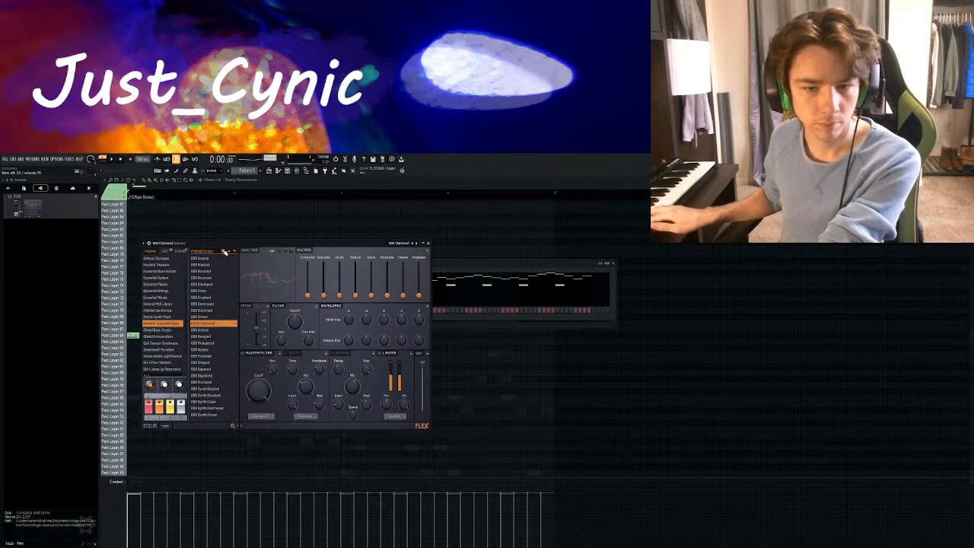
click(225, 252)
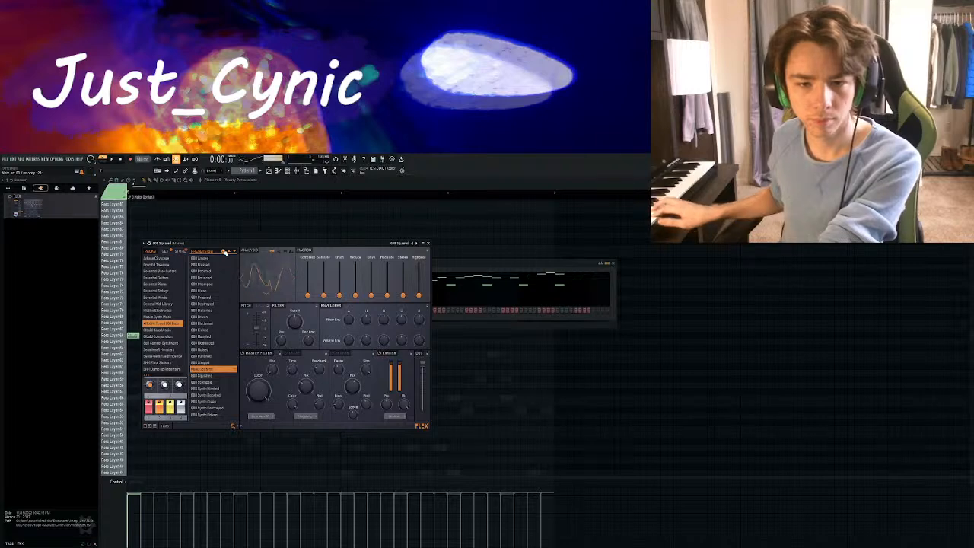
click(199, 336)
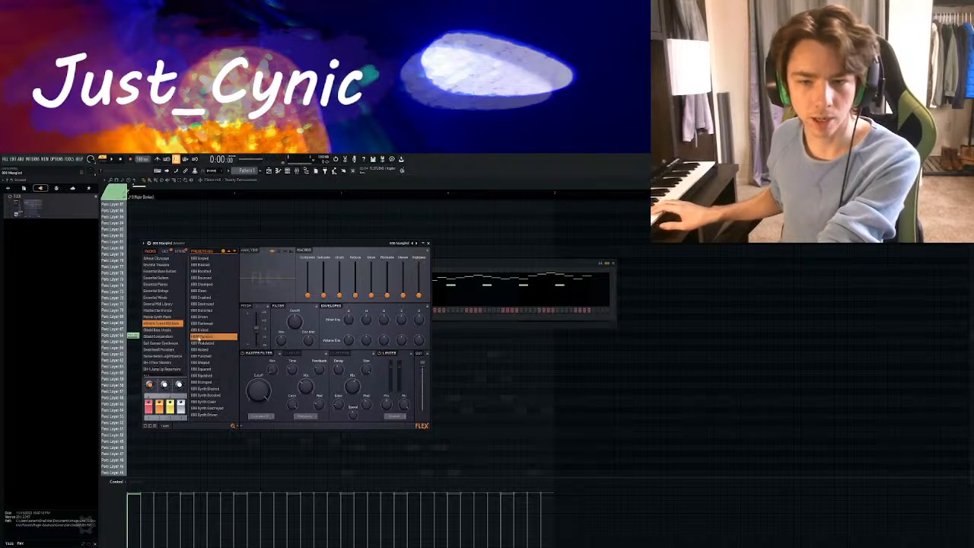
click(428, 243)
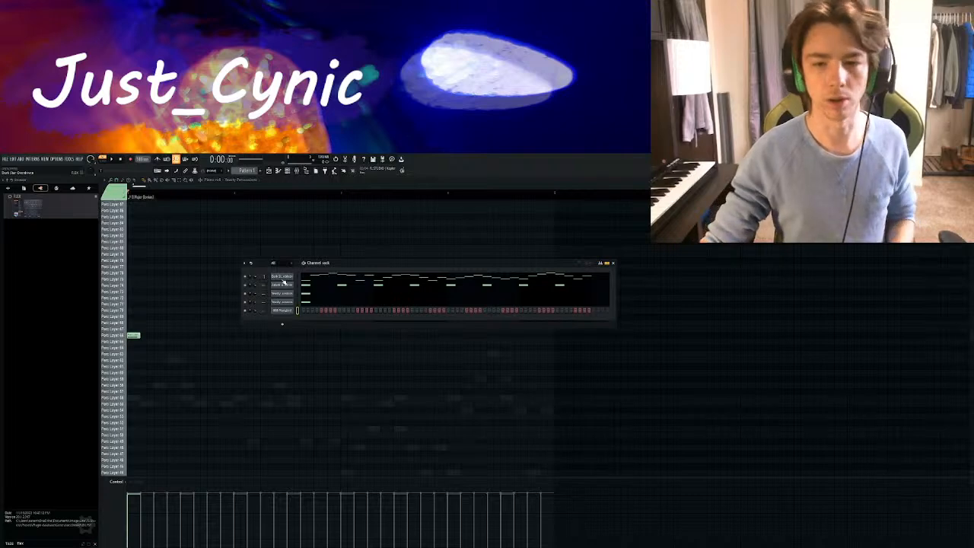
Move the first percussion channel's note to the middle of the first bar and play the pattern with the channel rack closed
click(283, 294)
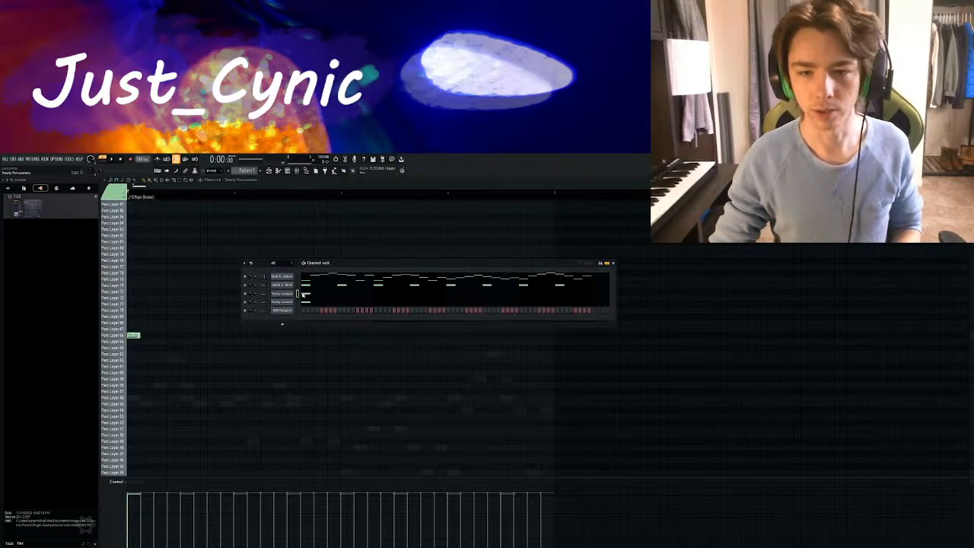
key(F6)
scroll(196, 302, up, 5)
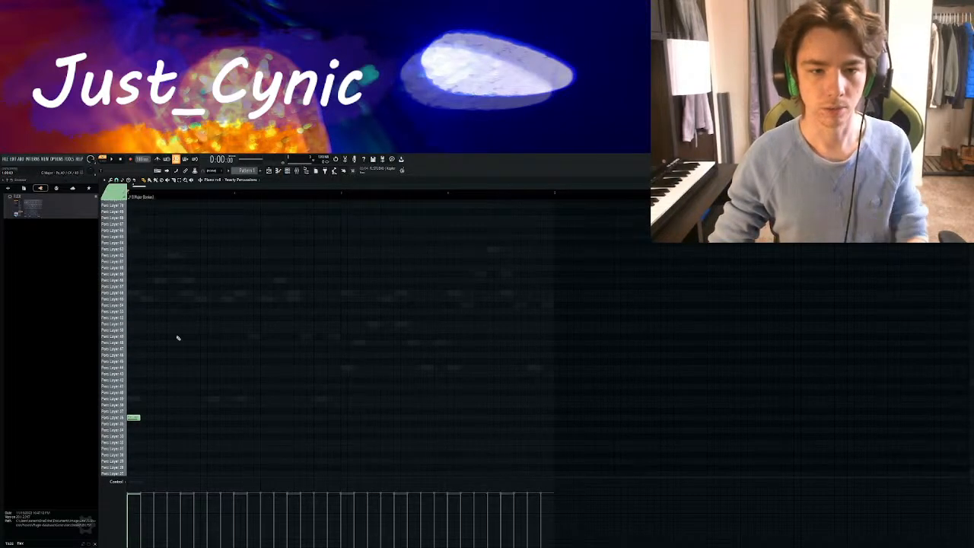
click(290, 170)
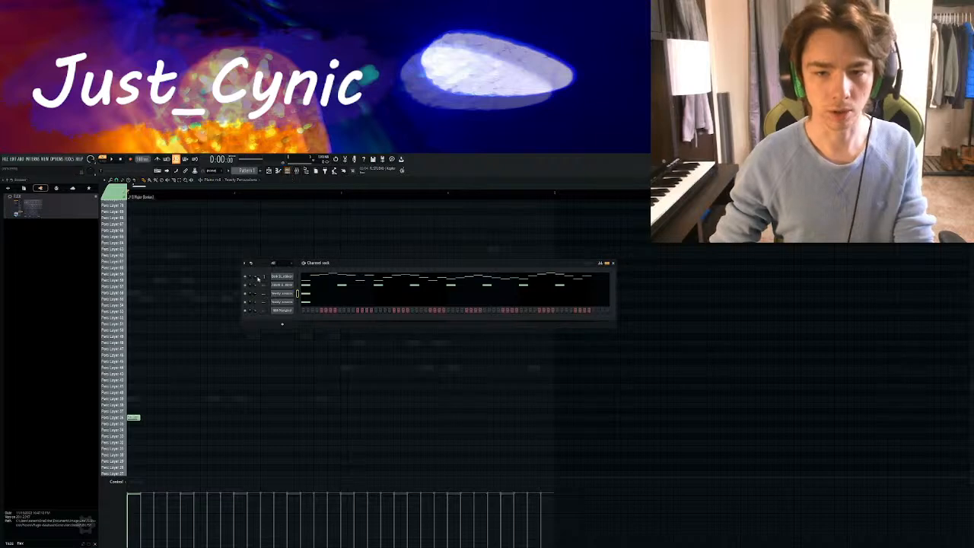
click(614, 264)
drag(133, 418, 187, 418)
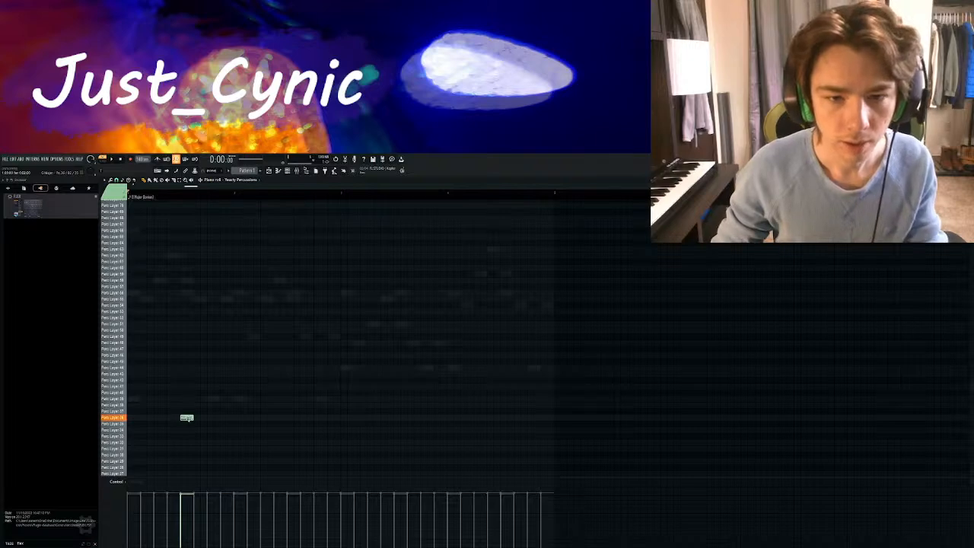
key(space)
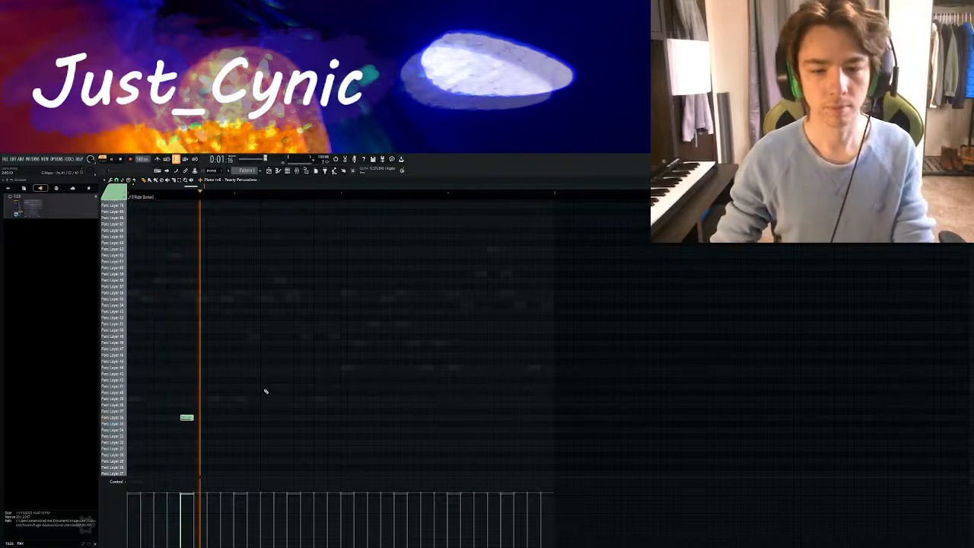
key(space)
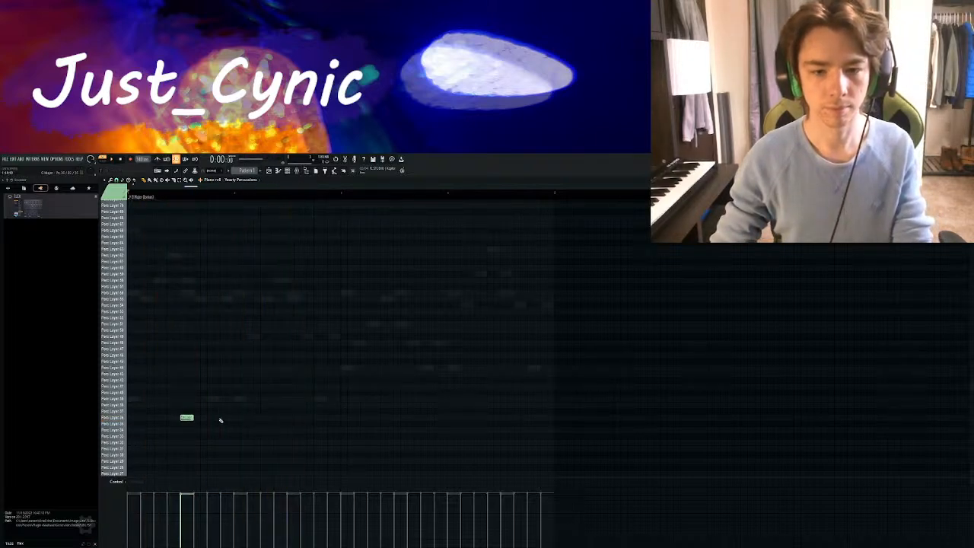
Shift the percussion note earlier to the second beat of bar one and check it by playback
drag(187, 418, 160, 418)
key(space)
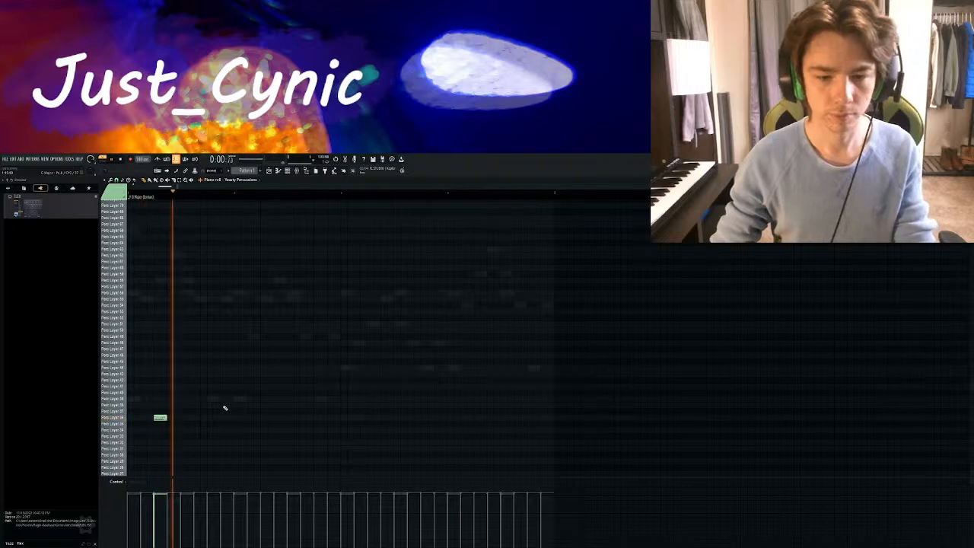
key(space)
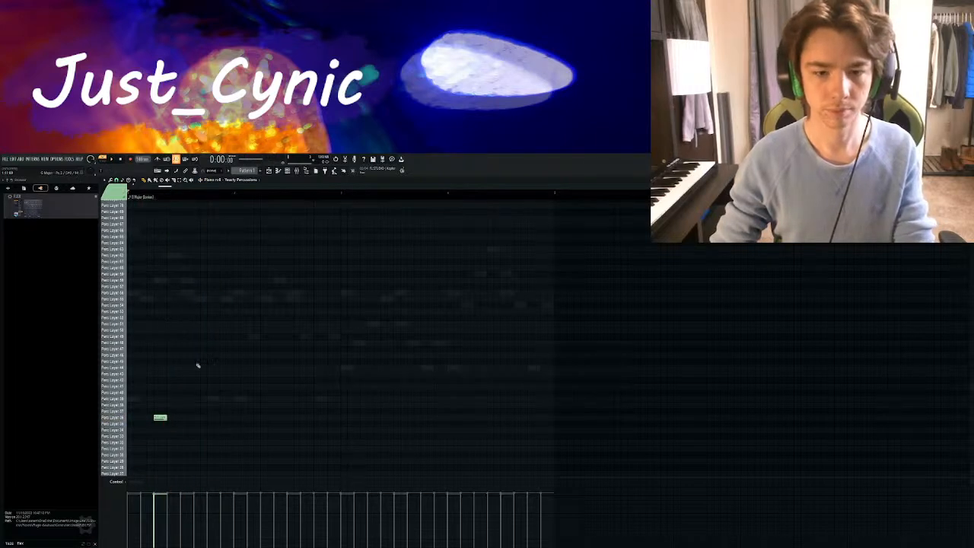
Add a matching percussion note on beat two of bar two and move both notes to the starts of bars one and two
key(space)
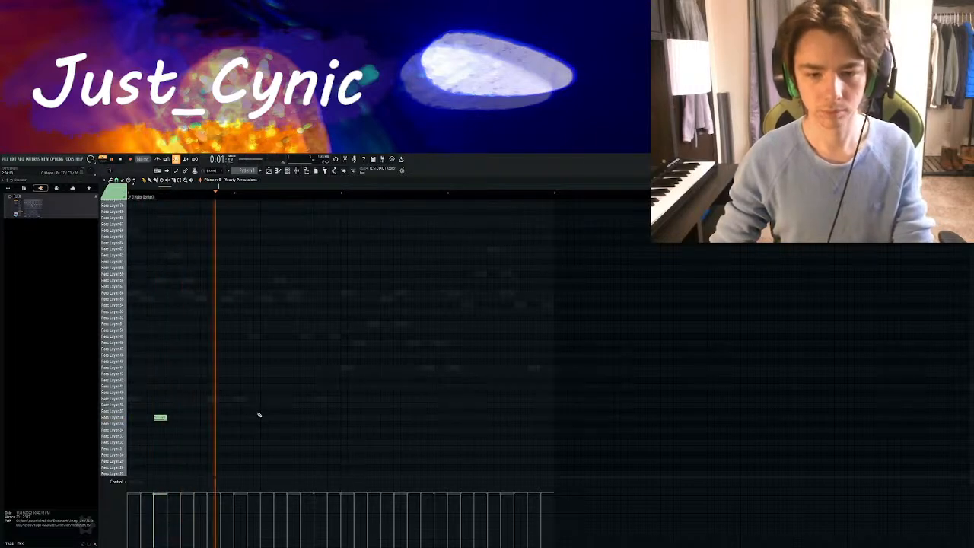
key(space)
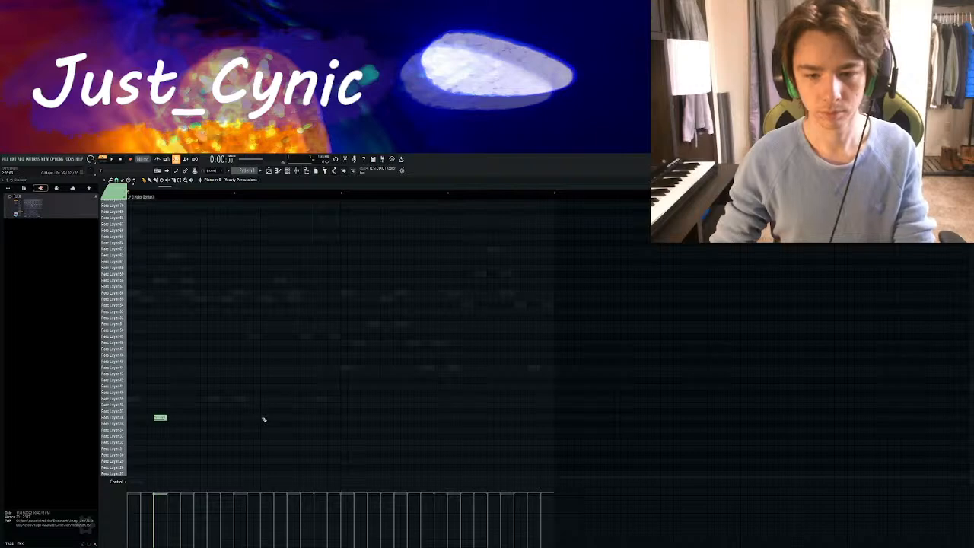
click(263, 419)
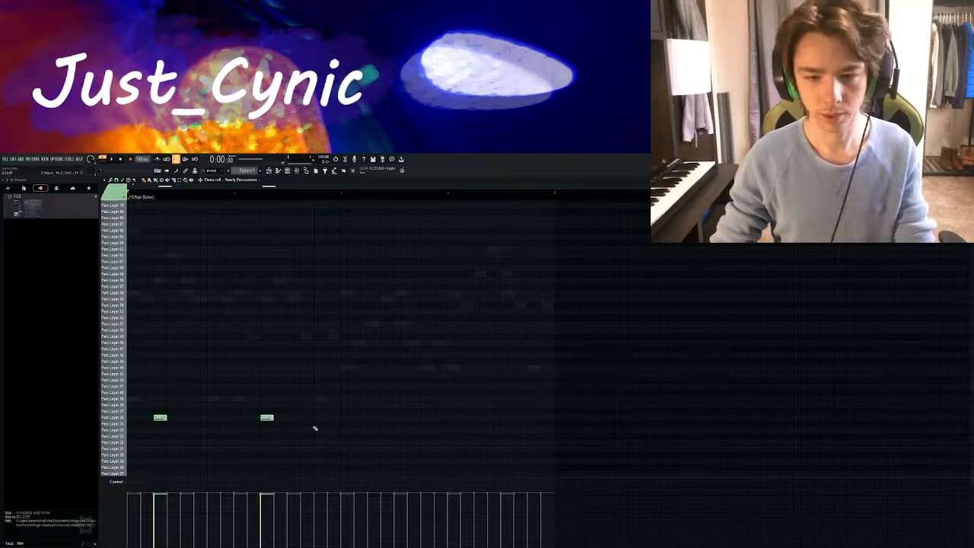
drag(353, 378, 93, 461)
click(215, 444)
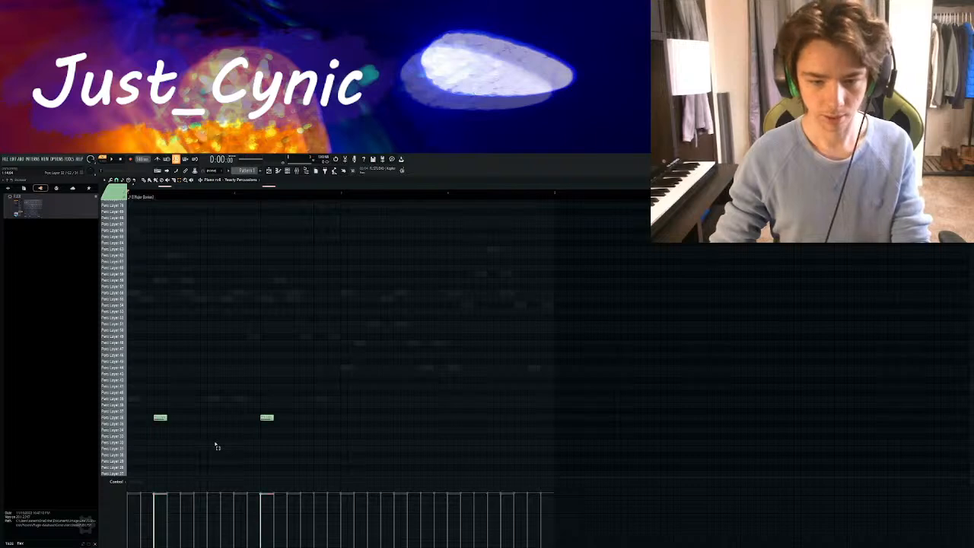
drag(329, 396, 144, 452)
key(shift+Left)
key(shift+Left)
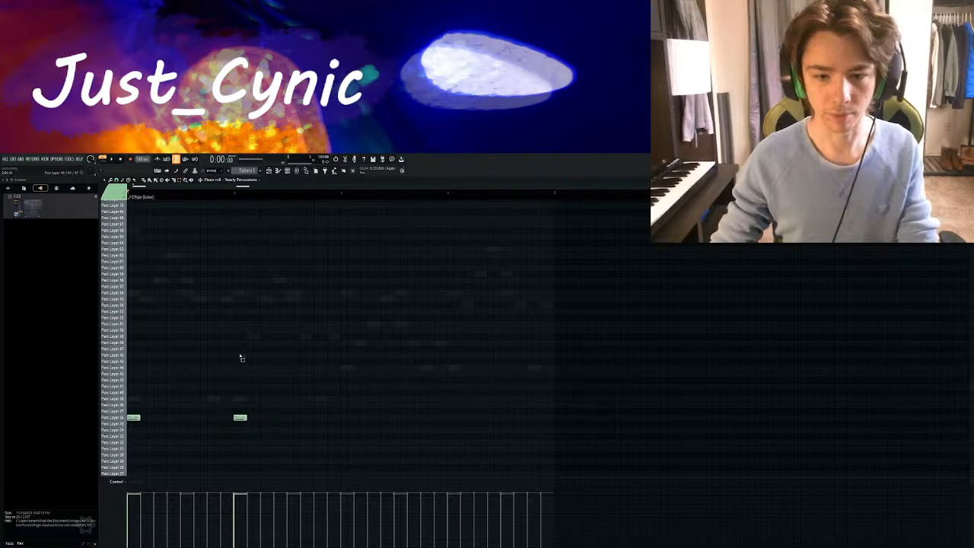
Copy both percussion notes and place the copies at the starts of bars three and four
drag(278, 384, 99, 449)
key(ctrl+c)
key(ctrl+v)
key(shift+Right)
key(shift+Right)
key(shift+Right)
key(shift+Right)
key(shift+Right)
key(shift+Right)
key(shift+Right)
key(shift+Right)
key(shift+Right)
key(shift+Right)
key(shift+Right)
key(shift+Right)
key(shift+Right)
key(shift+Right)
key(shift+Right)
key(shift+Right)
key(shift+Right)
key(shift+Right)
key(shift+Right)
key(shift+Right)
key(shift+Right)
Shift all four percussion notes to beat two of their bars and deselect them
drag(489, 376, 94, 472)
key(shift+Right)
key(shift+Right)
key(shift+Right)
key(shift+Right)
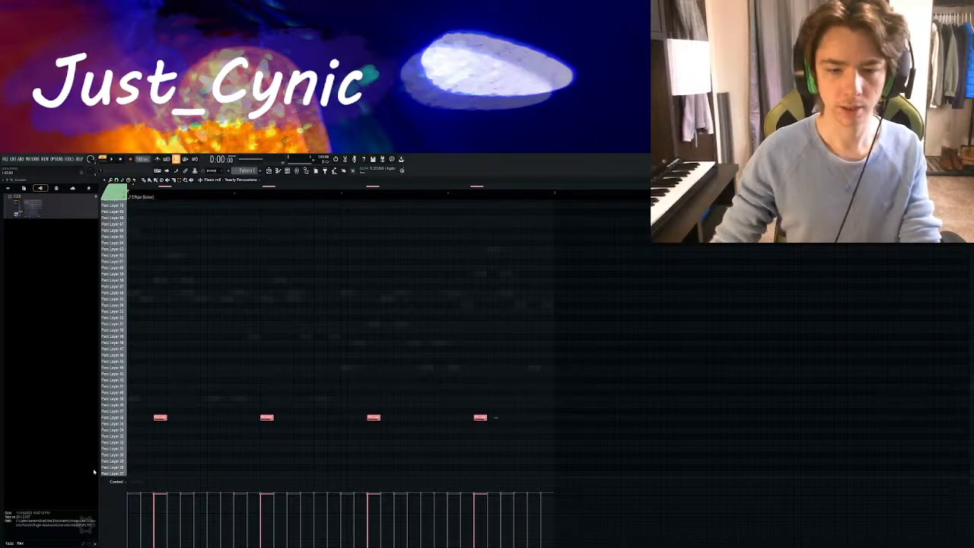
click(180, 382)
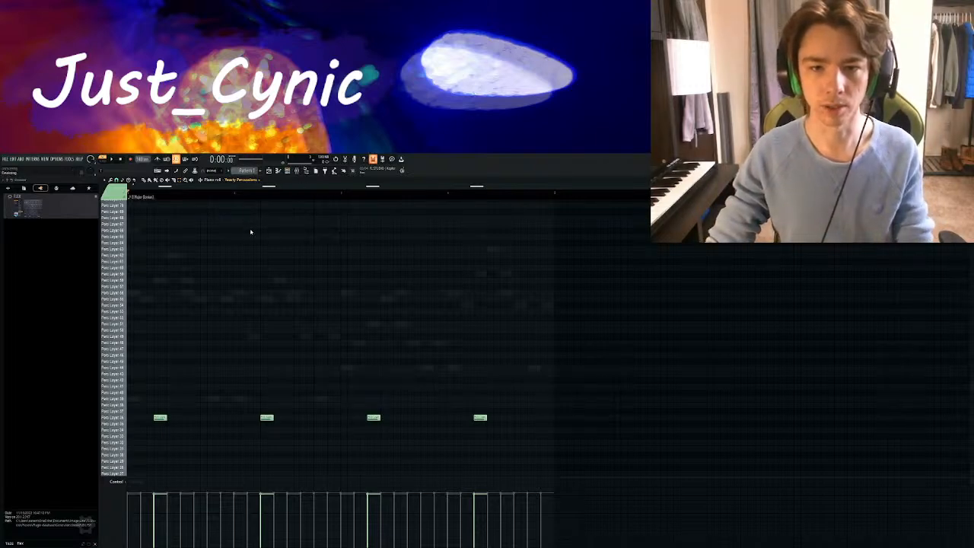
In the next percussion channel, duplicate the note at the start of bar one and move the copy to beat four
key(Down)
drag(202, 226, 121, 245)
key(ctrl+b)
key(shift+Right)
key(shift+Right)
key(shift+Right)
key(shift+Right)
key(shift+Right)
key(shift+Right)
key(shift+Right)
key(shift+Right)
key(shift+Right)
key(shift+Right)
key(shift+Right)
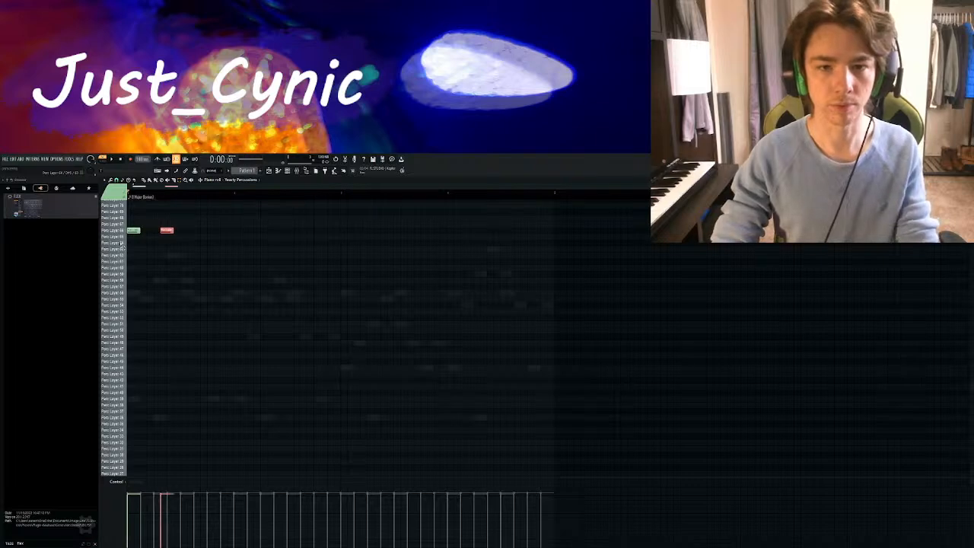
key(shift+Left)
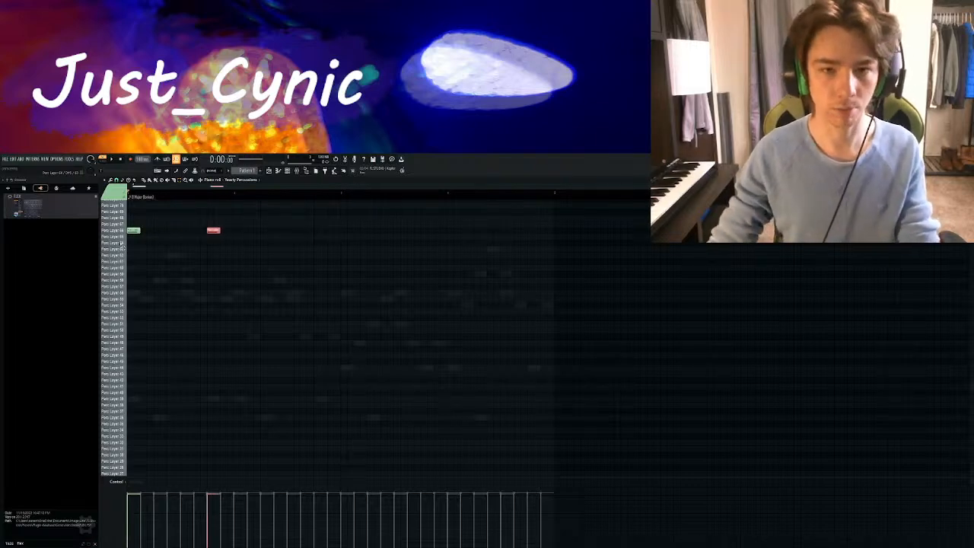
drag(294, 208, 86, 262)
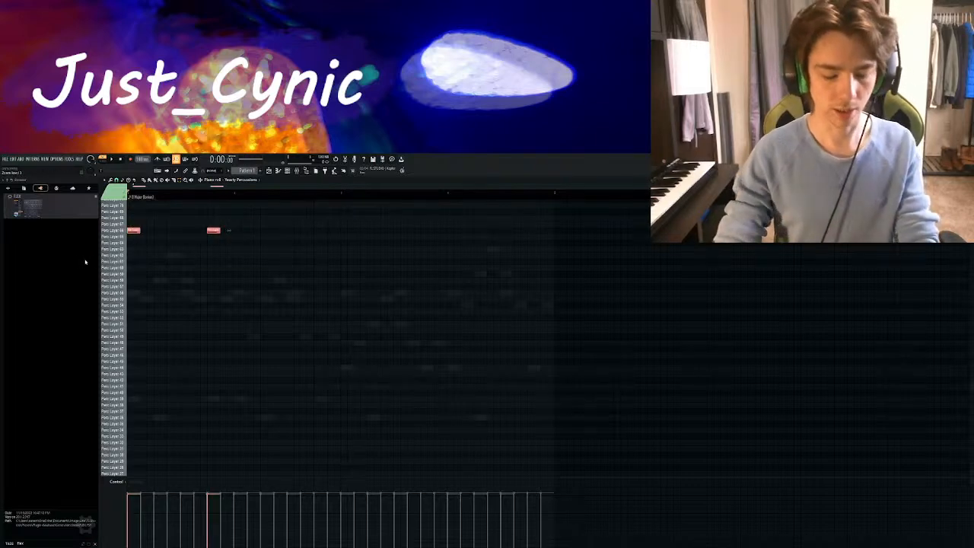
key(ctrl+b)
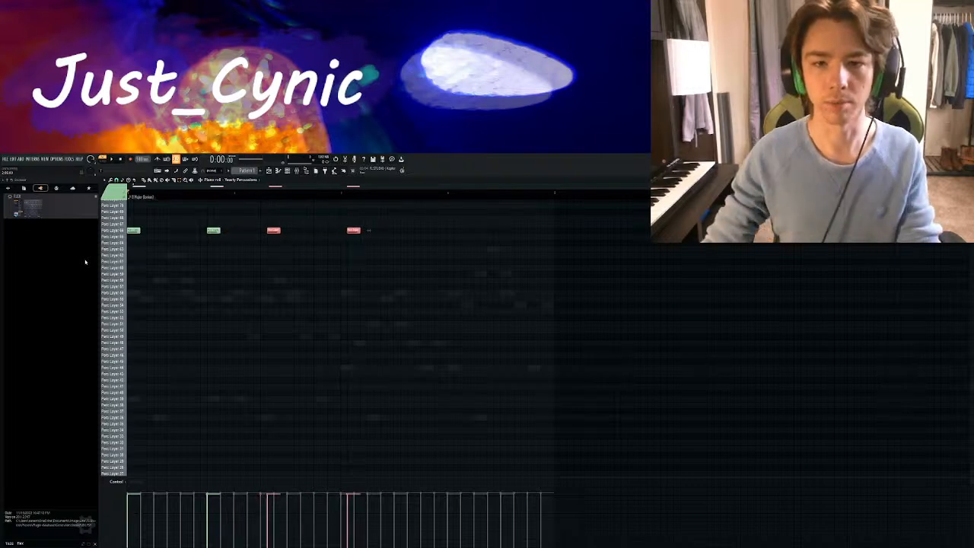
key(Delete)
Move the percussion note on beat four of bar one to the start of bar two
drag(196, 235, 213, 240)
key(shift+Right)
key(shift+Right)
key(shift+Right)
key(shift+Right)
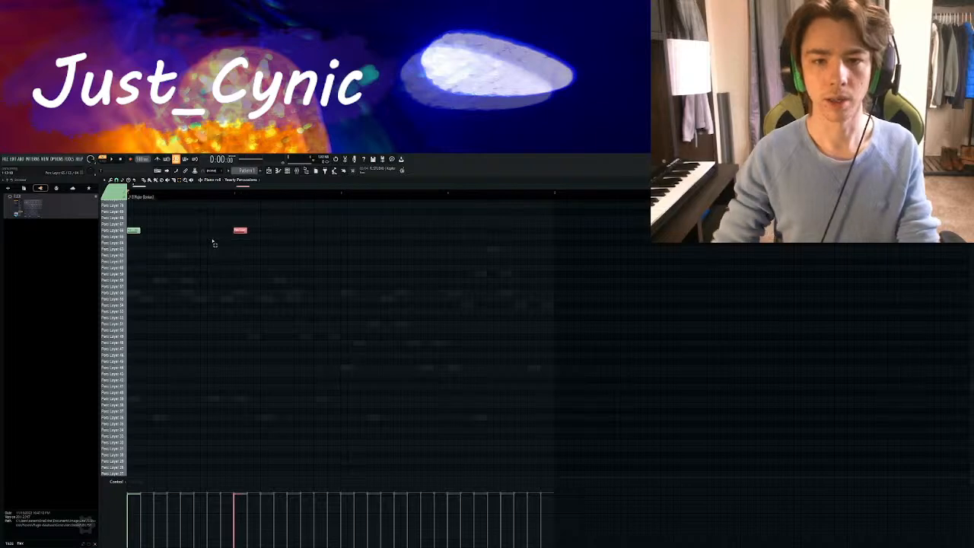
Copy the second percussion channel's two notes to the starts of bars three and four
drag(293, 207, 108, 275)
key(ctrl+c)
key(ctrl+v)
key(shift+Right)
key(shift+Right)
key(shift+Right)
key(shift+Right)
key(shift+Right)
key(shift+Right)
key(shift+Right)
key(shift+Right)
key(shift+Right)
key(shift+Right)
key(shift+Right)
key(shift+Right)
key(shift+Right)
key(shift+Right)
key(shift+Right)
key(shift+Right)
key(shift+Right)
key(shift+Right)
key(shift+Right)
key(shift+Right)
key(shift+Right)
key(shift+Right)
key(shift+Right)
key(shift+Right)
key(shift+Right)
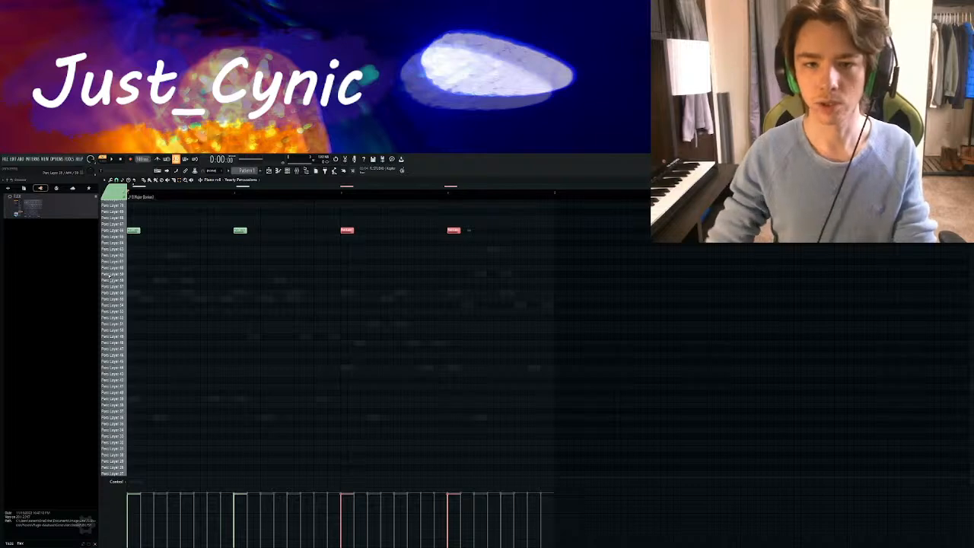
Shift all four notes of the second percussion channel to beat three of their bars and check them by playback
drag(499, 216, 109, 254)
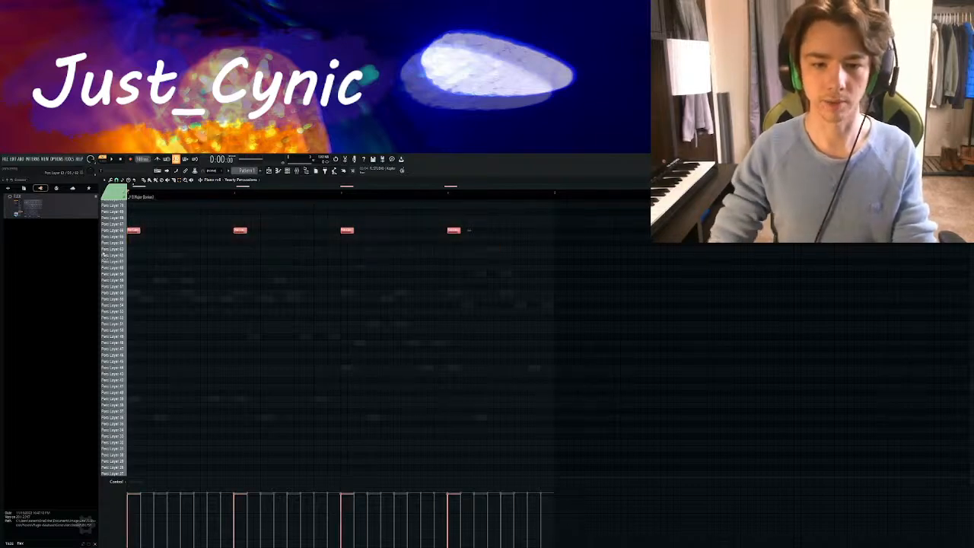
key(shift+Right)
key(shift+Right)
key(shift+Right)
key(shift+Right)
key(shift+Right)
key(shift+Right)
key(shift+Right)
key(shift+Right)
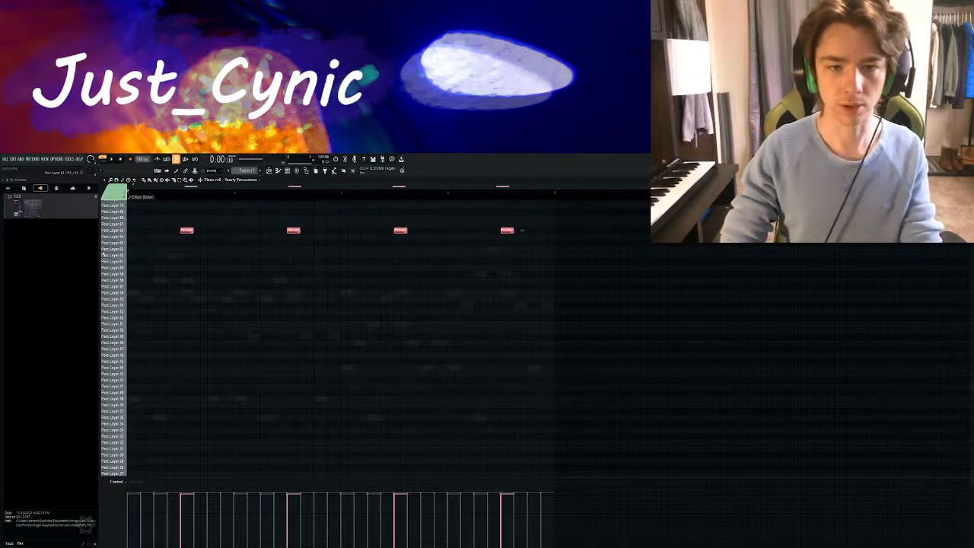
key(space)
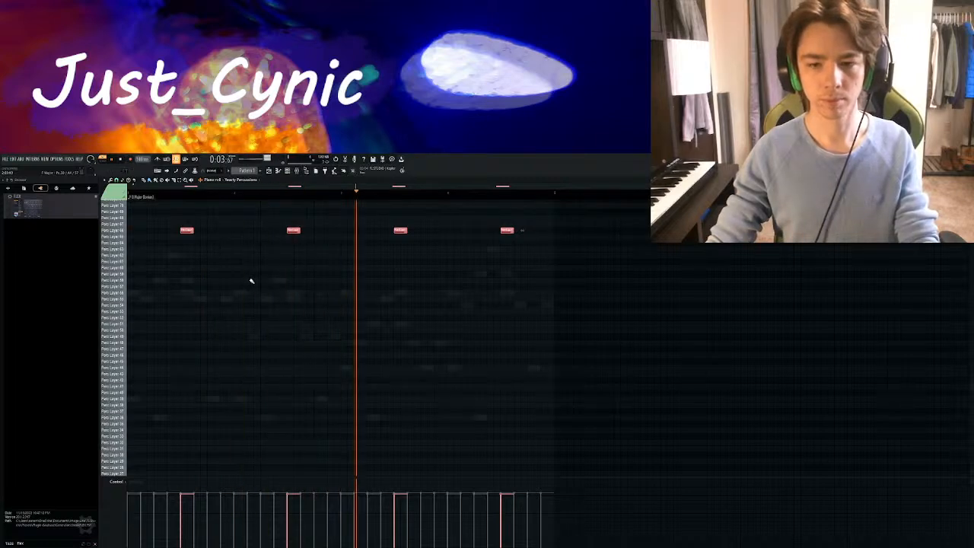
key(space)
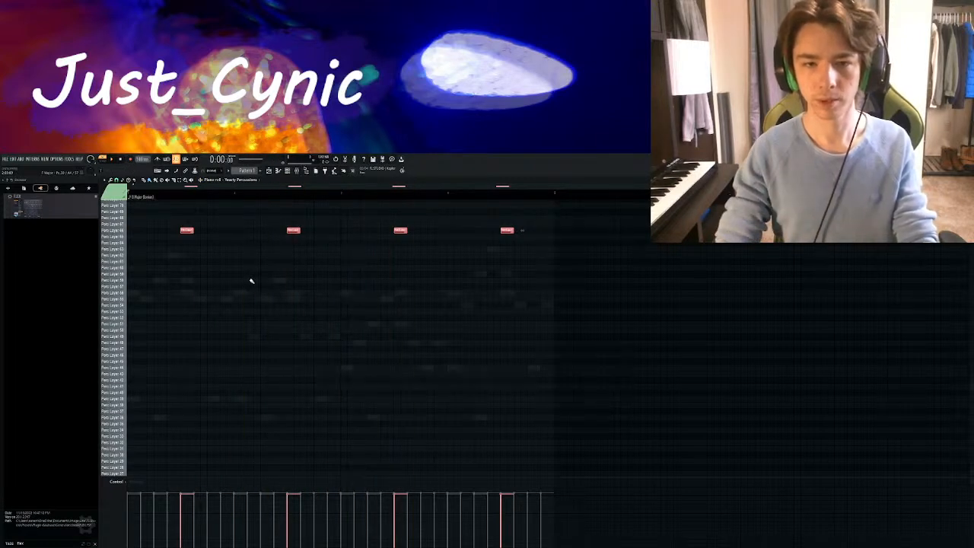
Try the four percussion notes at later positions up to beat four during playback, and return them to beat three
key(shift+Right)
key(space)
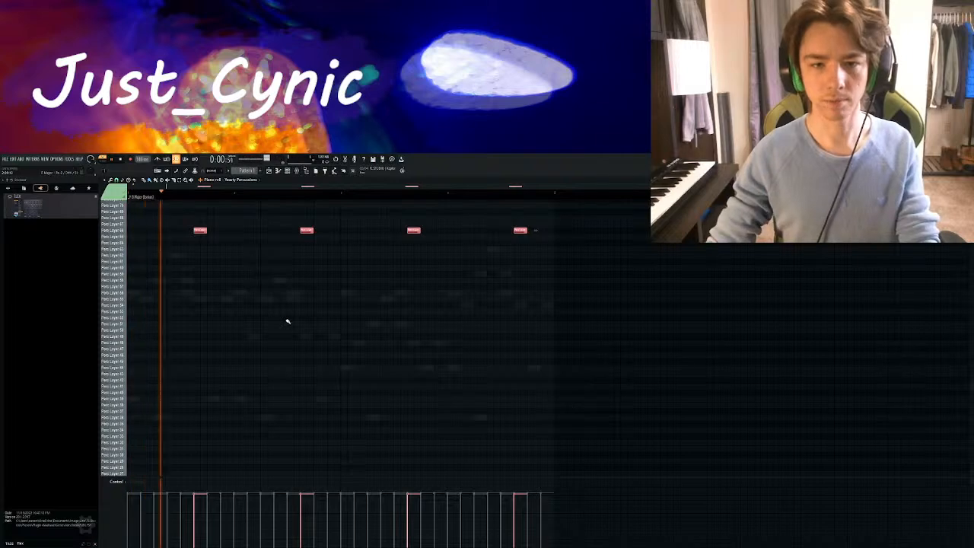
key(space)
key(shift+Right)
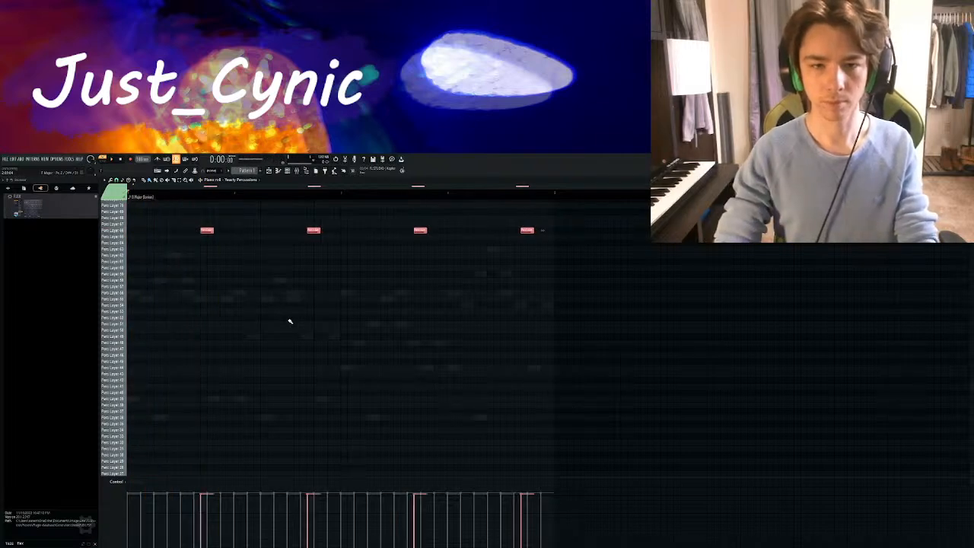
key(space)
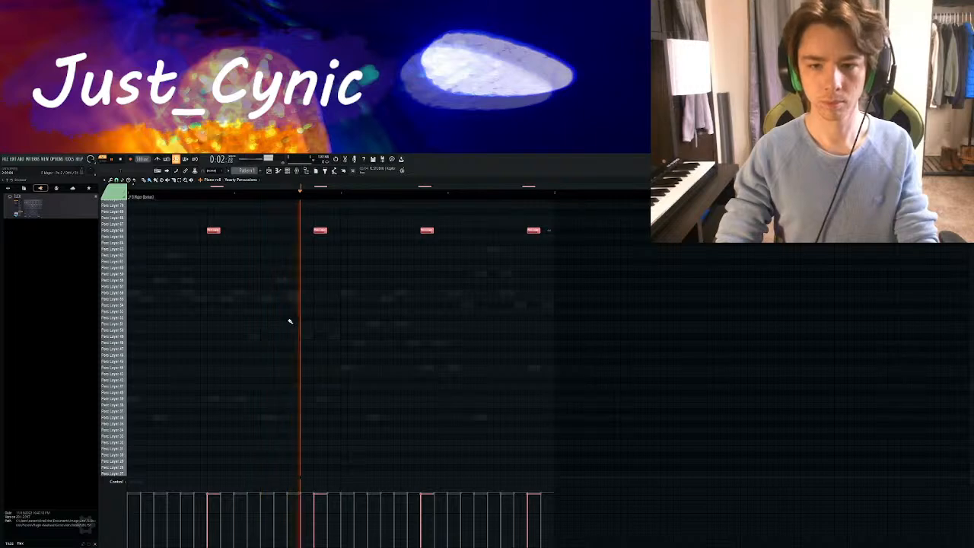
key(space)
key(shift+Left)
key(shift+Left)
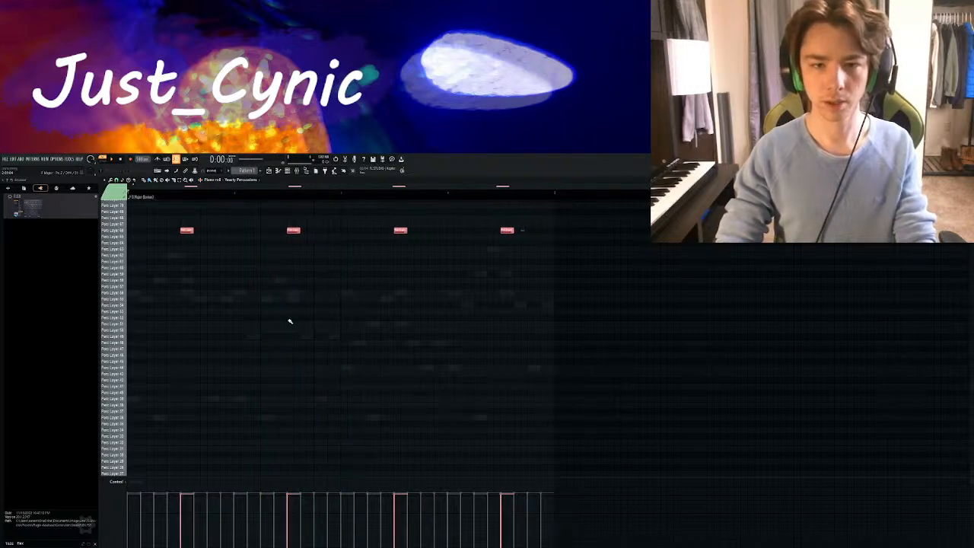
key(space)
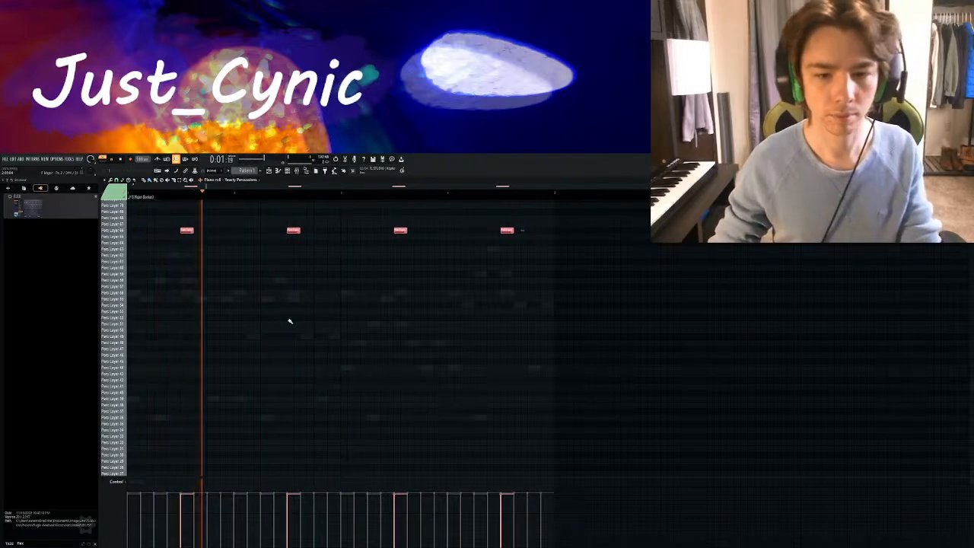
key(space)
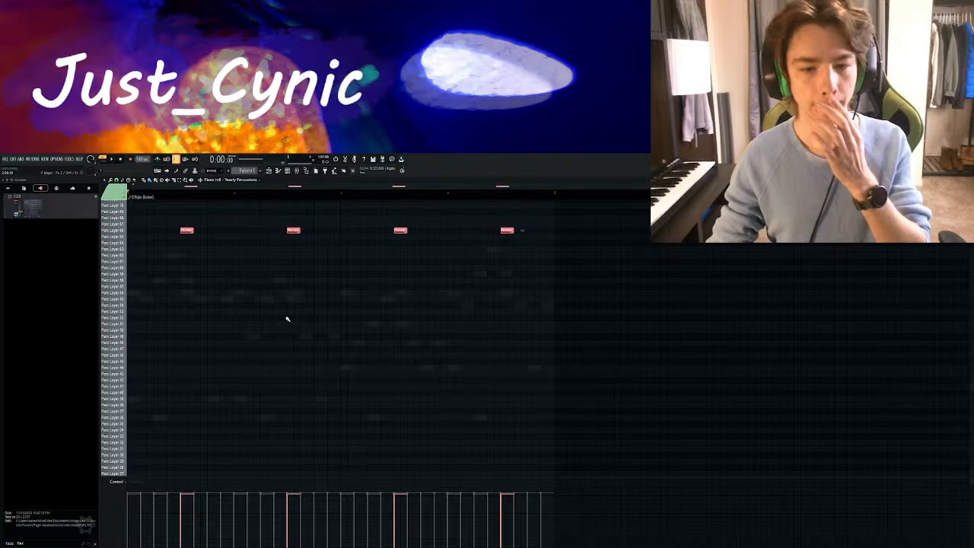
With the pattern playing, add kick notes on beat four of bars four and one in the kick channel
key(space)
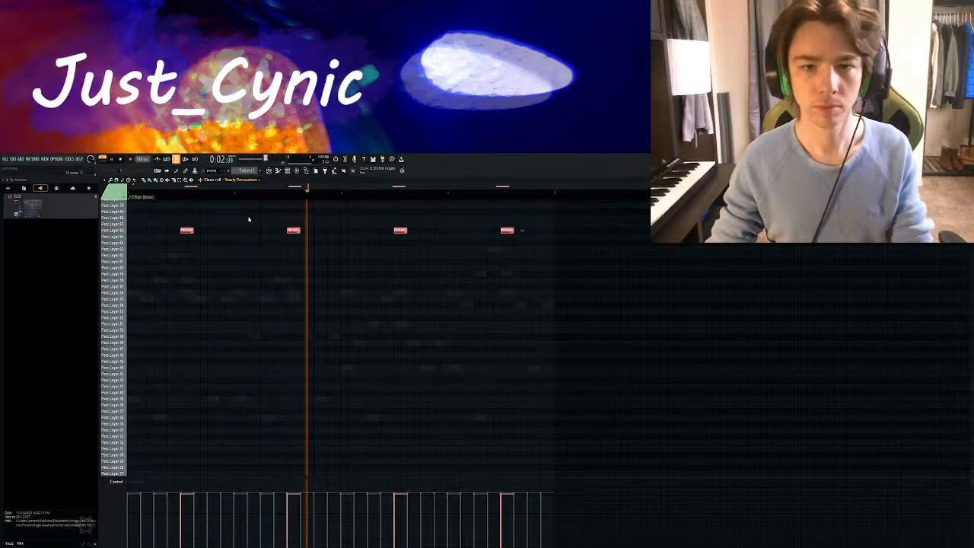
key(Up)
scroll(360, 374, up, 3)
click(532, 337)
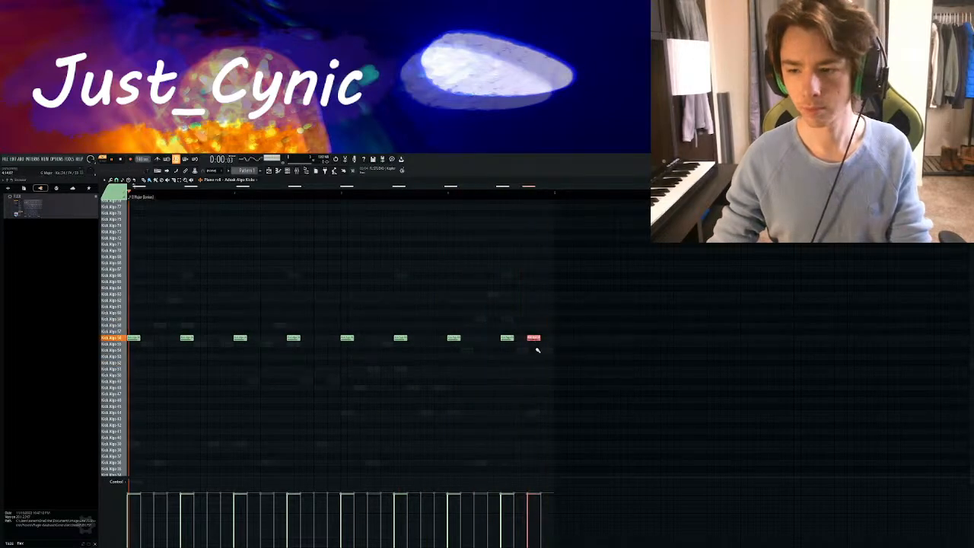
click(213, 337)
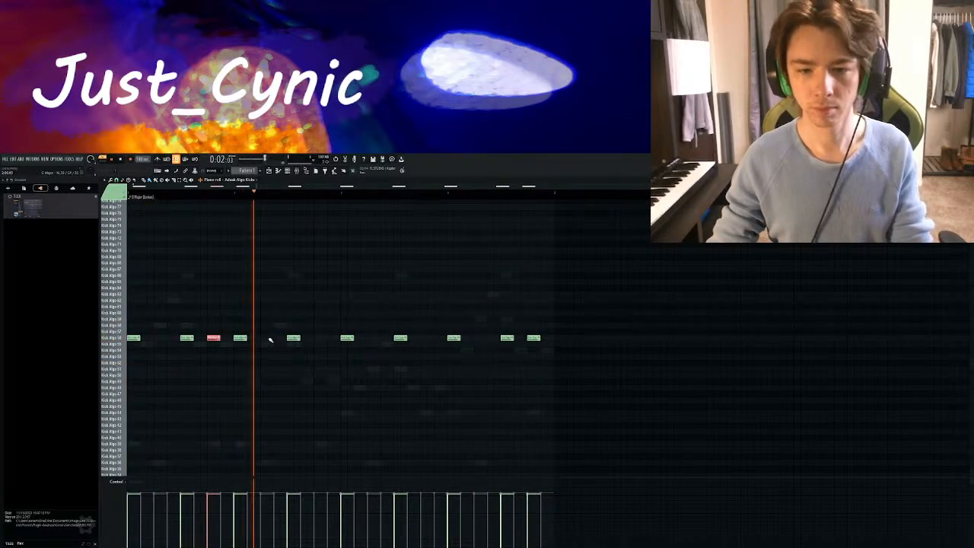
Try extra kicks on beat four of bar two and beat two of bar four, removing each after listening
click(315, 338)
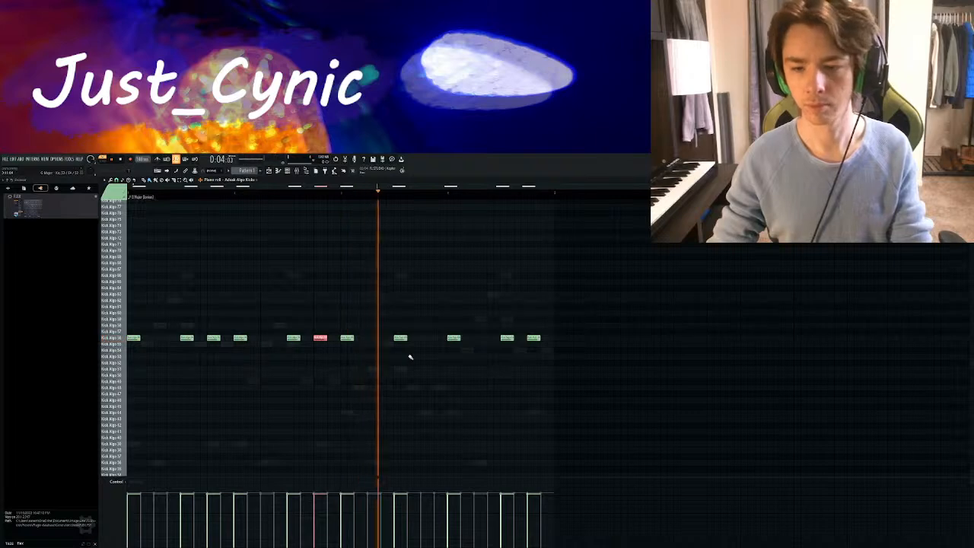
right_click(323, 338)
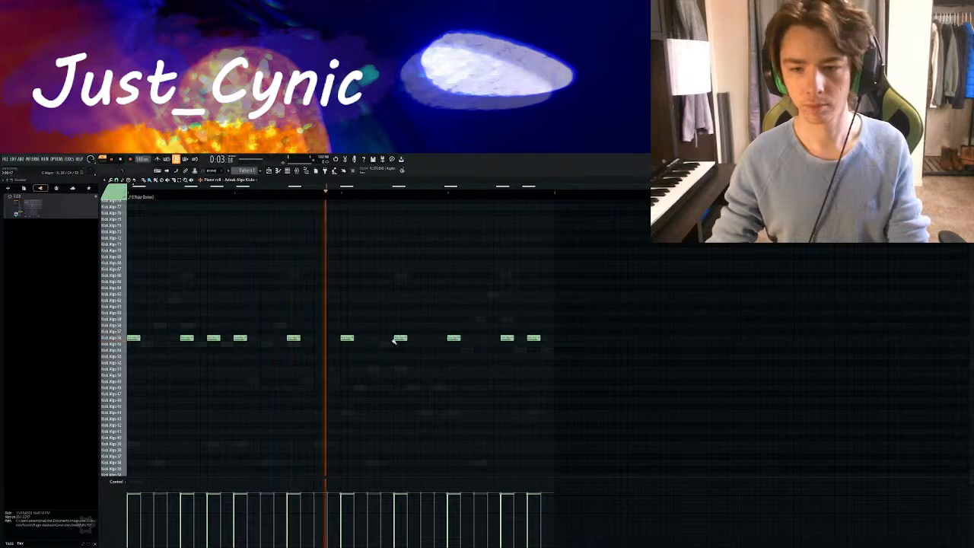
click(479, 339)
key(space)
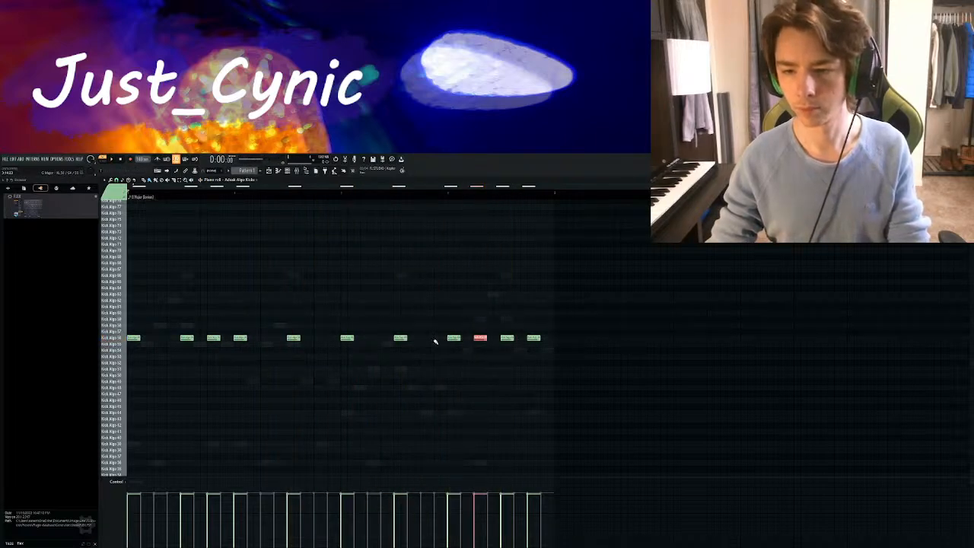
right_click(479, 338)
key(space)
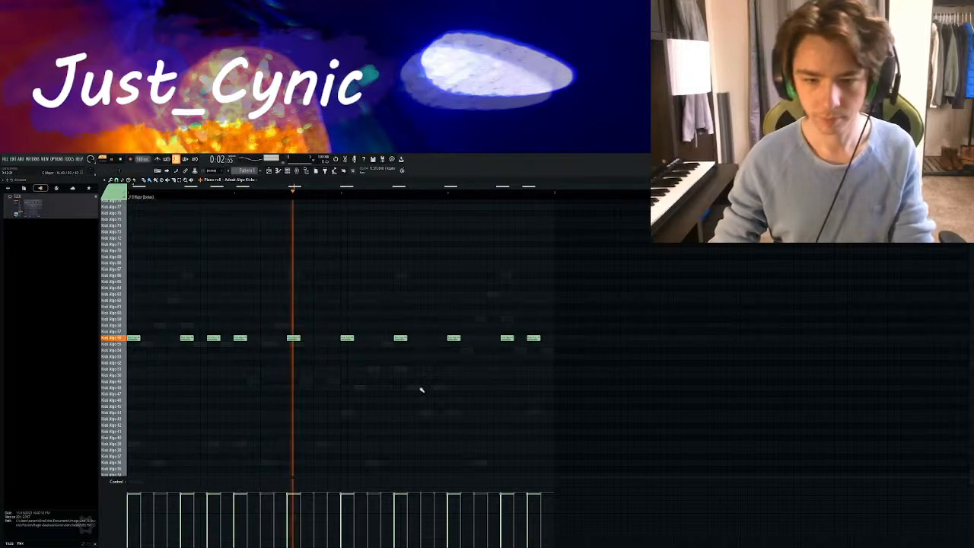
key(space)
Add a kick on beat four of bar three, play the pattern, and remove the kick on beat four of bar four
click(423, 339)
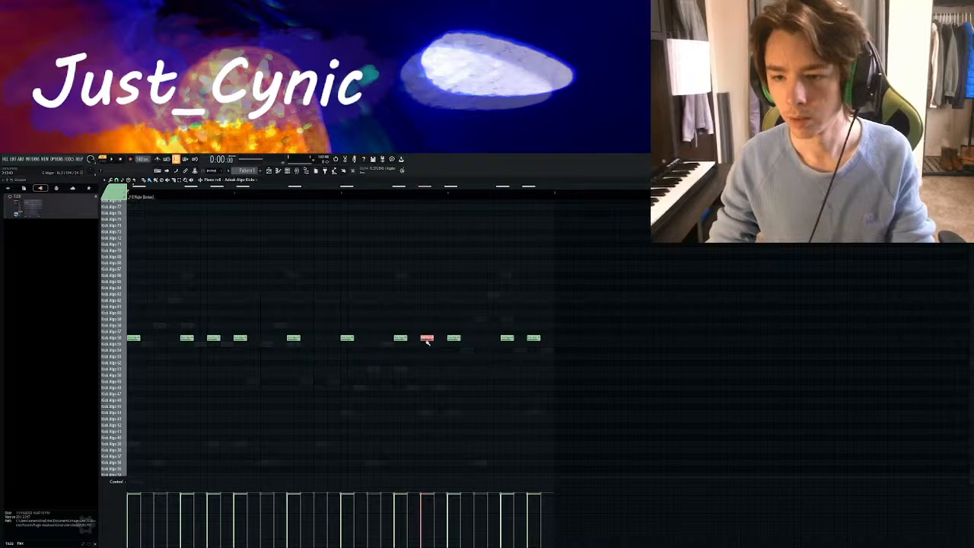
key(space)
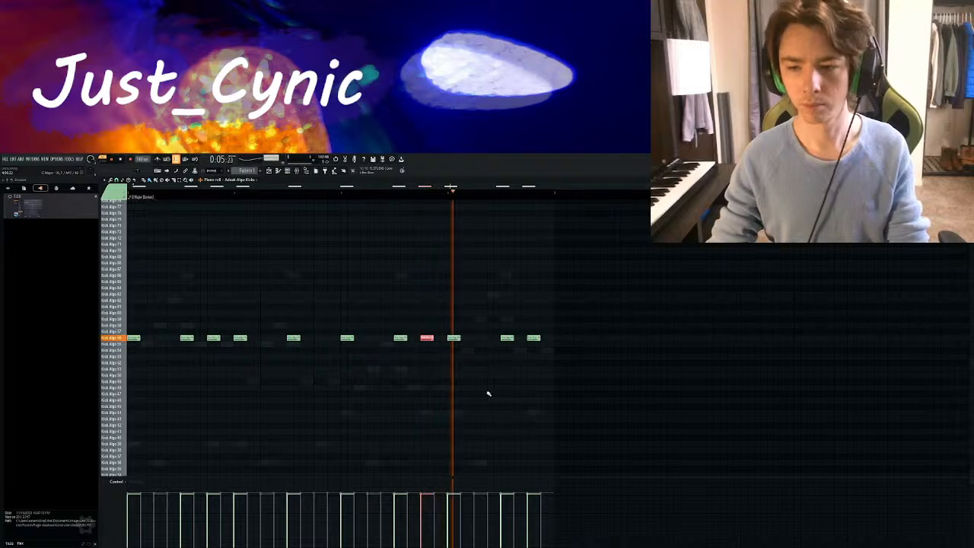
key(space)
right_click(533, 337)
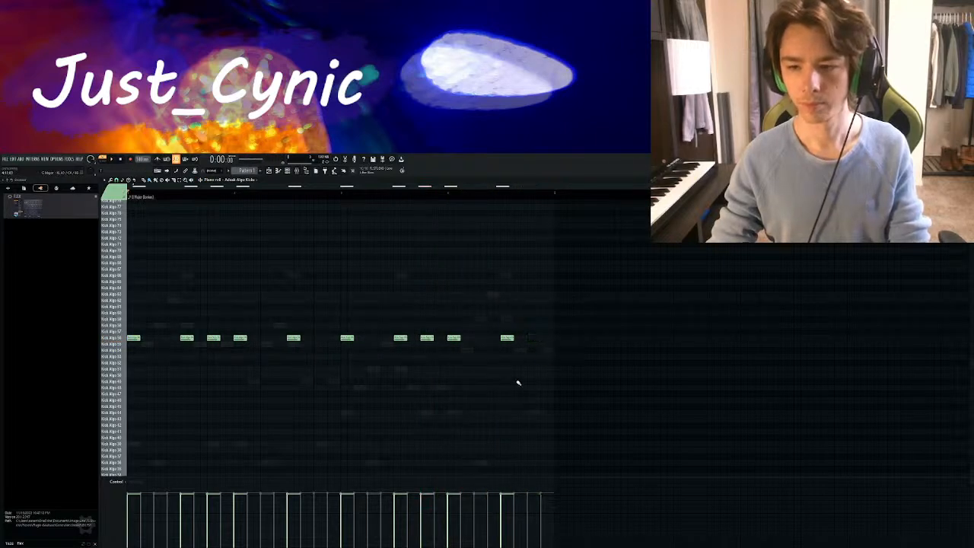
Open the 808 Mangled channel in the piano roll and preview a bass note
middle_click(337, 383)
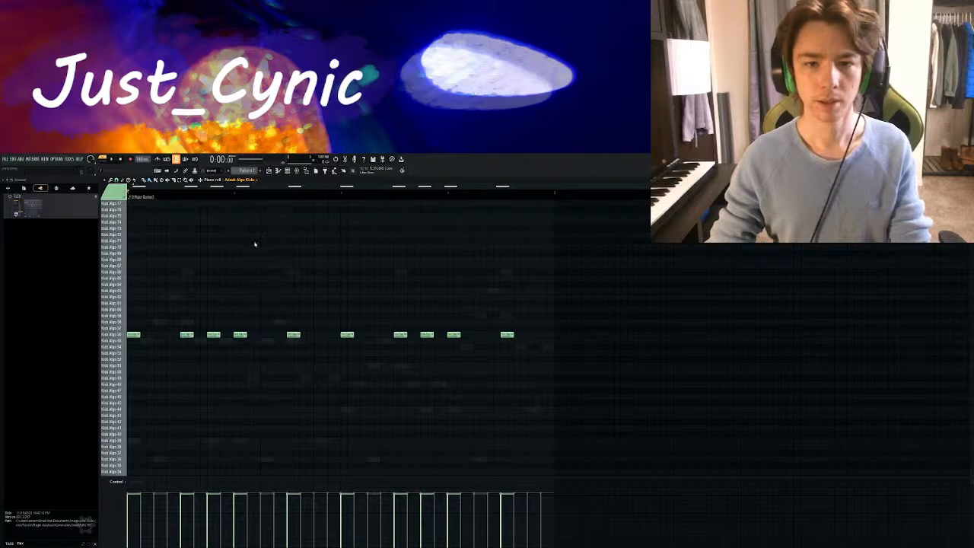
click(255, 280)
click(113, 346)
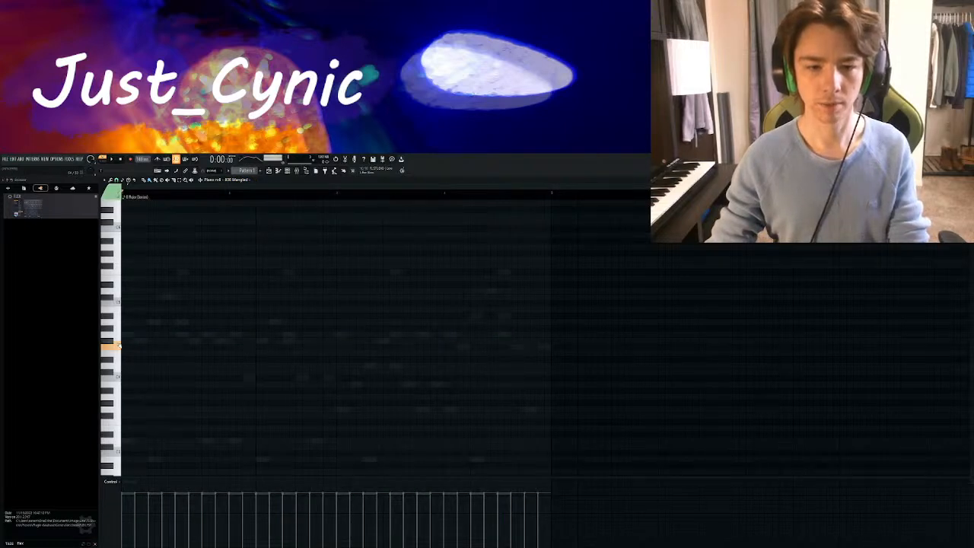
Preview a bass note on the 808 Mangled channel, bring up the channel rack, and listen to the pattern
click(115, 366)
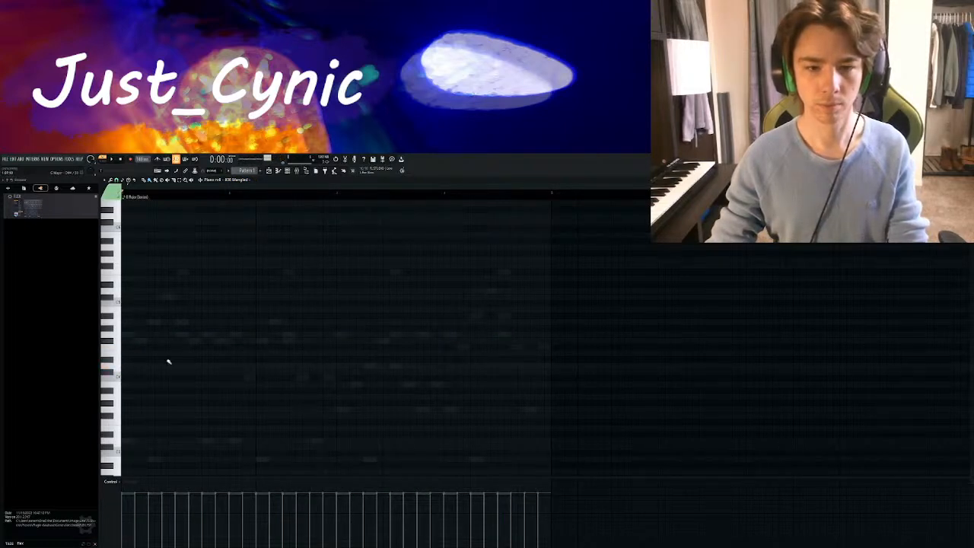
scroll(209, 331, up, 6)
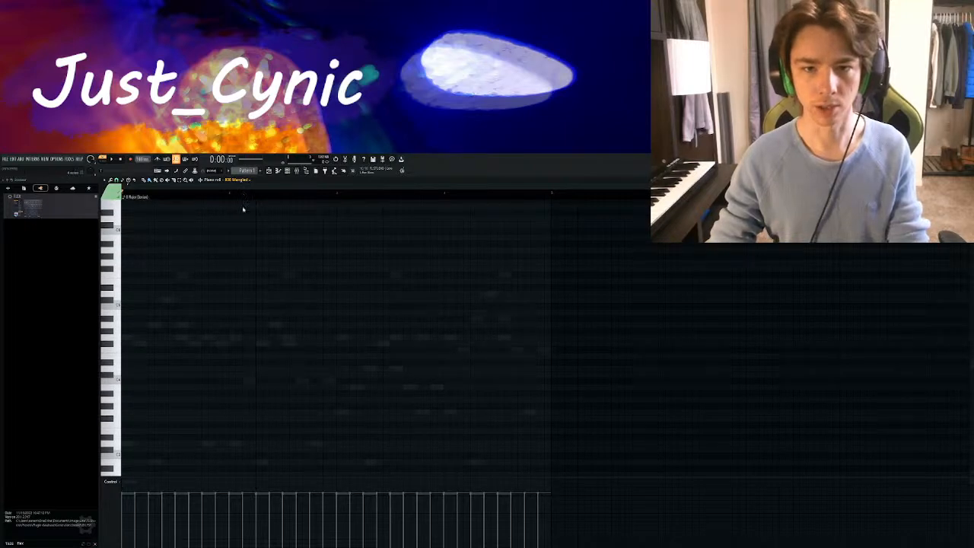
click(288, 170)
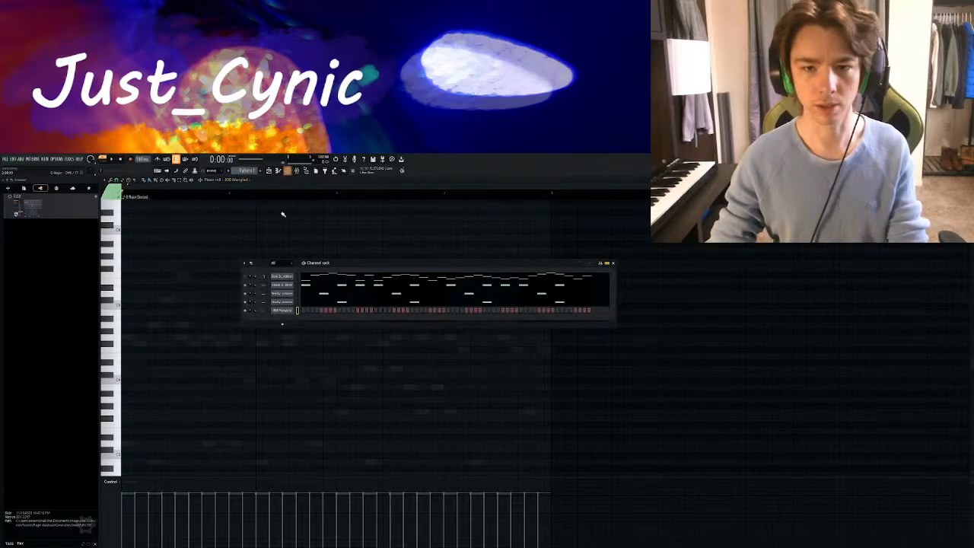
key(space)
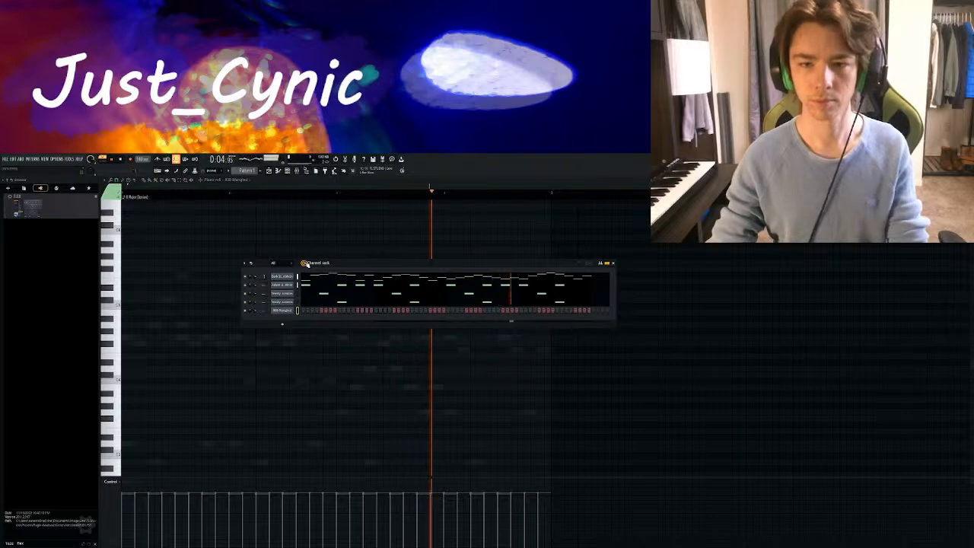
key(space)
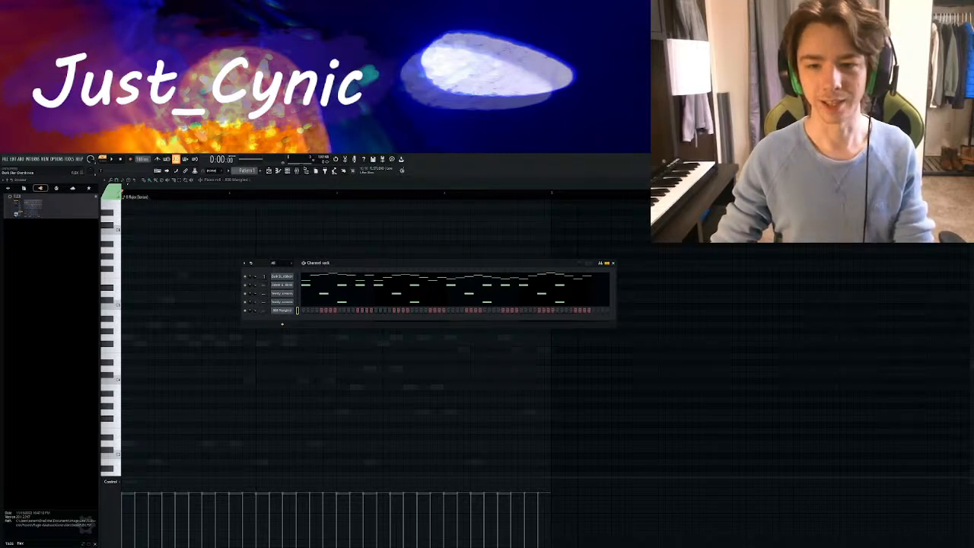
Copy all the arpeggio notes from the Dark Star Overdriven guitar channel into the 808 Mangled channel
click(301, 281)
scroll(284, 289, down, 3)
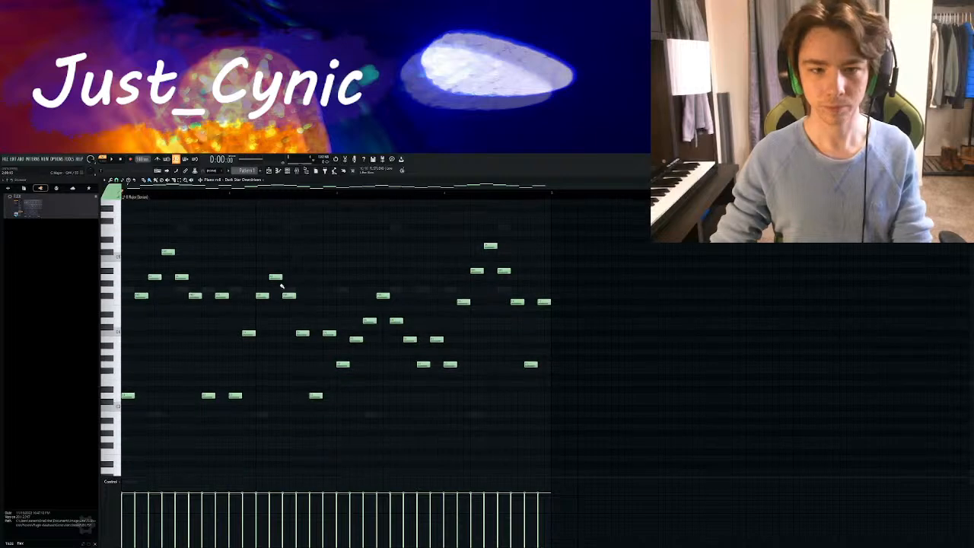
drag(578, 236, 152, 455)
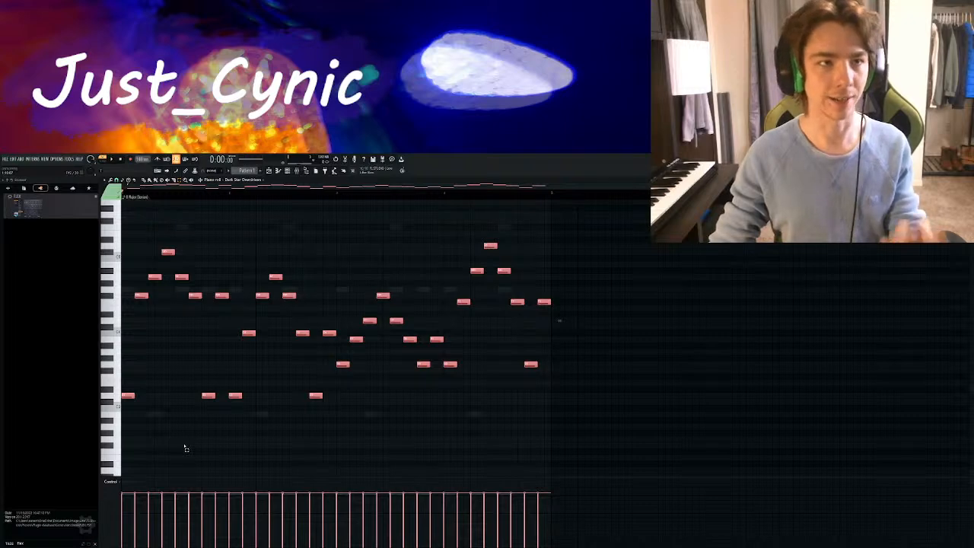
click(225, 426)
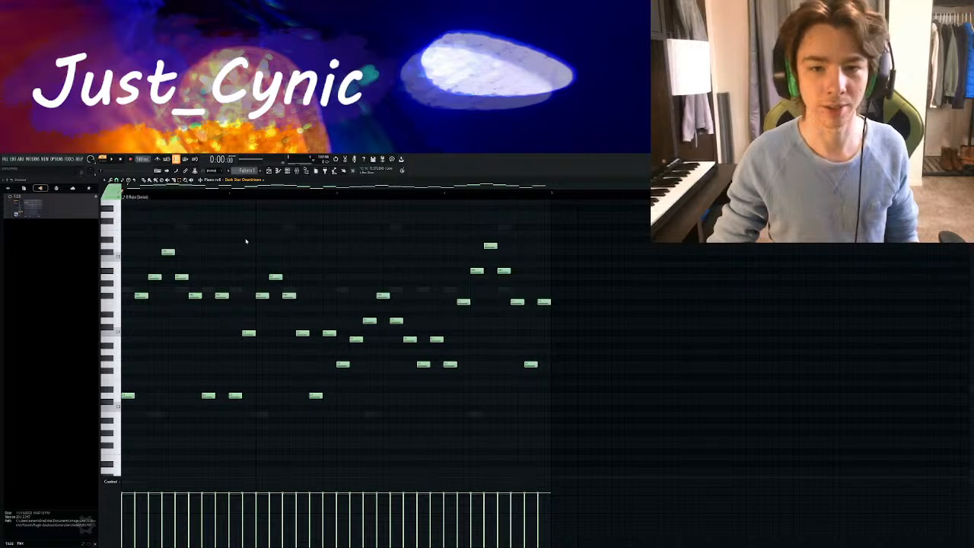
key(Down)
key(ctrl+v)
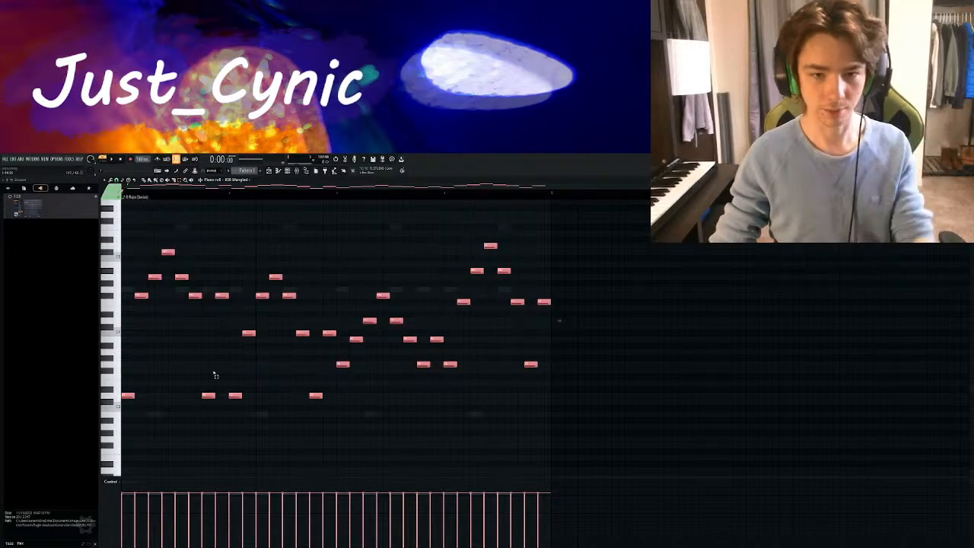
Delete the upper arpeggio notes in the 808 Mangled channel, keeping only the two lowest pitches, and play the pattern
scroll(198, 350, up, 1)
drag(139, 260, 574, 370)
key(Delete)
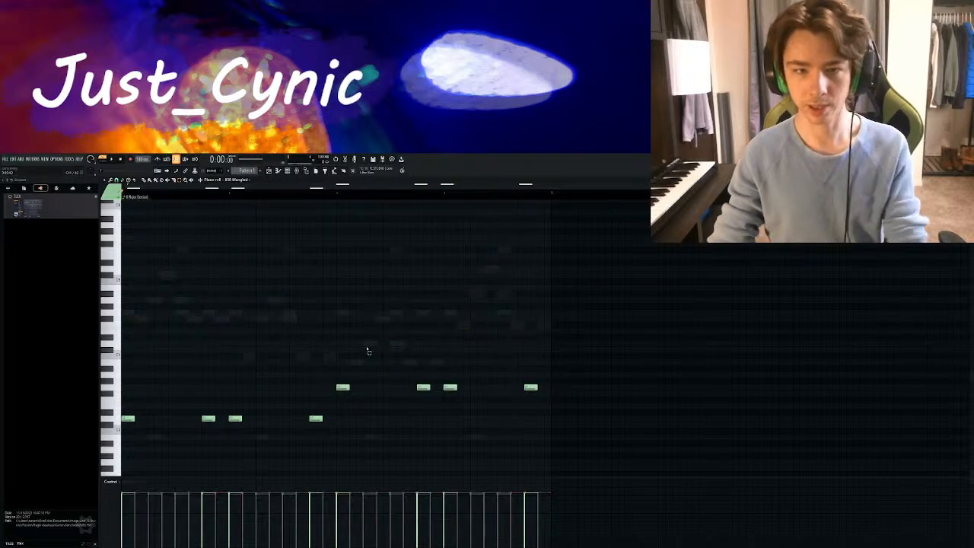
key(space)
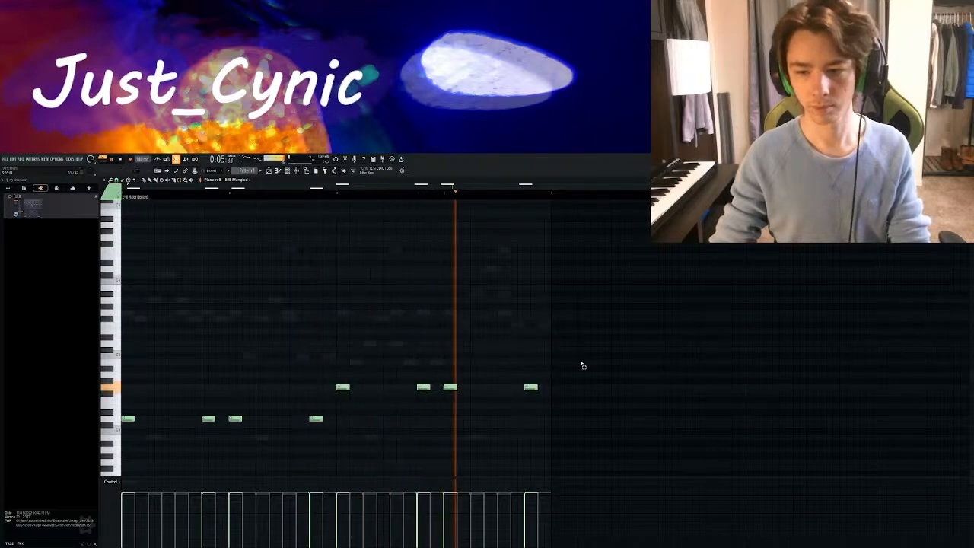
key(space)
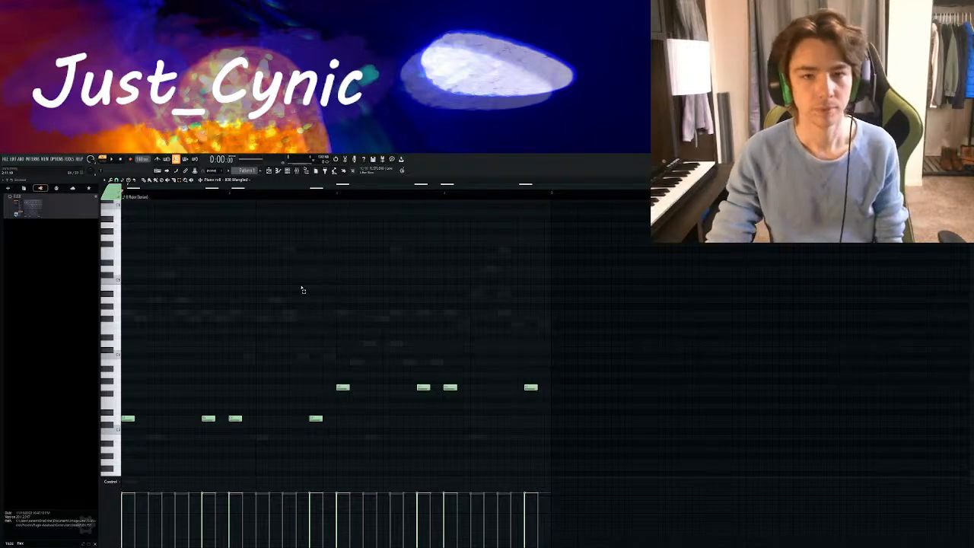
Add a new FLEX instrument channel directly below the guitar channel in the channel rack
click(287, 170)
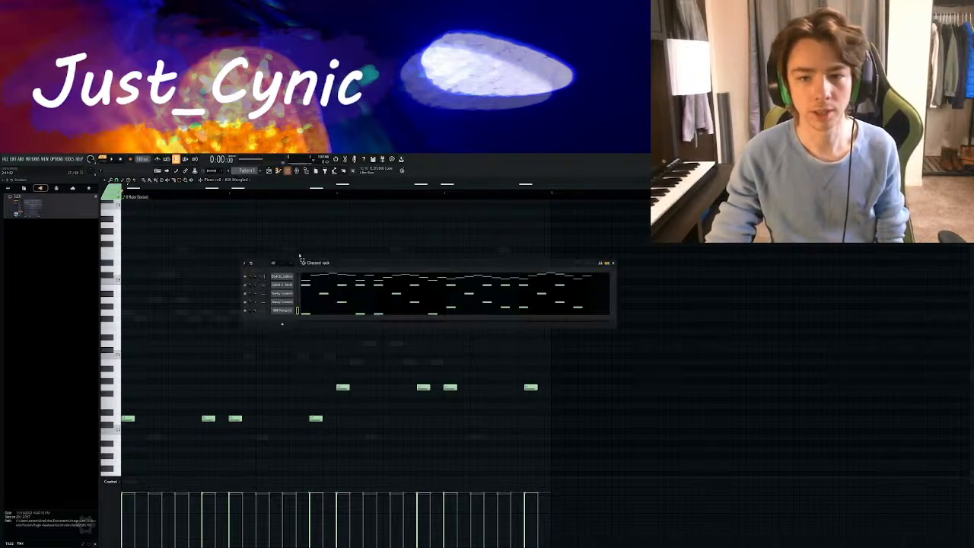
drag(30, 206, 281, 285)
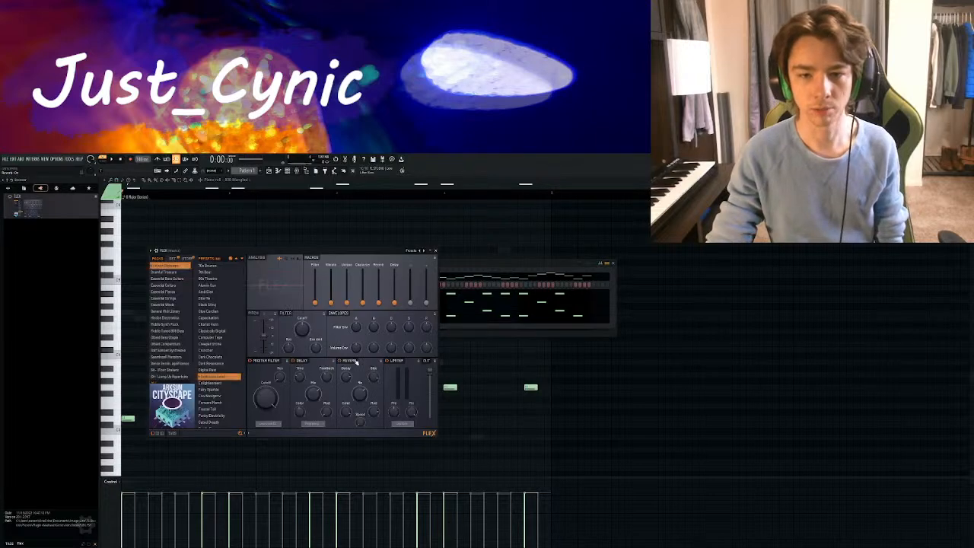
click(437, 251)
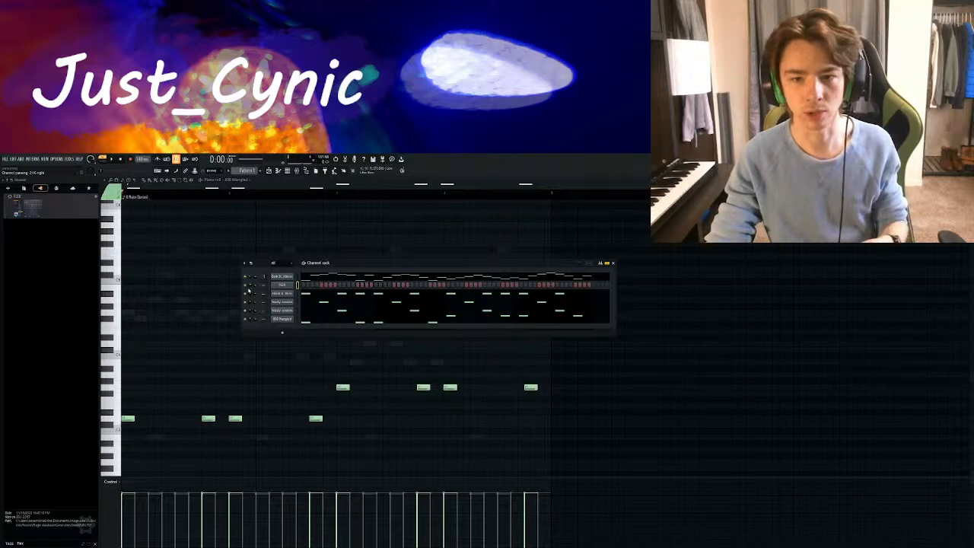
Load the 5String BopBass Dynamic preset from the Essential Bass Guitars pack into the new FLEX channel
click(285, 287)
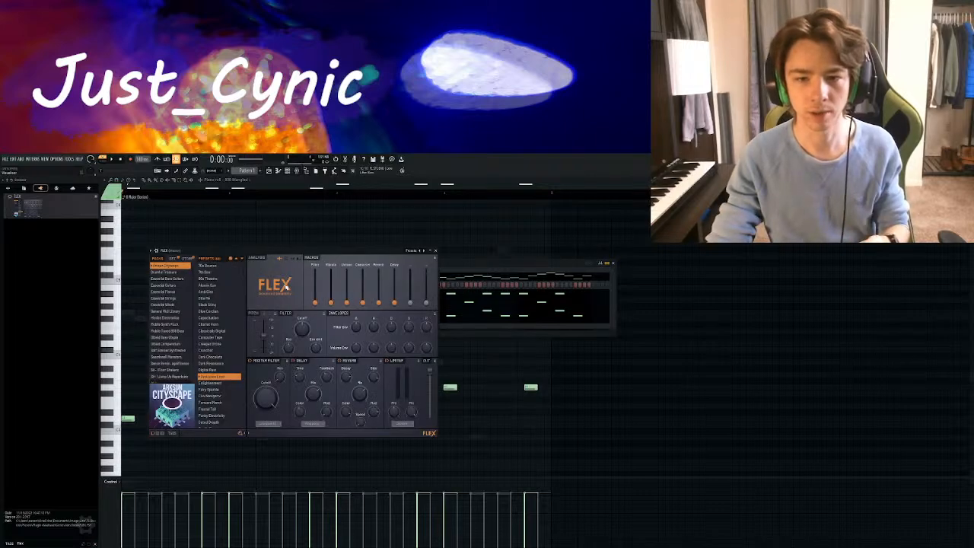
click(165, 286)
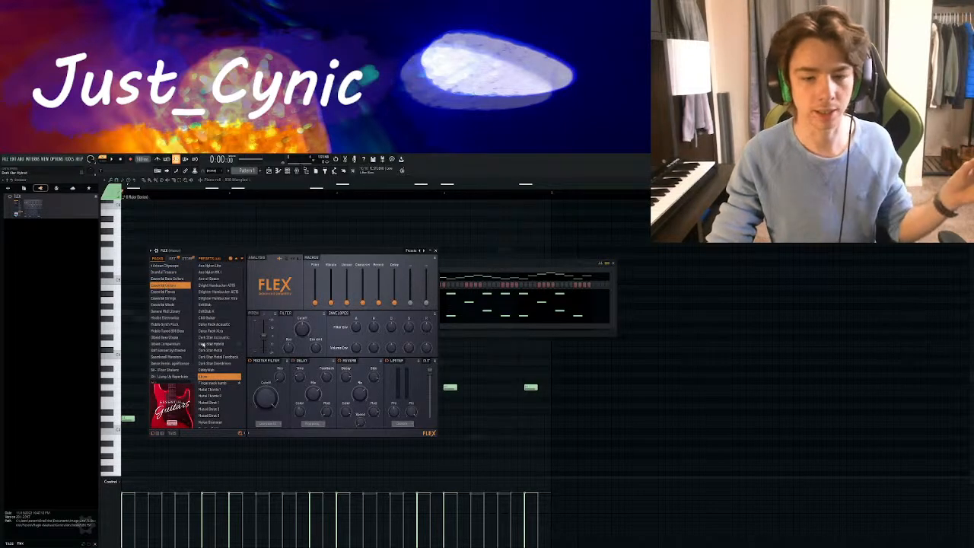
click(204, 344)
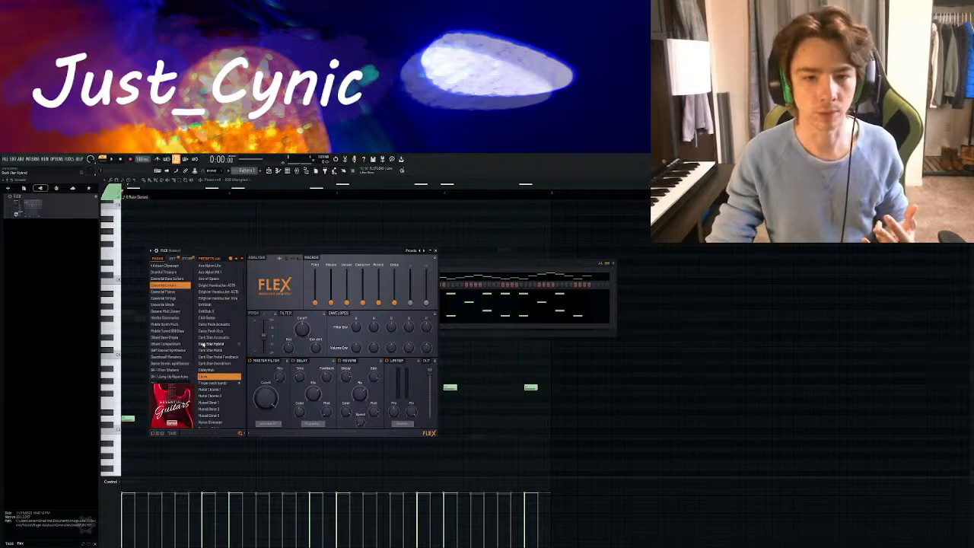
click(175, 279)
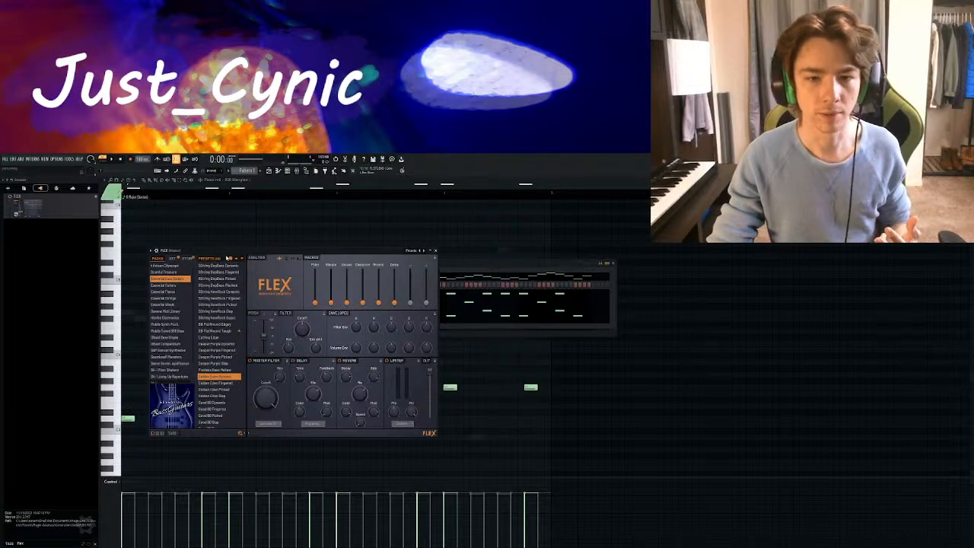
click(221, 264)
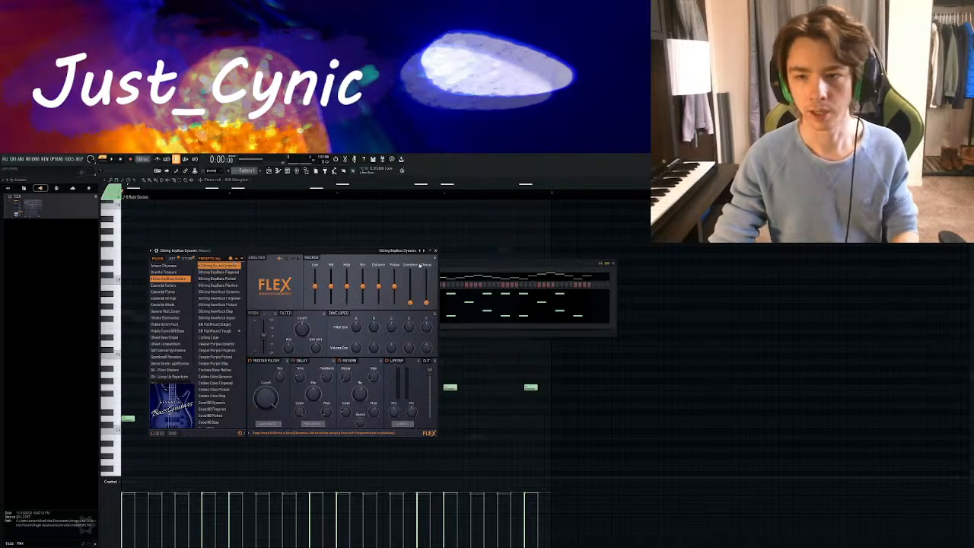
click(435, 251)
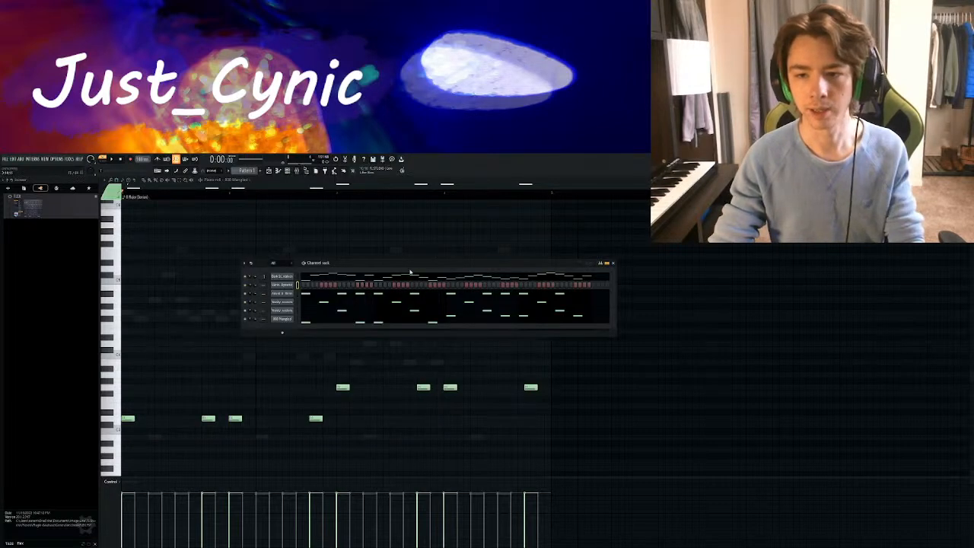
Paste the copied guitar arpeggio into the FLEX bass channel's piano roll and play the pattern
click(307, 286)
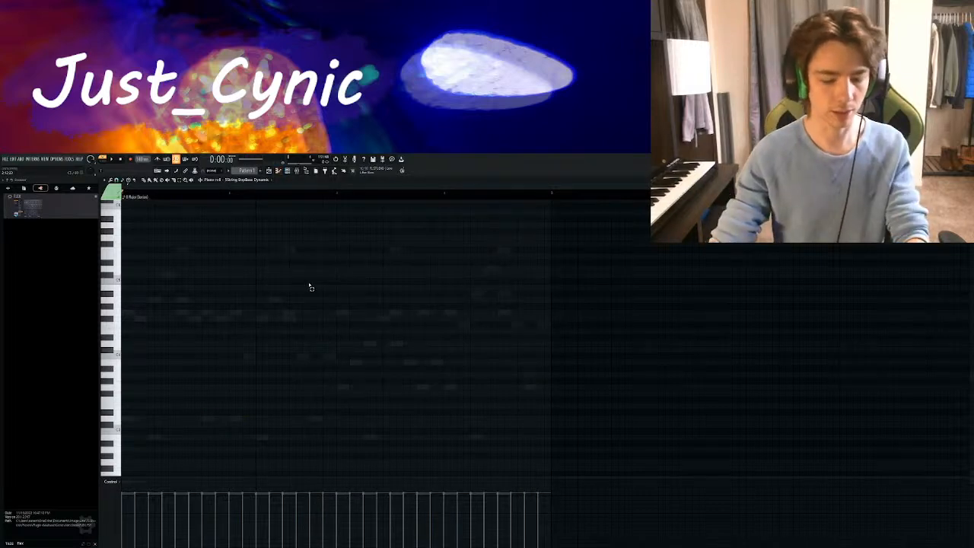
key(ctrl+v)
key(space)
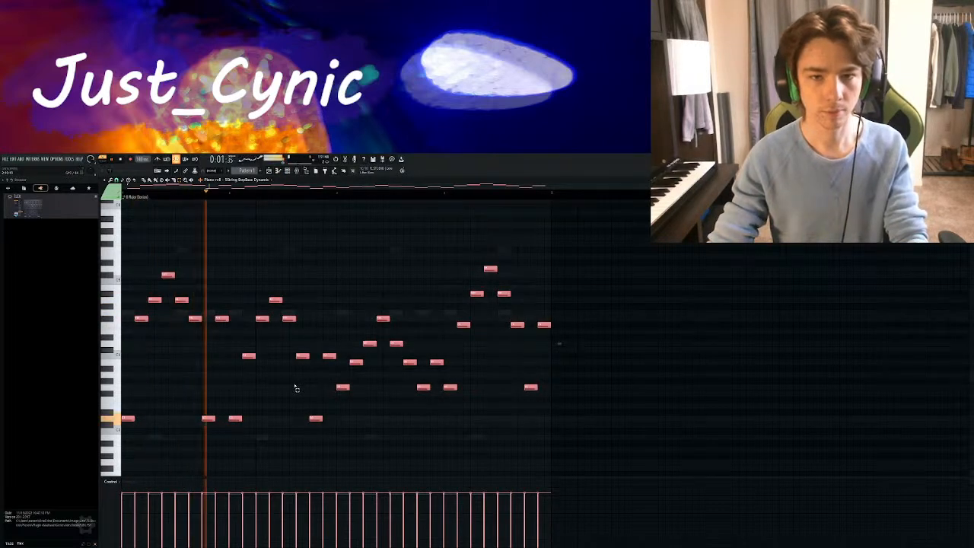
key(F6)
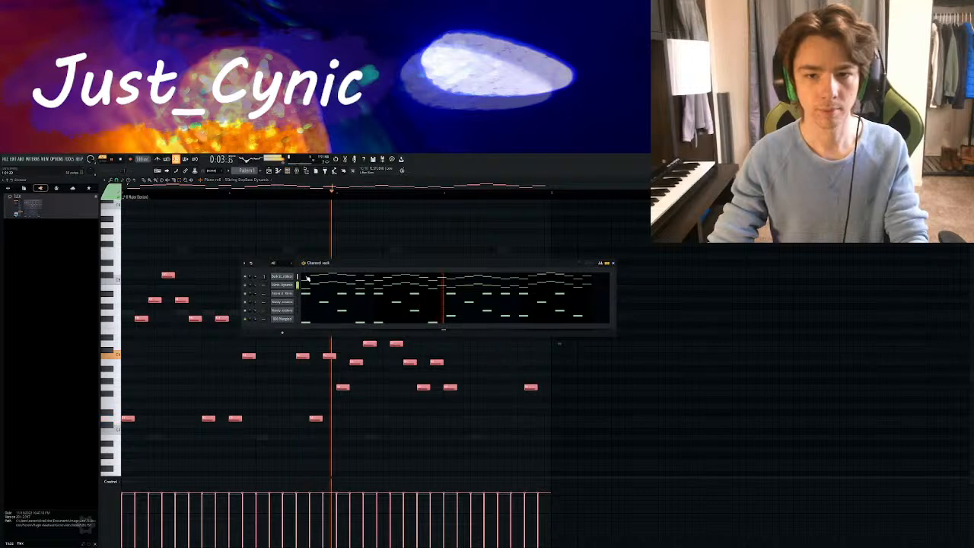
click(281, 277)
key(space)
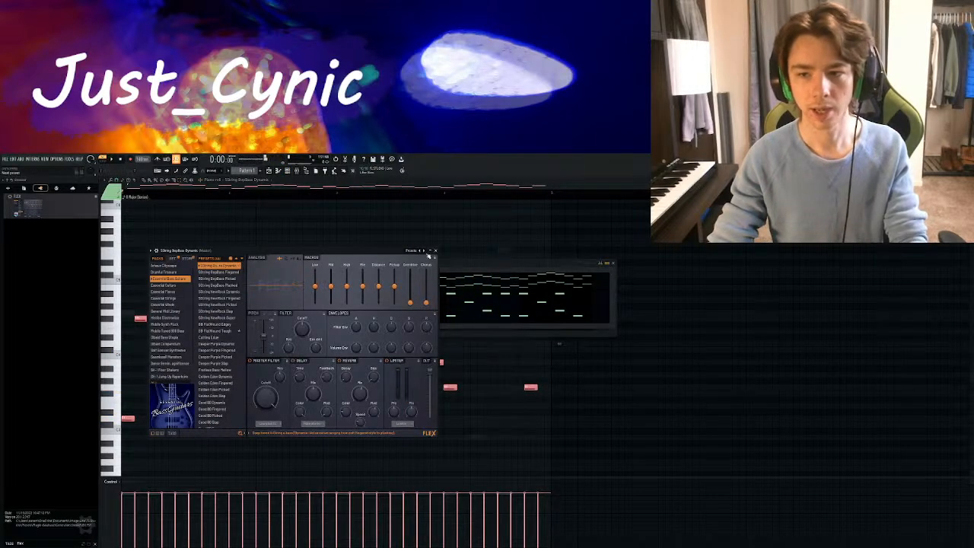
click(434, 250)
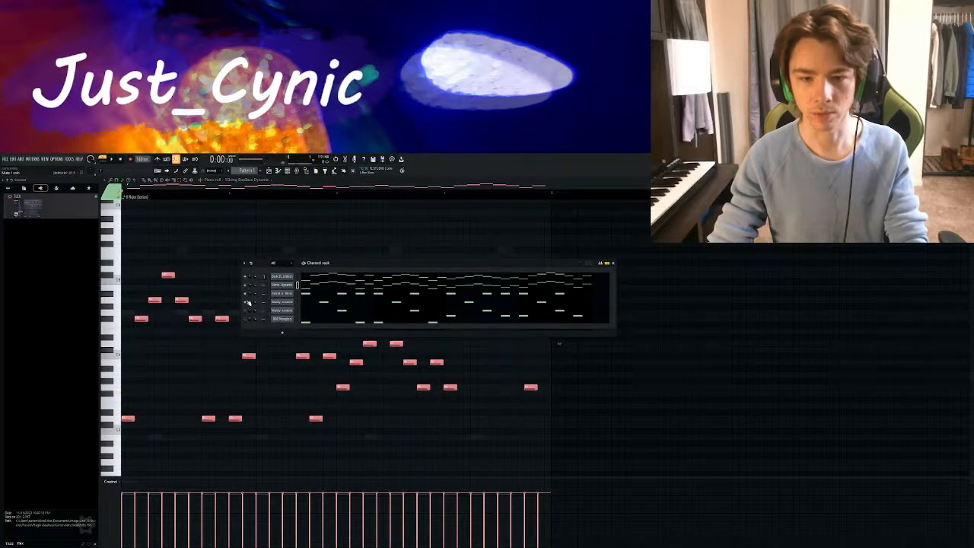
Try randomly picked bass guitar presets and raise the Overdrive macro on one while the pattern plays
click(282, 286)
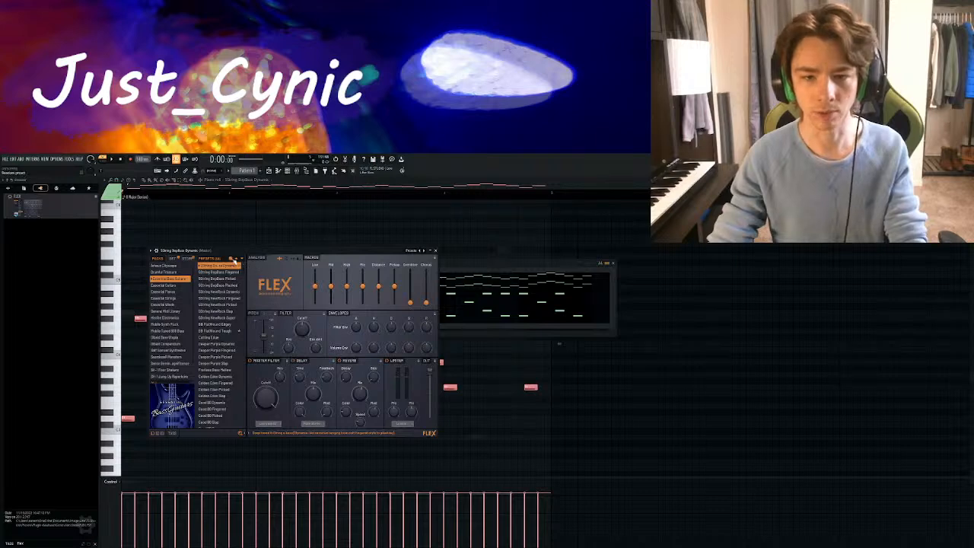
click(232, 259)
click(231, 259)
key(space)
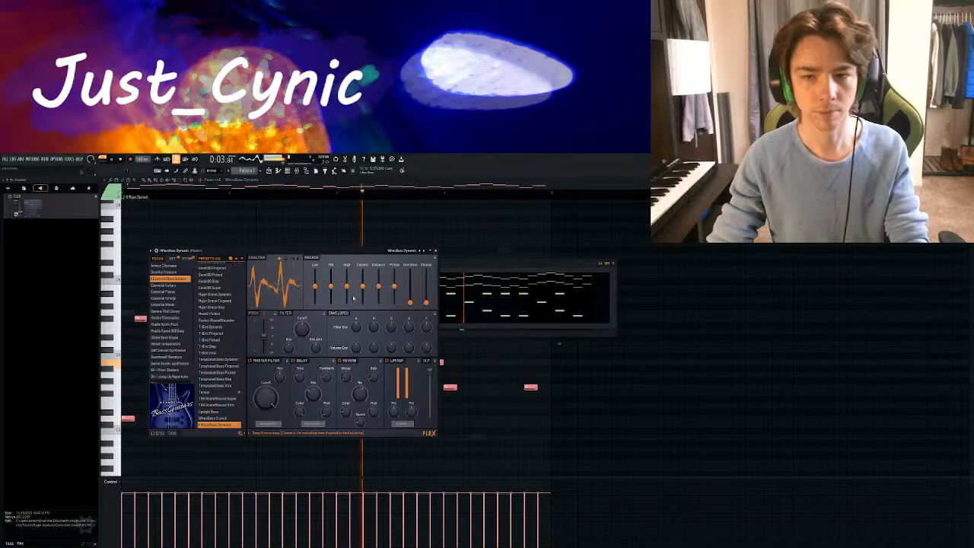
drag(411, 303, 410, 277)
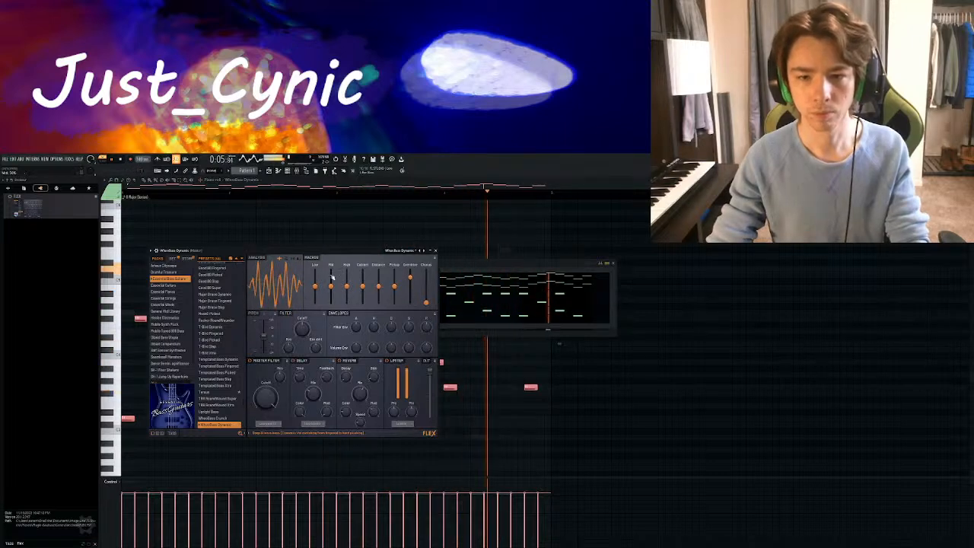
key(space)
Audition more random bass guitar presets during playback, settling on a TRB RoundWound preset
click(233, 259)
key(space)
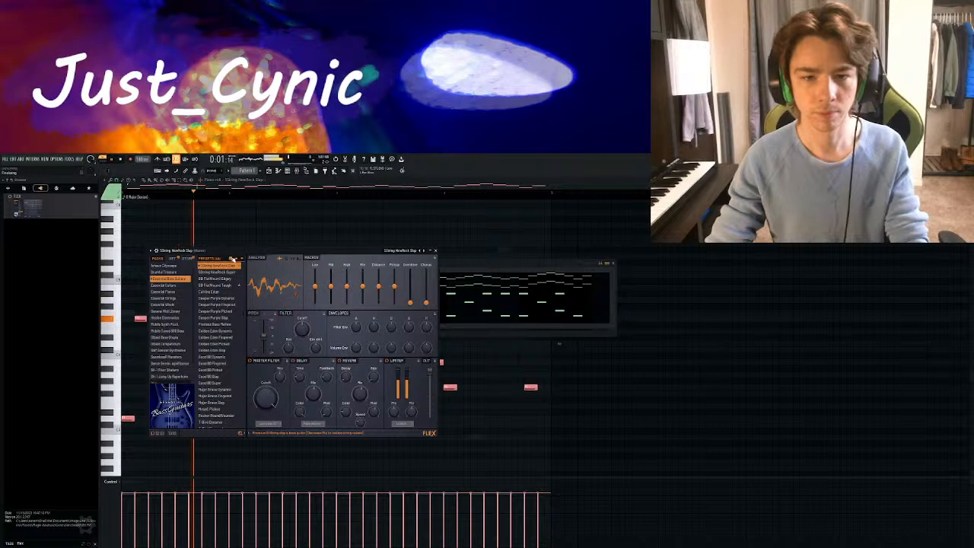
click(232, 258)
click(233, 259)
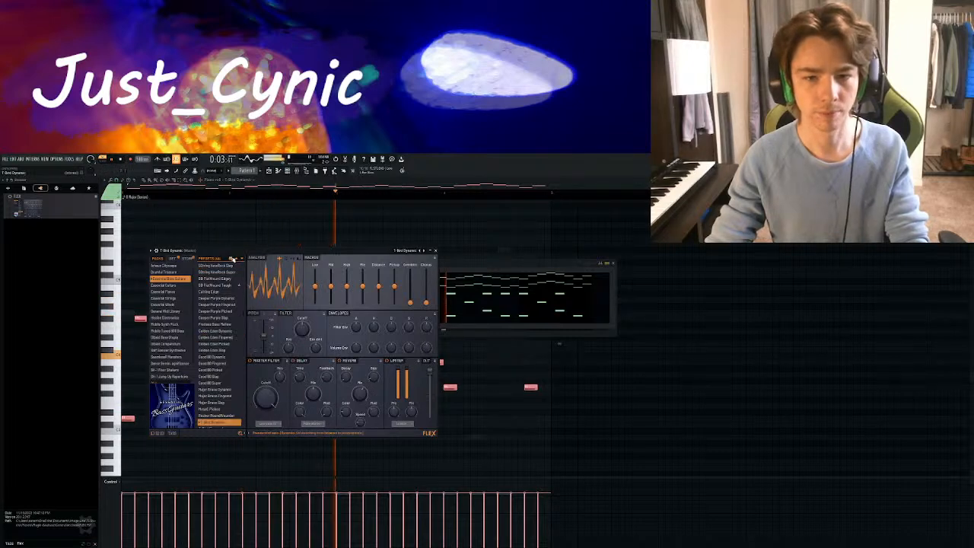
click(233, 259)
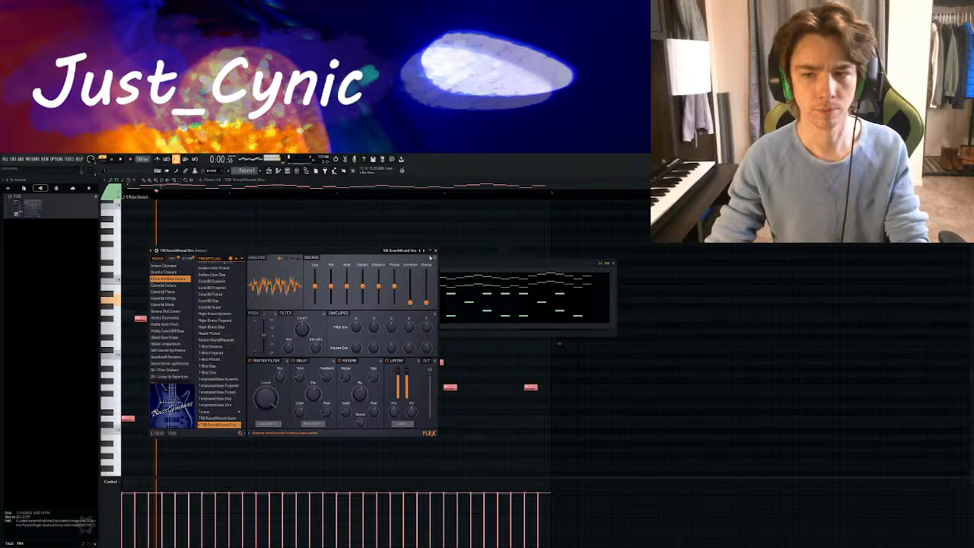
click(435, 251)
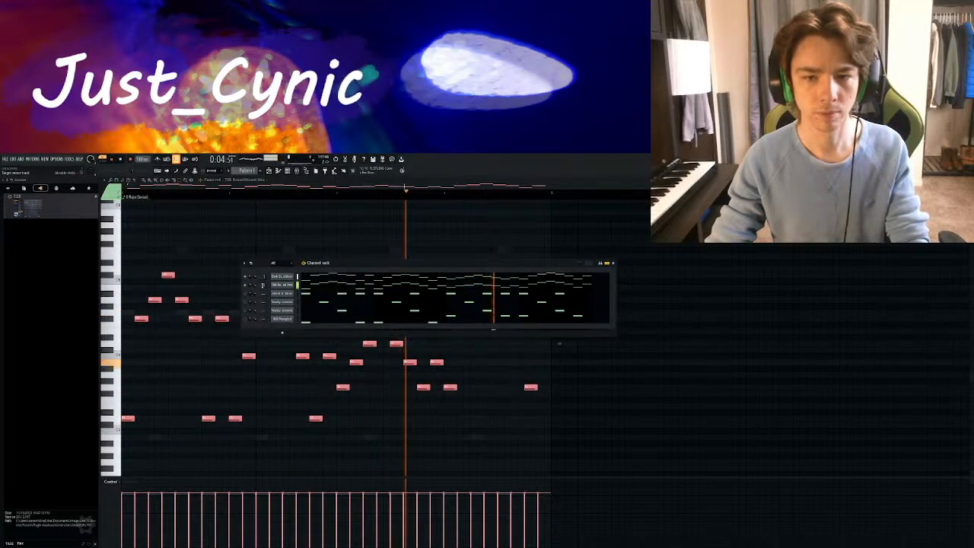
key(space)
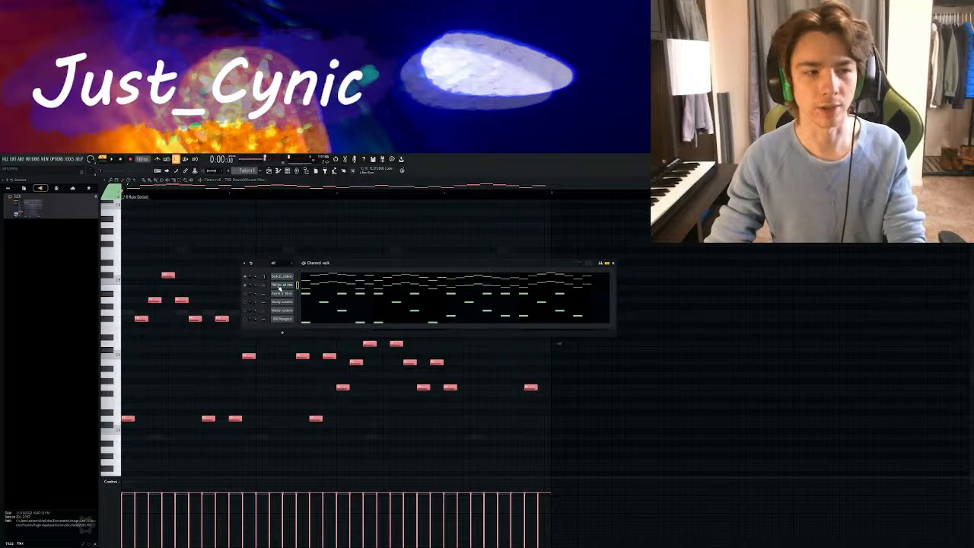
Raise the Low and Overdrive macros of the TRB RoundWound bass preset while the pattern plays
click(281, 285)
scroll(220, 342, down, 3)
key(space)
drag(410, 303, 411, 274)
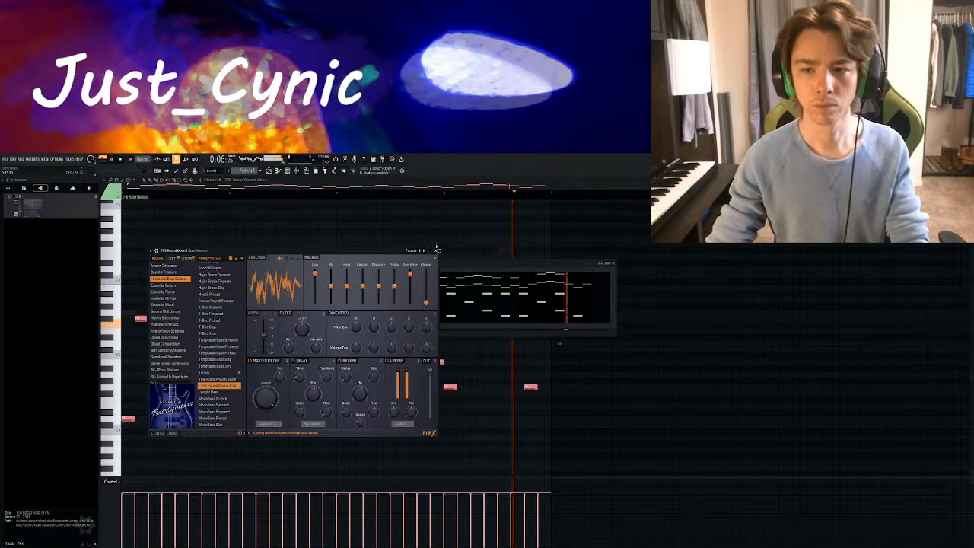
Stop playback and select all notes in the TRB RoundWound bass piano roll
click(436, 250)
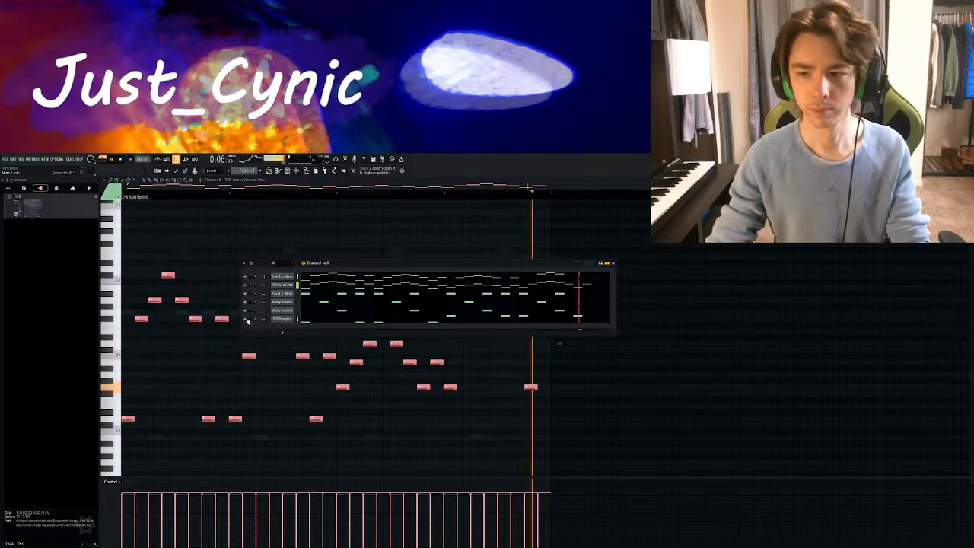
key(space)
click(614, 264)
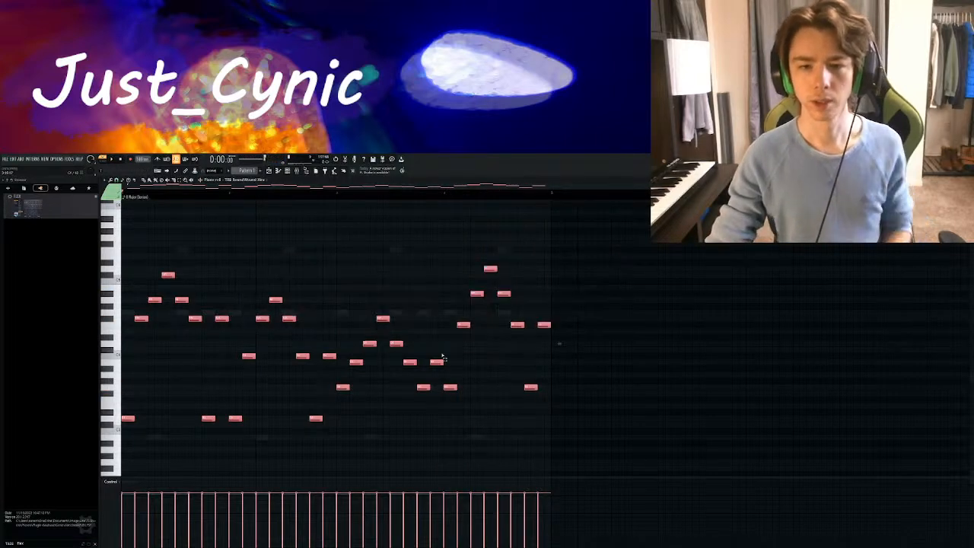
ctrl+click(278, 286)
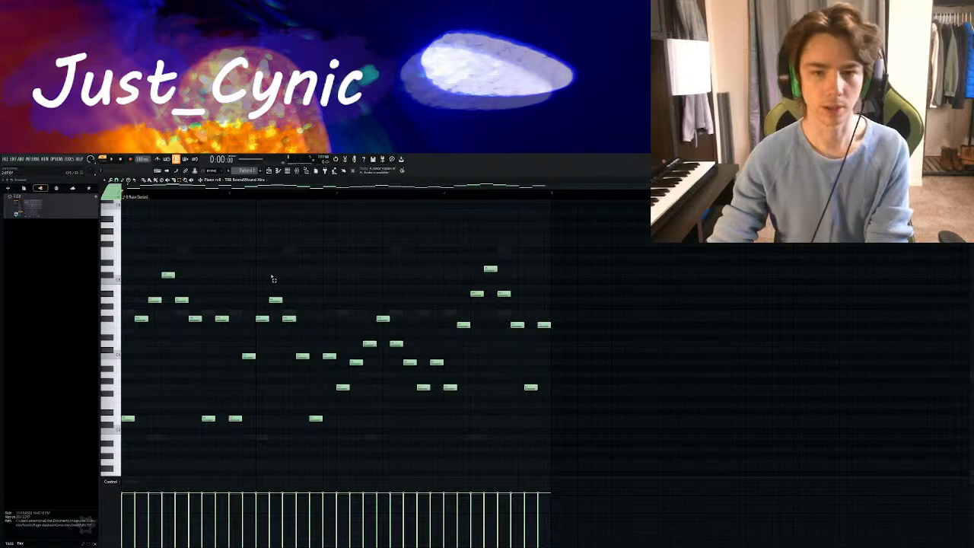
scroll(321, 253, down, 2)
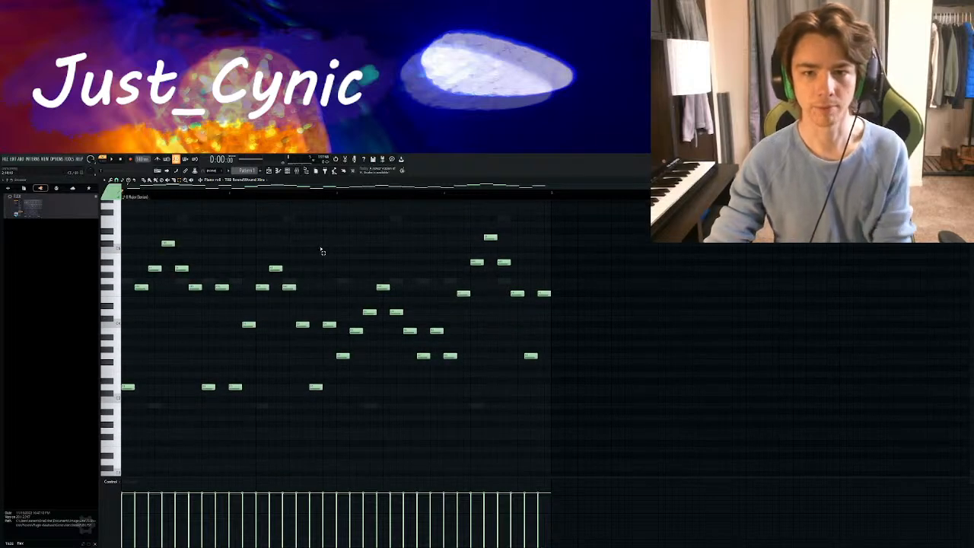
Solo the third channel, play the pattern, and select mixer track Insert 3
click(287, 171)
drag(347, 265, 341, 259)
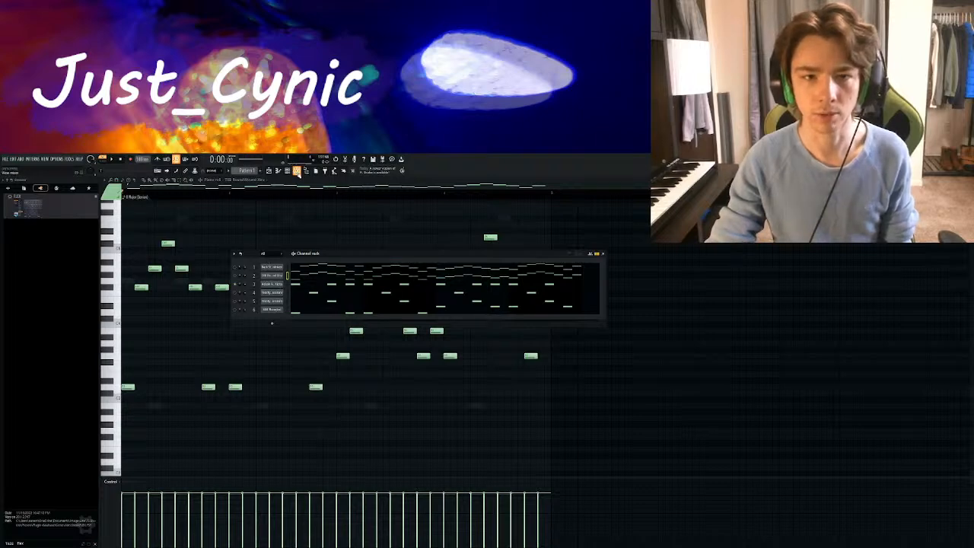
key(space)
click(297, 171)
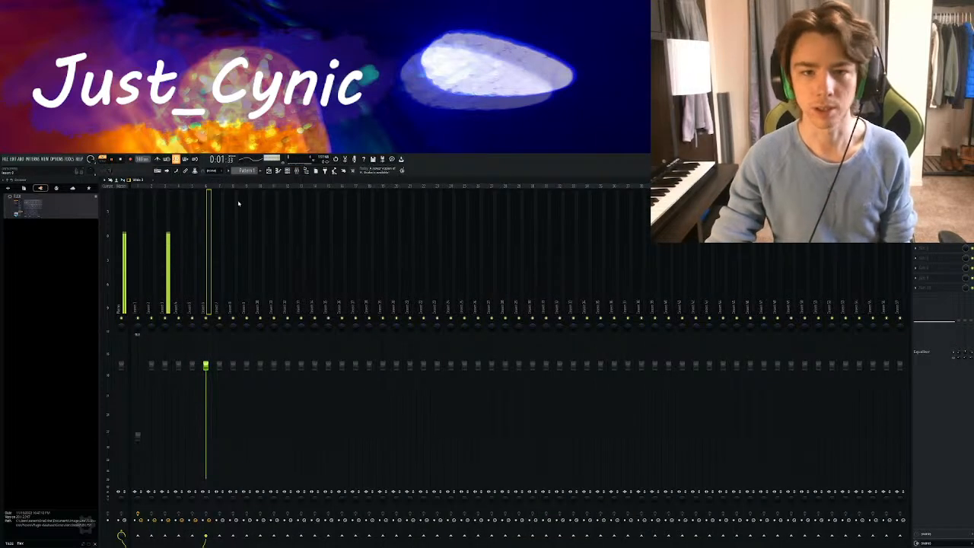
click(167, 213)
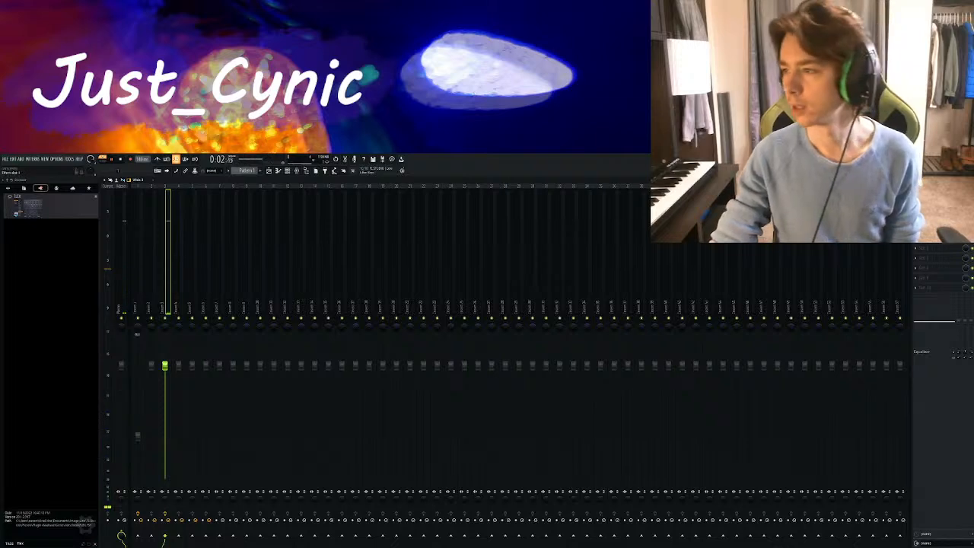
Add Fruity Blood Overdrive with a raised PreAmp to Insert 3 and lower that track's volume
click(929, 198)
drag(176, 206, 310, 292)
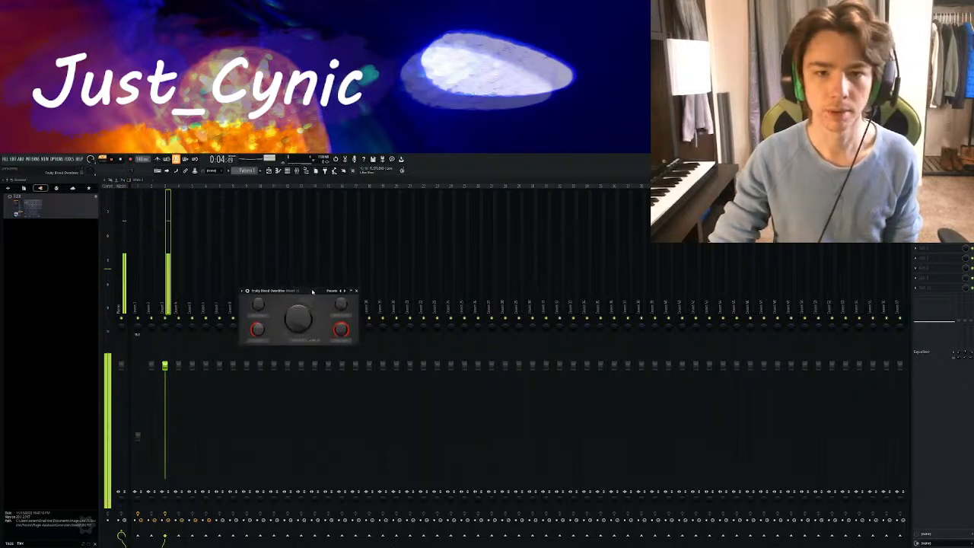
drag(166, 366, 175, 400)
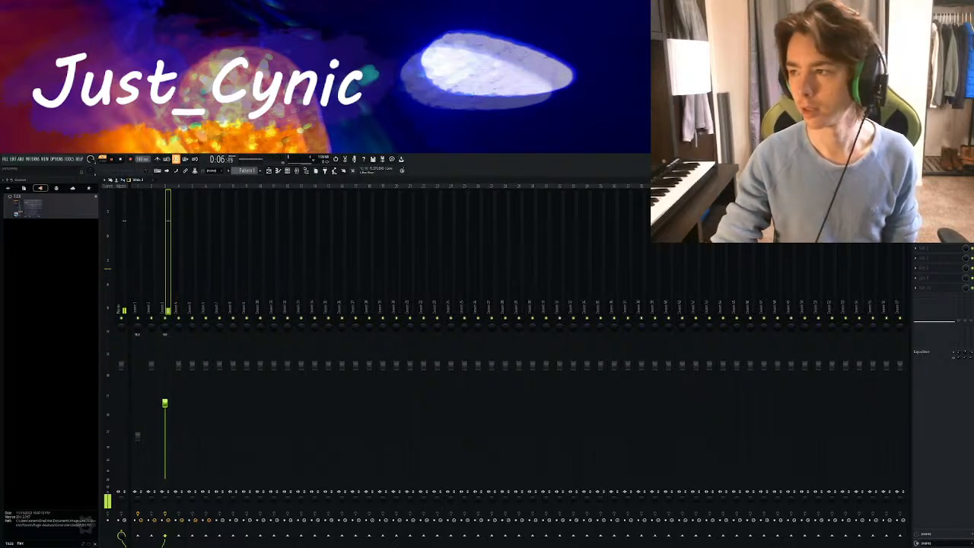
click(935, 198)
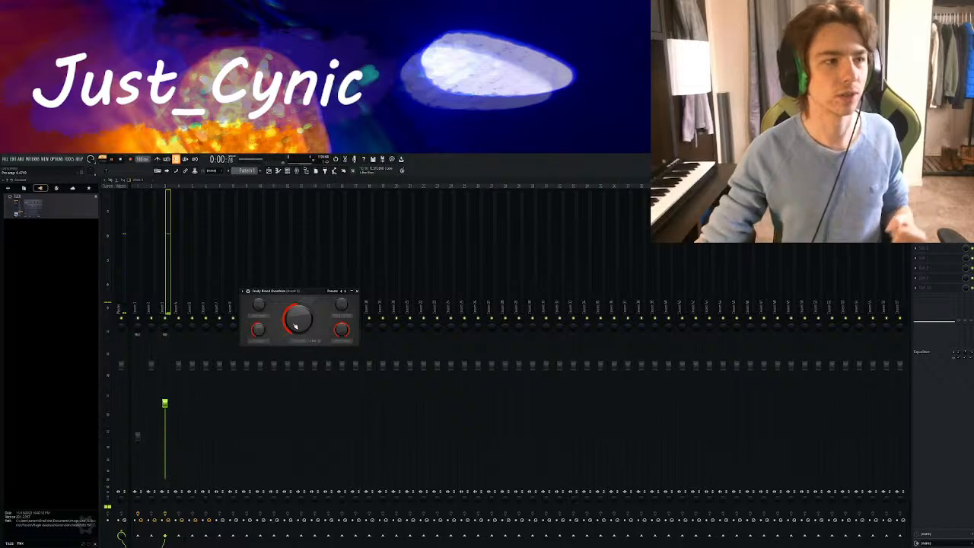
click(356, 291)
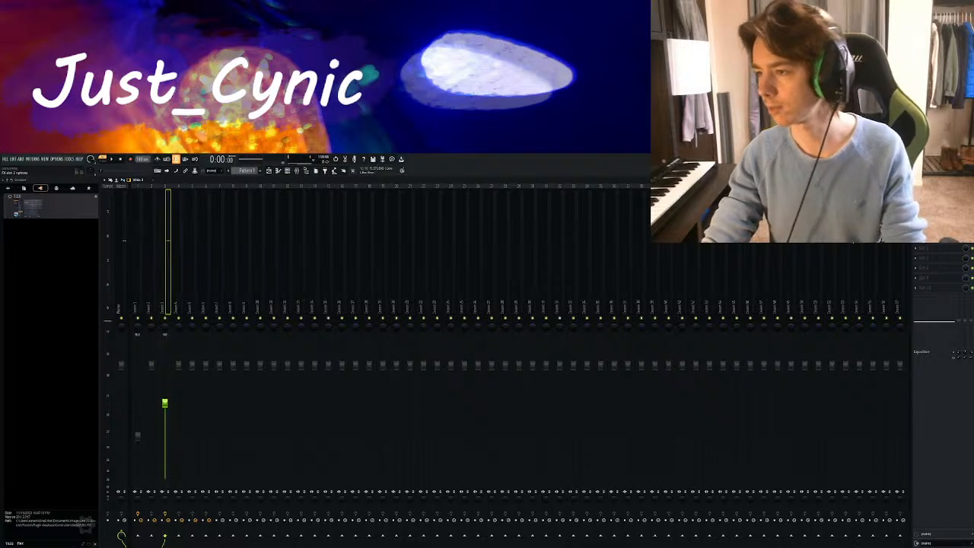
Add Fruity Reeverb 2 to Insert 3's second effect slot and audition it during playback
click(932, 209)
drag(209, 217, 364, 239)
key(space)
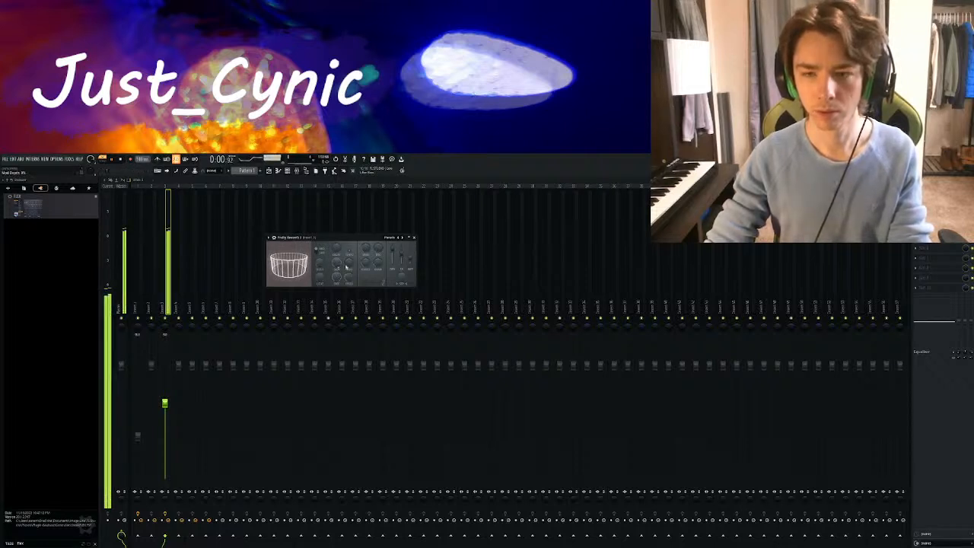
click(414, 237)
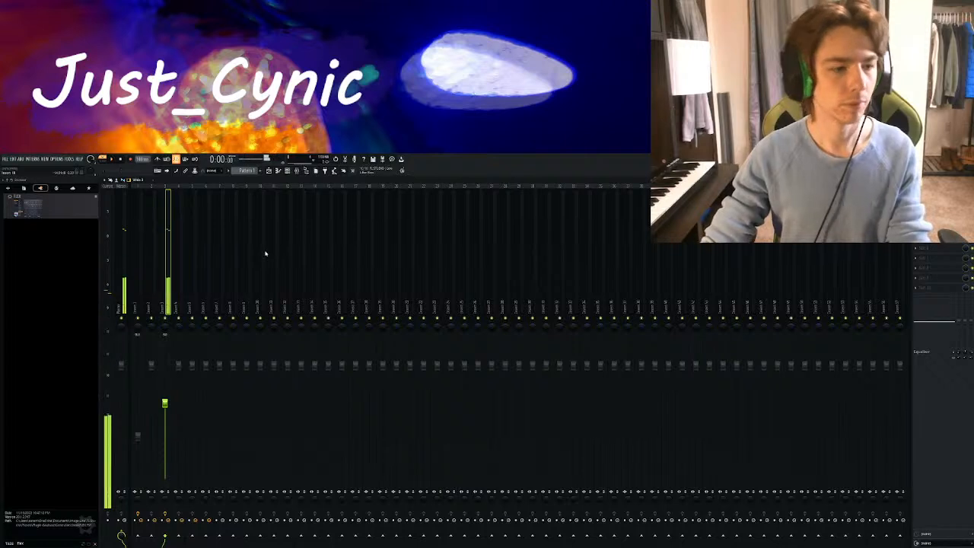
key(space)
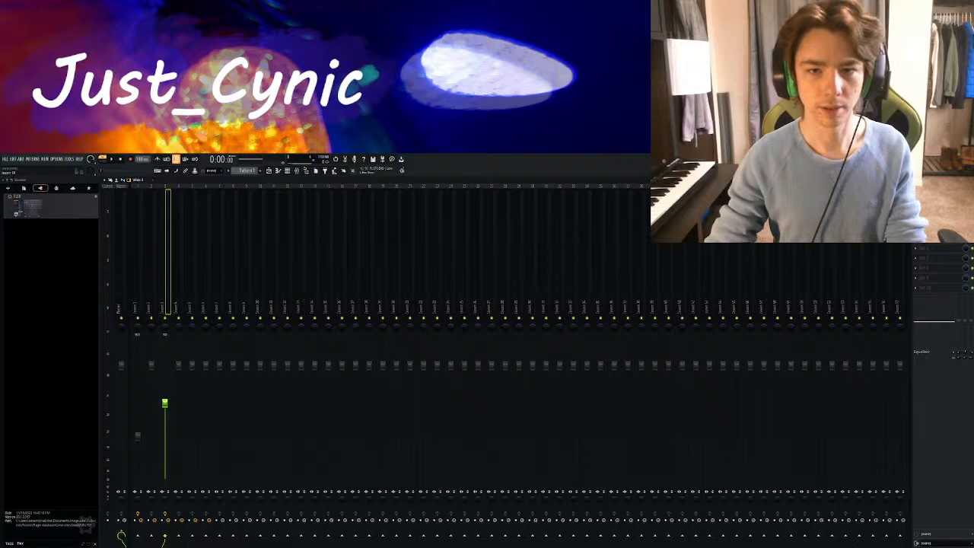
Solo the fourth channel during playback and select mixer track Insert 4
click(288, 171)
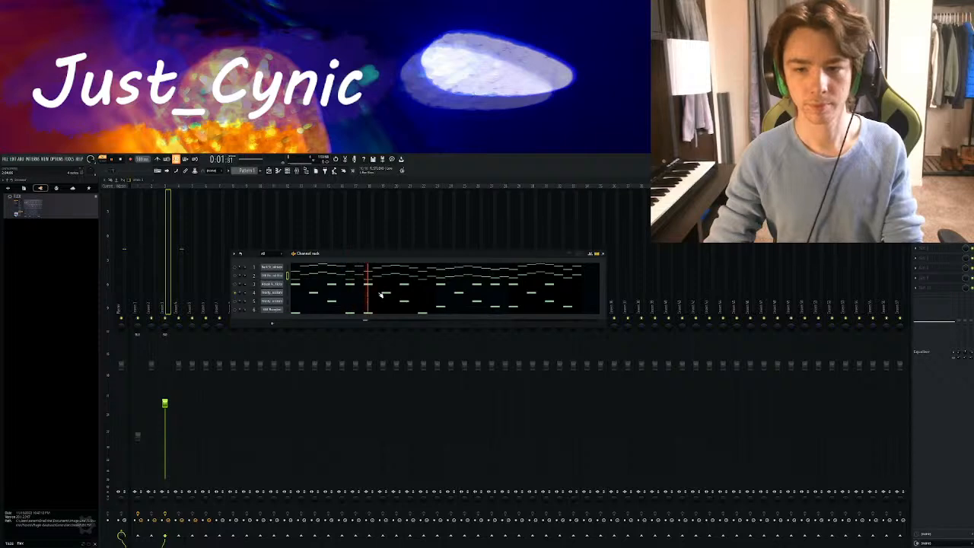
click(603, 254)
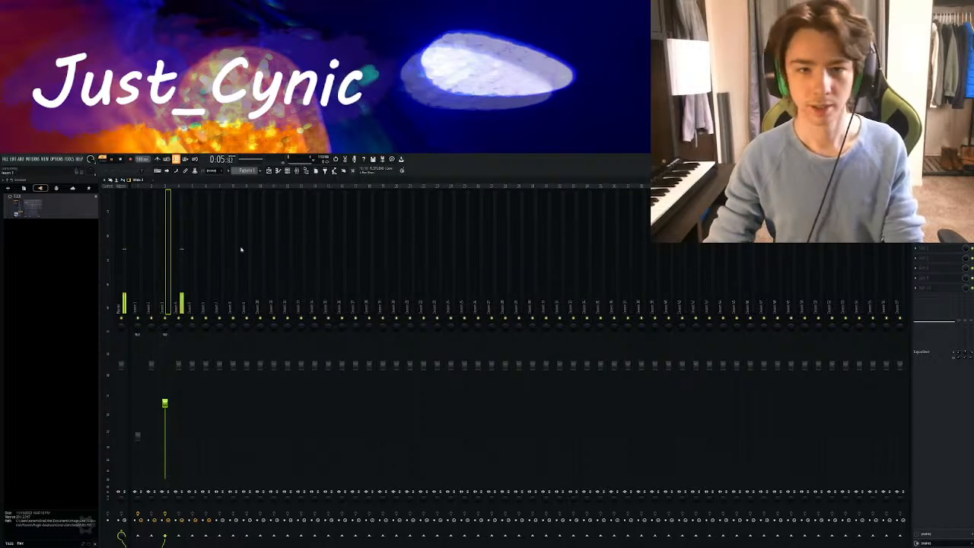
click(287, 170)
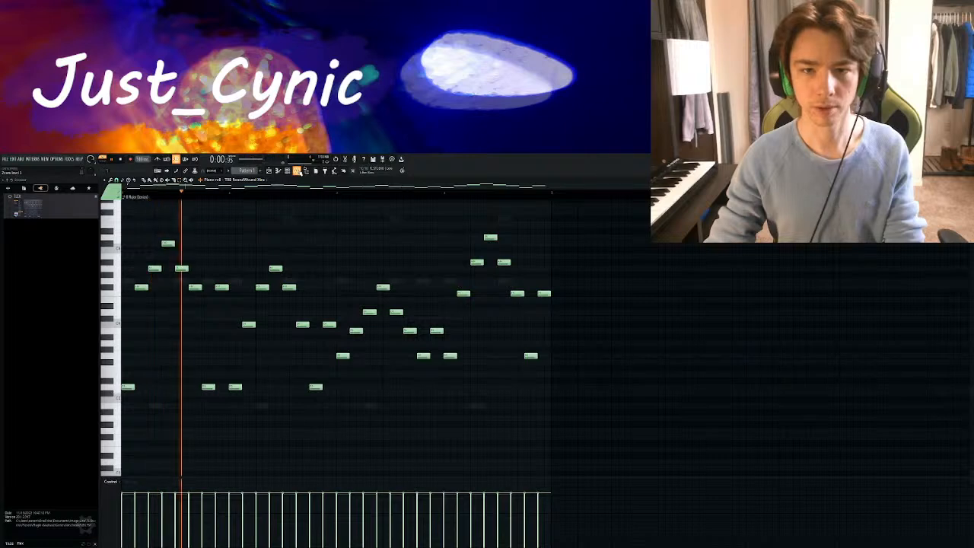
click(289, 171)
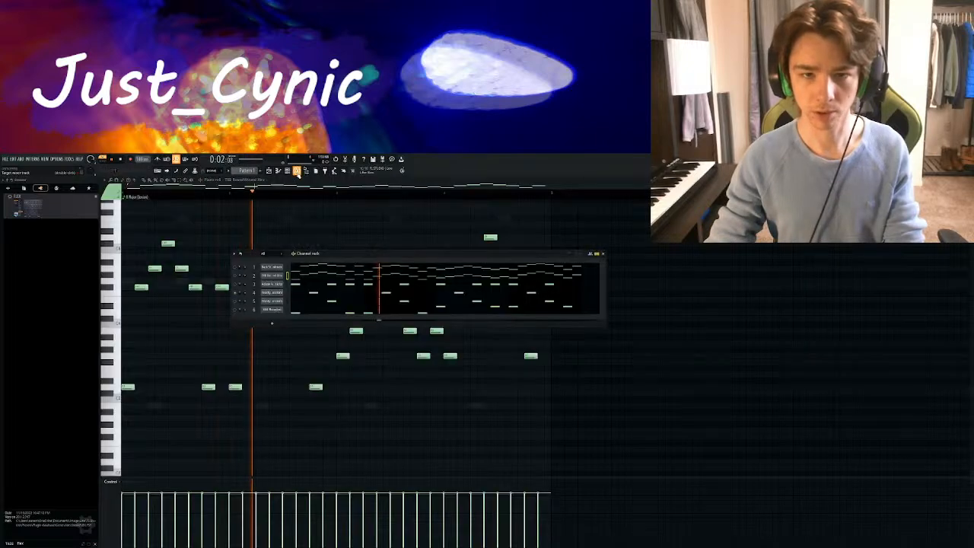
key(F9)
click(181, 200)
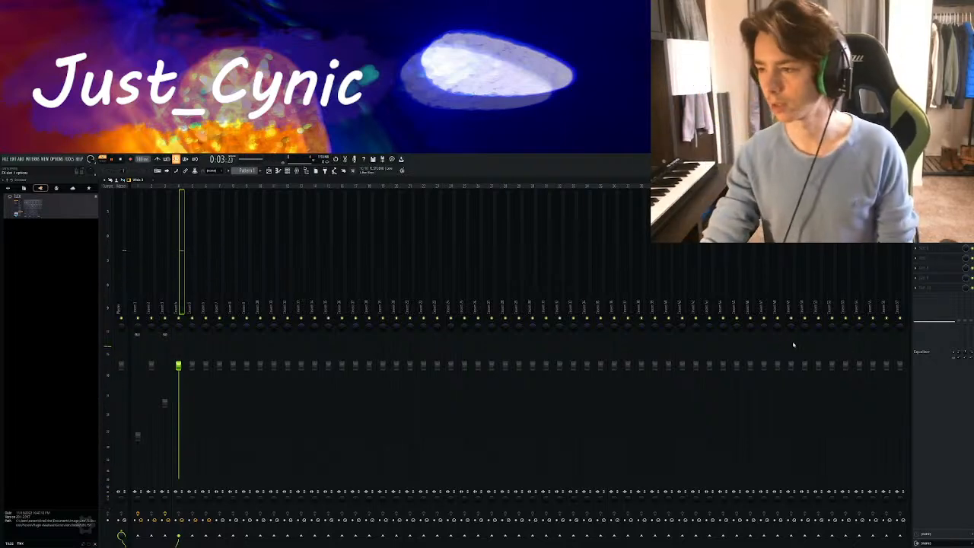
Add Fruity Parametric EQ 2 to Insert 4, boosting a lower and an upper band and rolling off both frequency extremes
click(837, 346)
drag(219, 221, 287, 240)
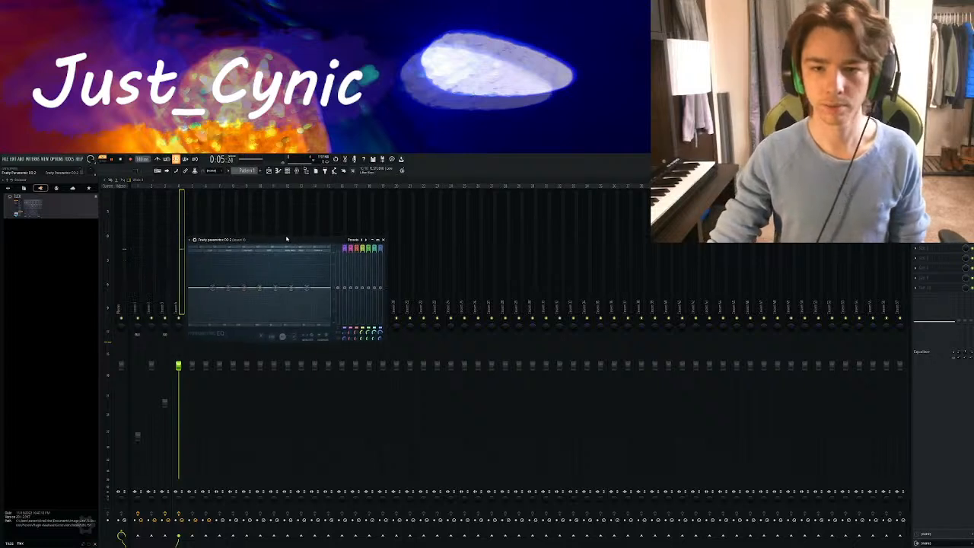
drag(292, 287, 303, 272)
drag(243, 287, 248, 273)
drag(213, 318, 224, 322)
drag(308, 287, 317, 316)
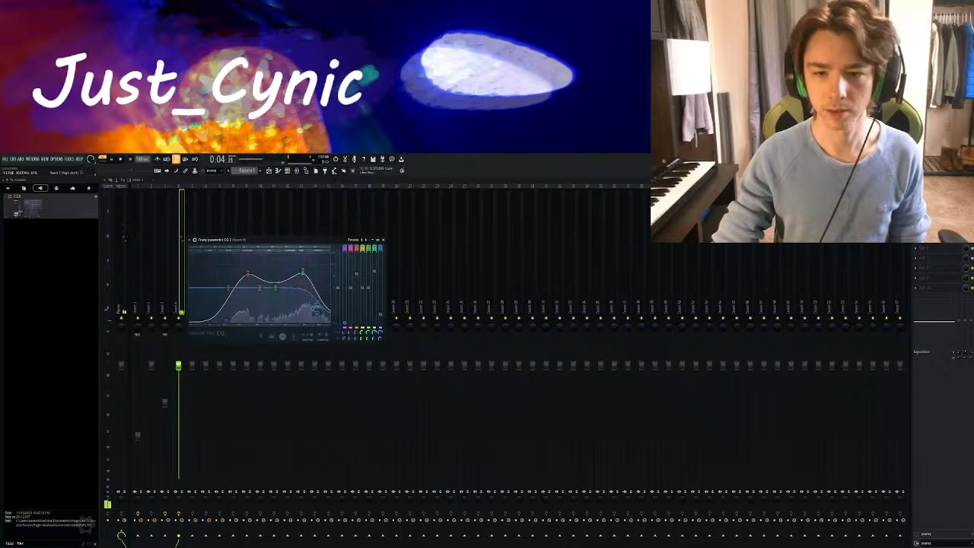
click(383, 240)
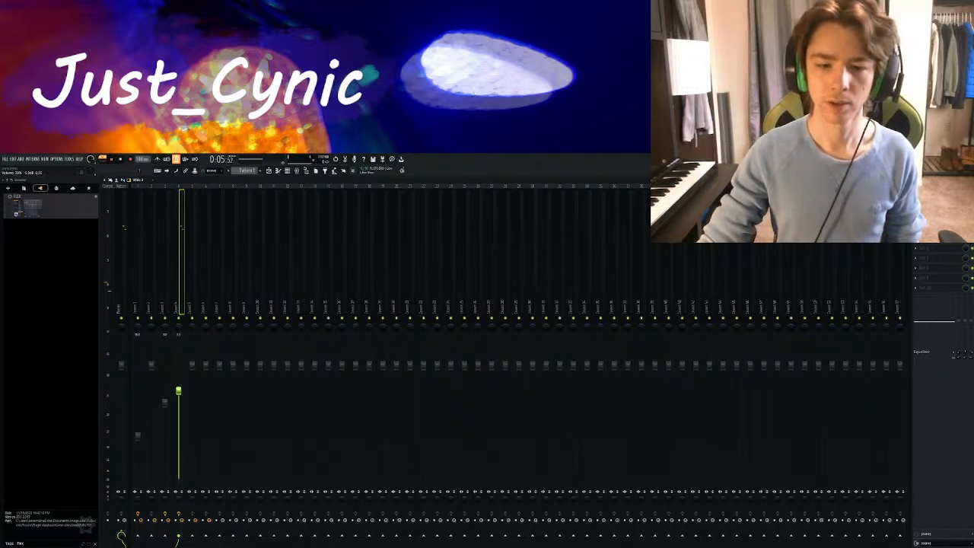
Lower Insert 4's volume and add Fruity Blood Overdrive with a raised PreAmp to that track
click(934, 208)
click(934, 208)
click(934, 208)
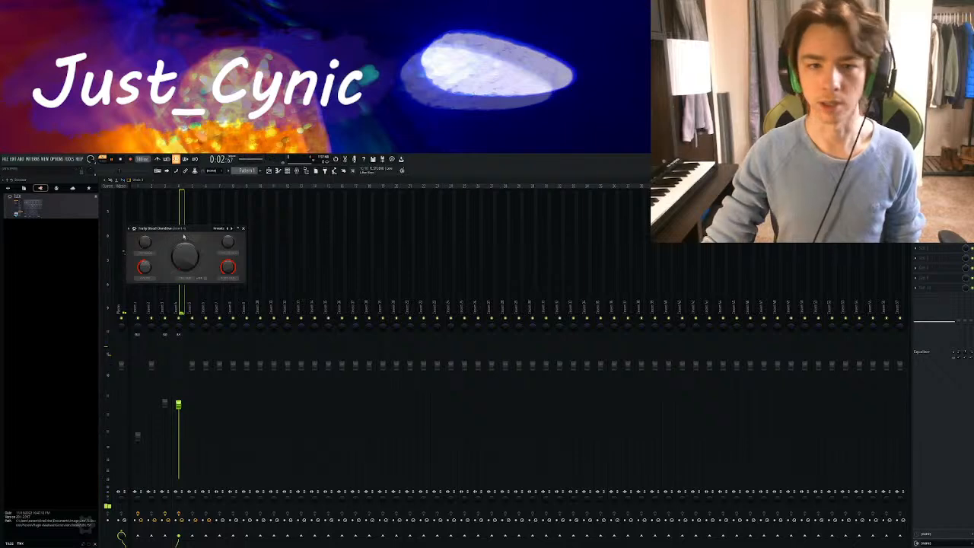
drag(194, 230, 334, 305)
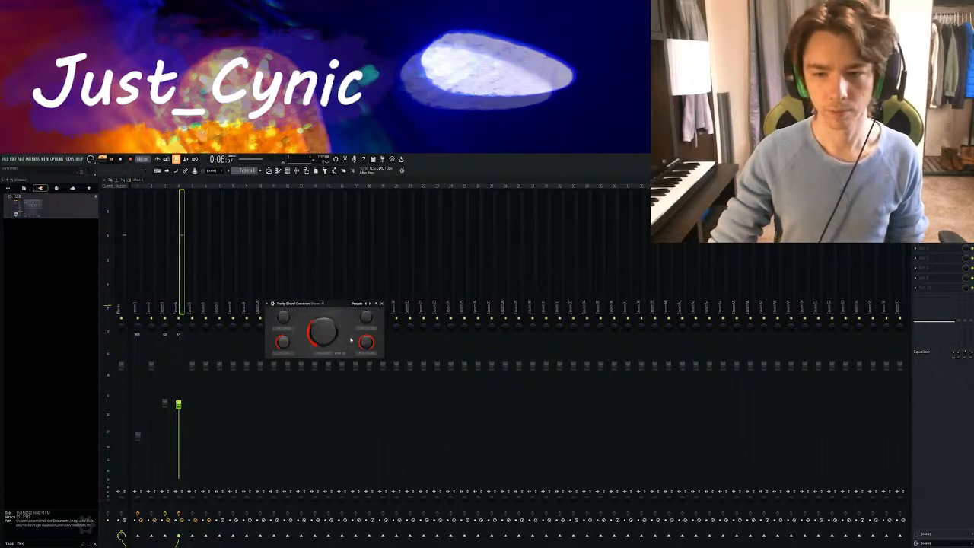
click(381, 304)
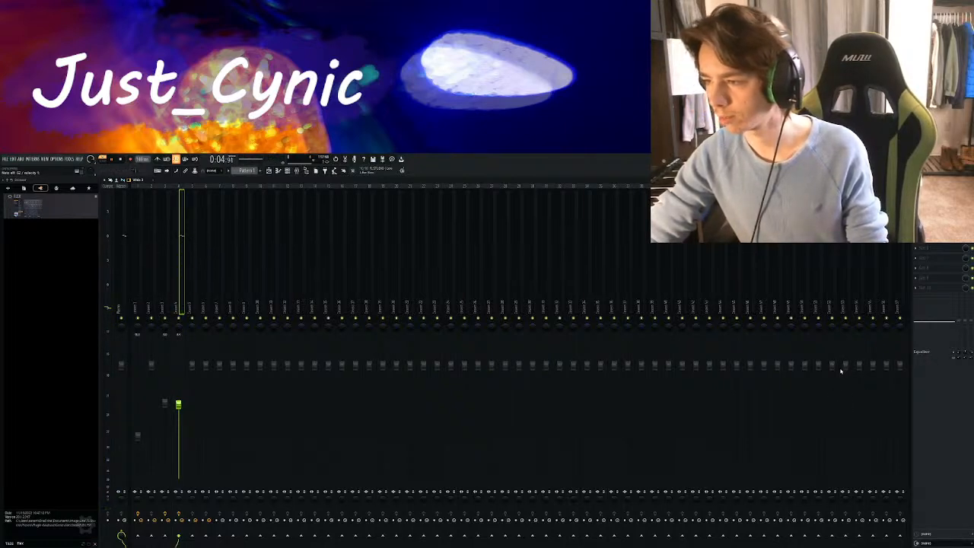
Add Fruity Chorus to Insert 4 and step through its presets during playback, stopping on a Light preset
click(930, 209)
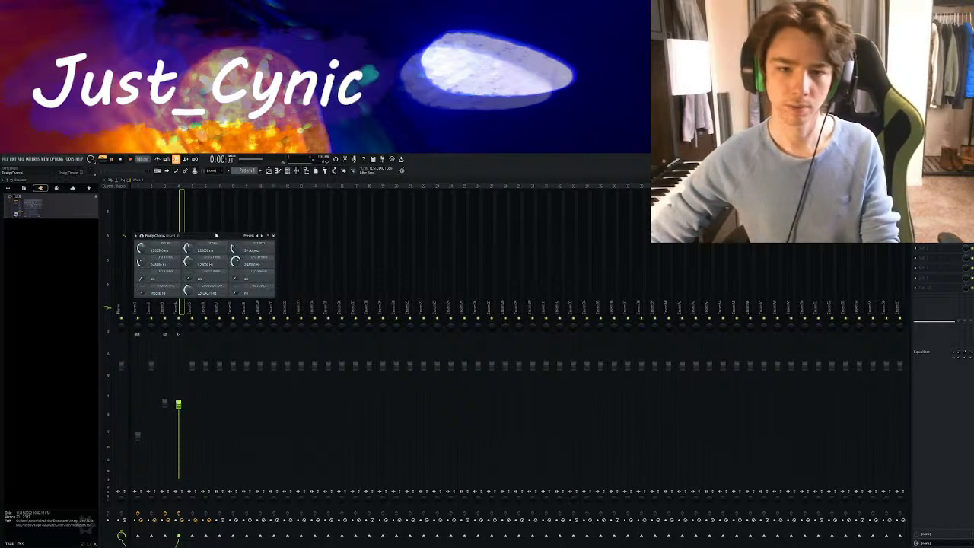
drag(216, 235, 343, 256)
click(388, 255)
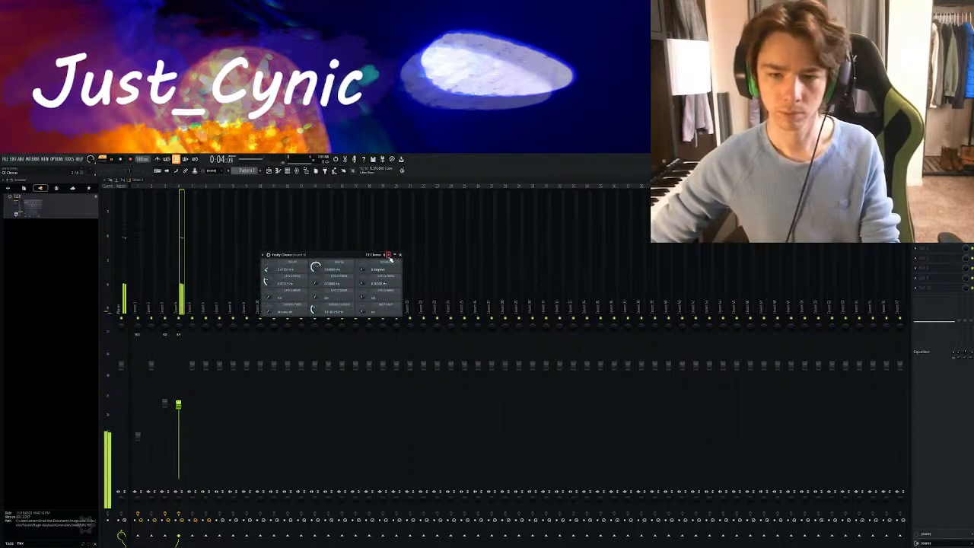
click(388, 255)
click(388, 255)
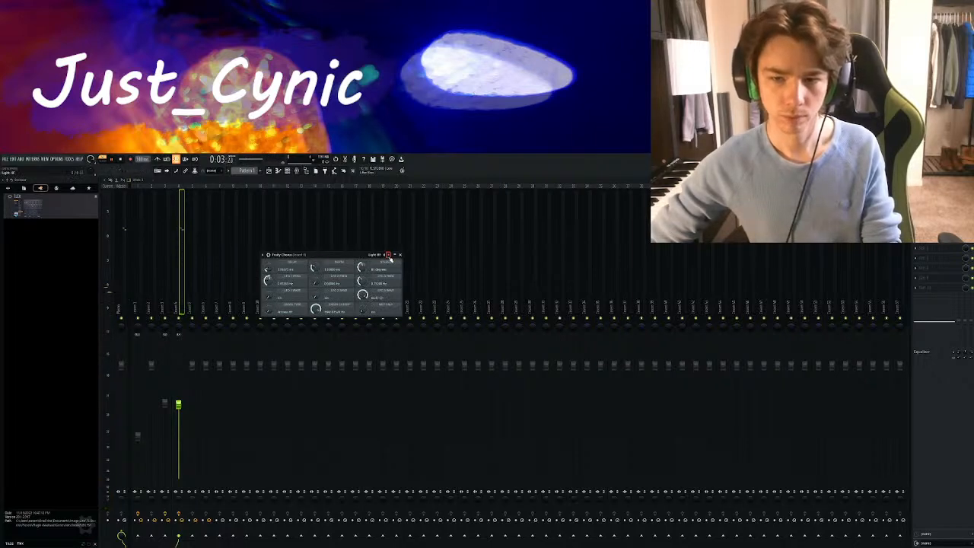
click(399, 255)
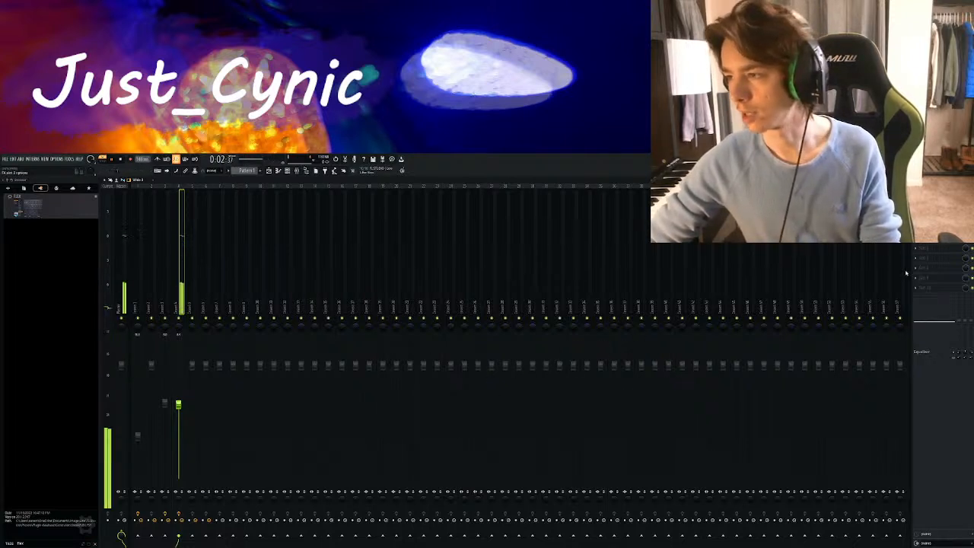
Add Fruity Phaser to Insert 4 and step through its presets to Good Old
click(838, 371)
drag(358, 255, 396, 261)
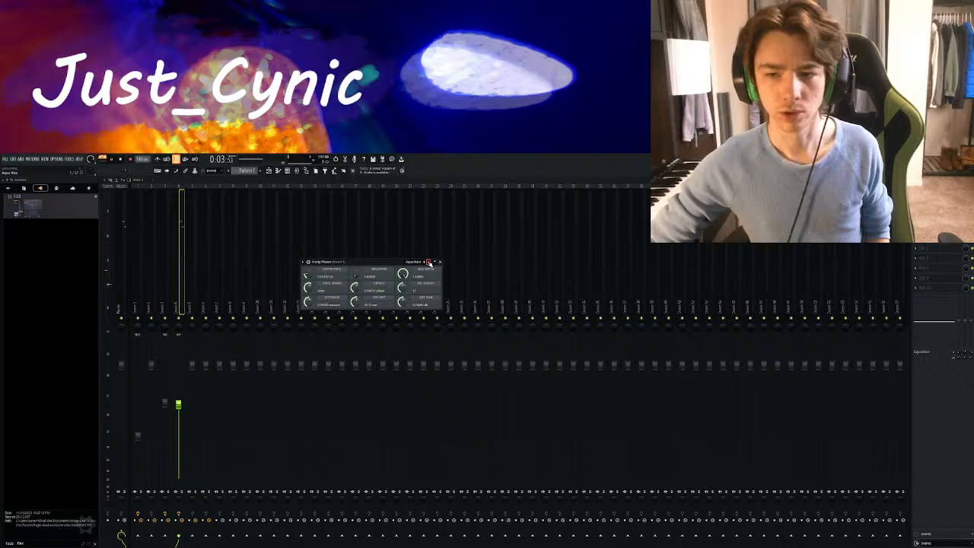
click(429, 261)
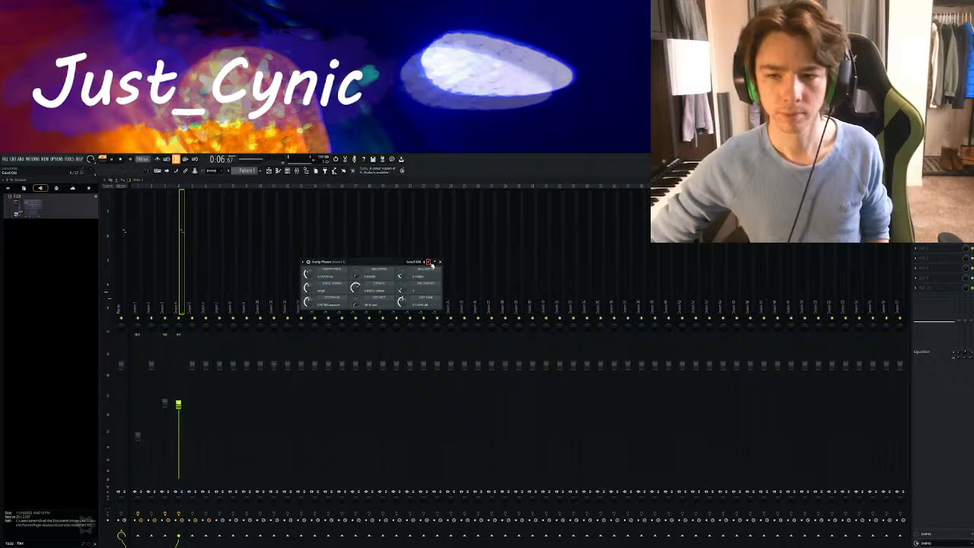
click(440, 262)
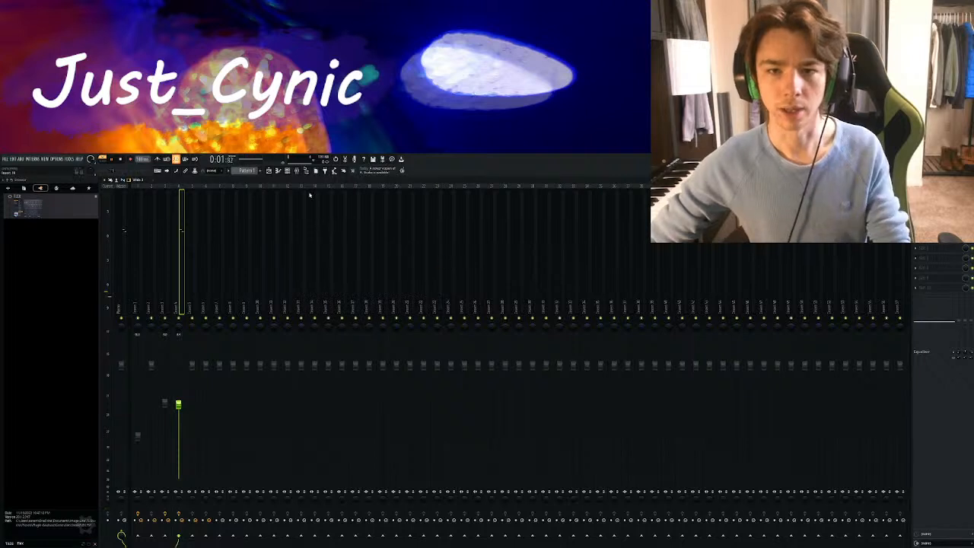
Play the third, fourth and fifth channels together and select mixer track Insert 5
click(297, 170)
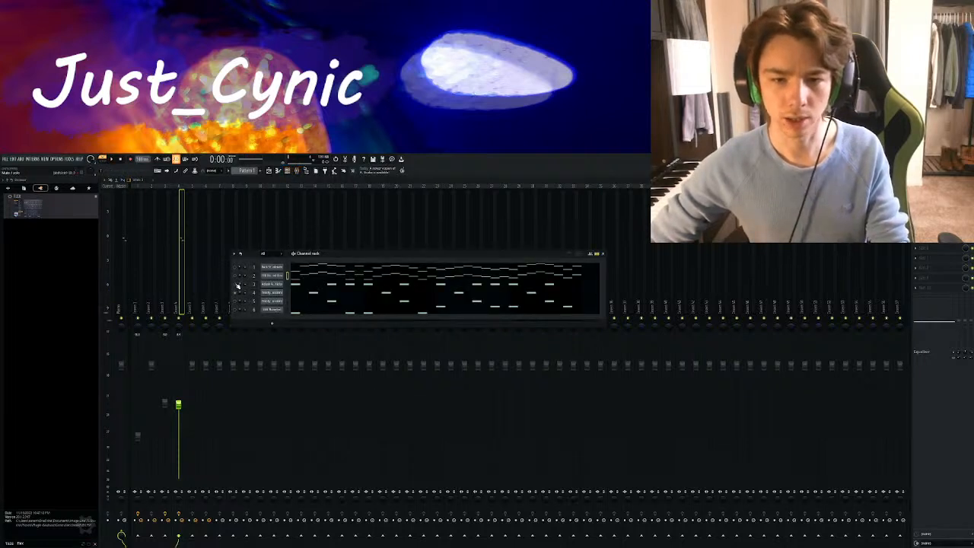
key(space)
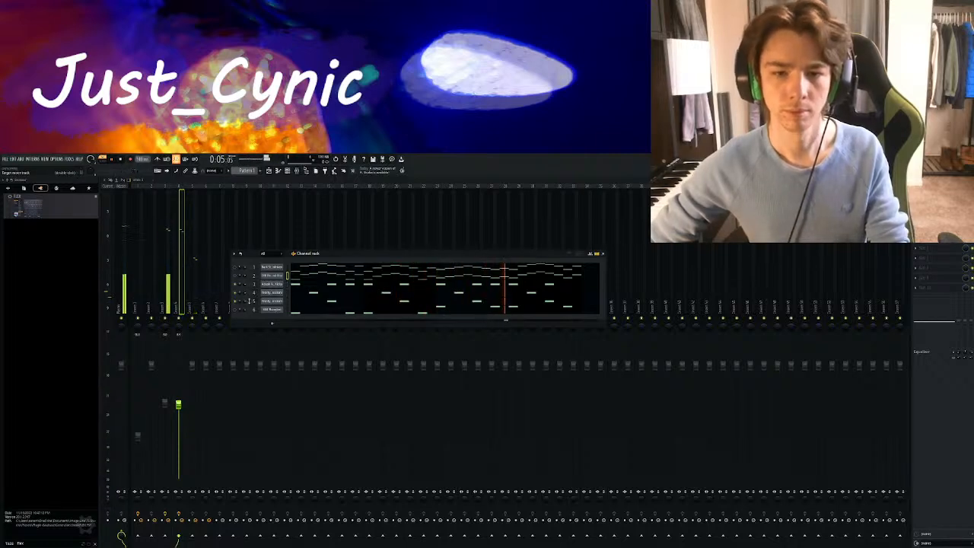
click(194, 199)
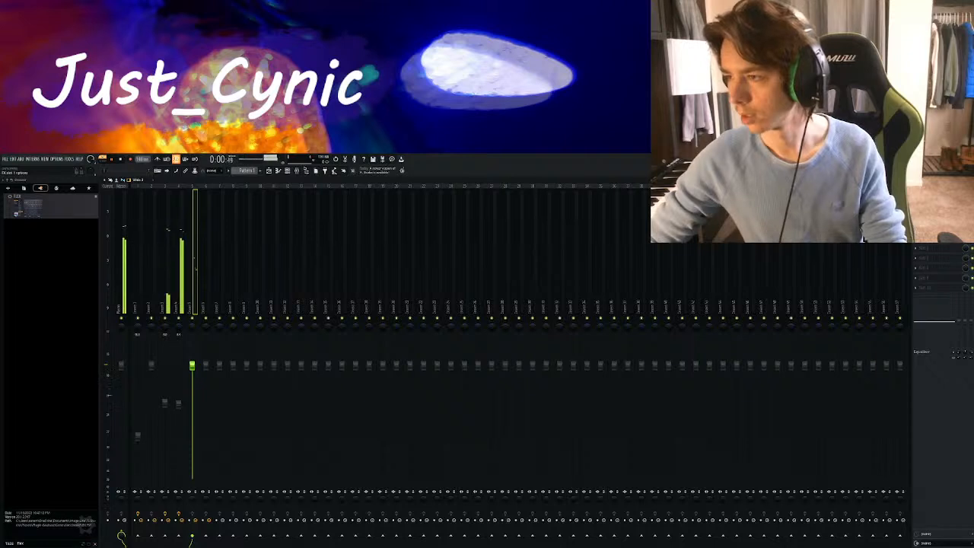
Add Fruity Reeverb 2 and Fruity Blood Overdrive to Insert 5, raising the overdrive's PreAmp during playback
click(927, 199)
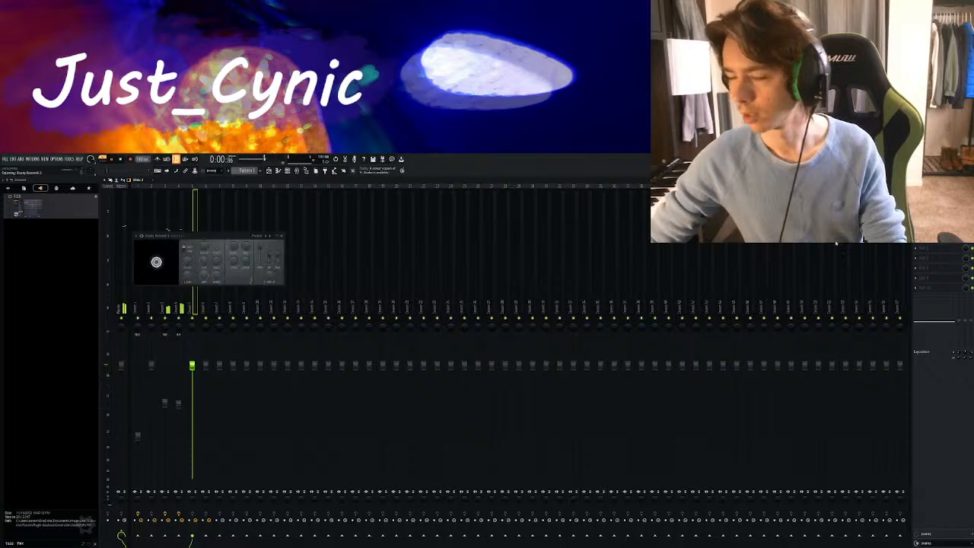
click(281, 237)
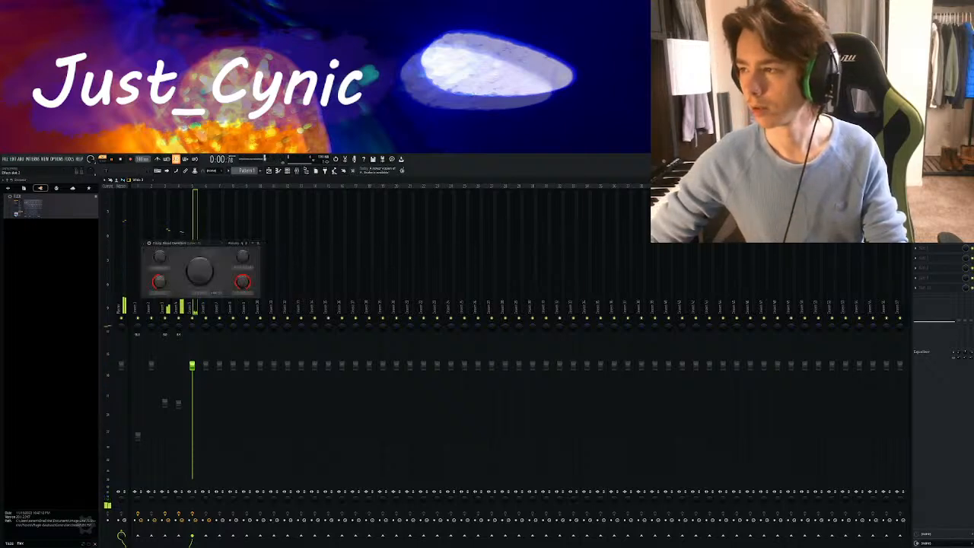
click(933, 208)
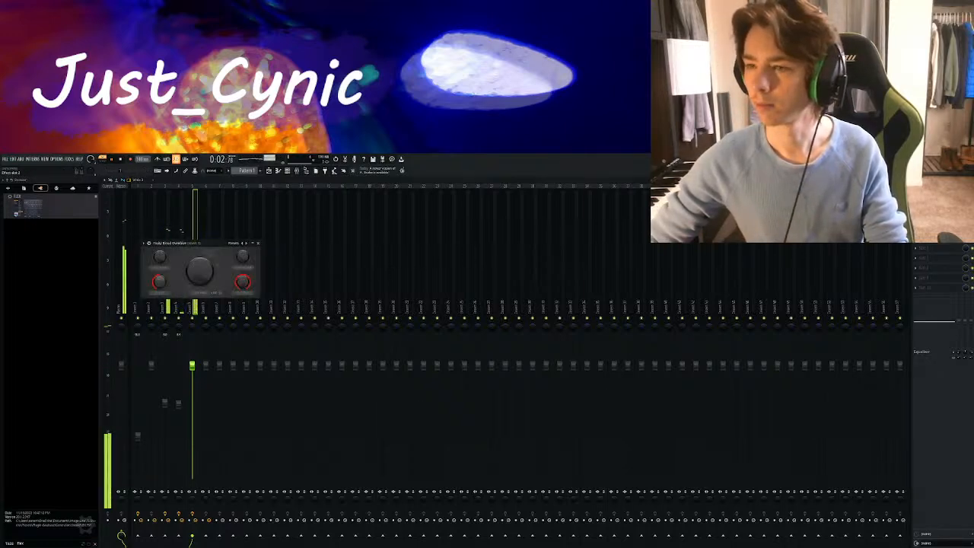
drag(211, 246, 389, 306)
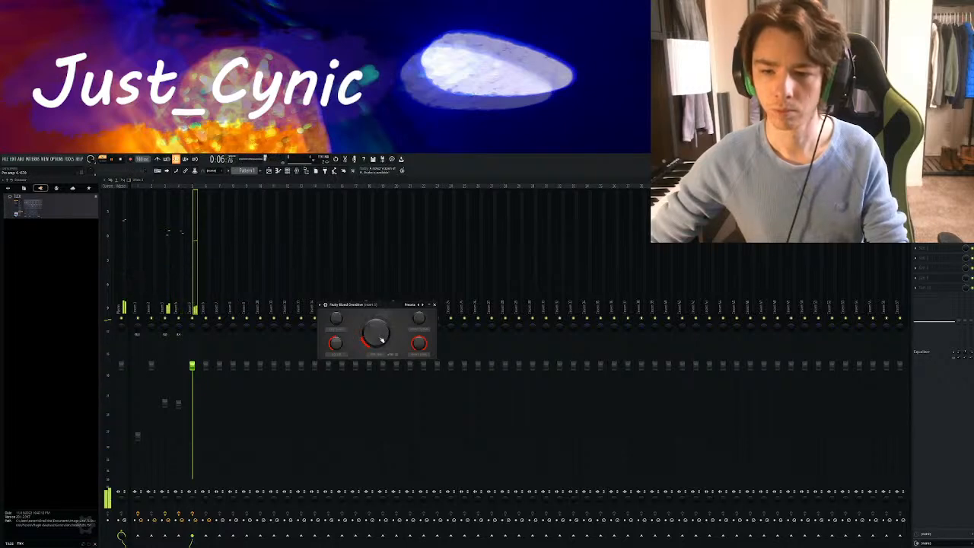
click(433, 305)
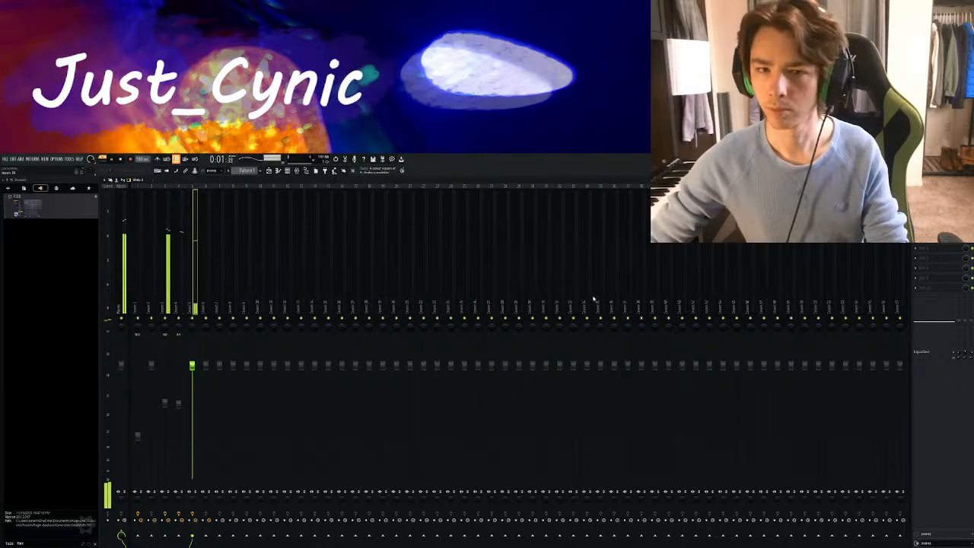
Transpose all notes of the 808 Mangled channel up one octave in its piano roll
click(288, 171)
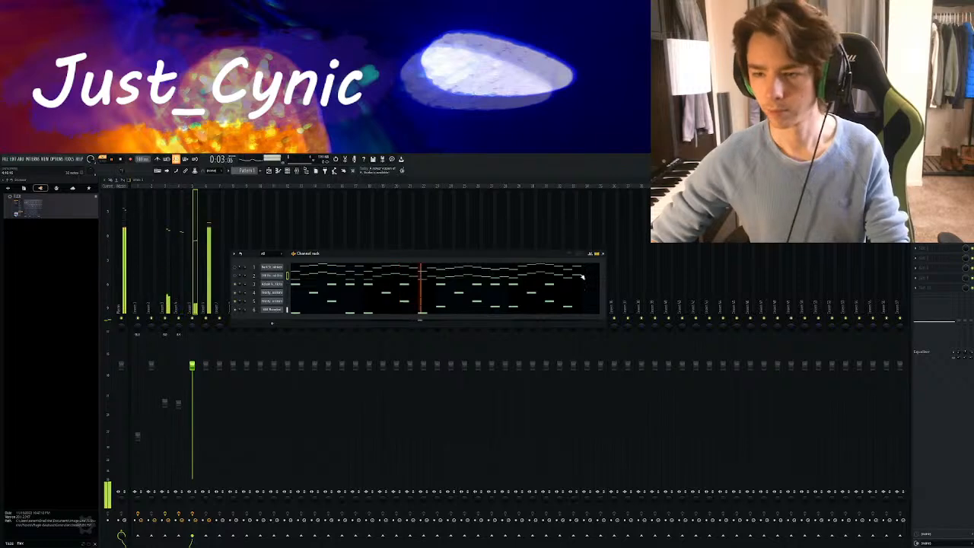
click(272, 309)
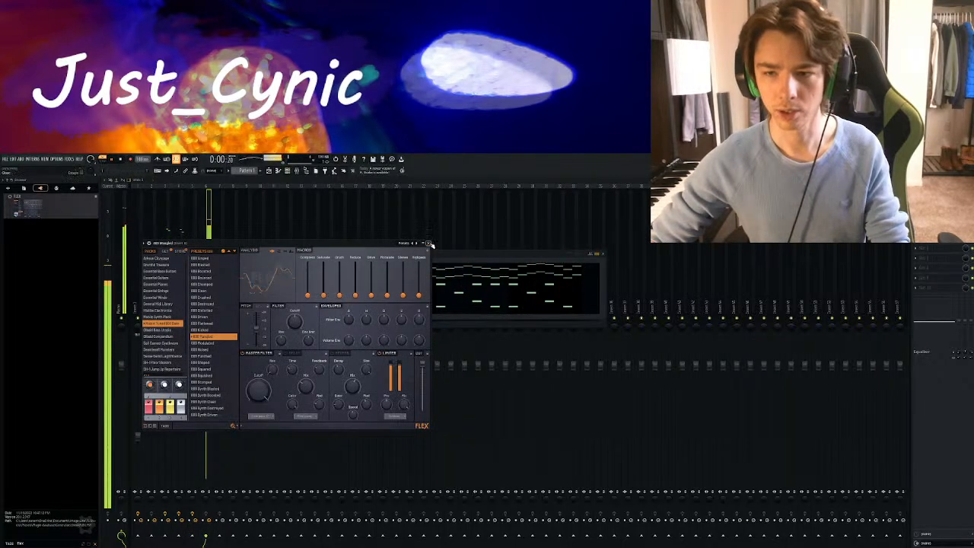
click(429, 244)
click(291, 312)
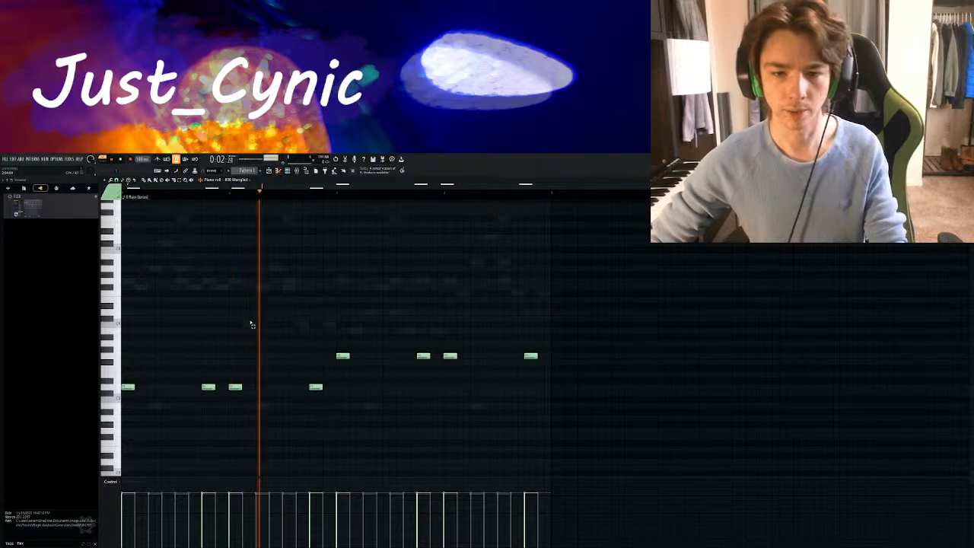
drag(586, 327, 133, 404)
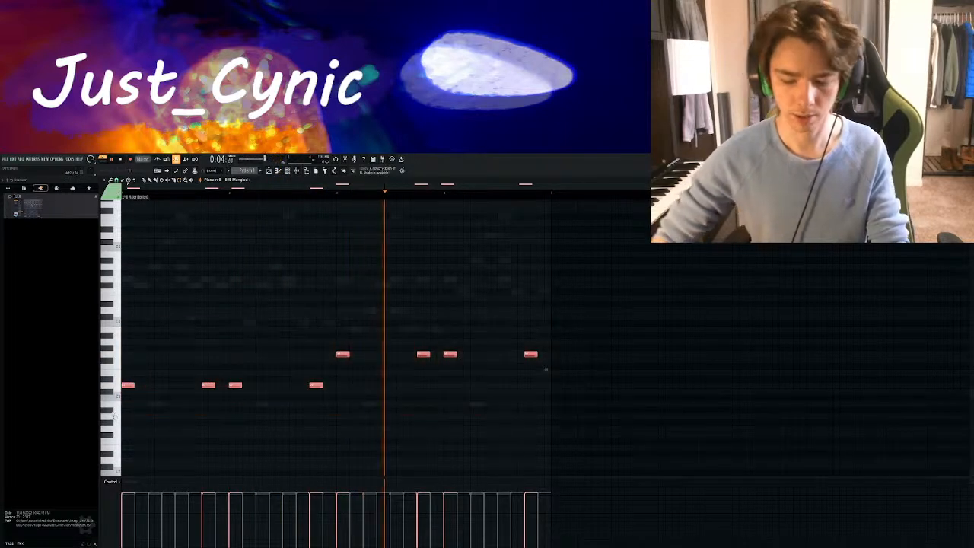
key(ctrl+Up)
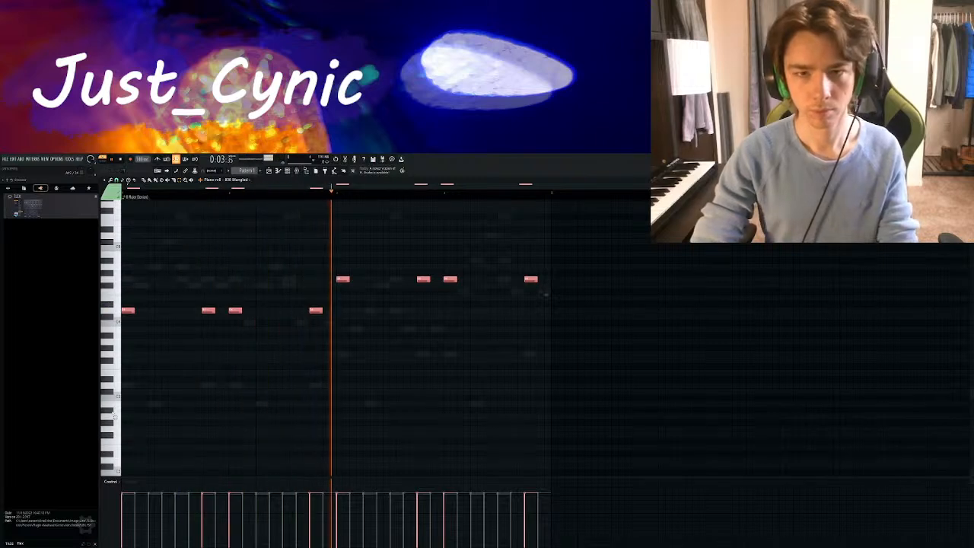
Play the pattern with all six channels unmuted, then stop playback
key(F6)
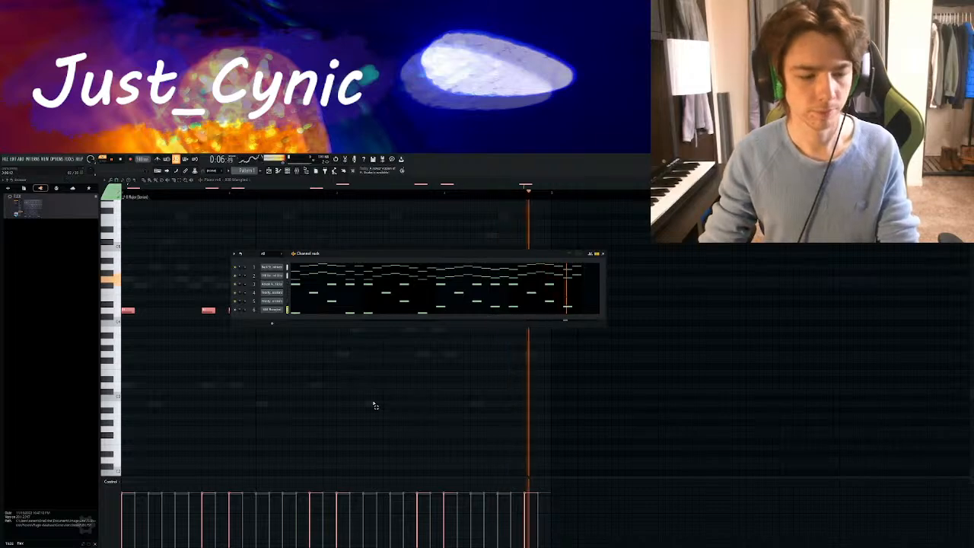
key(space)
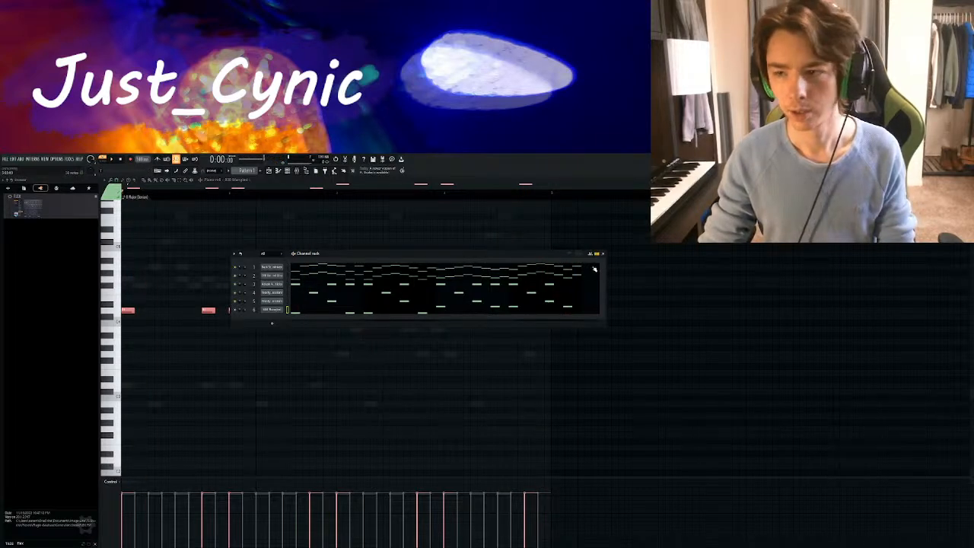
click(603, 254)
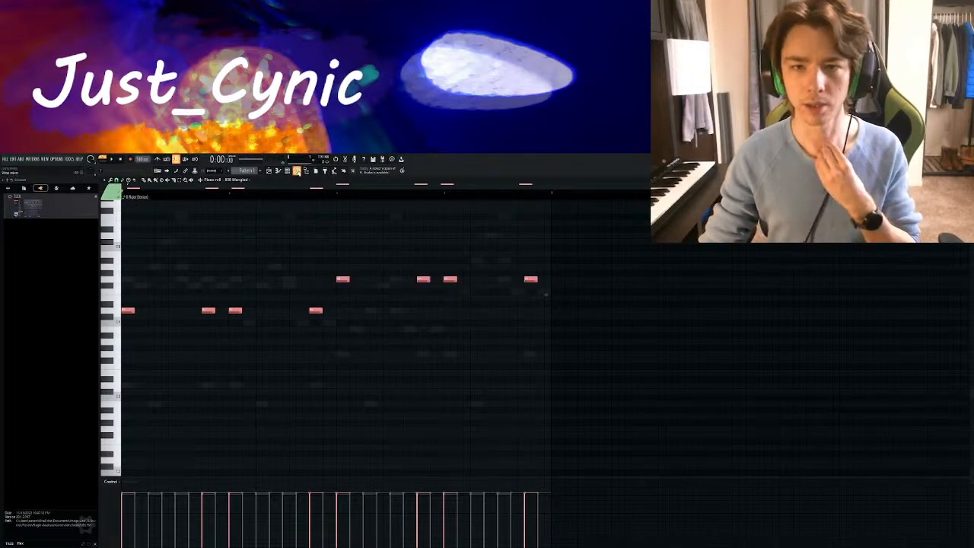
Mute the first two channels and play the third to sixth channels with the mixer in view
click(286, 170)
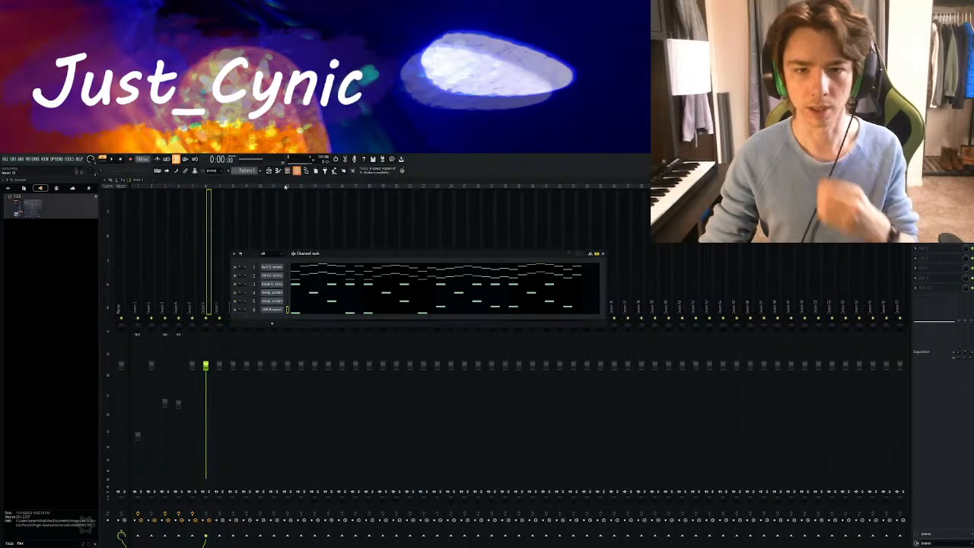
key(F6)
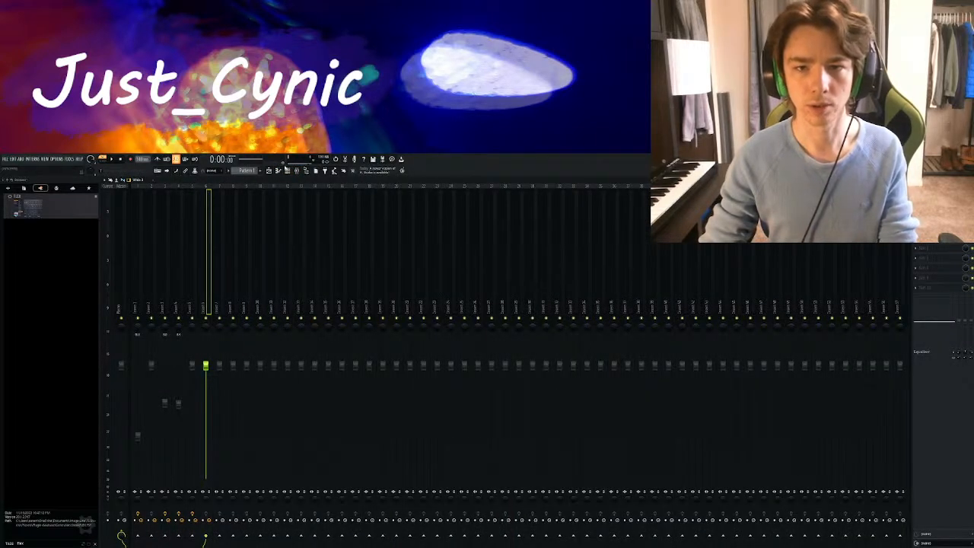
click(287, 171)
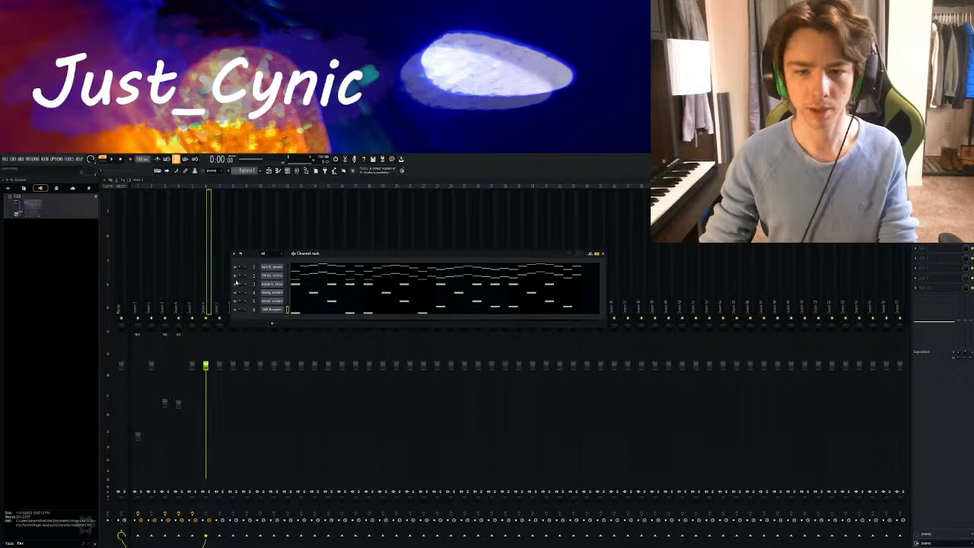
key(space)
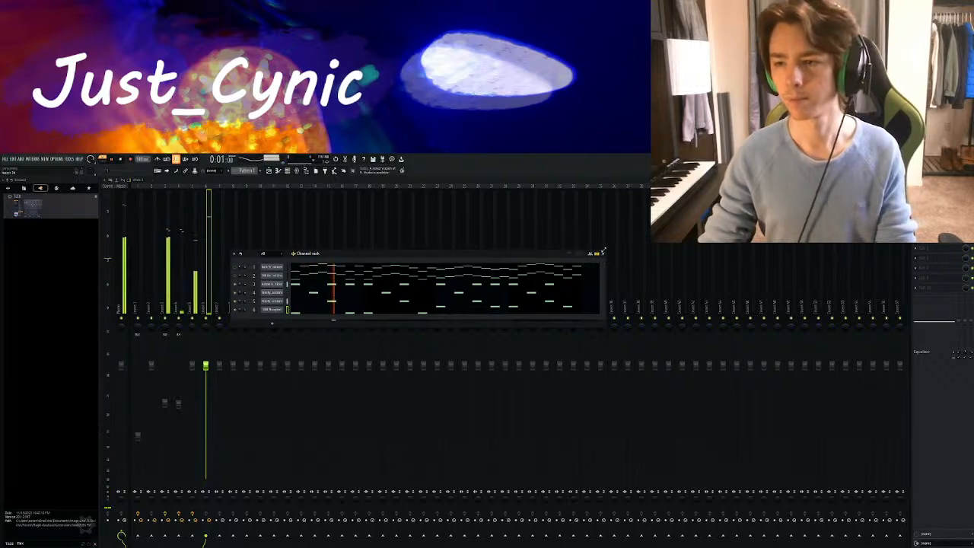
click(603, 253)
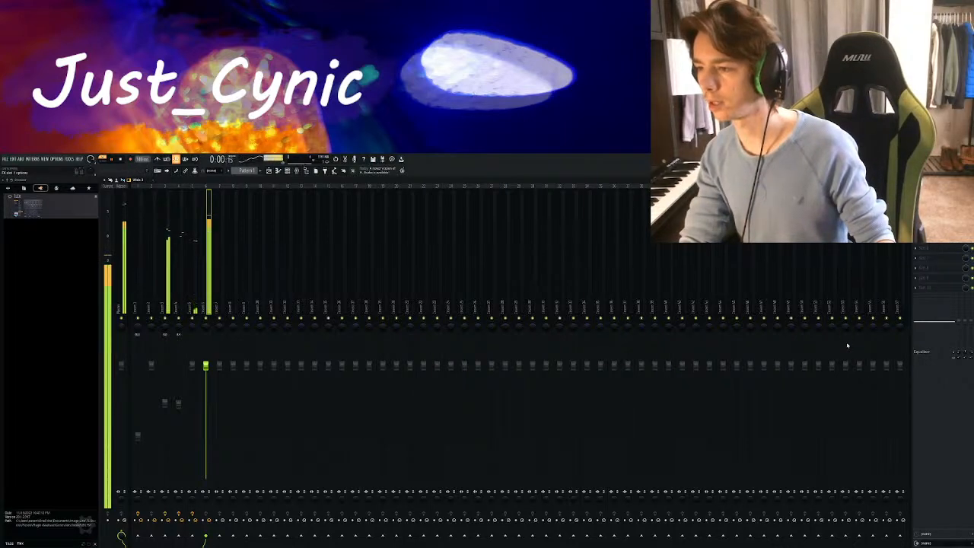
Add Fruity Parametric EQ 2 to Insert 6, cutting the upper bands and slightly boosting the low mids
click(848, 344)
drag(273, 250, 422, 257)
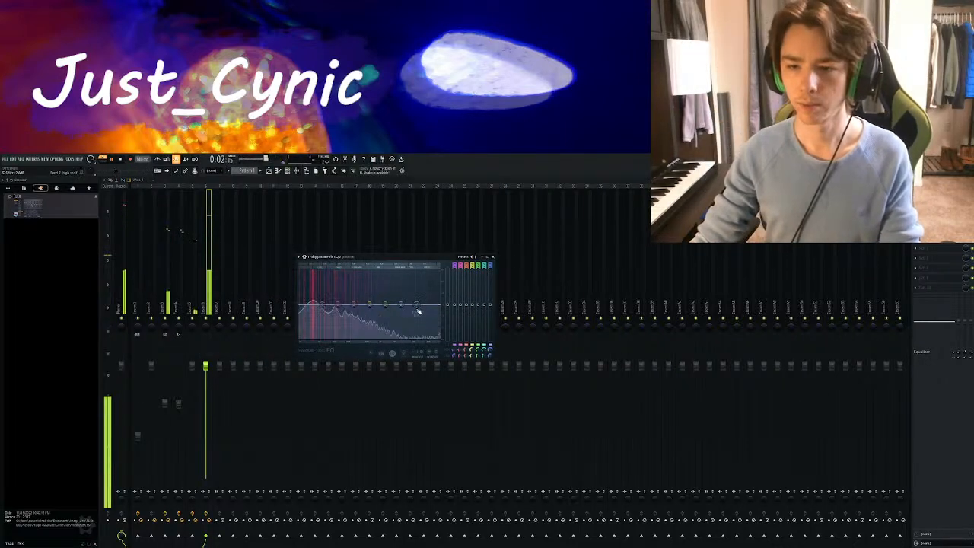
drag(387, 306, 384, 337)
mouse_move(353, 305)
mouse_down()
mouse_move(350, 291)
mouse_move(340, 299)
mouse_up()
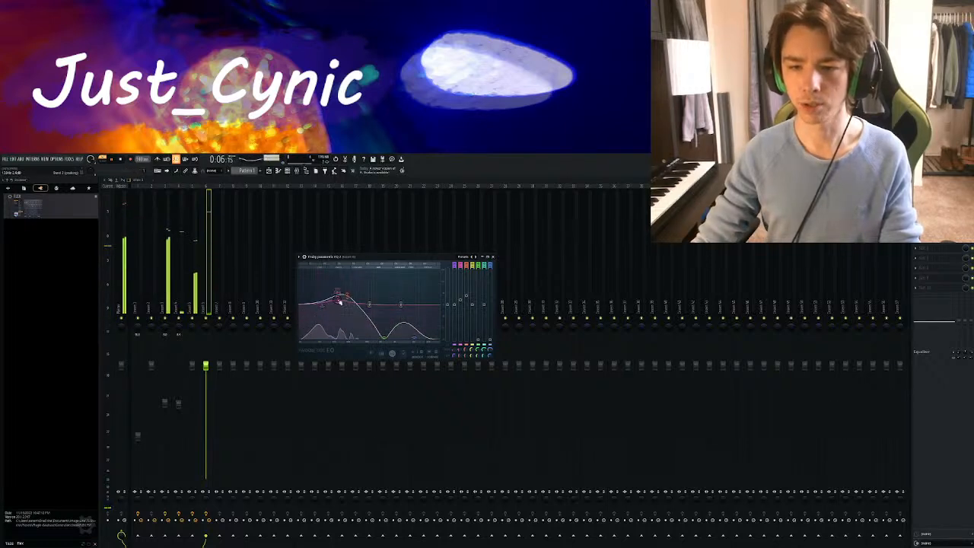
drag(401, 304, 406, 338)
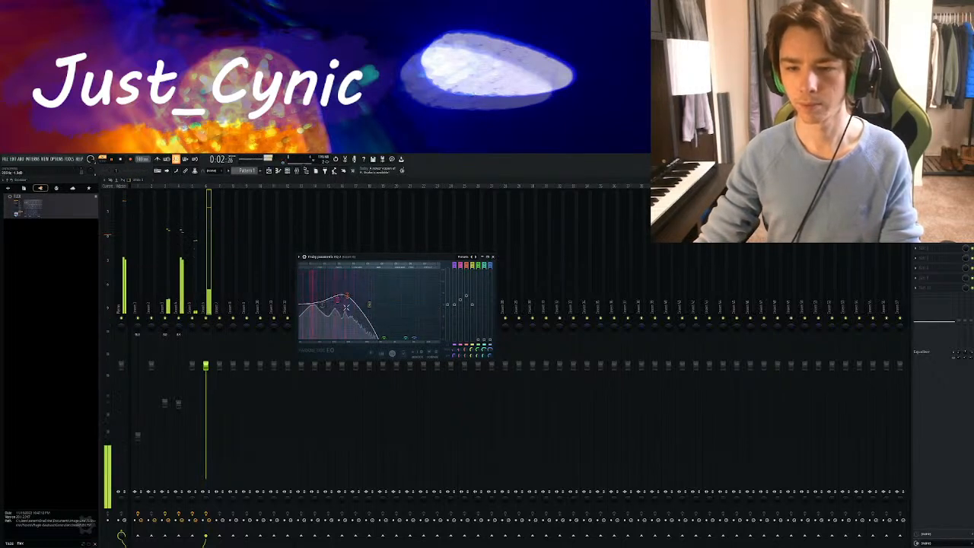
click(492, 256)
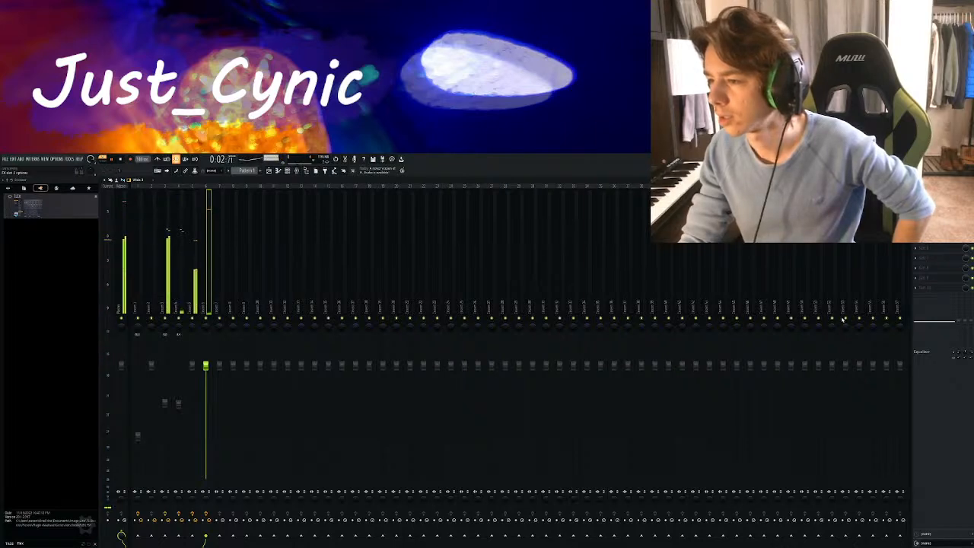
Add Soundgoodizer to Insert 6 after the equalizer and audition it during playback
drag(185, 258, 431, 284)
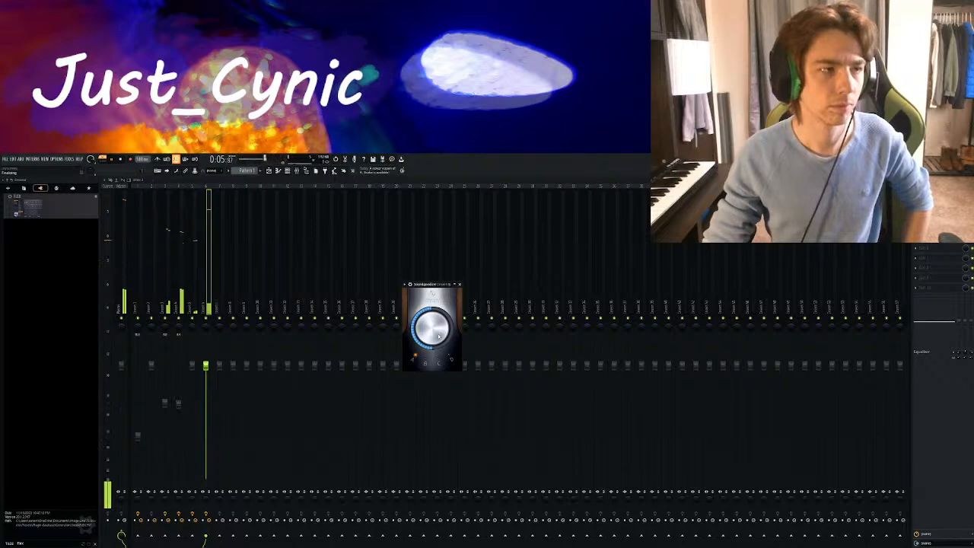
click(460, 285)
key(space)
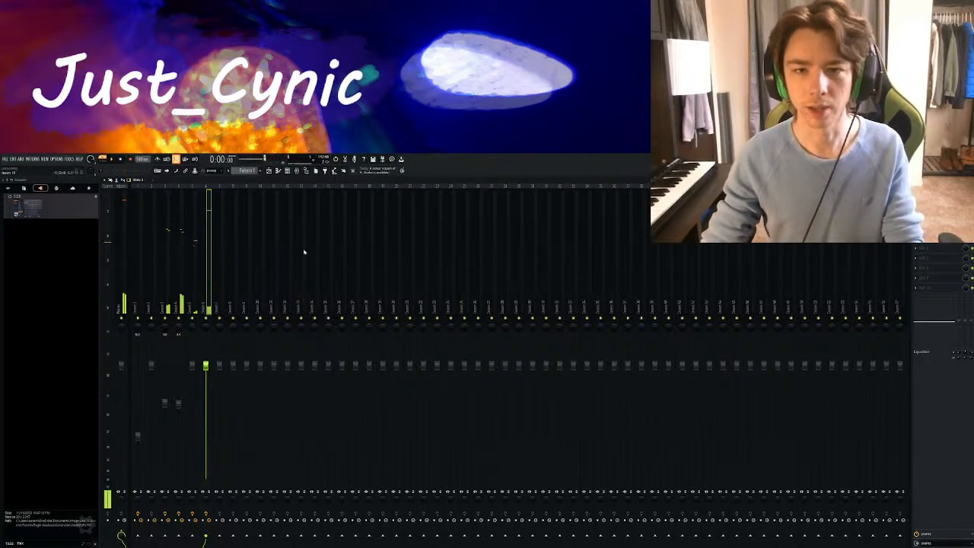
Play all six channels together and select mixer track Insert 2
click(286, 171)
key(space)
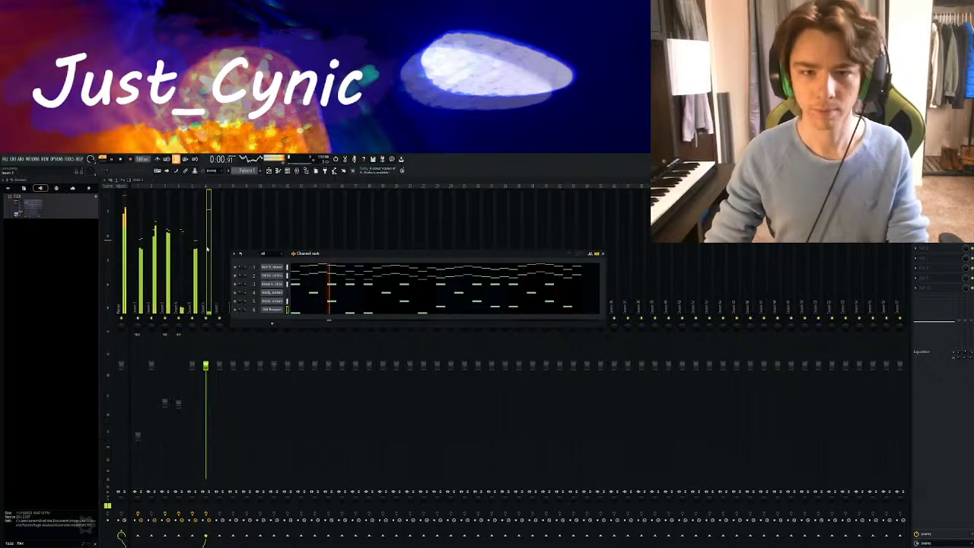
click(158, 213)
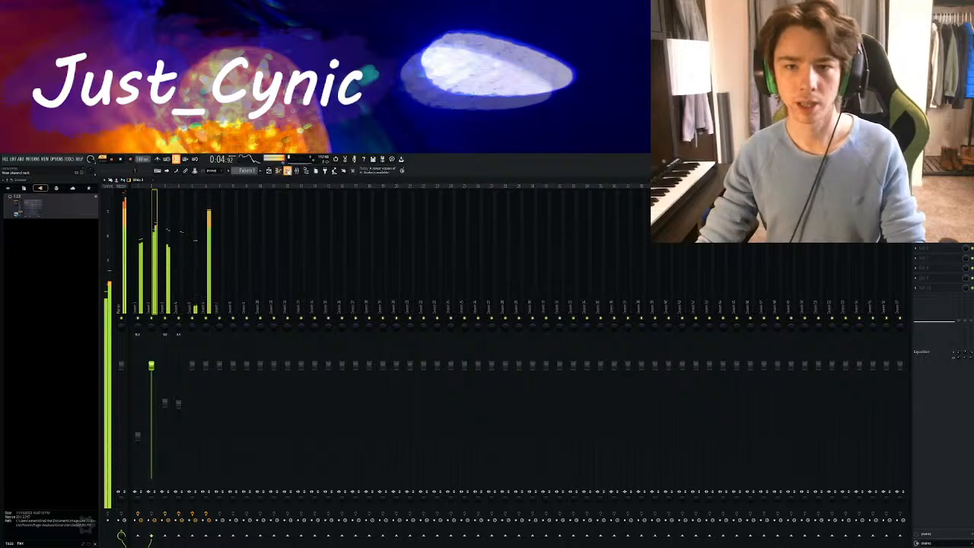
Mute the third to sixth channels so only the first two channels play
click(287, 171)
click(235, 284)
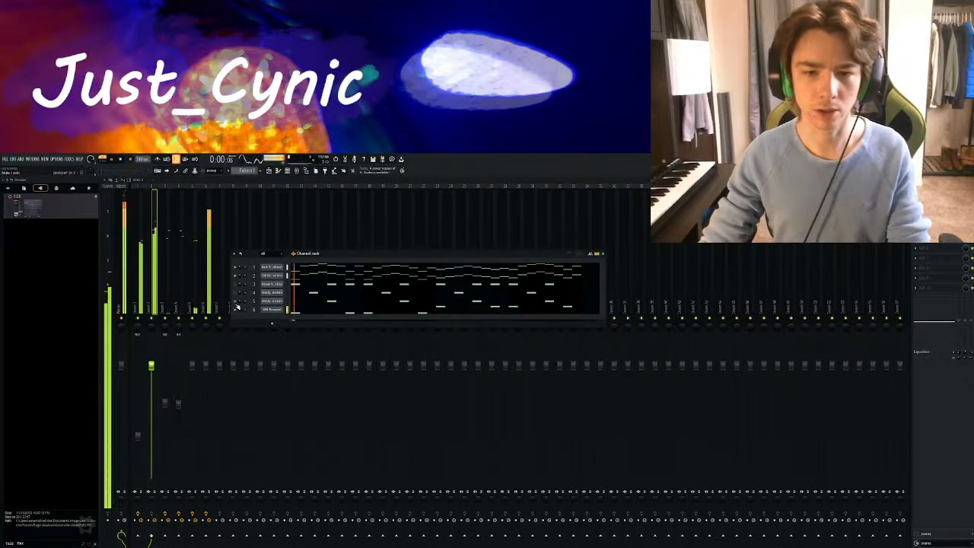
click(604, 254)
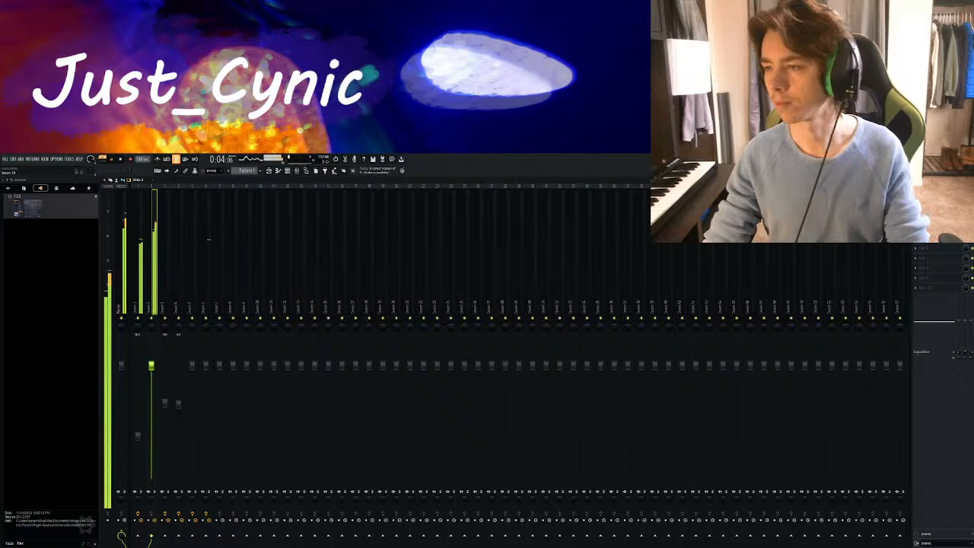
Open the second channel's notes in the piano roll and play that channel on its own
click(288, 172)
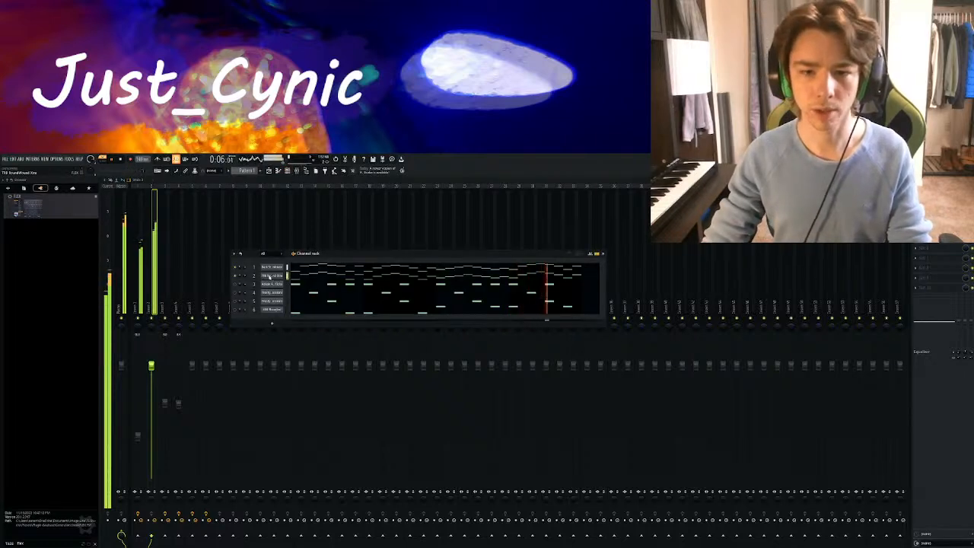
click(296, 277)
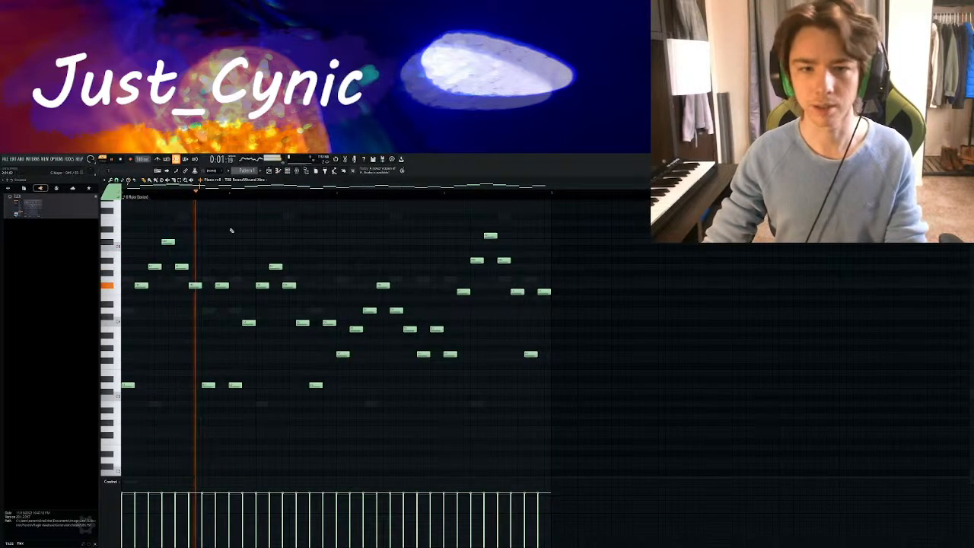
key(space)
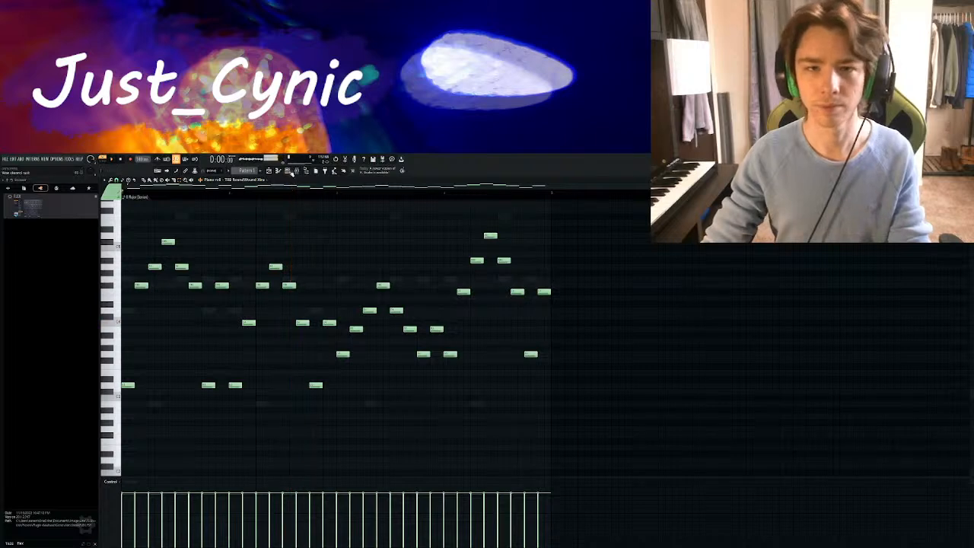
click(287, 173)
key(space)
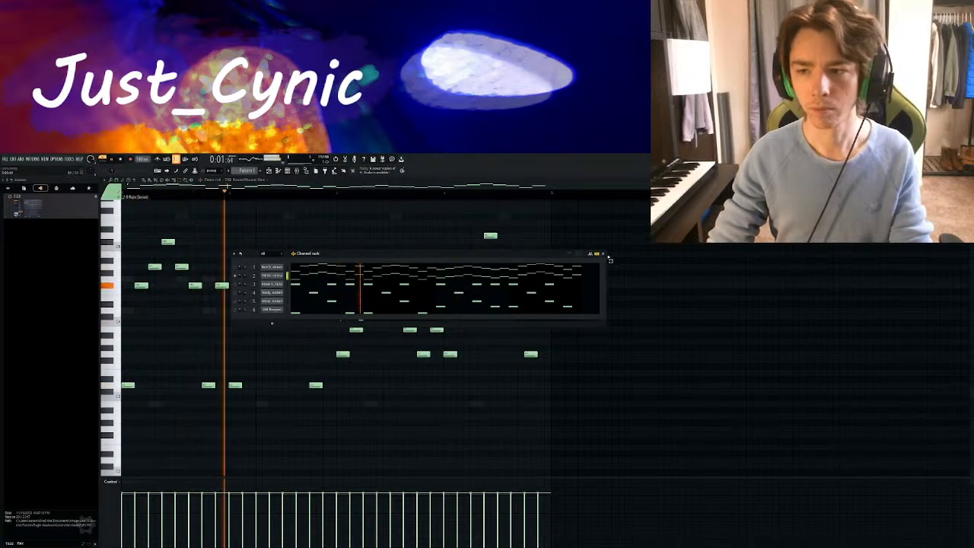
click(604, 253)
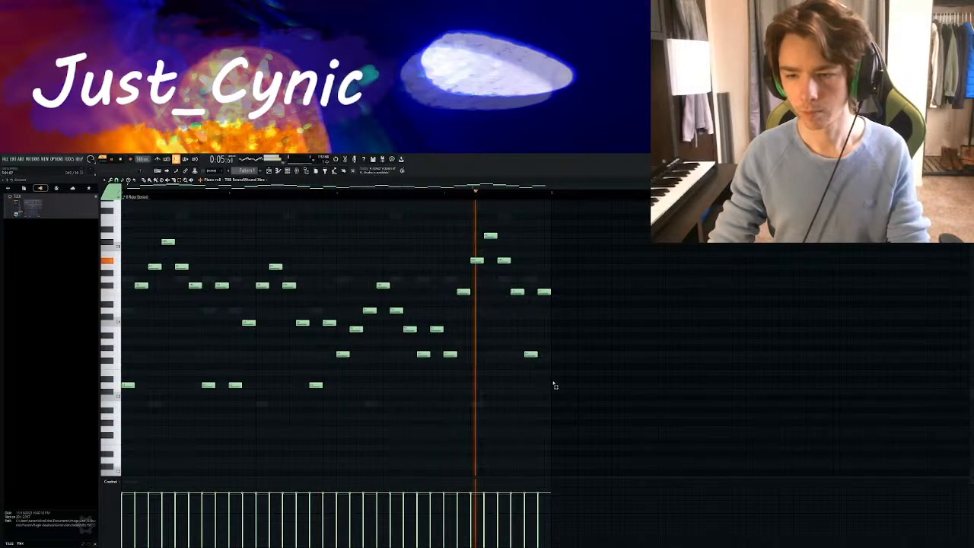
Delete the eight lowest notes from the second channel's arpeggio and play the result
key(space)
drag(563, 341, 106, 428)
key(Delete)
key(space)
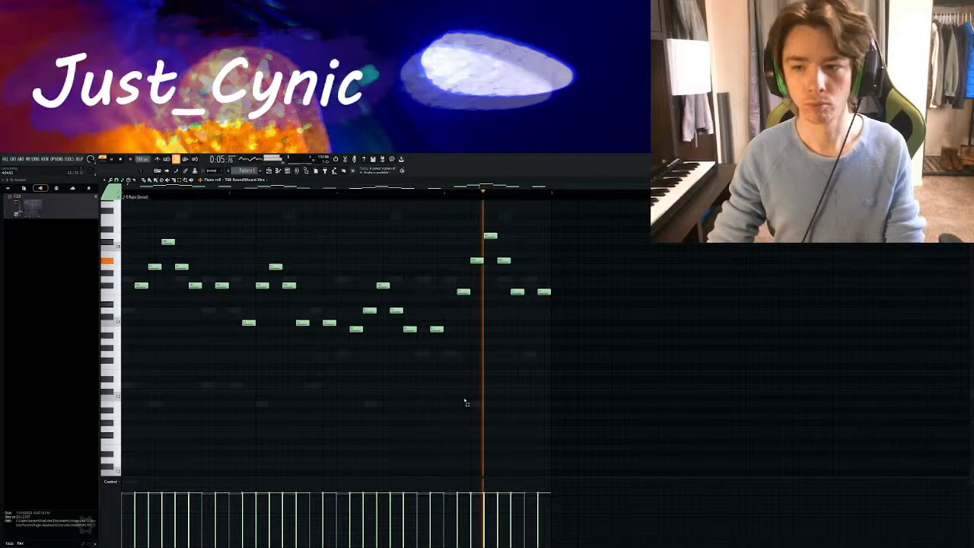
key(space)
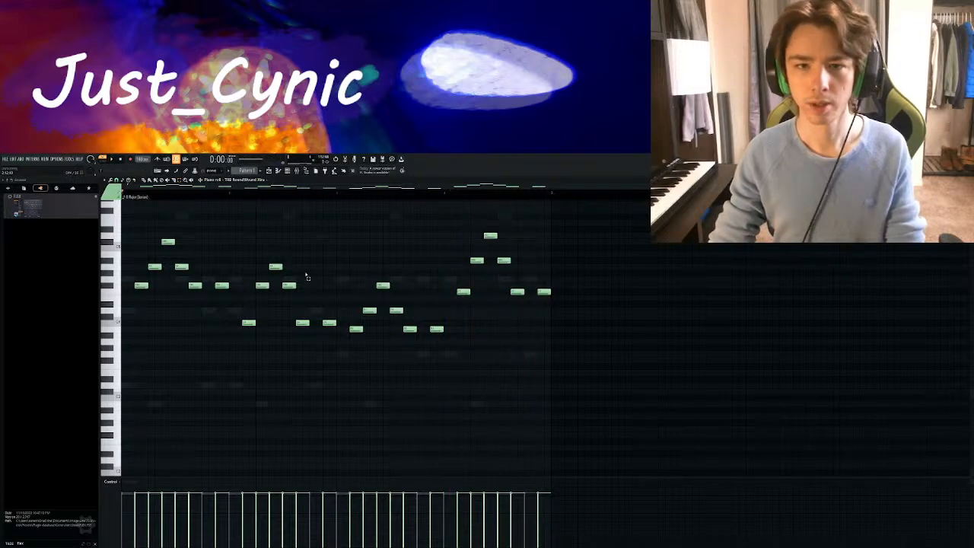
Play the first two channels together and lower the Insert 2 mixer fader to match Insert 3's level
click(297, 171)
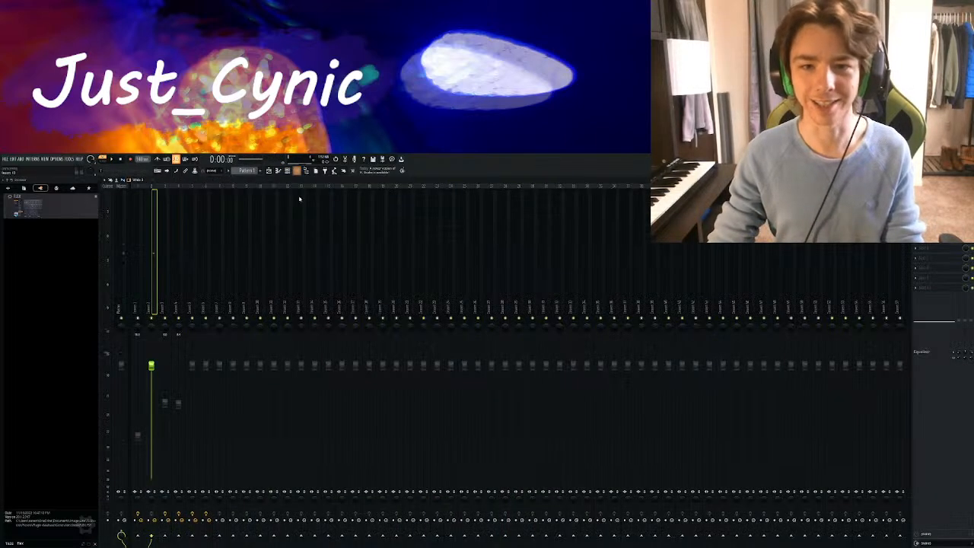
click(287, 171)
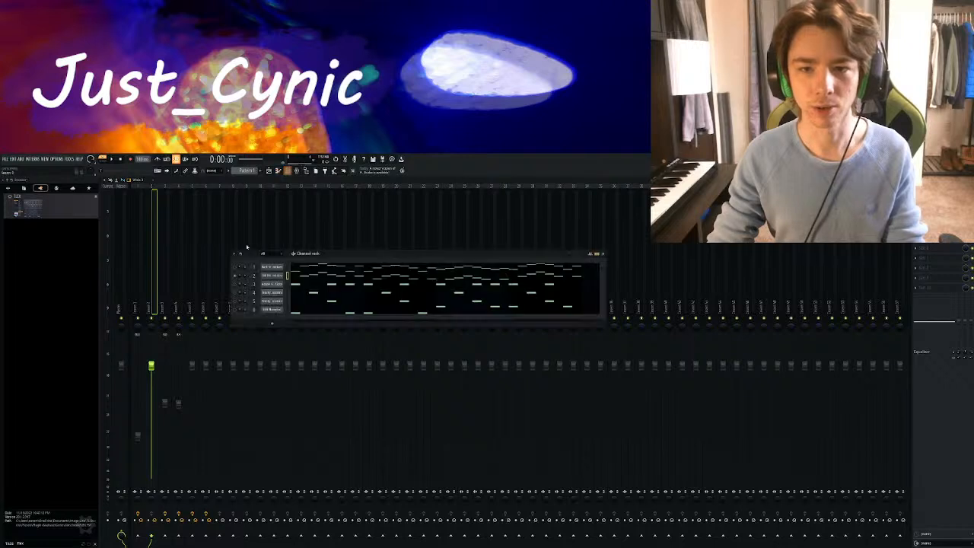
key(space)
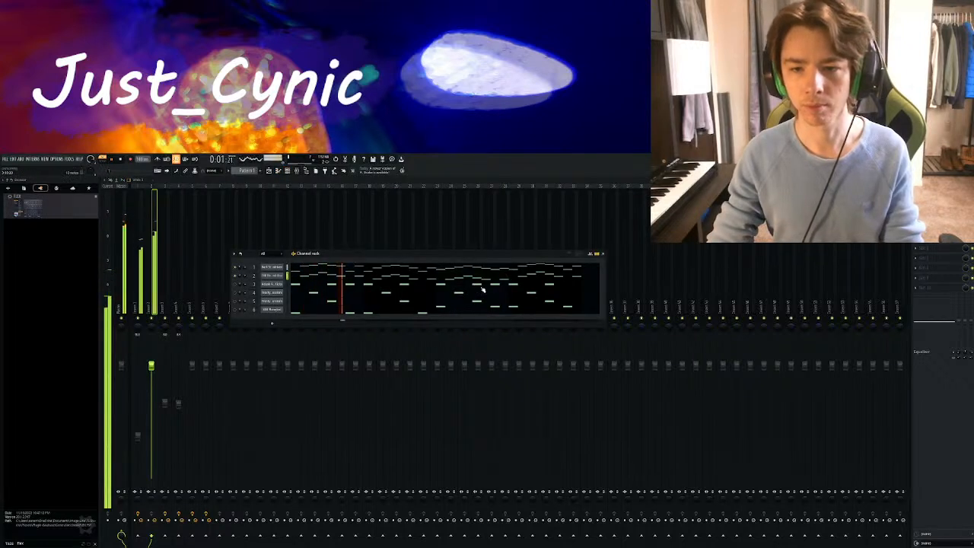
click(603, 253)
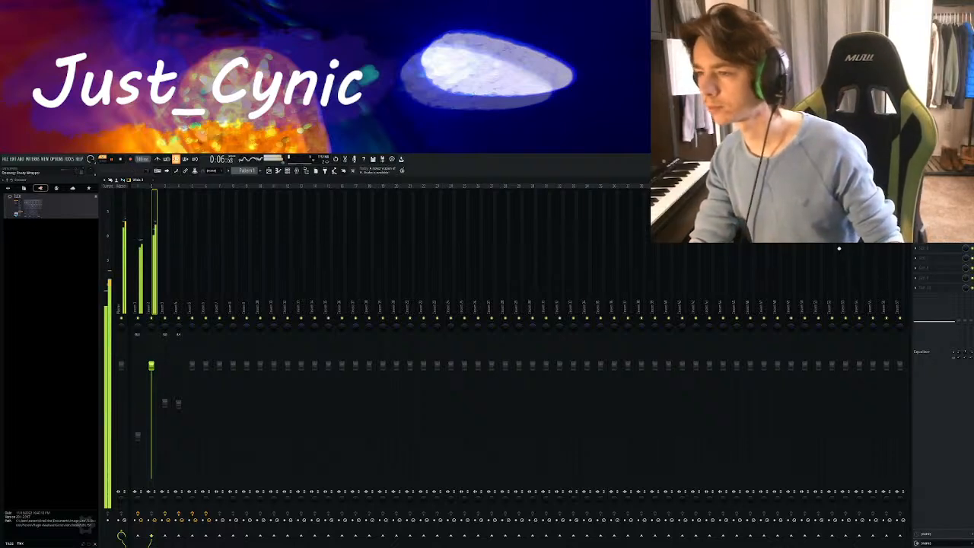
drag(151, 365, 151, 403)
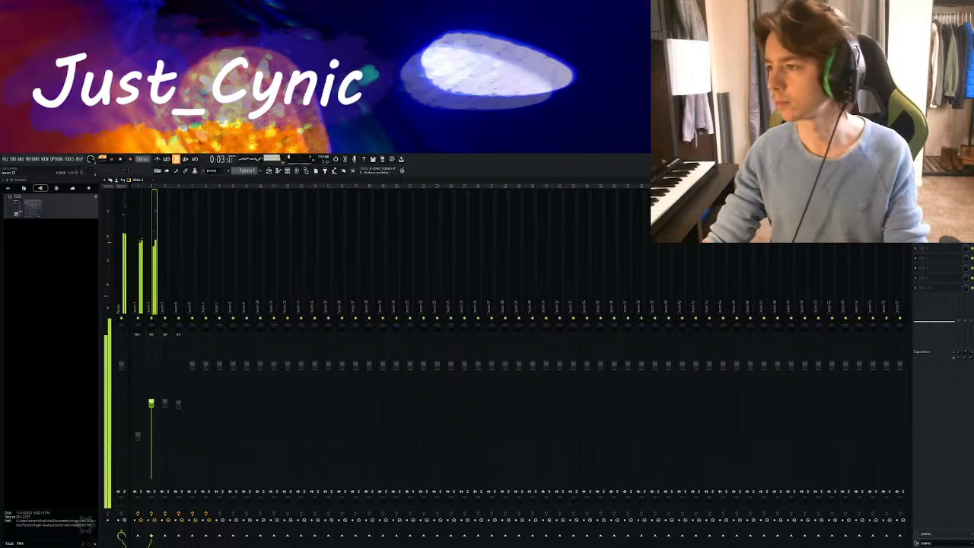
Increase the large central control of Insert 2's Fruity Blood Overdrive and raise the Insert 1 fader slightly
click(932, 198)
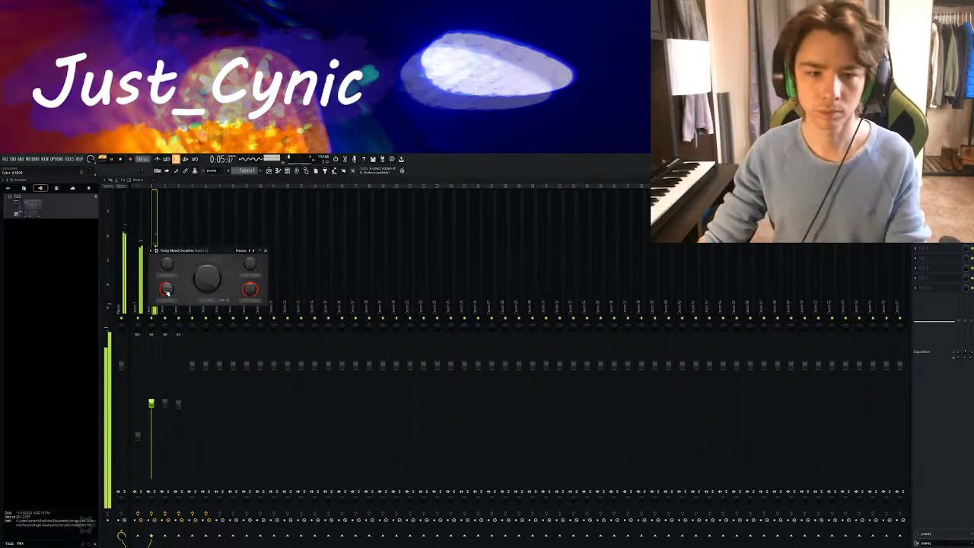
drag(207, 281, 207, 273)
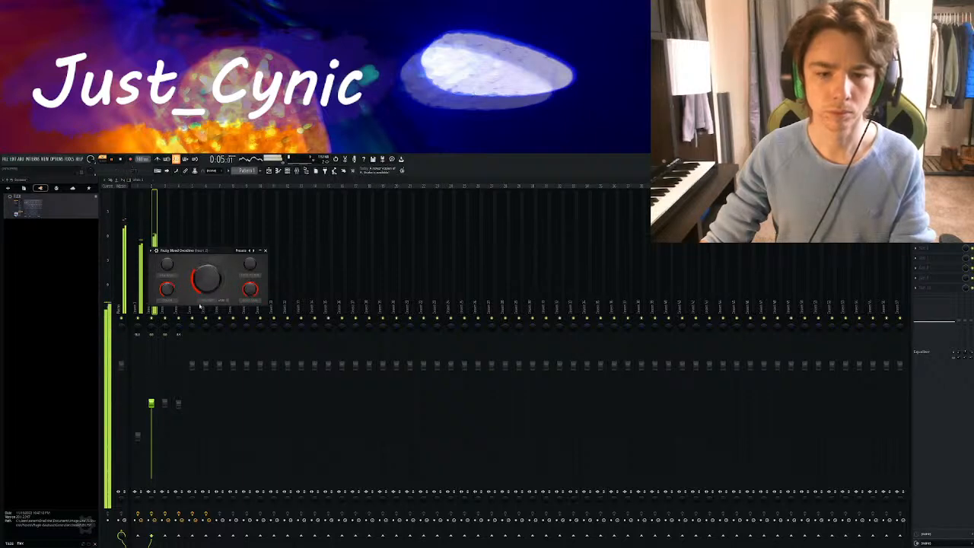
click(140, 441)
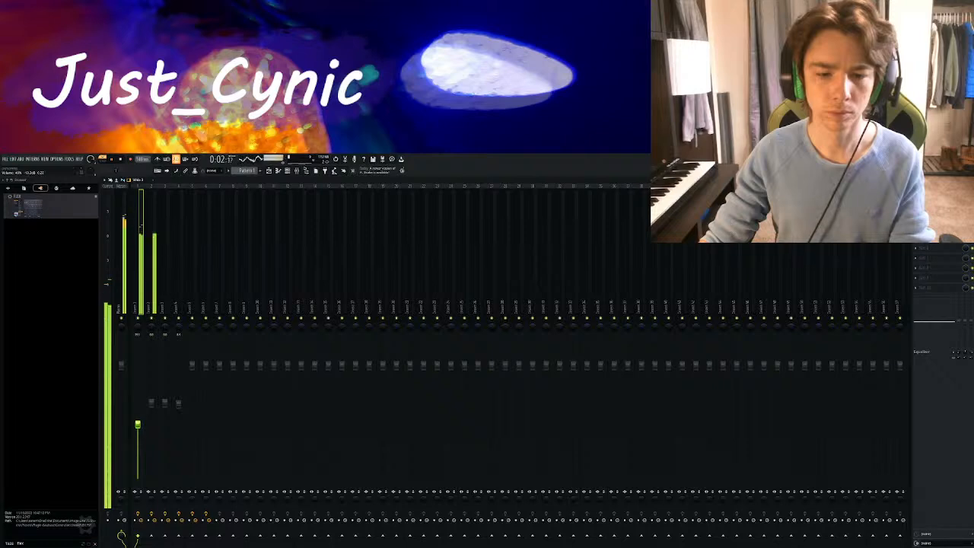
Shape Insert 2 with Fruity Parametric EQ 2, rolling off highs and lows and boosting the mids, and show the playlist
click(150, 354)
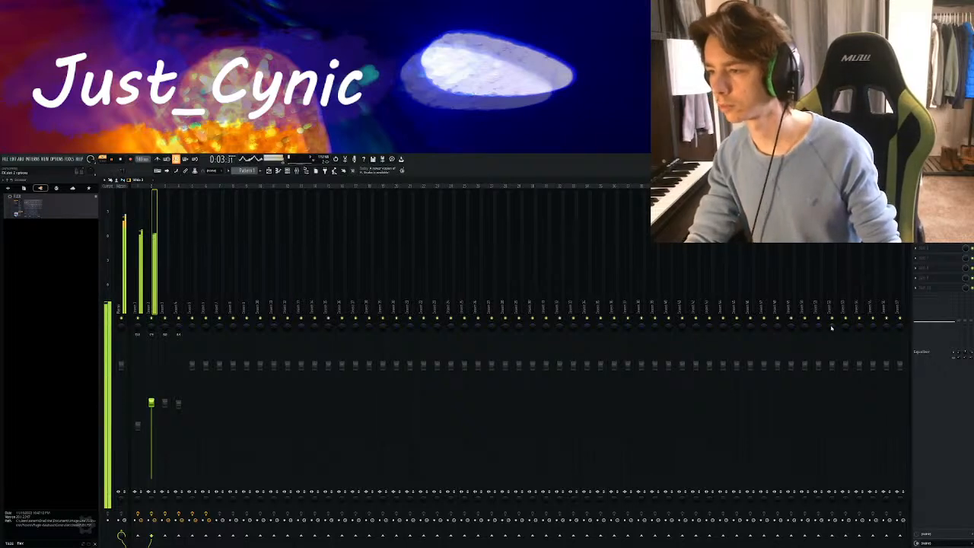
click(841, 345)
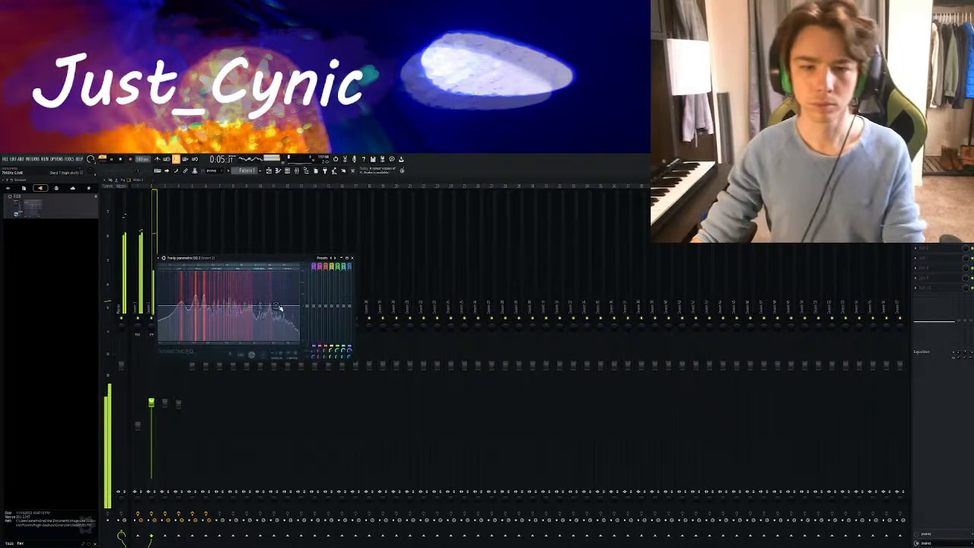
drag(279, 306, 275, 338)
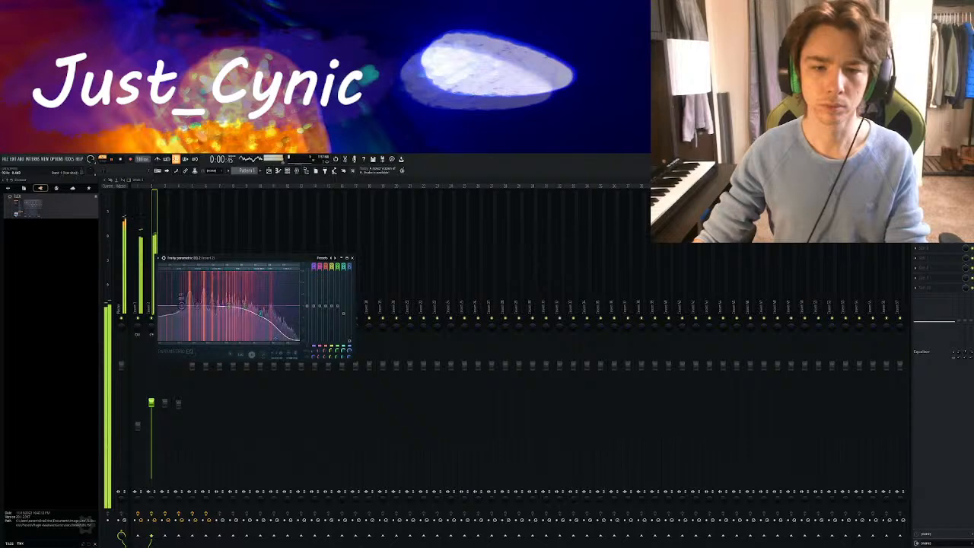
drag(185, 336, 192, 338)
drag(214, 306, 234, 300)
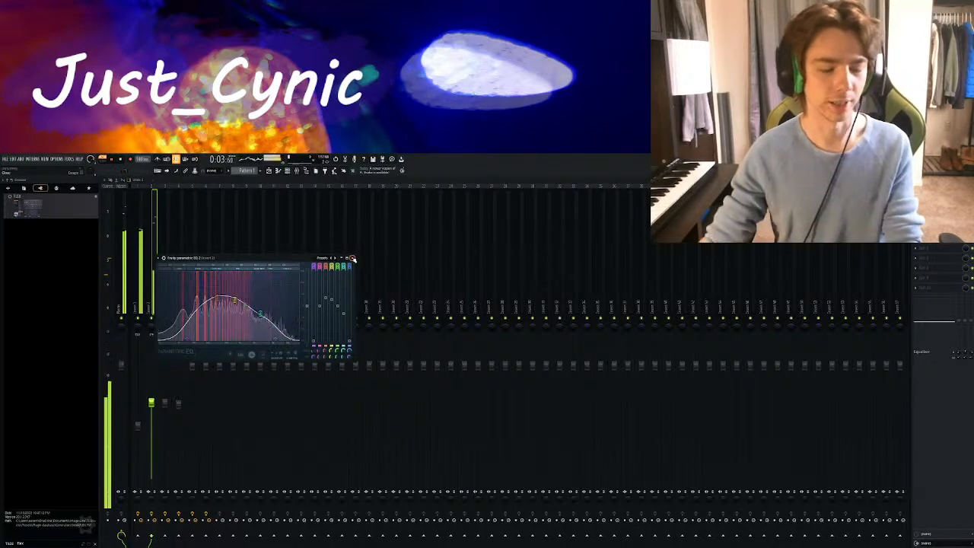
key(space)
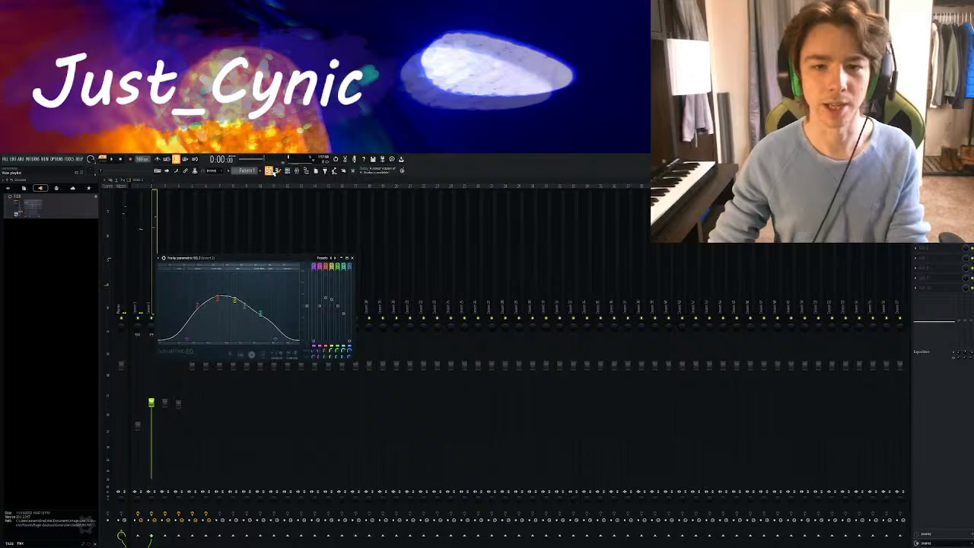
click(268, 170)
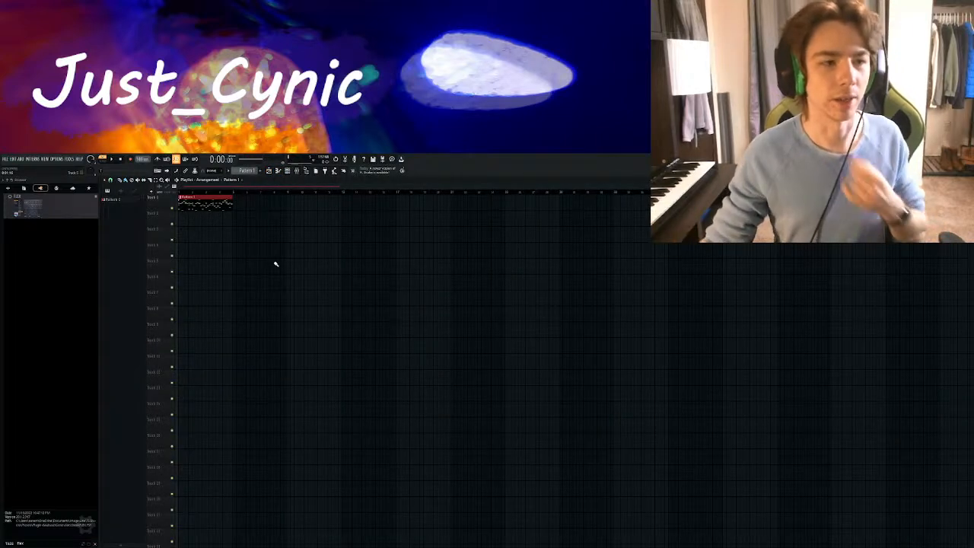
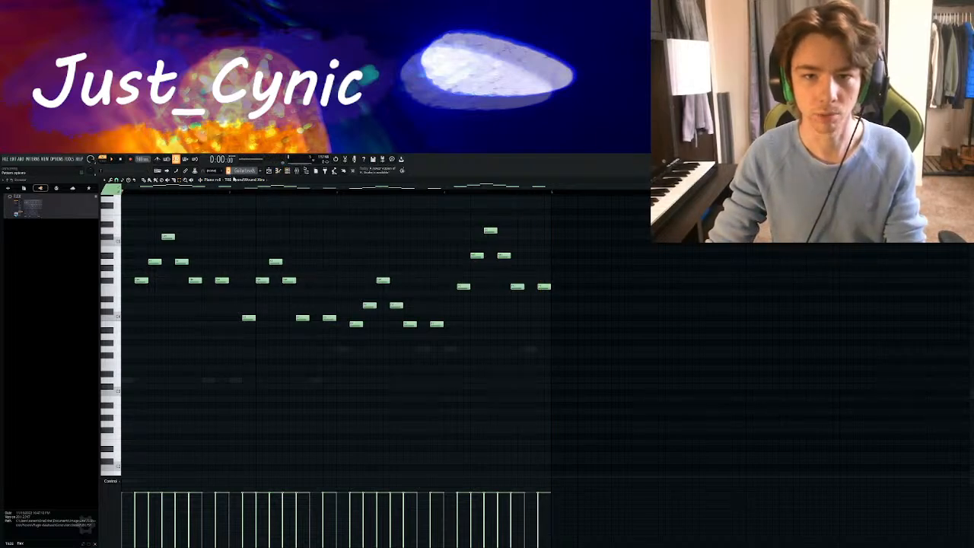
Cut all notes of the sixth channel, 808 Mangled, from Pattern 1 in the piano roll
scroll(235, 173, up, 1)
click(289, 172)
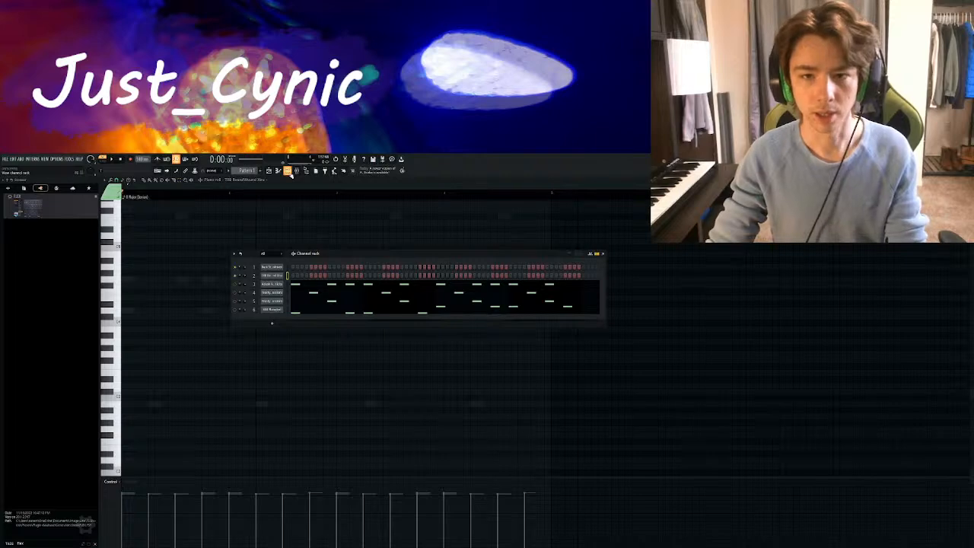
click(260, 172)
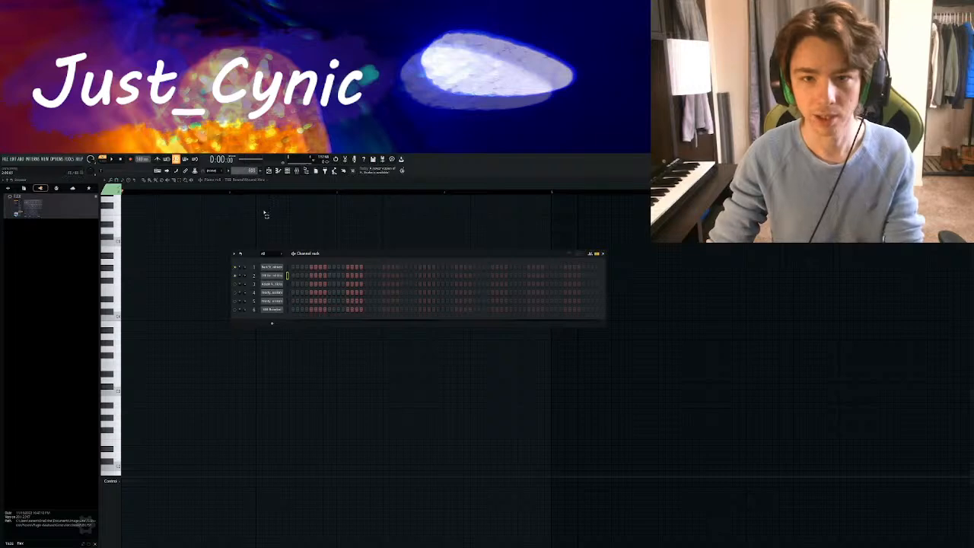
click(235, 180)
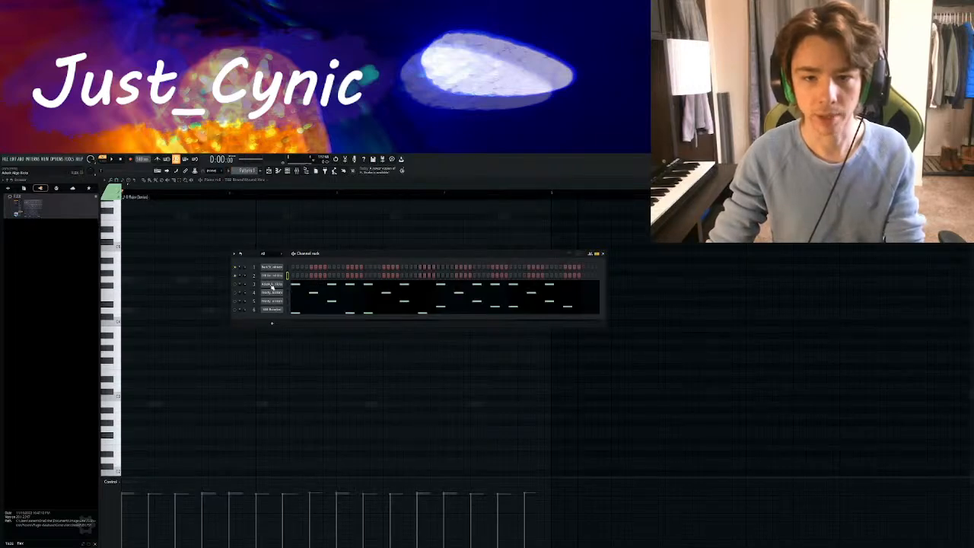
click(299, 312)
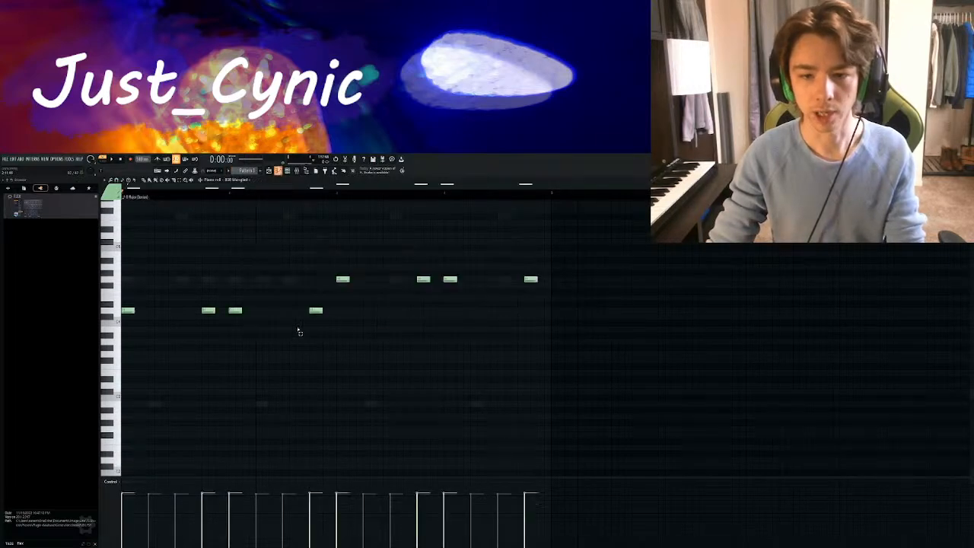
drag(592, 252, 46, 404)
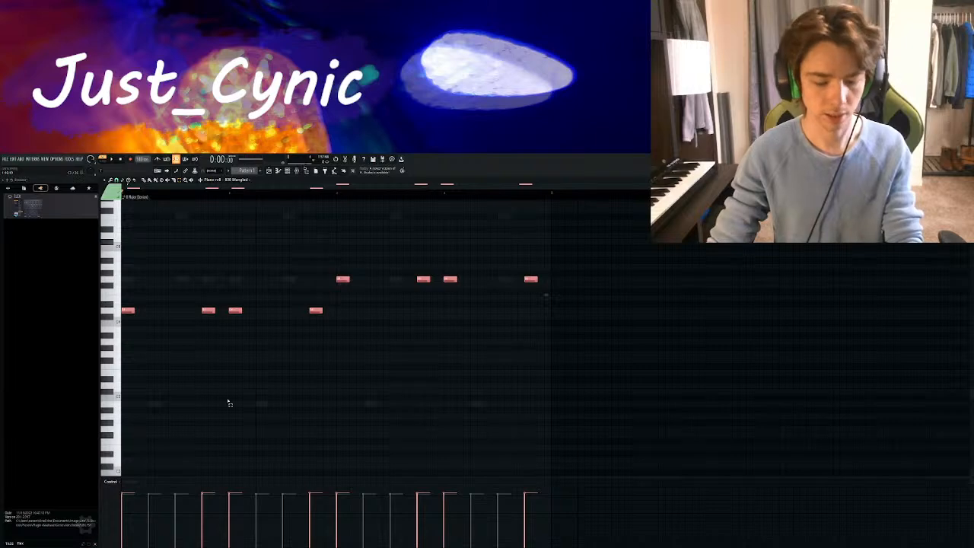
key(Delete)
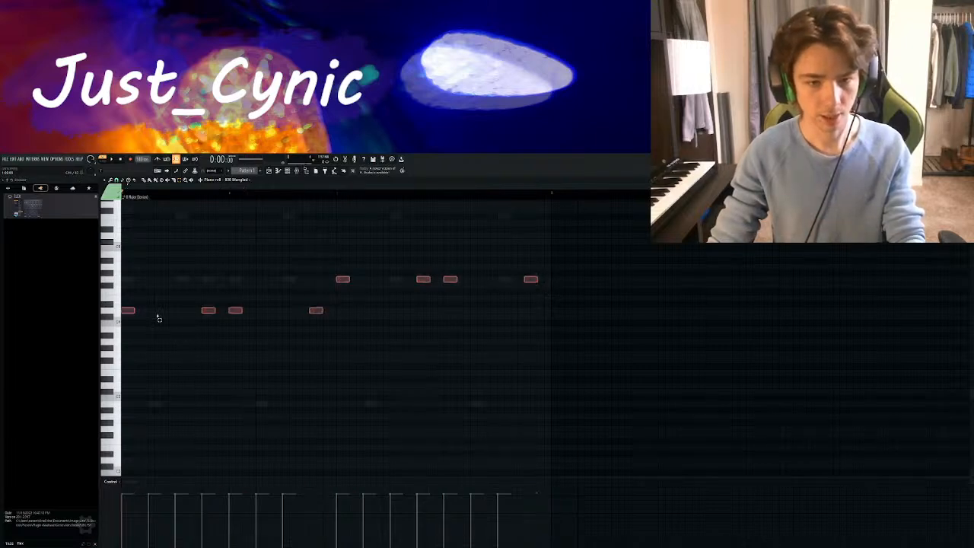
Paste the cut notes into the 808 Mangled channel of the 808 pattern and play that pattern
click(229, 171)
click(236, 189)
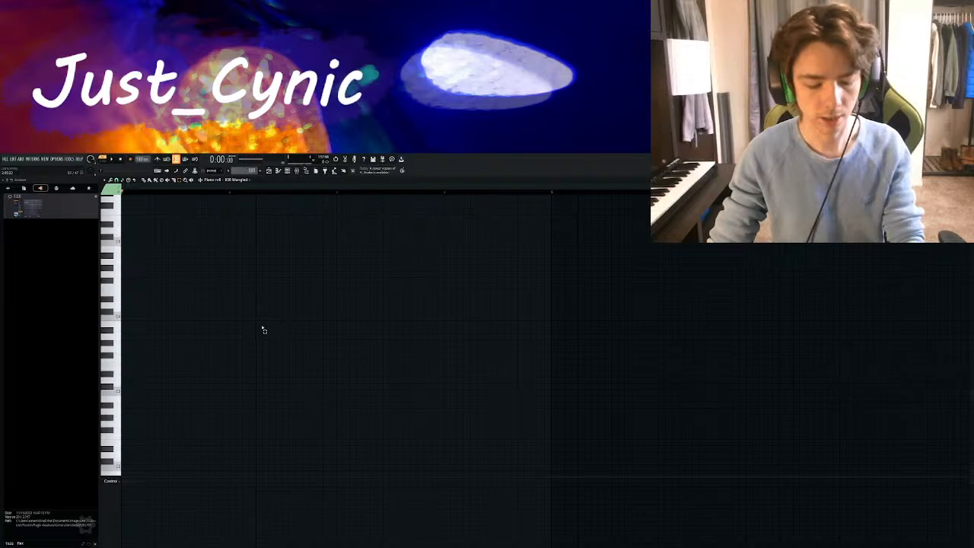
key(ctrl+v)
key(space)
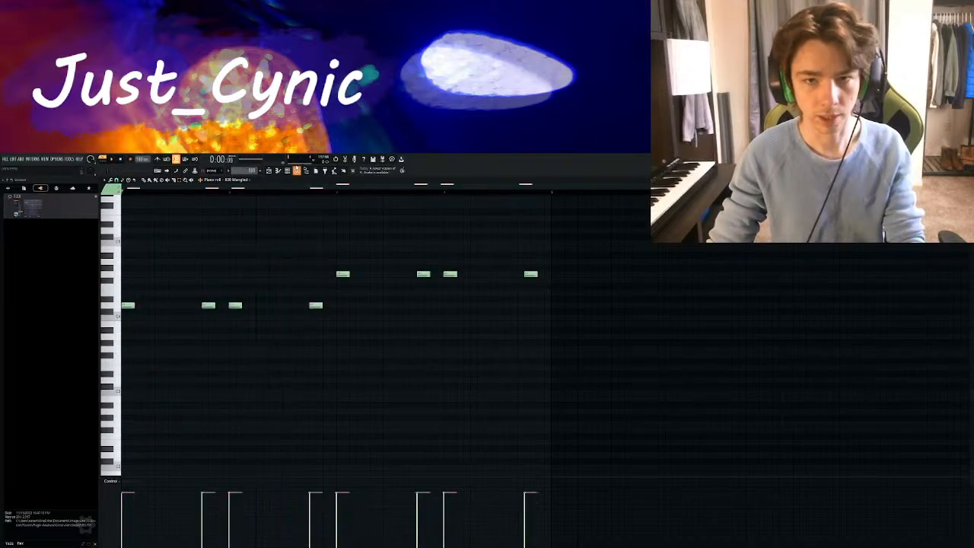
key(space)
key(F6)
key(space)
click(603, 253)
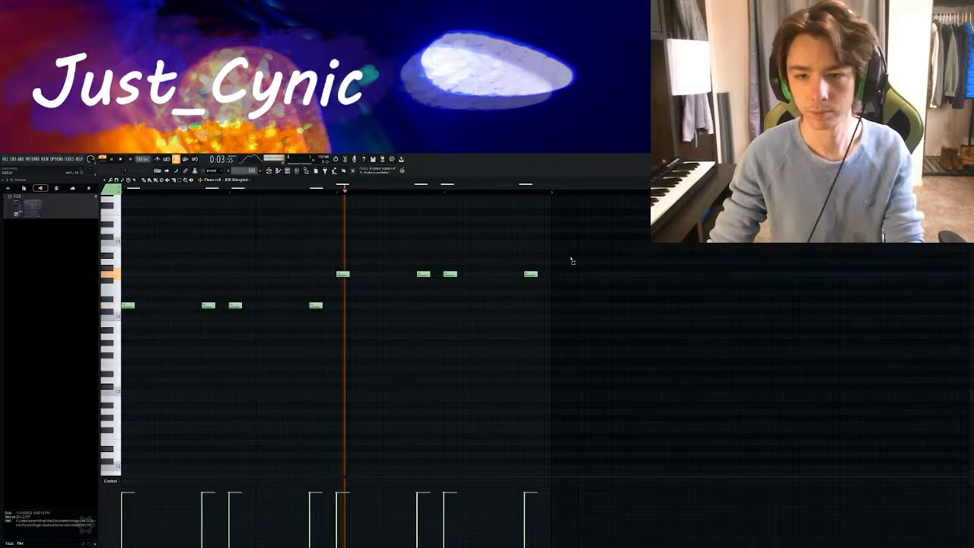
Extend all the notes in the 808 pattern to twice their length and play the pattern back
drag(570, 258, 122, 358)
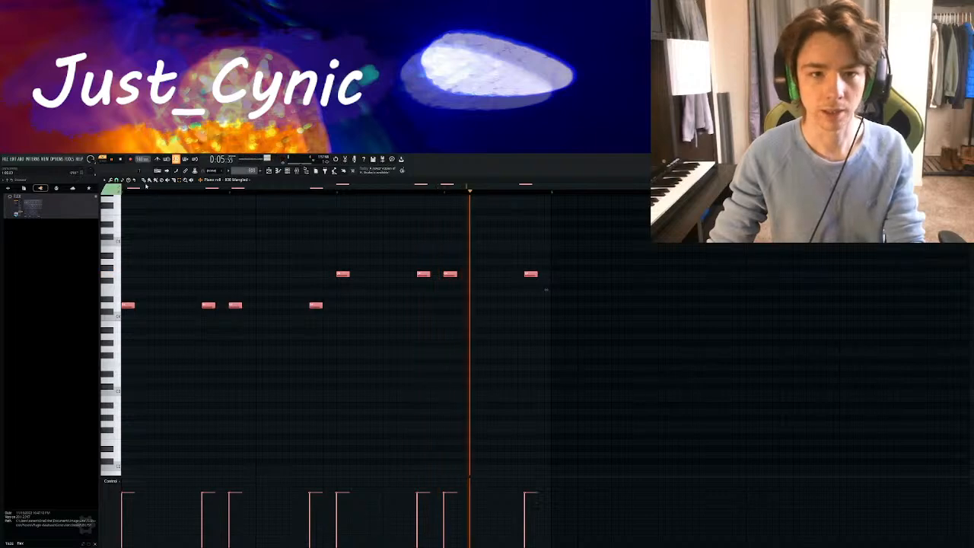
drag(135, 305, 148, 307)
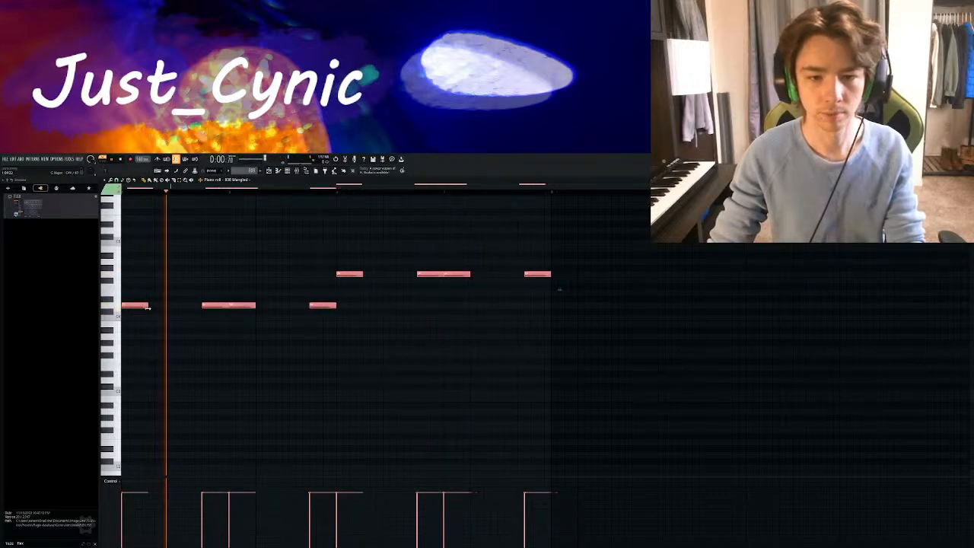
click(332, 362)
right_click(338, 361)
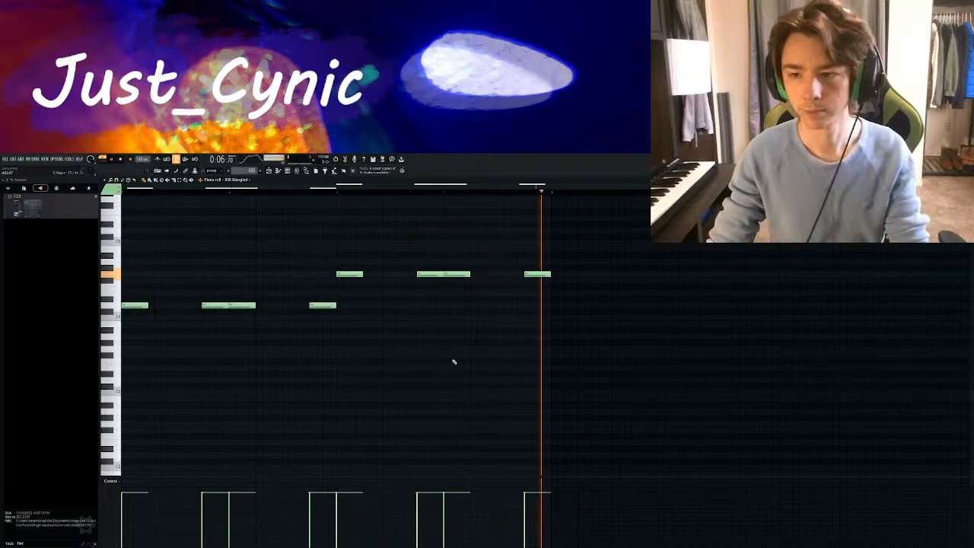
key(space)
Rename Pattern 1 as Drums in the playlist's pattern list and make GuitarLeads the active pattern
key(F5)
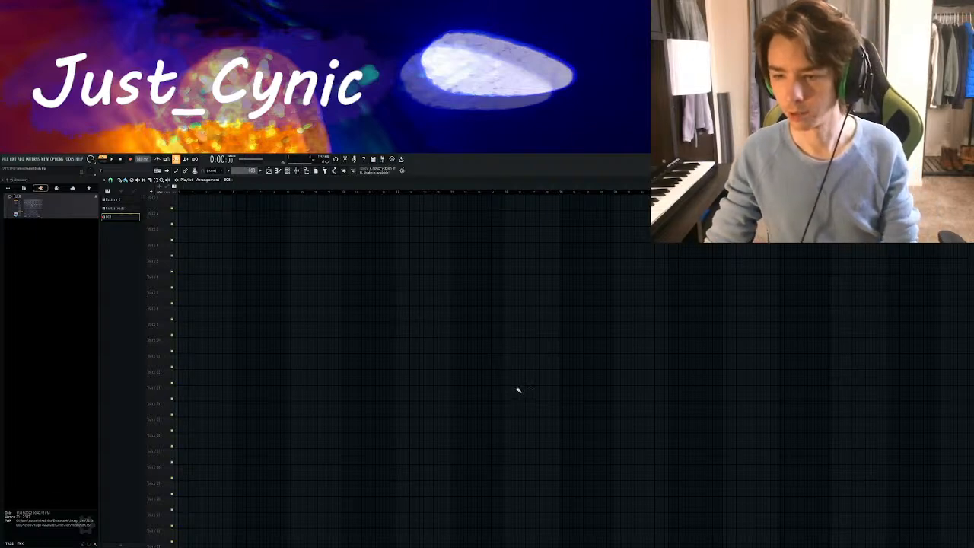
click(128, 200)
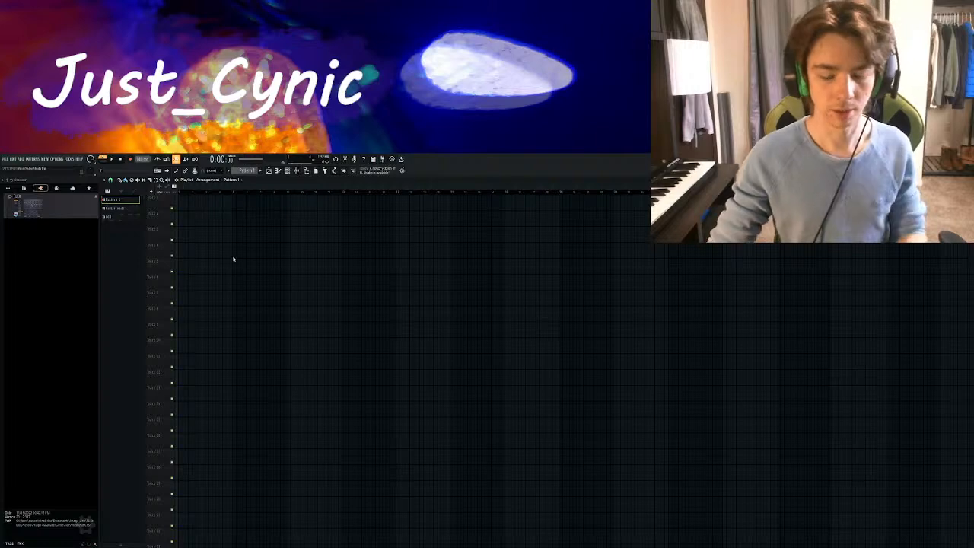
key(Return)
click(122, 208)
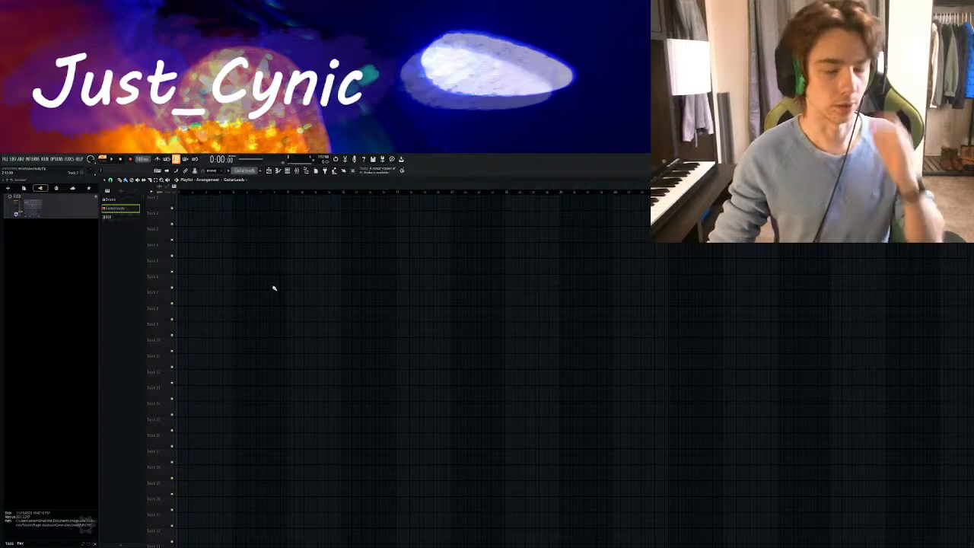
click(221, 200)
drag(227, 201, 188, 200)
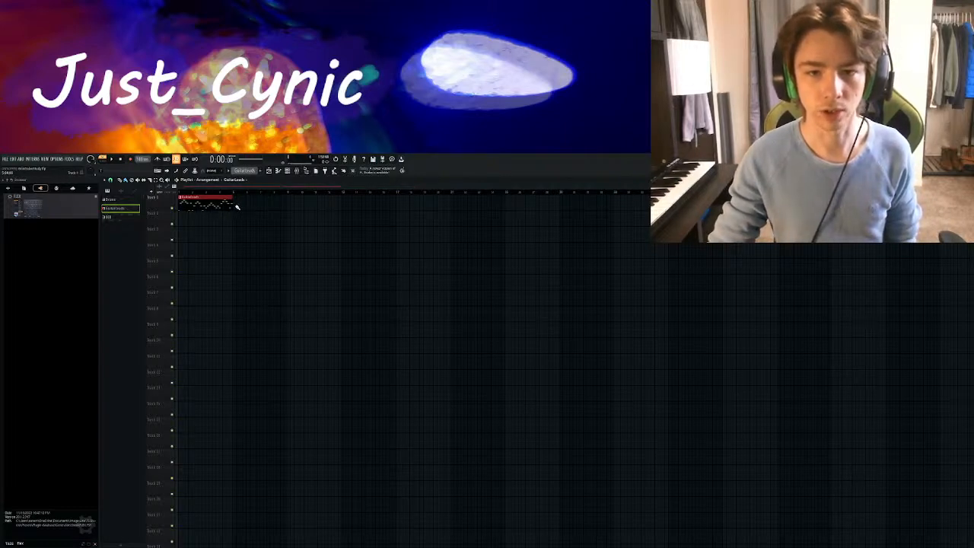
right_click(183, 207)
click(181, 205)
right_click(220, 204)
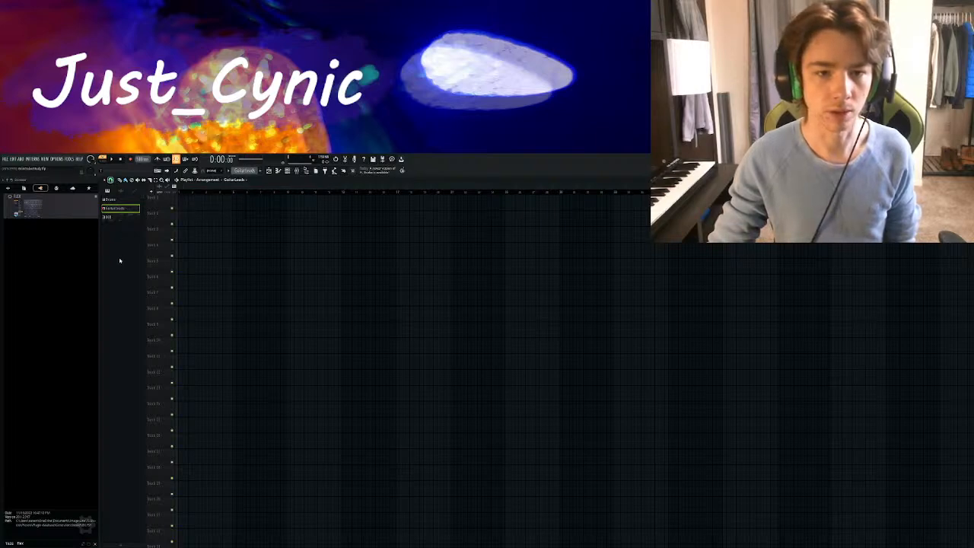
Place four consecutive GuitarLeads clips on Track 1 of the playlist, beginning at the start of the song
click(181, 205)
drag(233, 206, 301, 205)
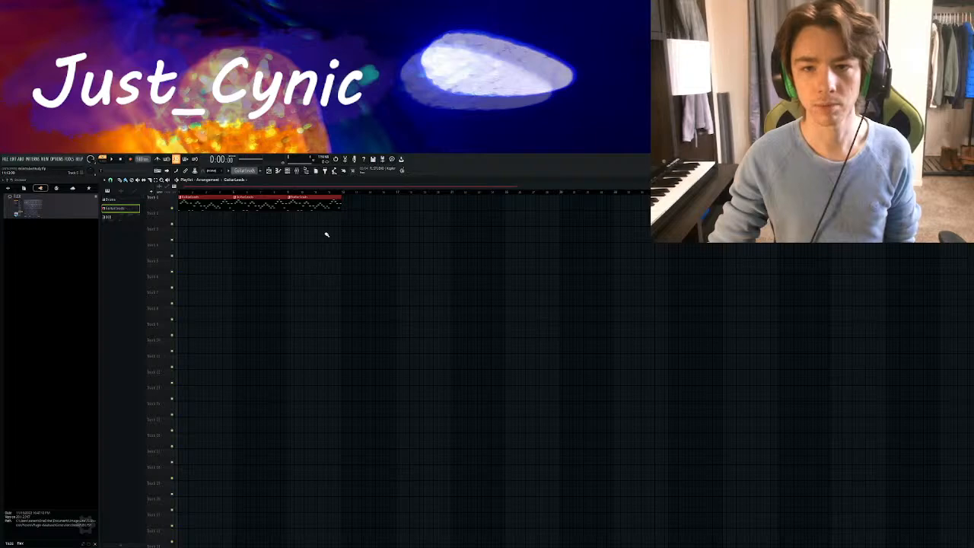
click(344, 206)
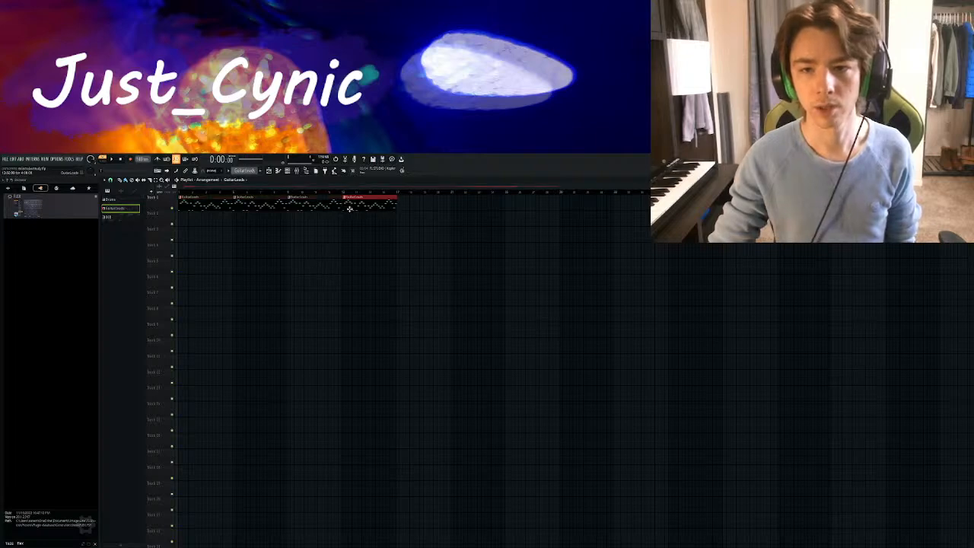
Place three consecutive Drums clips on Track 2, aligned with the second to fourth GuitarLeads clips
scroll(347, 199, up, 2)
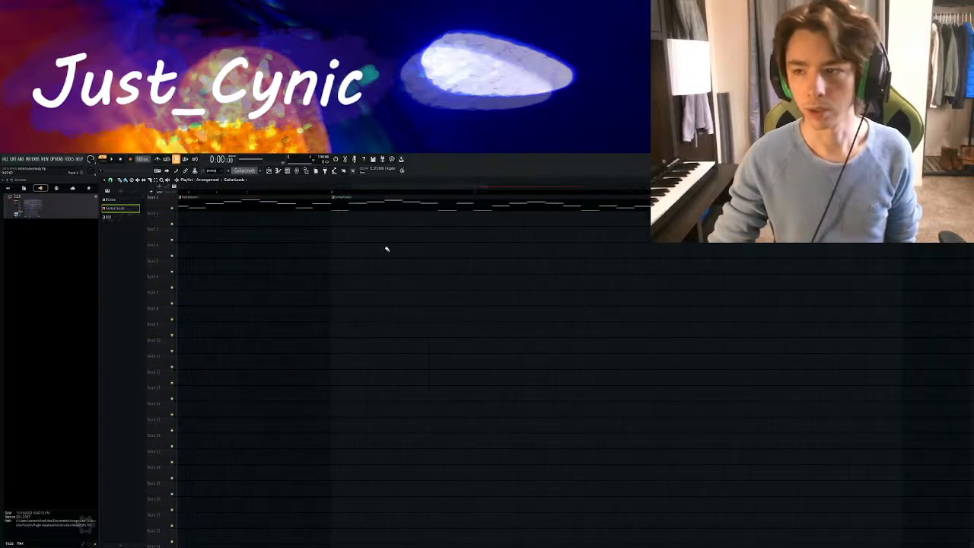
drag(186, 290, 346, 290)
scroll(391, 193, down, 3)
click(118, 200)
drag(279, 220, 487, 223)
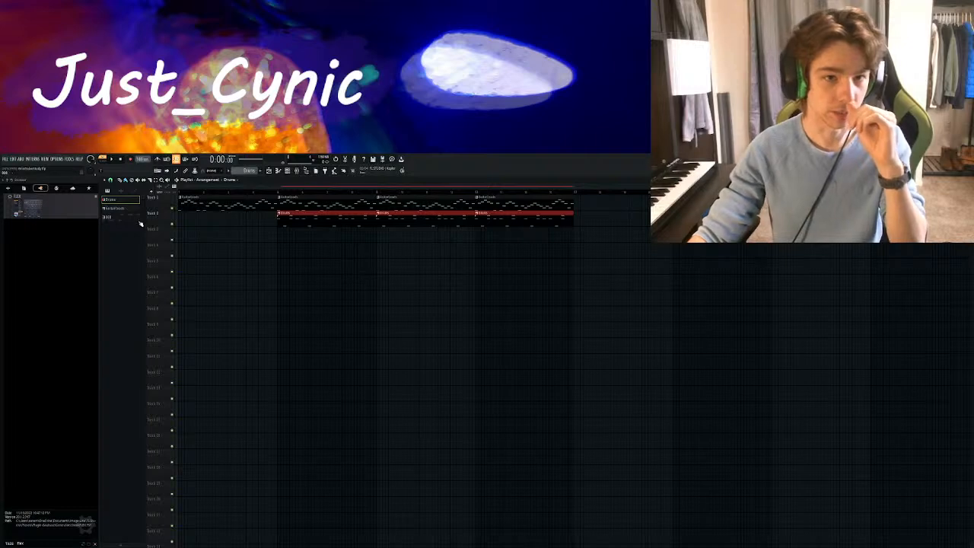
drag(539, 288, 377, 311)
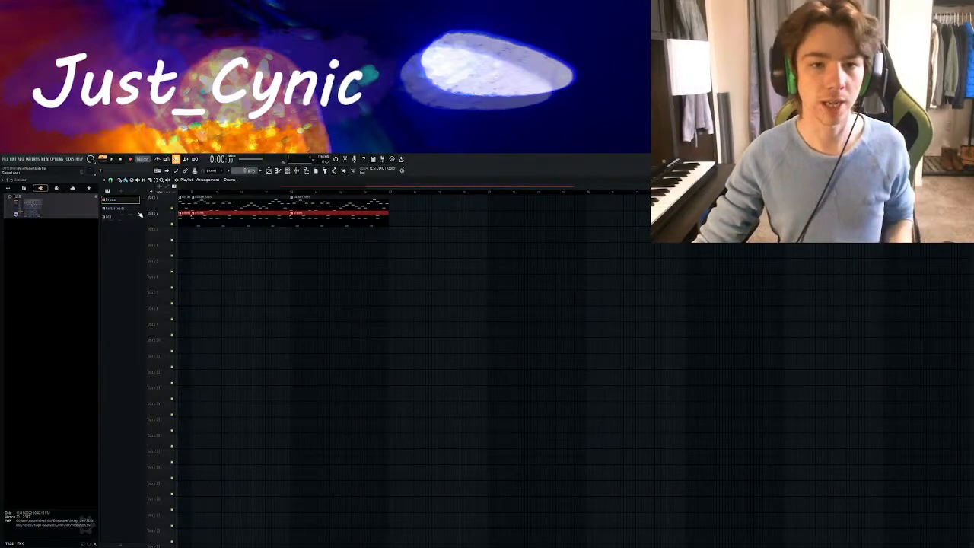
Add two more GuitarLeads clips on Track 1, leaving a short gap after the first four
click(347, 207)
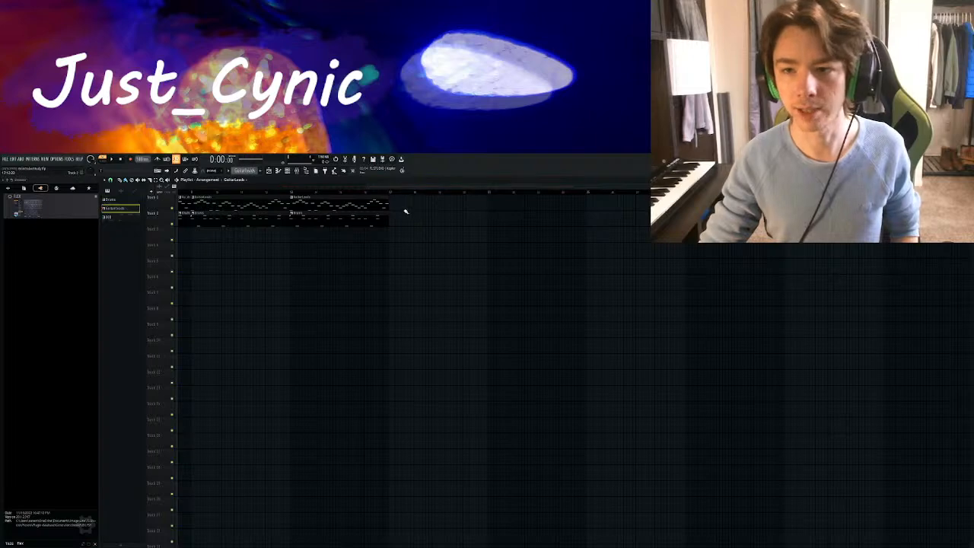
scroll(404, 192, up, 2)
drag(574, 266, 466, 272)
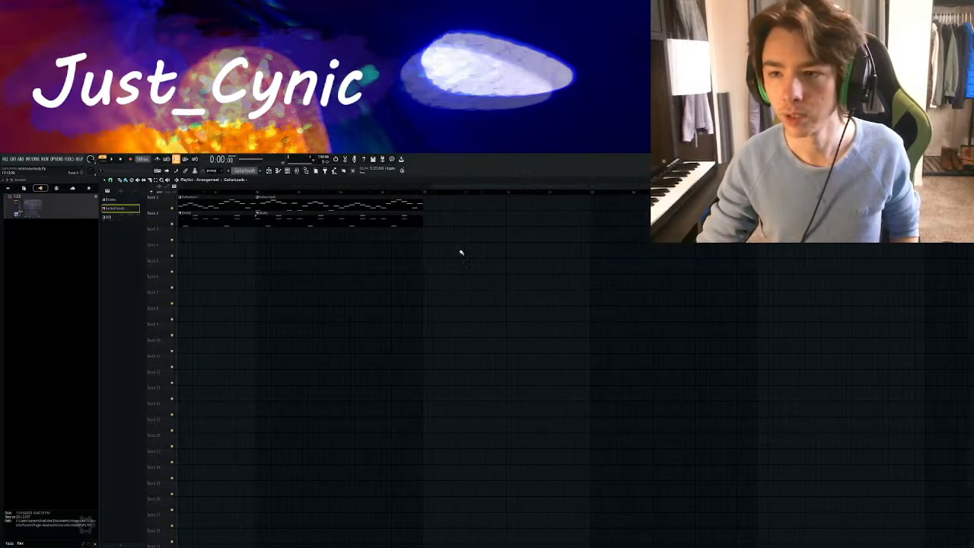
click(448, 205)
drag(458, 204, 455, 203)
drag(572, 272, 414, 277)
click(457, 205)
Place two Drums clips on Track 2 and two 808 clips on Track 3 beneath the two GuitarLeads clips after the gap
click(121, 200)
drag(288, 222, 482, 223)
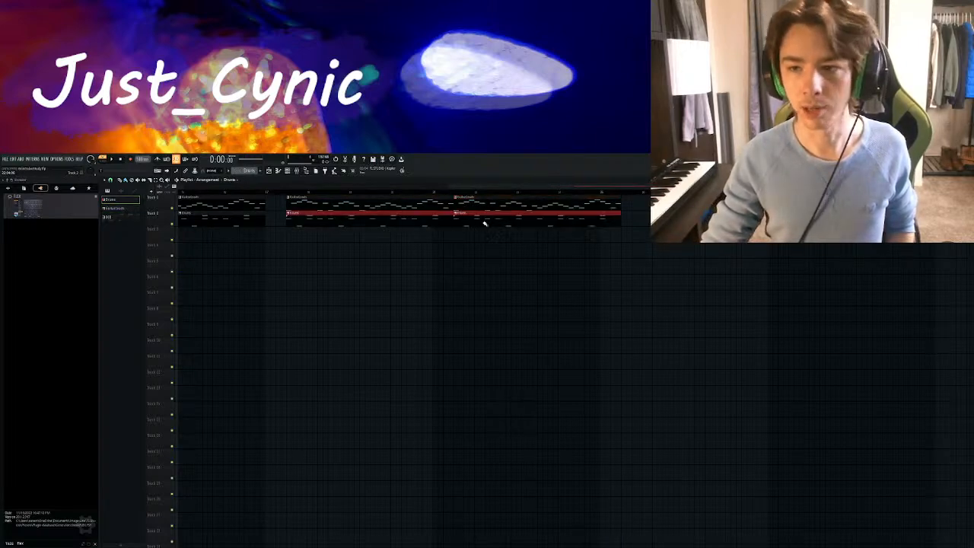
click(118, 218)
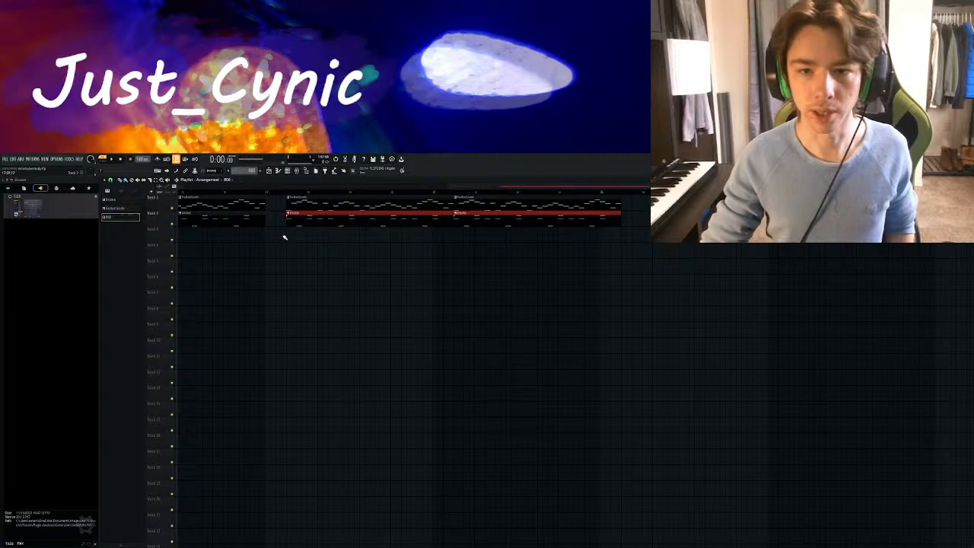
drag(288, 239, 452, 240)
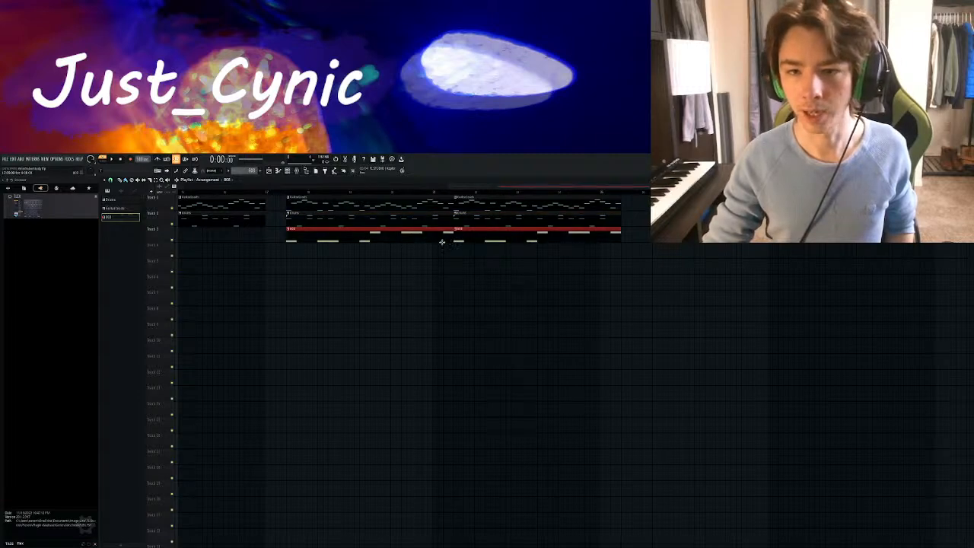
scroll(307, 195, down, 4)
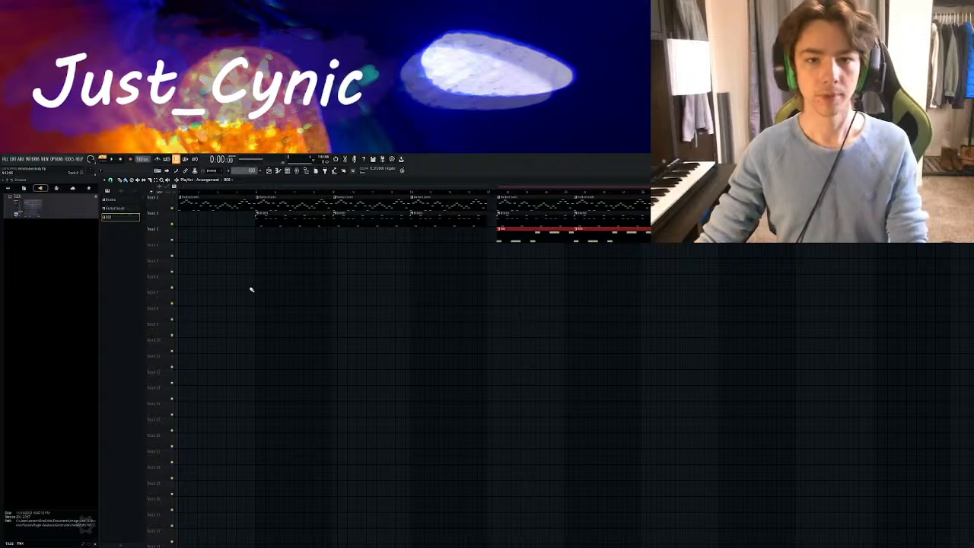
Play the arrangement in song mode through to the section where the 808 enters
click(103, 161)
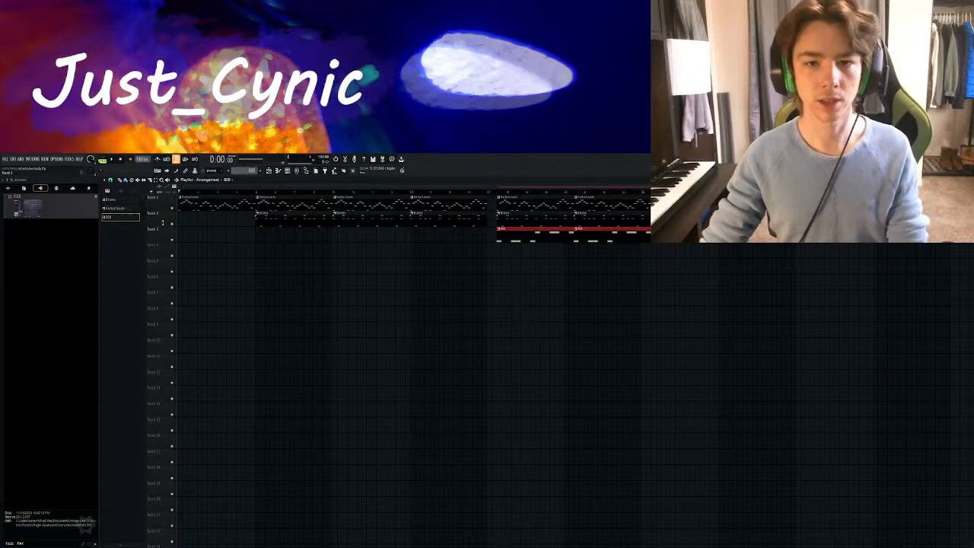
key(space)
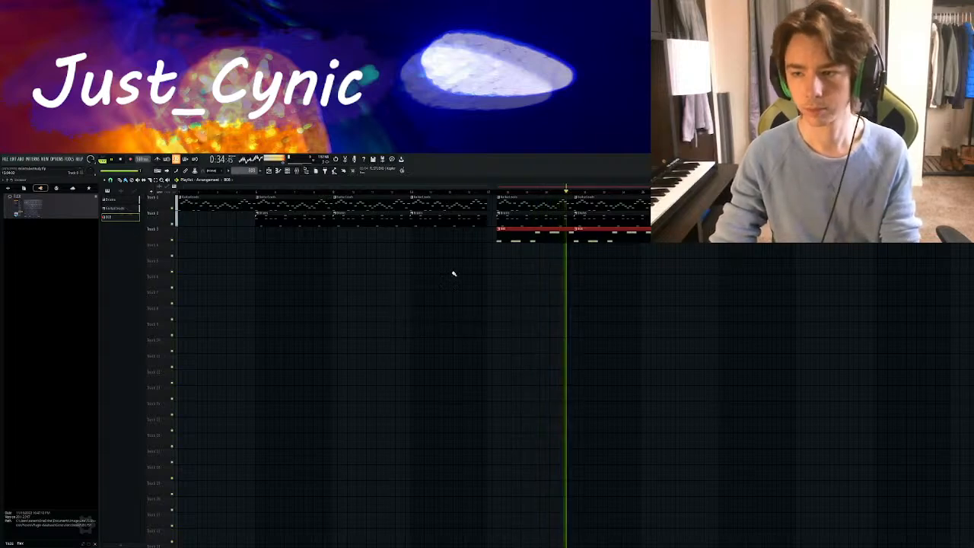
key(space)
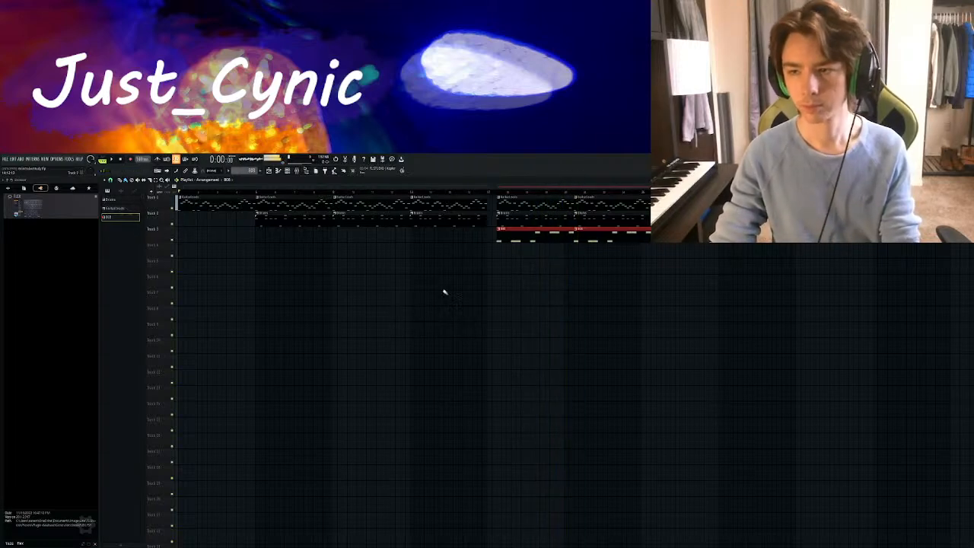
Duplicate all the notes of the 808 pattern one octave lower and listen to the layered result
double_click(507, 244)
drag(591, 234, 122, 419)
scroll(226, 416, up, 1)
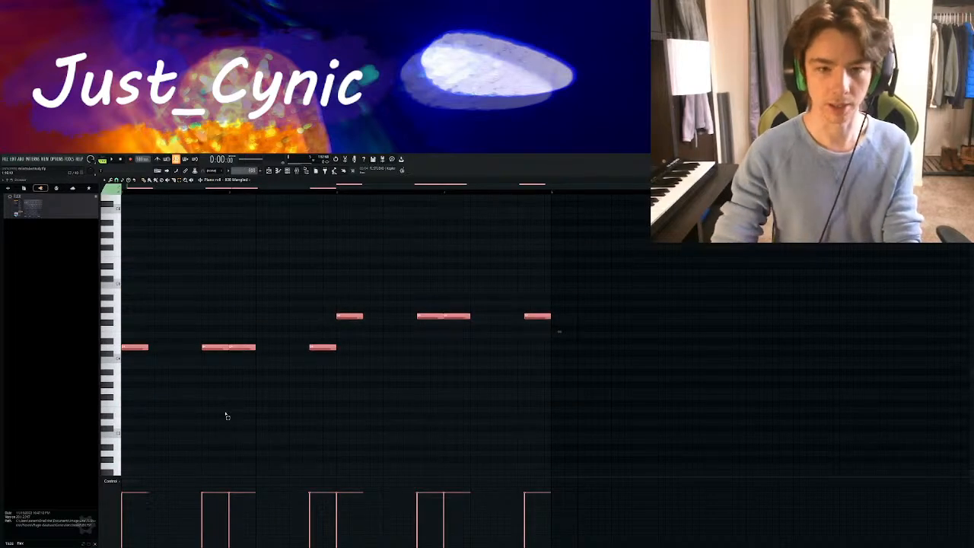
scroll(227, 417, down, 2)
key(space)
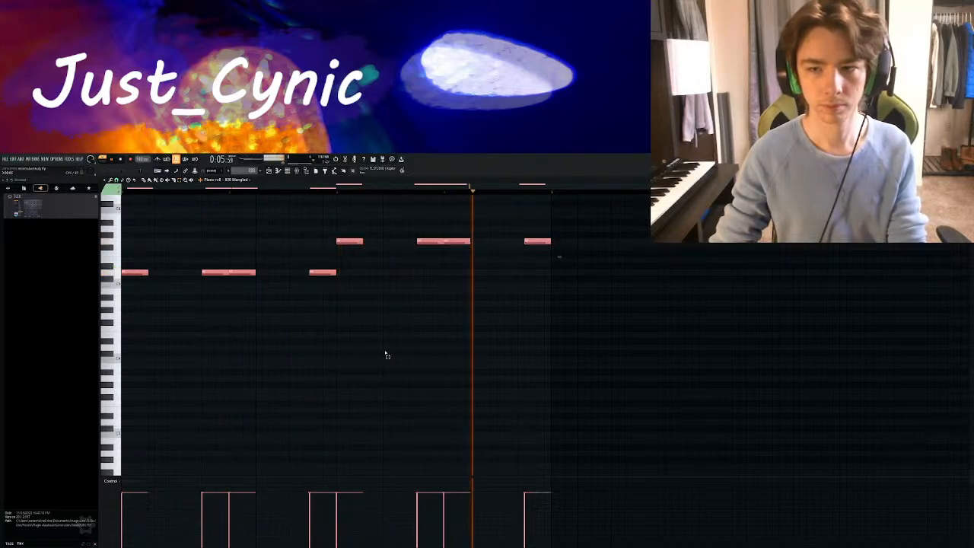
drag(606, 220, 107, 372)
key(shift+Right)
key(shift+Left)
key(ctrl+Down)
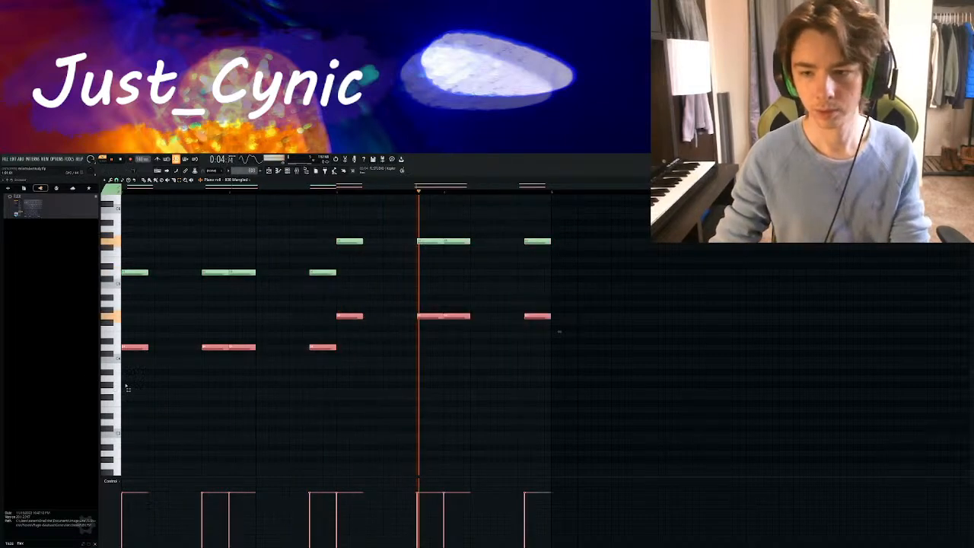
ctrl+click(280, 400)
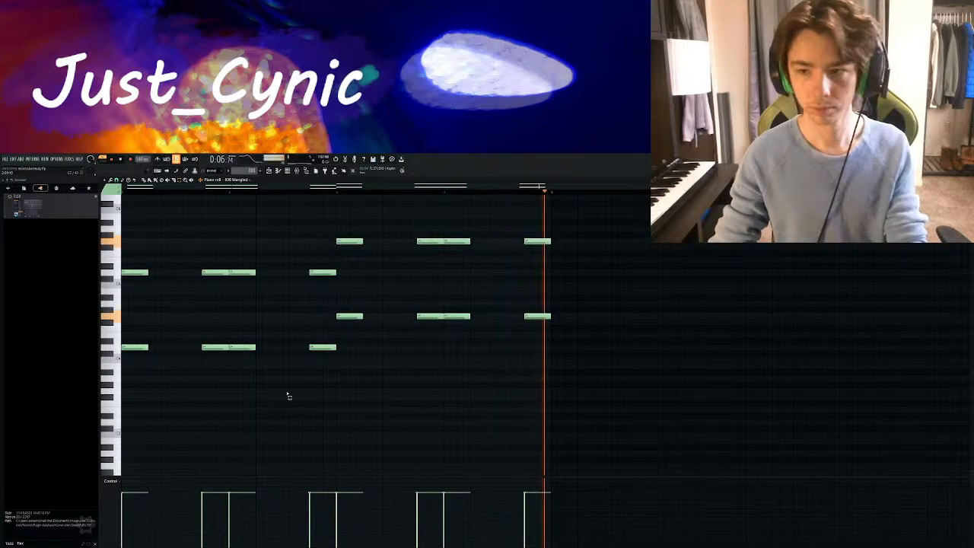
key(space)
Copy all the notes of the GuitarLeads pattern and create a new, empty pattern for a synth part
click(268, 170)
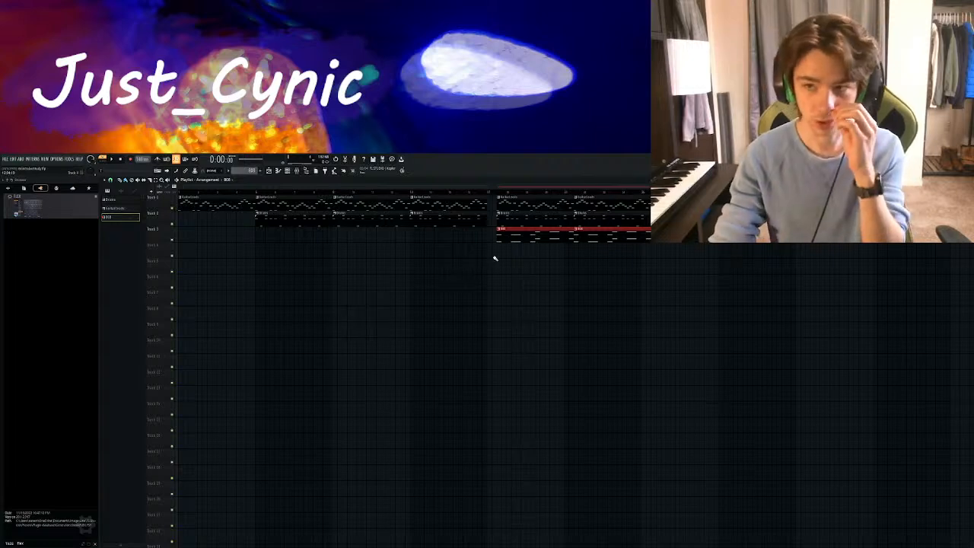
double_click(516, 204)
scroll(332, 254, down, 2)
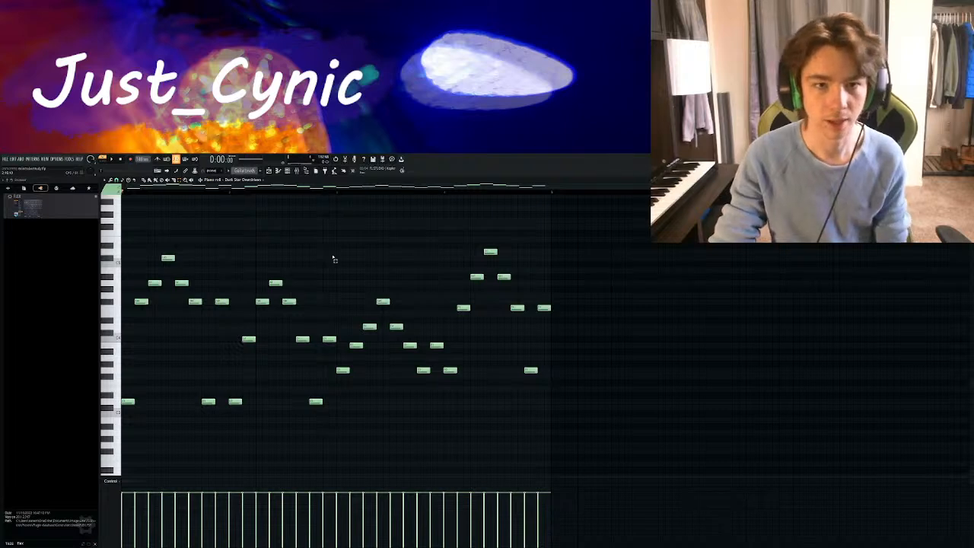
drag(559, 225, 135, 440)
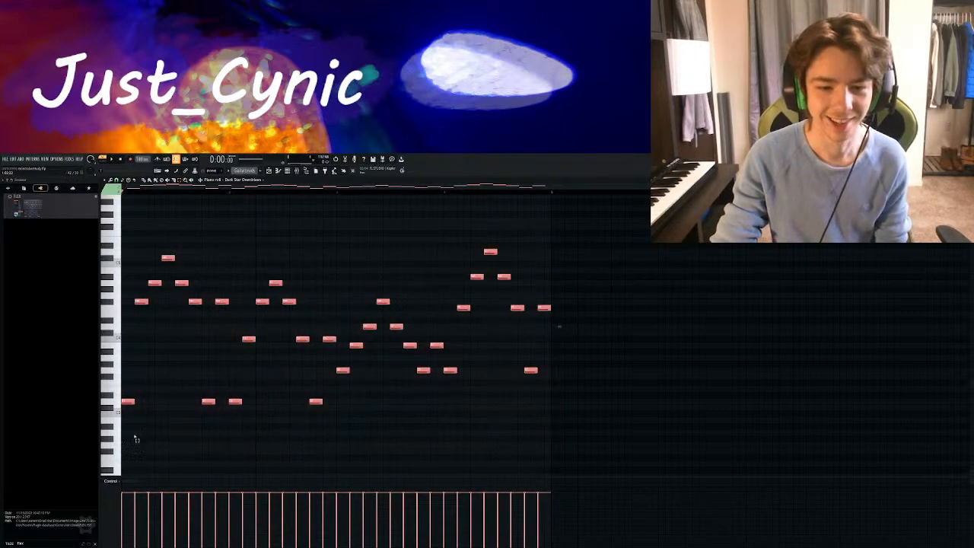
click(178, 356)
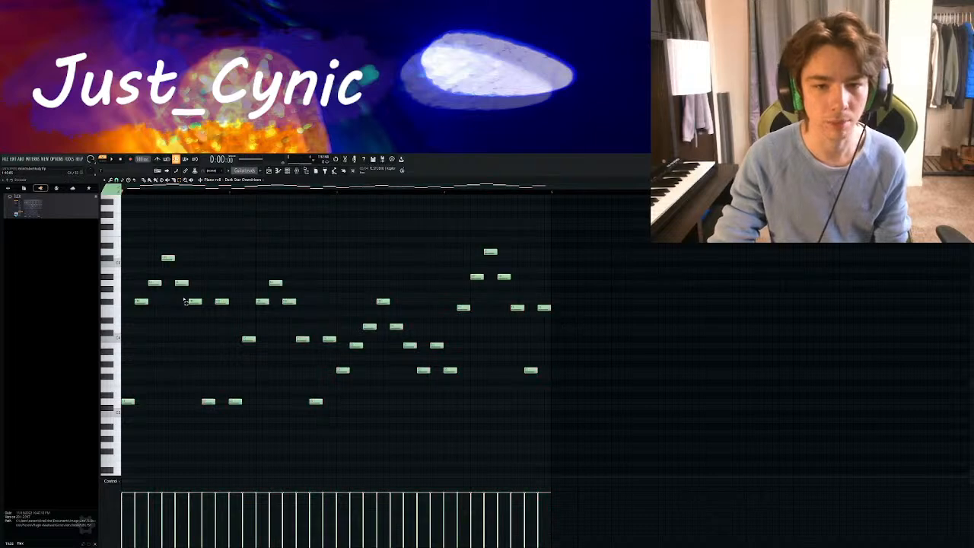
drag(575, 224, 182, 442)
click(213, 380)
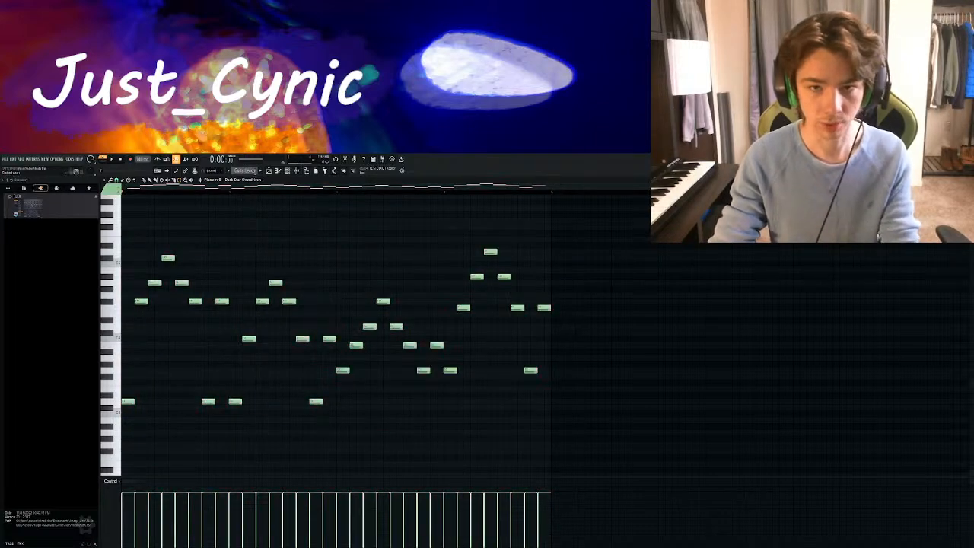
click(261, 171)
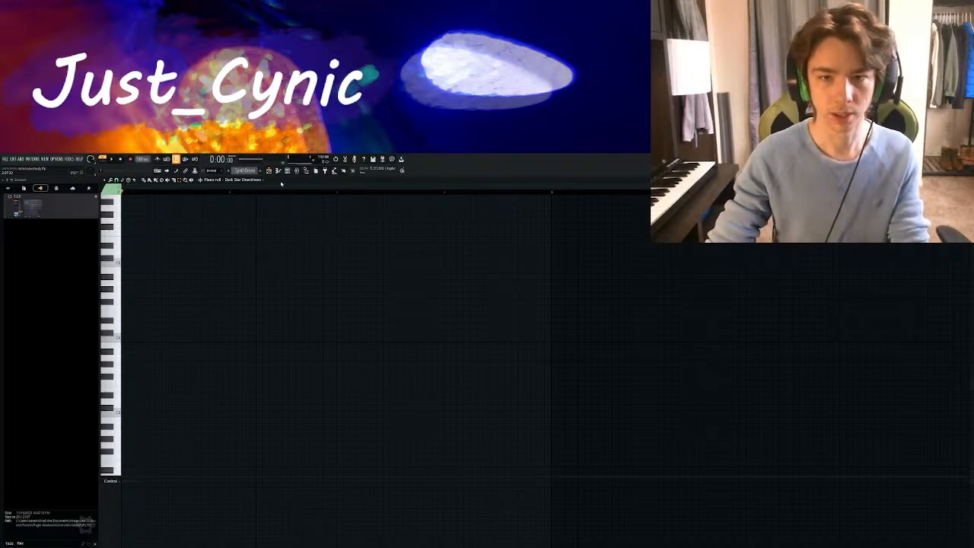
Add a FLEX instrument channel below the 808 channel and paste the copied guitar notes into the new pattern's piano roll
click(290, 170)
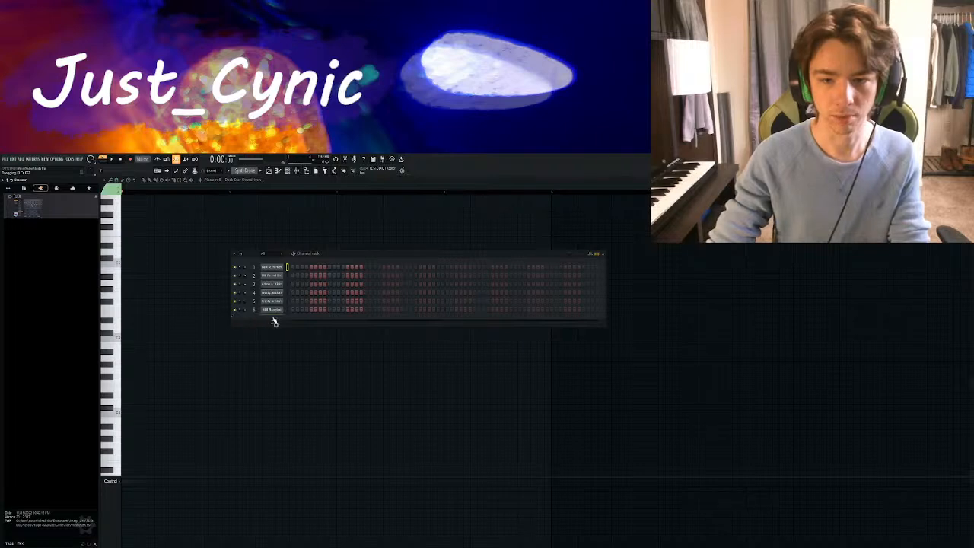
drag(274, 322, 276, 324)
click(444, 258)
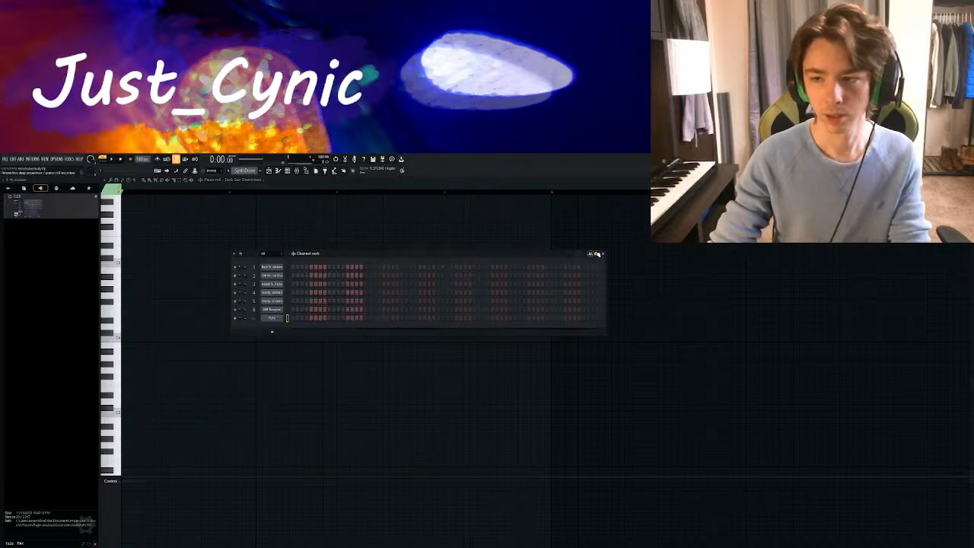
click(603, 253)
key(ctrl+v)
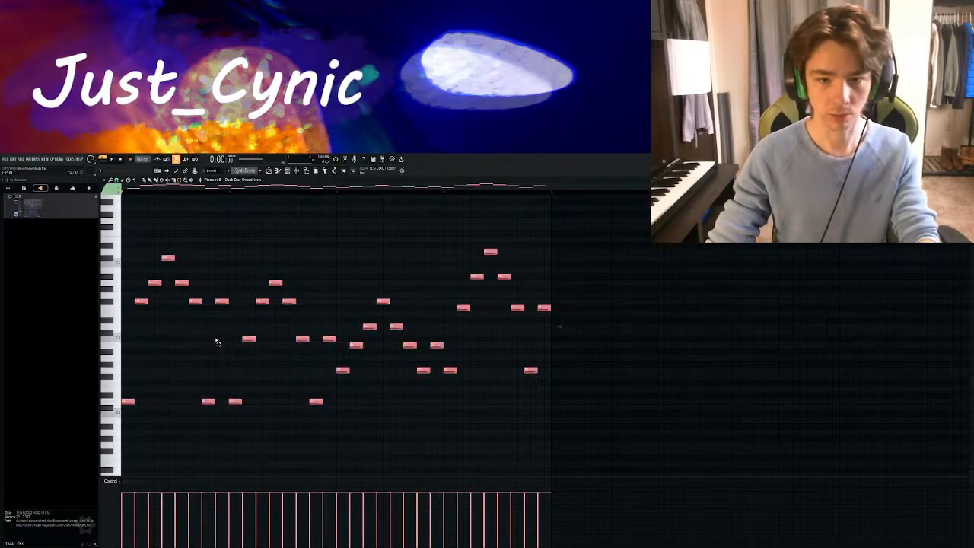
Delete every note after the first four in each of the melody's four bars, leaving only the rising notes
drag(182, 256, 195, 393)
key(Delete)
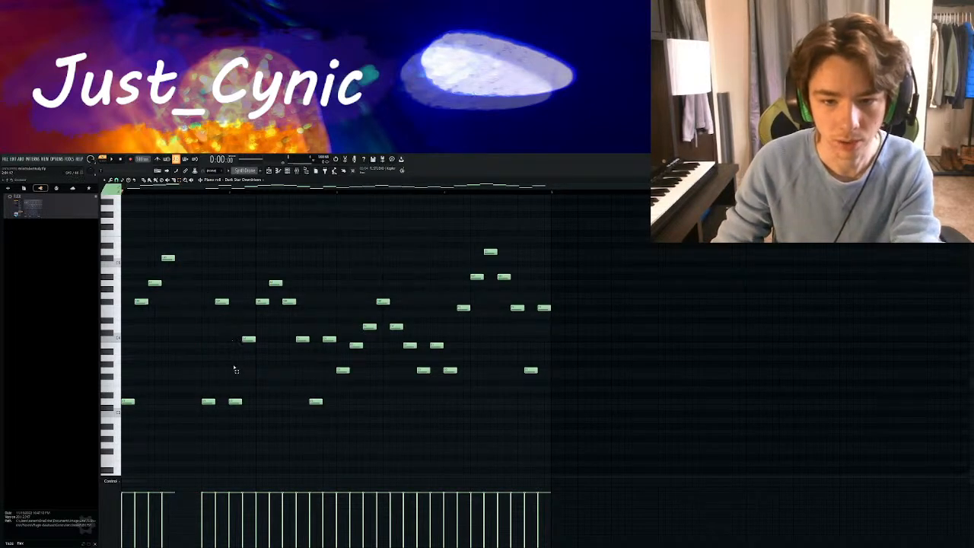
drag(229, 287, 199, 396)
drag(224, 280, 193, 423)
key(Delete)
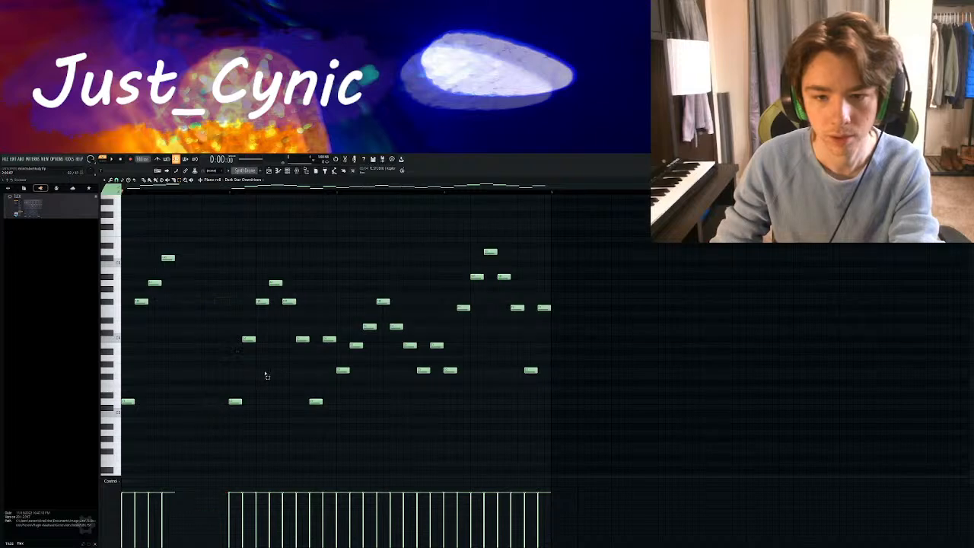
drag(293, 282, 330, 441)
key(Delete)
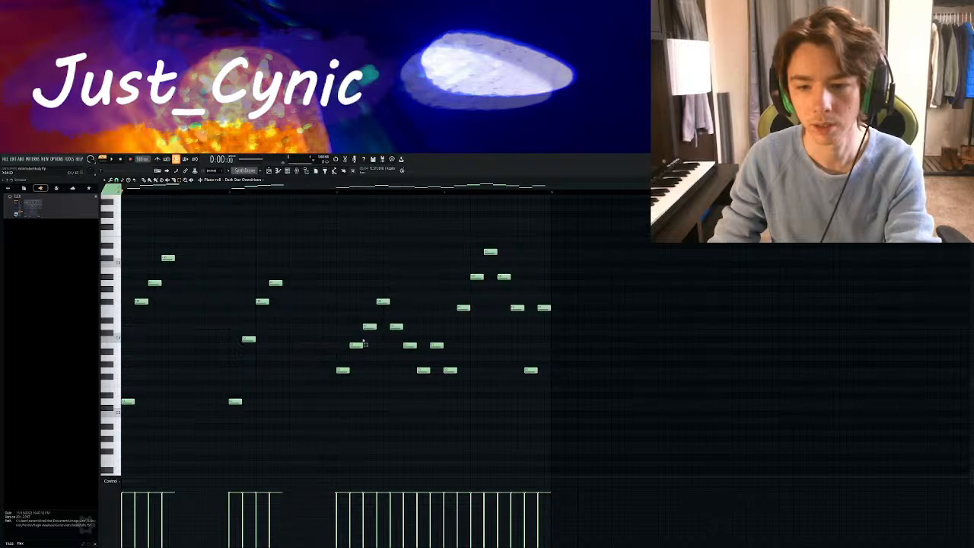
drag(393, 305, 436, 404)
key(Delete)
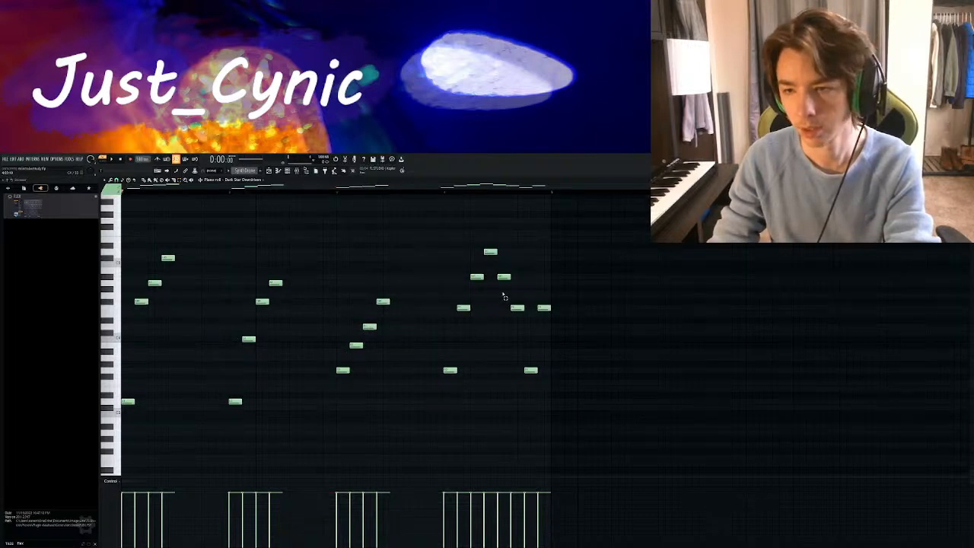
drag(507, 268, 555, 396)
key(Delete)
Shift the upper three notes of the first bar to the bar's start so all four form a stacked chord
drag(196, 236, 130, 360)
key(shift+Left)
drag(178, 243, 135, 286)
key(shift+Left)
key(shift+Left)
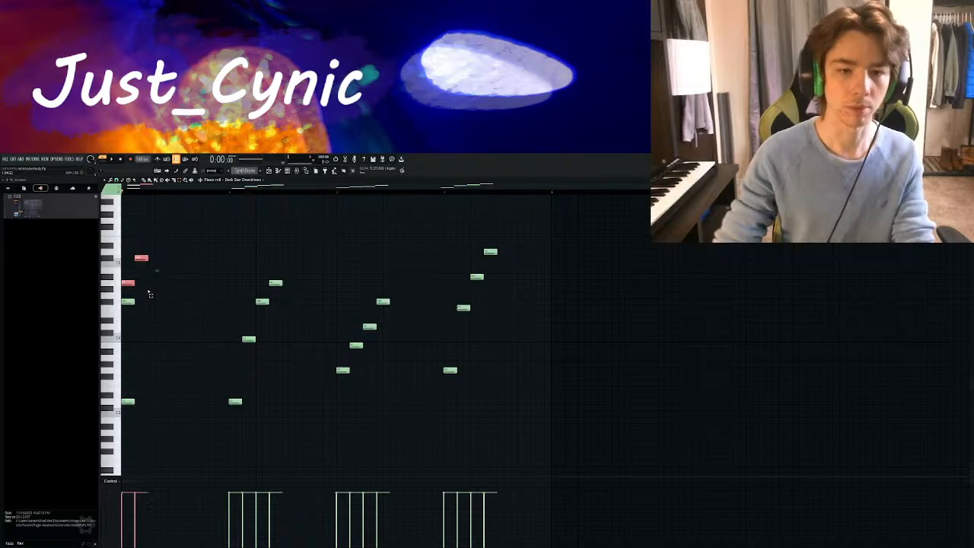
drag(181, 248, 132, 271)
key(shift+Left)
key(shift+Left)
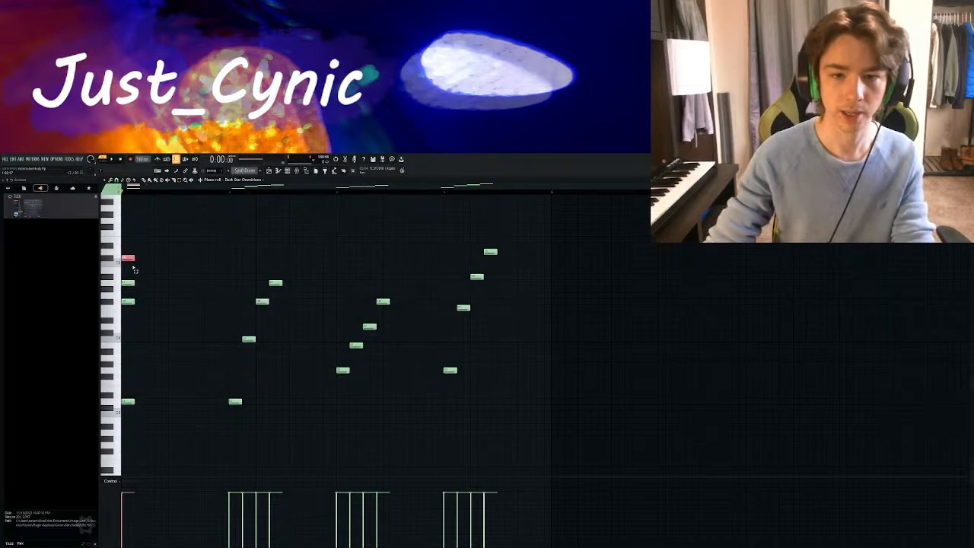
Move the upper notes of the second to fourth bars earlier, stacking the second bar's notes towards its start
drag(320, 263, 226, 372)
key(shift+Left)
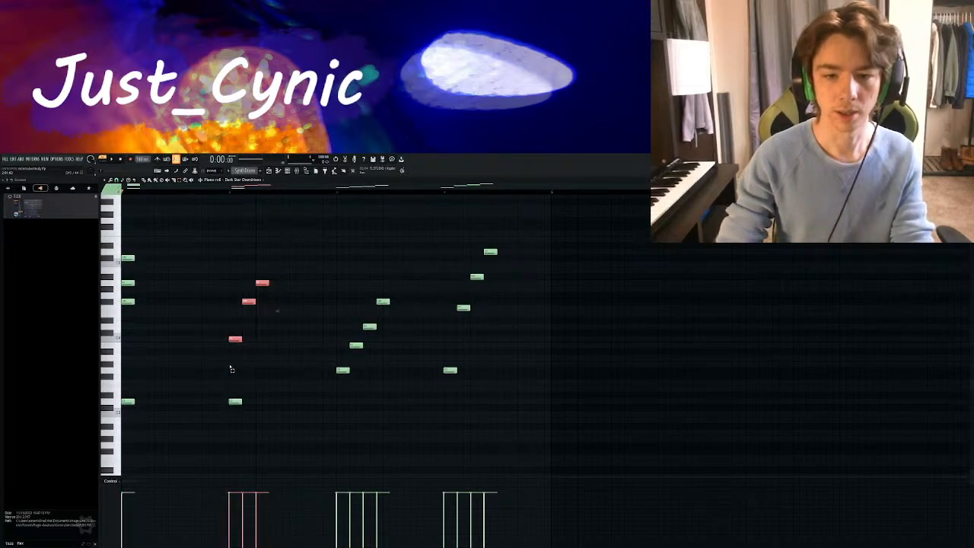
drag(511, 230, 233, 330)
key(shift+Left)
drag(499, 218, 240, 261)
click(249, 283)
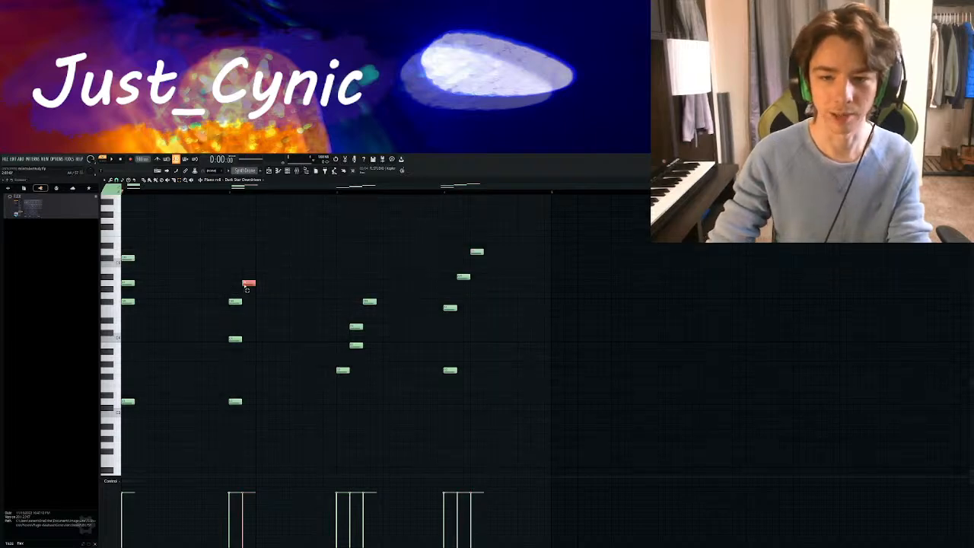
key(shift+Left)
Align the upper three notes of the third bar with its lowest note to form a chord at the bar's start
click(370, 301)
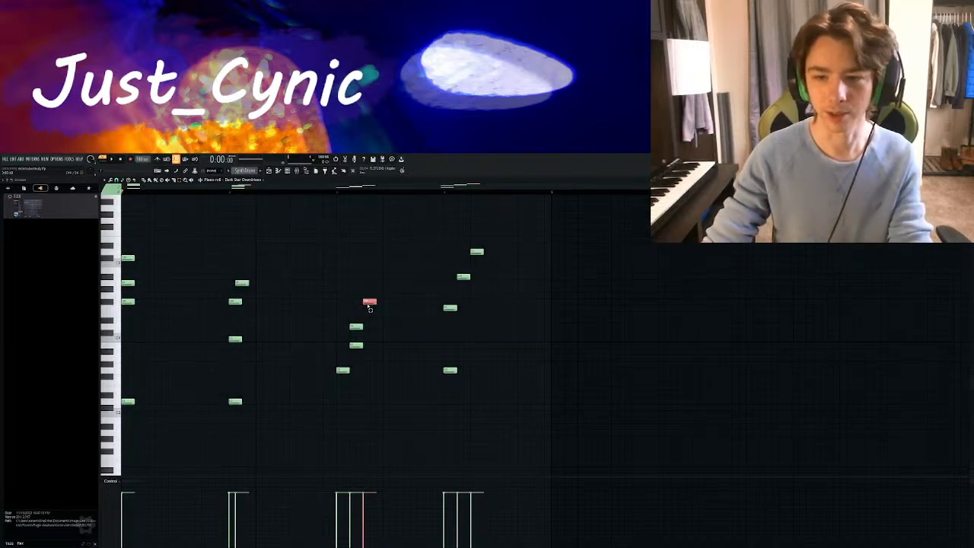
key(shift+Left)
key(shift+Left)
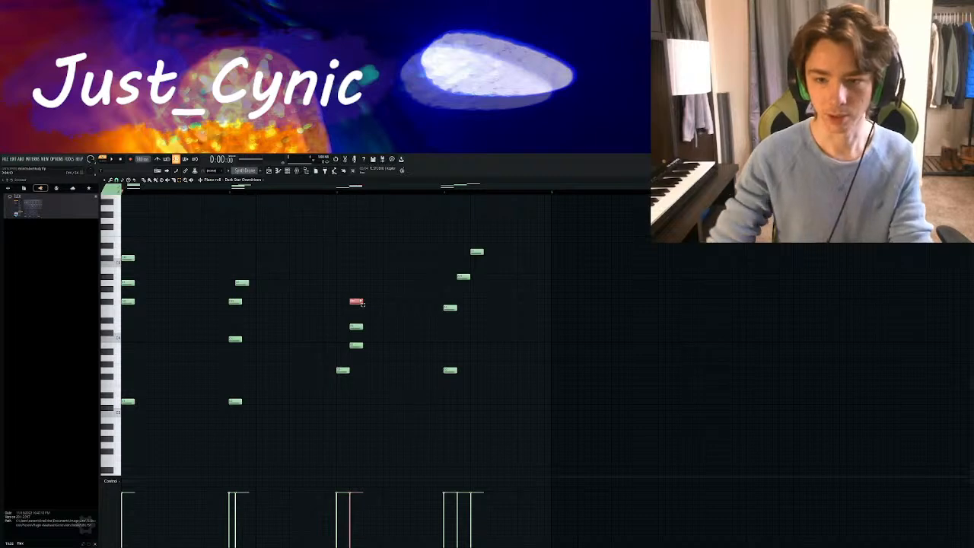
drag(369, 287, 340, 353)
key(shift+Left)
key(shift+Left)
Move the two highest notes of the fourth bar to the bar's start to complete its four-note chord
drag(493, 261, 458, 286)
key(shift+Left)
key(shift+Left)
drag(507, 249, 473, 266)
key(shift+Left)
key(shift+Left)
key(shift+Left)
key(shift+Left)
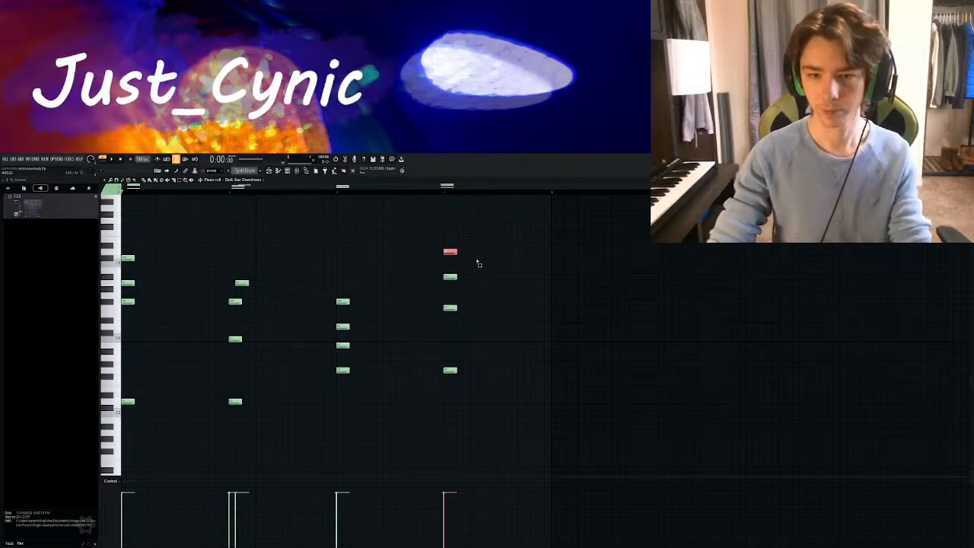
Move the second bar's highest note back in line with the rest of its chord
drag(267, 267, 246, 291)
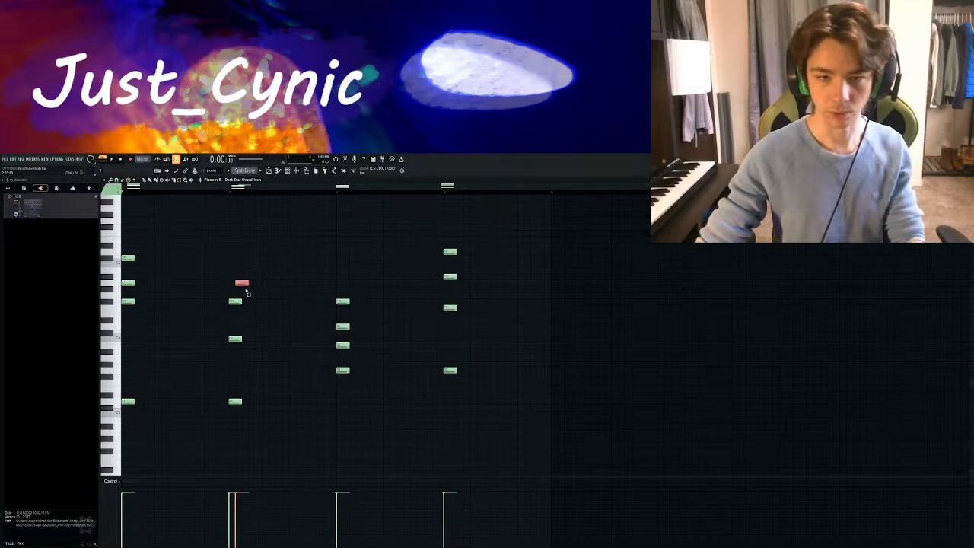
key(shift+Left)
click(261, 266)
Lengthen all the chord notes together to about three quarters of a bar and listen to the progression
drag(540, 232, 121, 472)
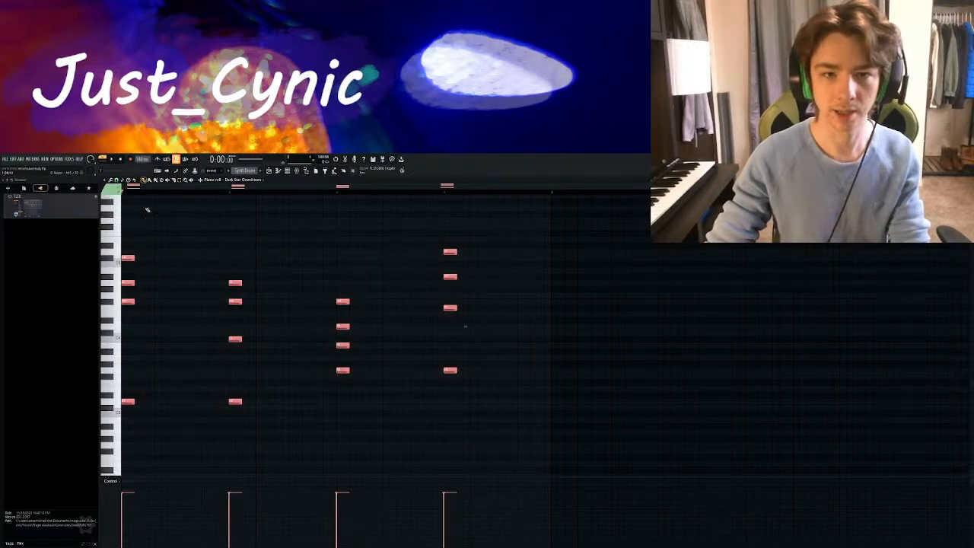
drag(134, 260, 198, 273)
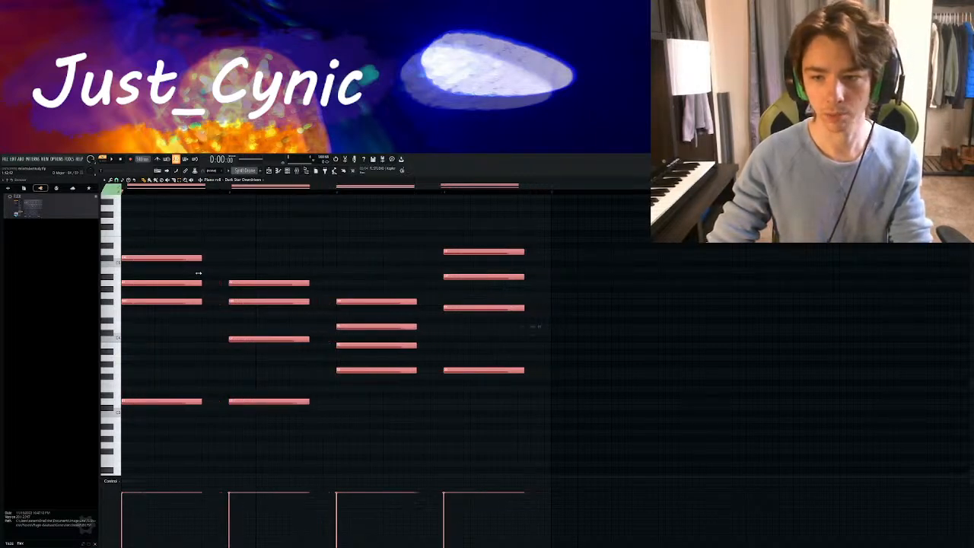
click(231, 246)
right_click(237, 246)
key(space)
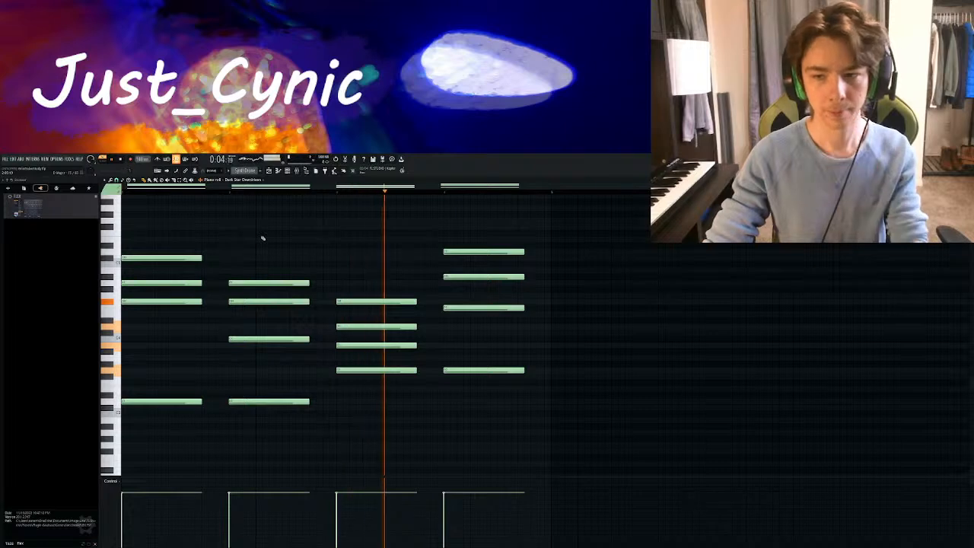
key(space)
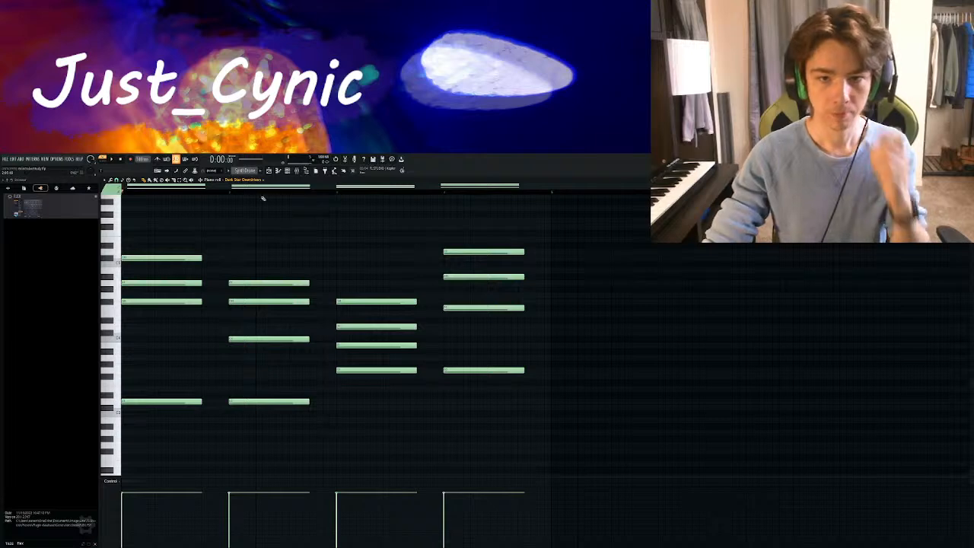
Move all the chords from the guitar channel's piano roll into the FLEX channel and play them
drag(498, 216, 138, 451)
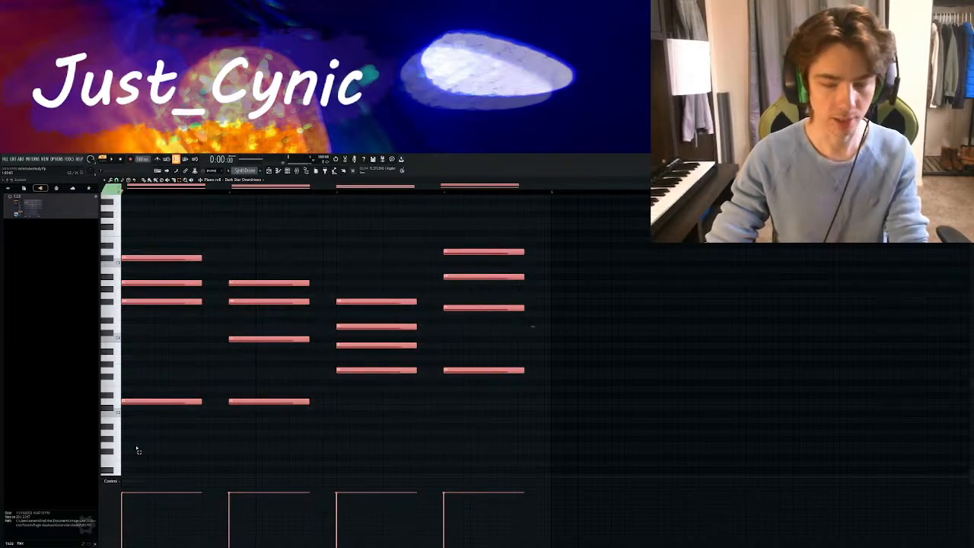
key(Delete)
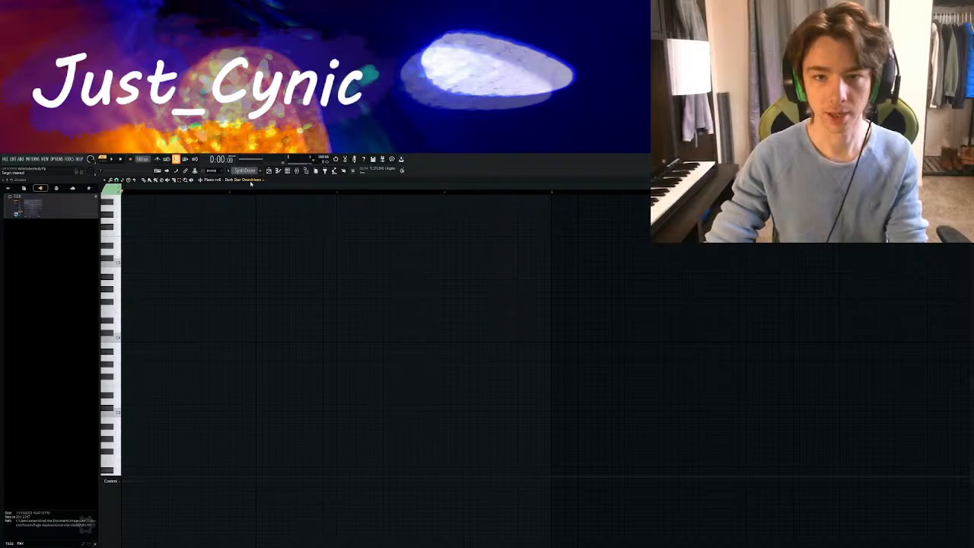
click(254, 228)
key(ctrl+z)
key(space)
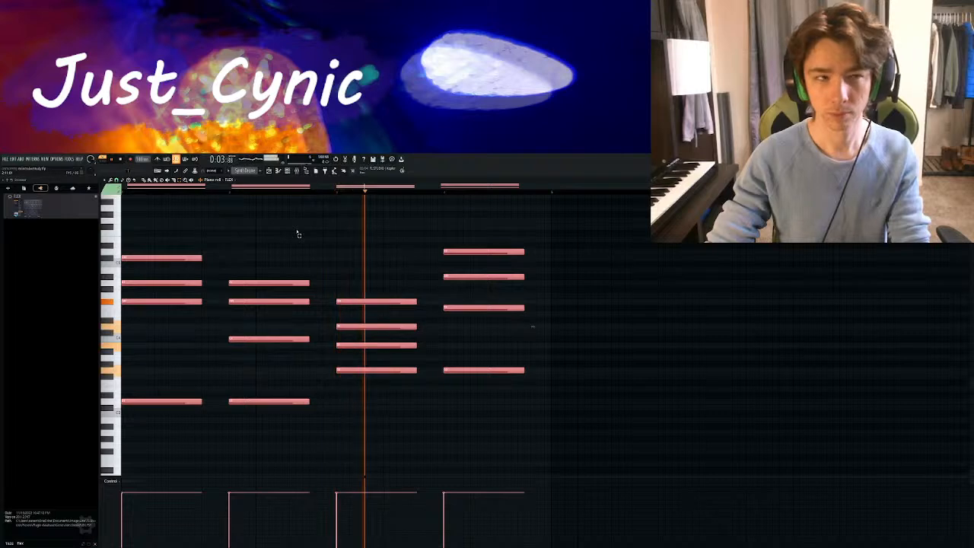
key(space)
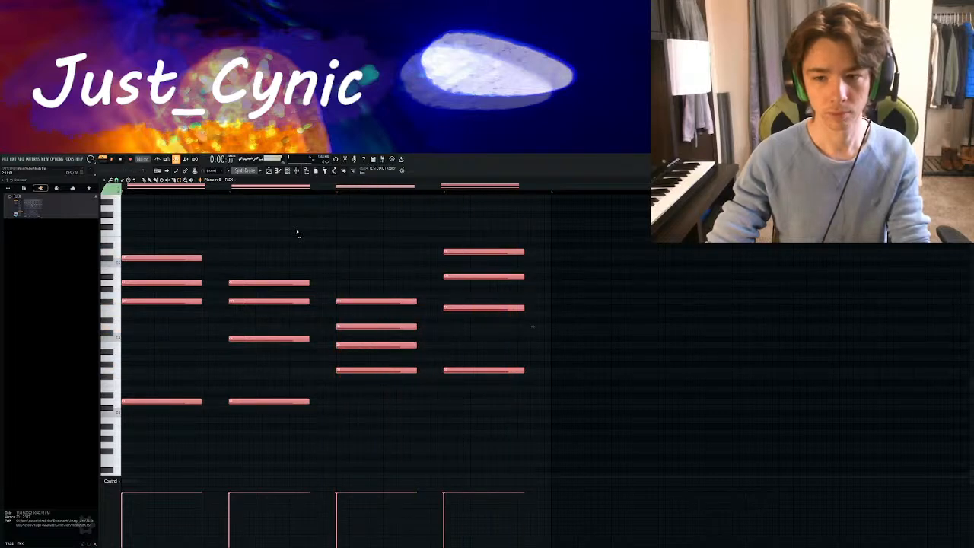
Open the FLEX instrument, audition its Dark Resonance preset with the chords and adjust the reverb mix
click(288, 172)
click(272, 318)
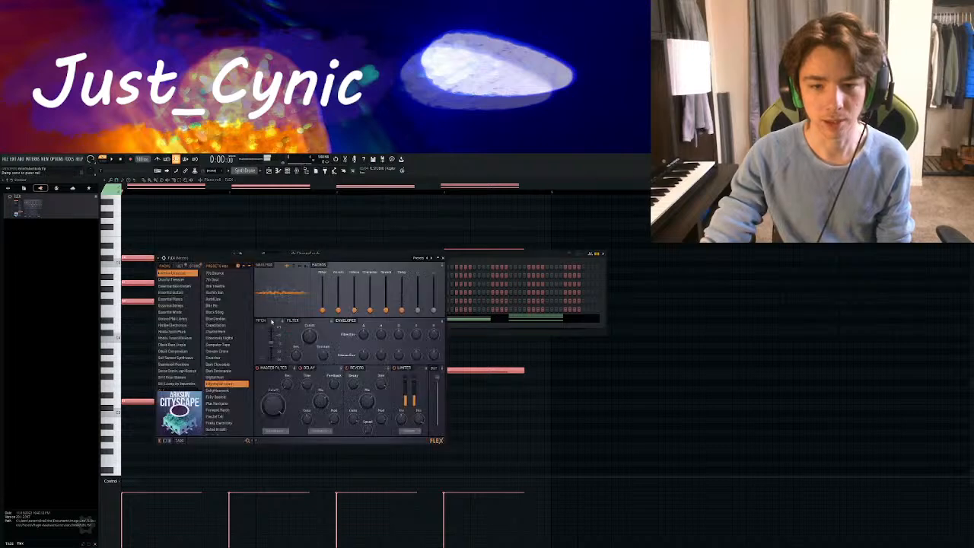
click(217, 372)
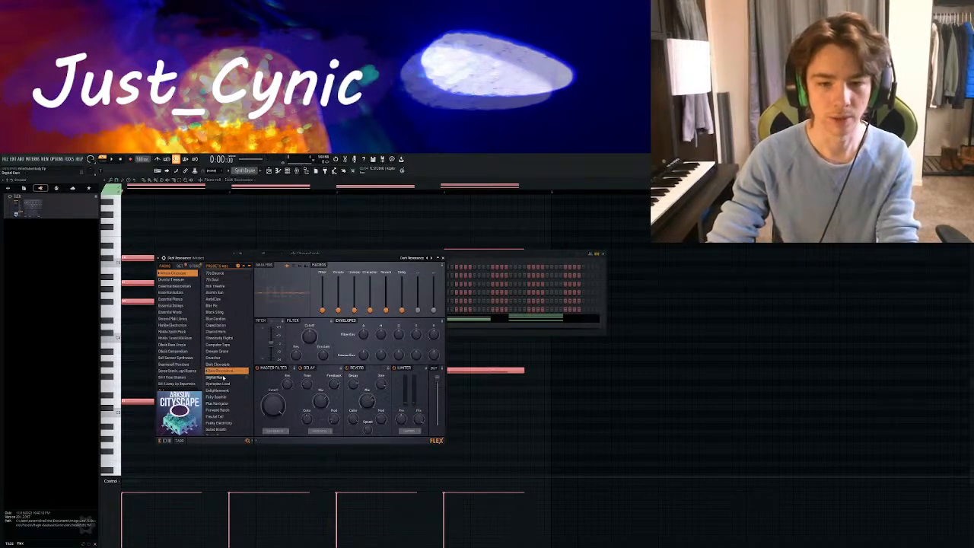
key(space)
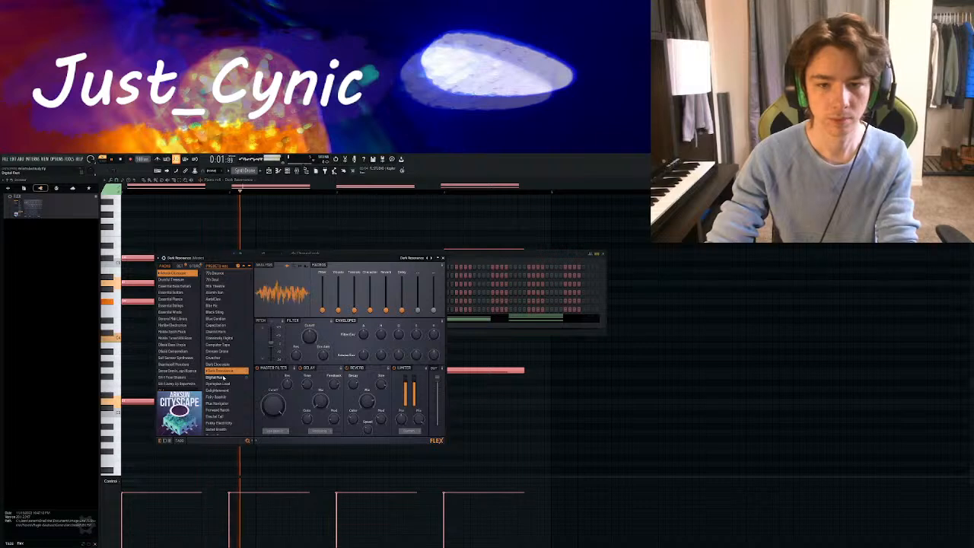
key(space)
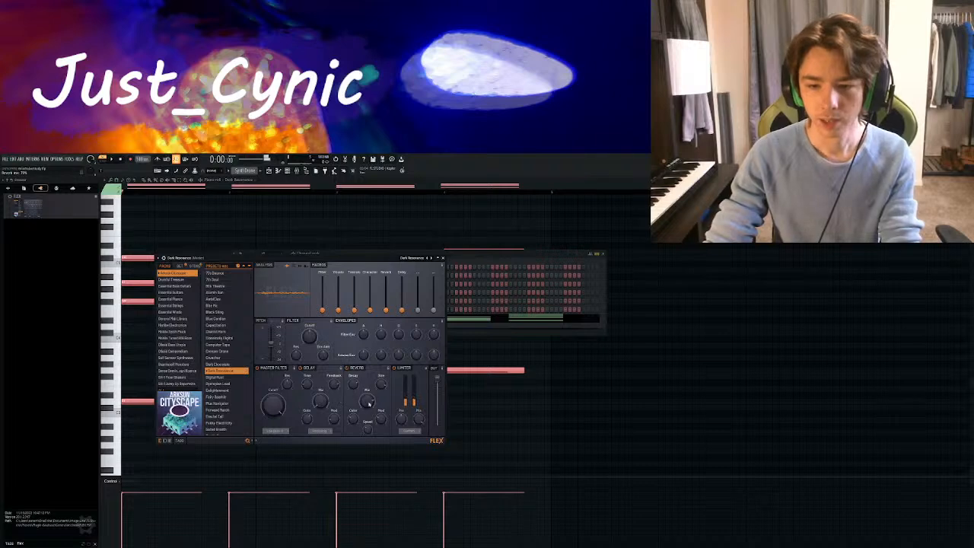
key(space)
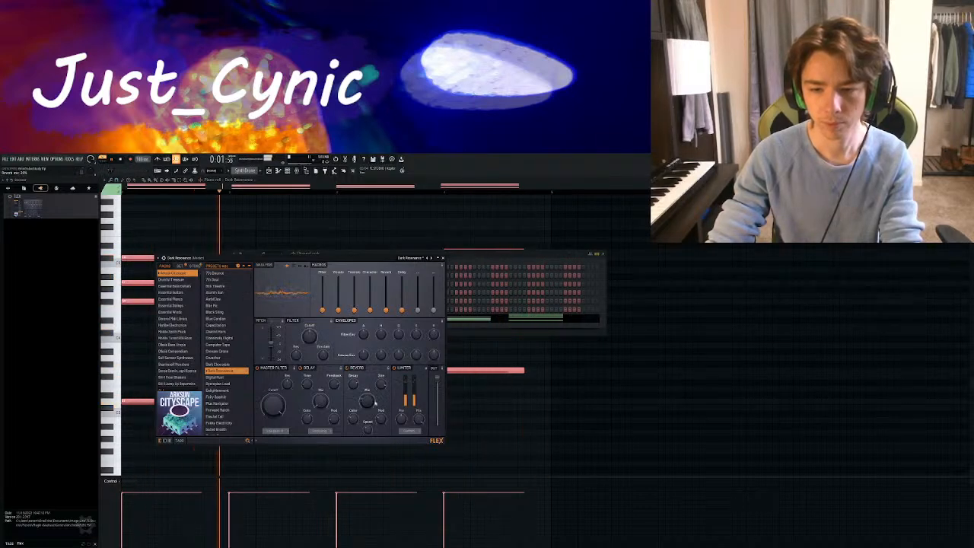
key(space)
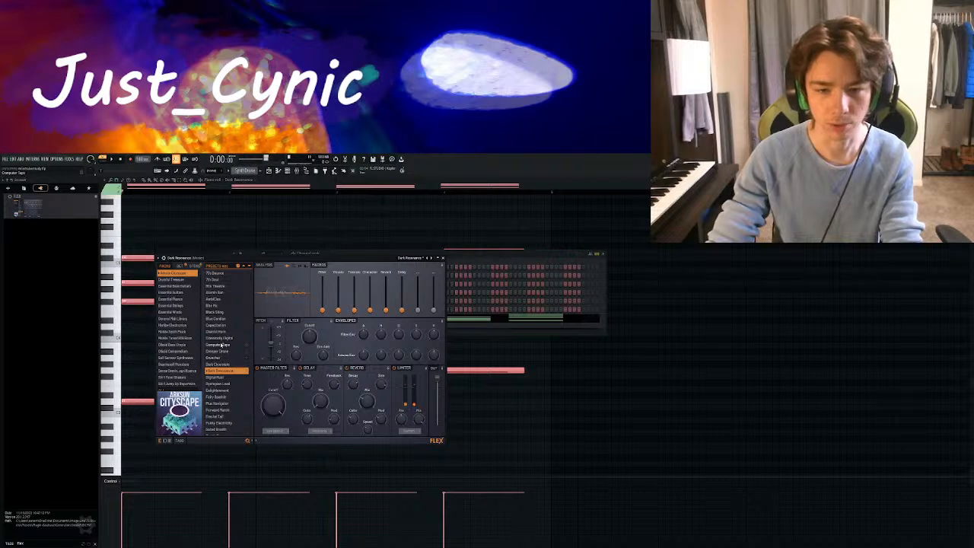
Audition the Classically Digital and Capacitation presets in FLEX with the chord progression
click(221, 339)
key(space)
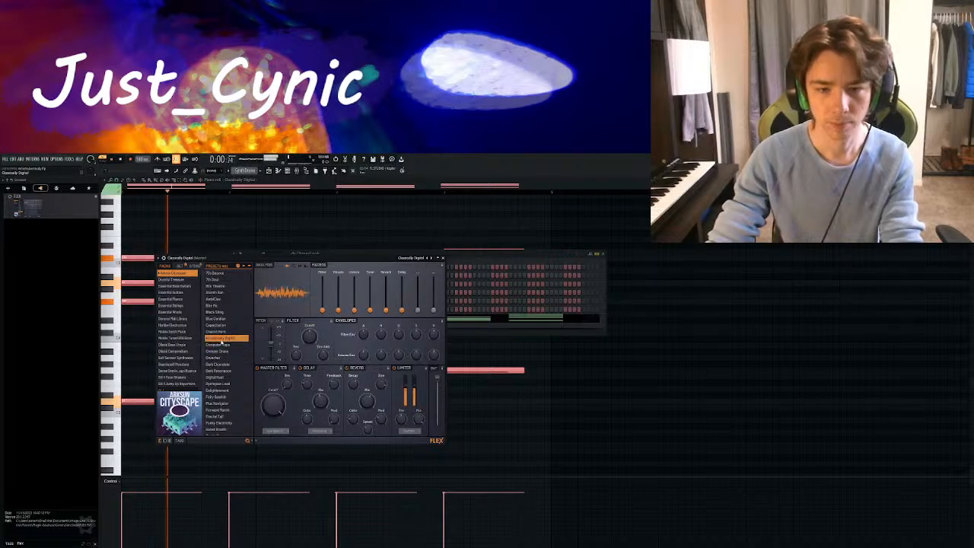
key(space)
click(224, 326)
key(space)
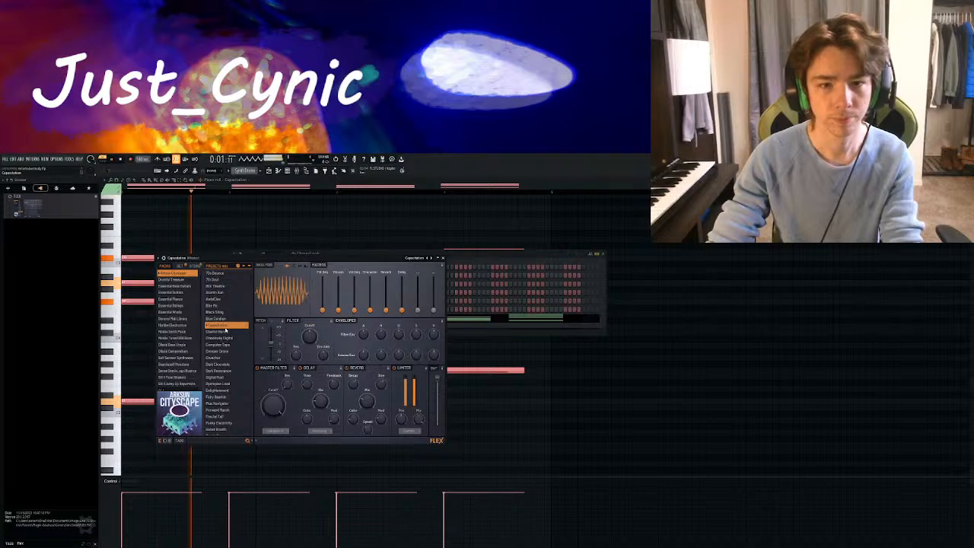
key(space)
Load the fourth preset of the Arksun Cityscape pack in FLEX, listen to the chords and close the instrument and channel rack
click(217, 292)
key(space)
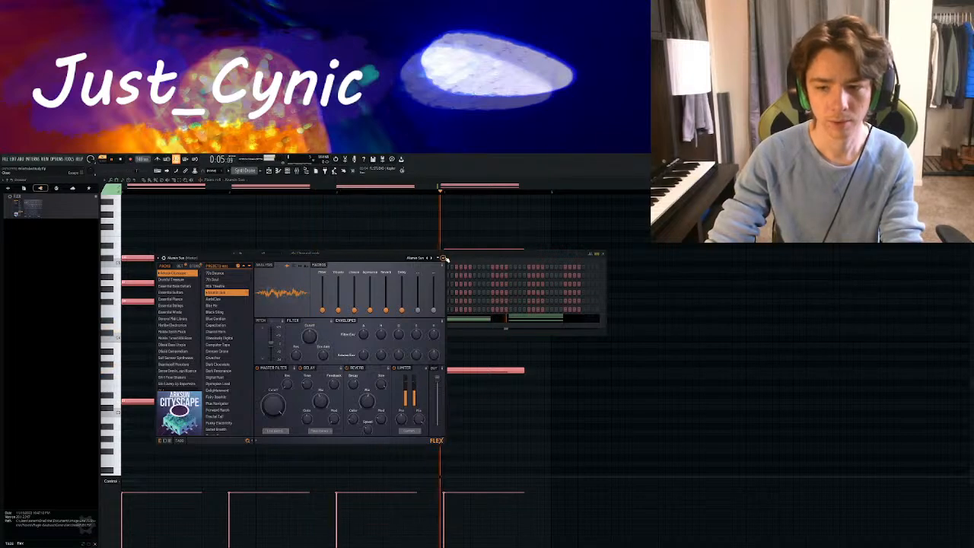
click(444, 258)
click(604, 254)
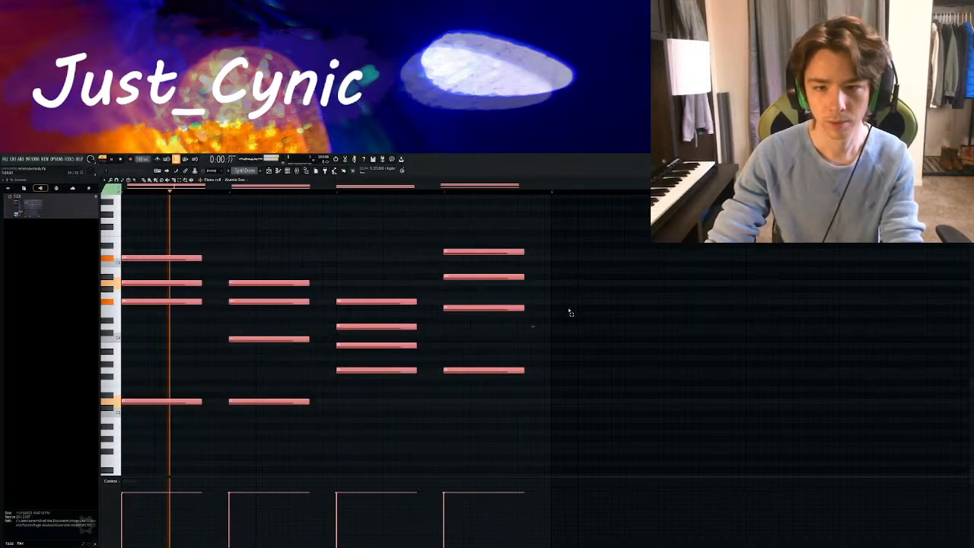
key(space)
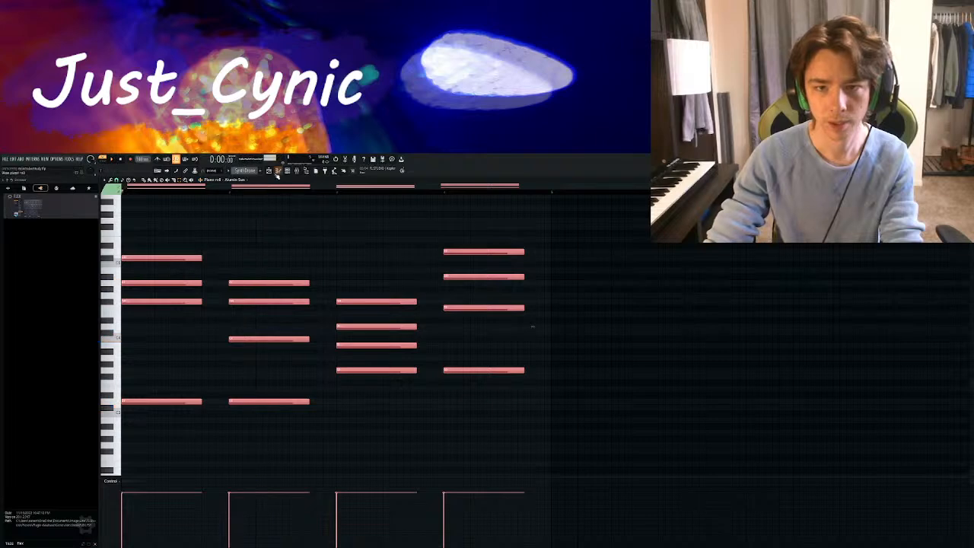
Place the SynthDrone pattern on Track 4 of the playlist where the 808 enters and play that section in song mode
key(F5)
click(501, 251)
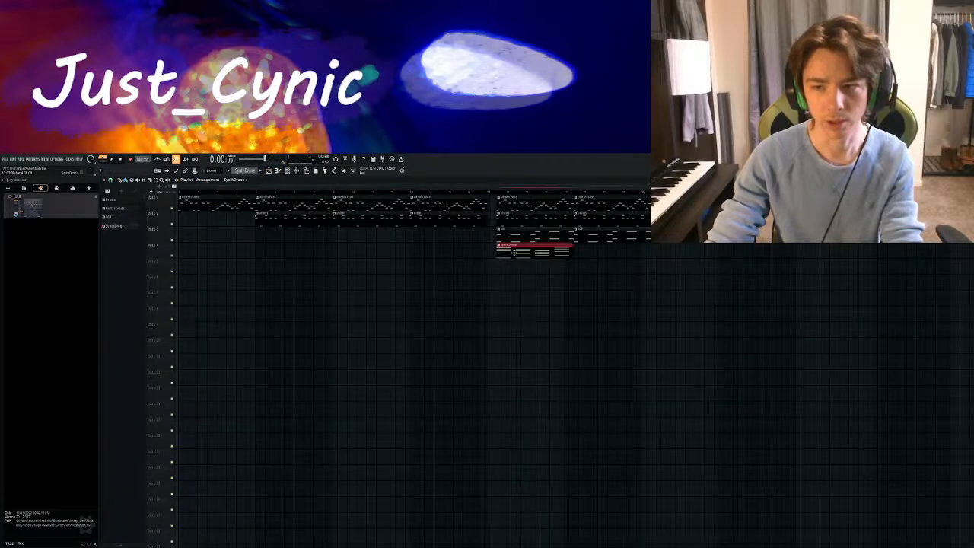
key(space)
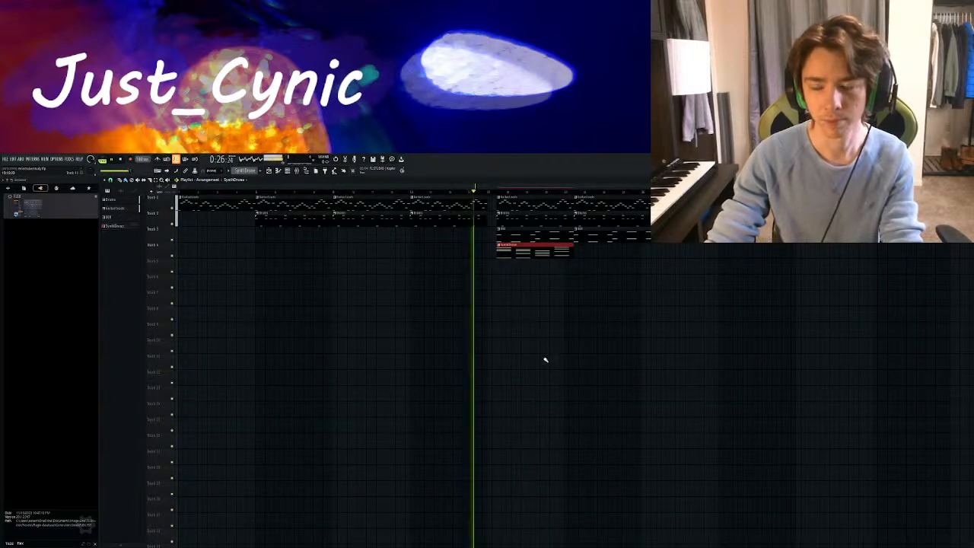
scroll(464, 345, right, 3)
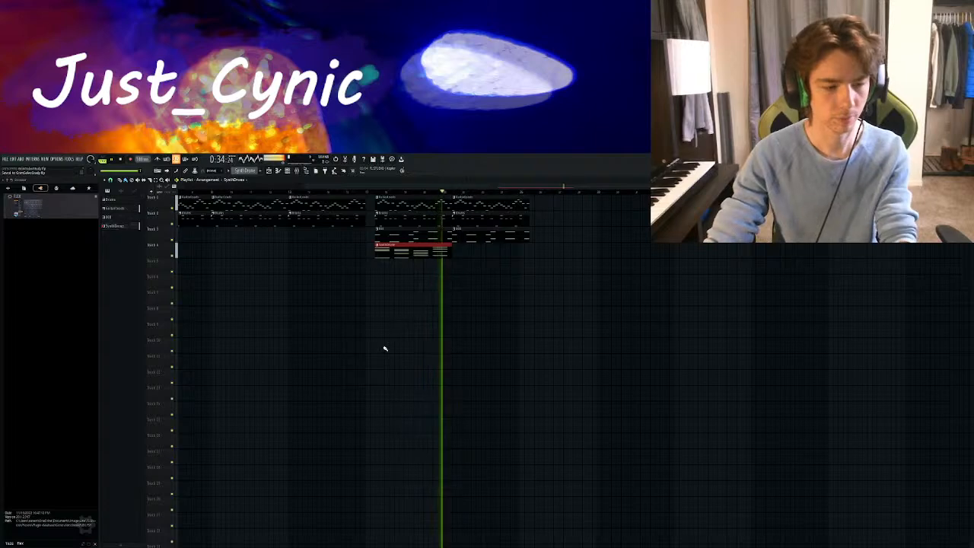
key(space)
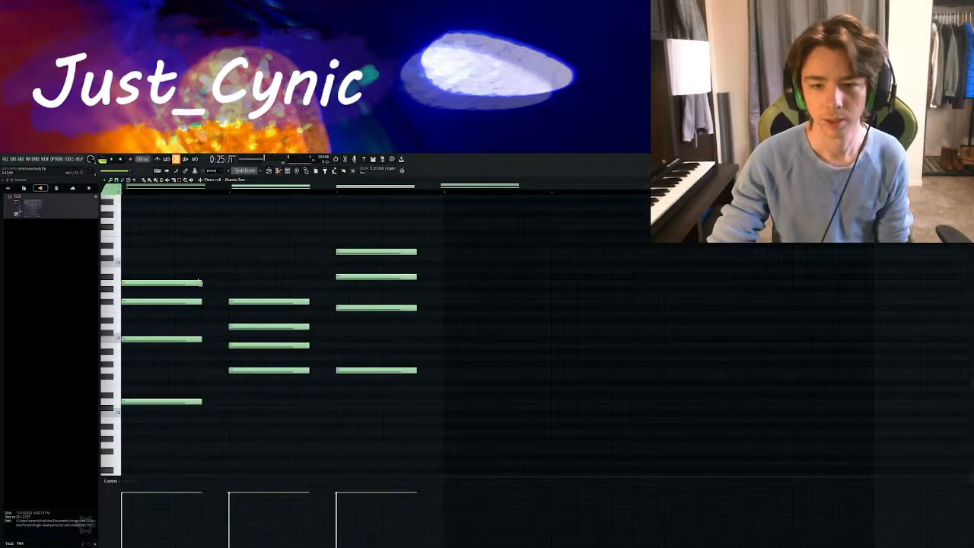
Select all four chords in the SynthDrone piano roll, raise them an octave and play the pattern
drag(300, 278, 408, 292)
drag(563, 227, 127, 448)
scroll(130, 449, down, 2)
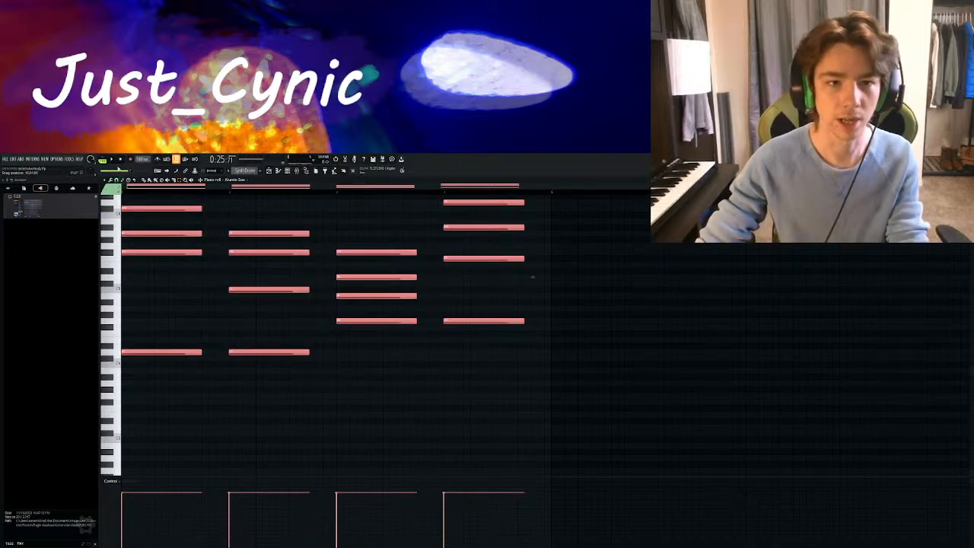
key(space)
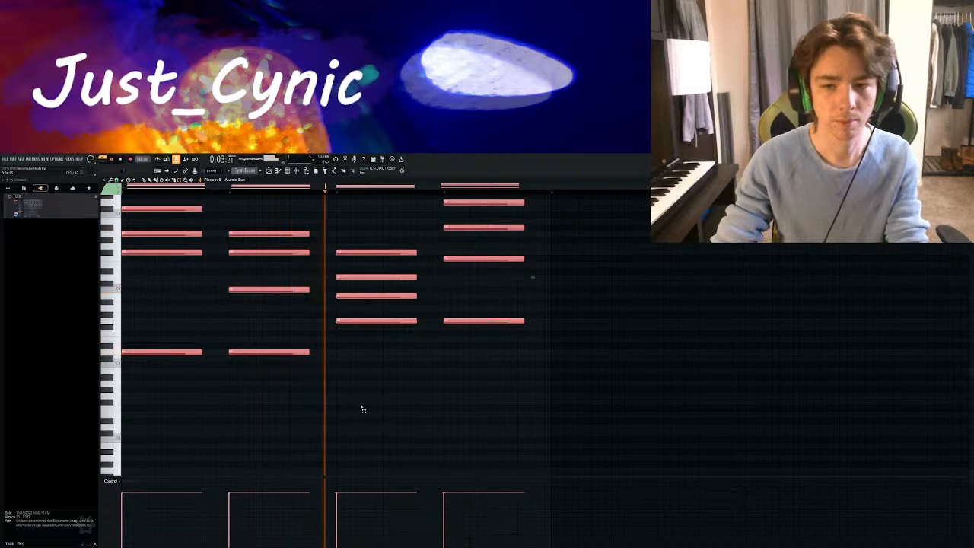
scroll(427, 395, up, 2)
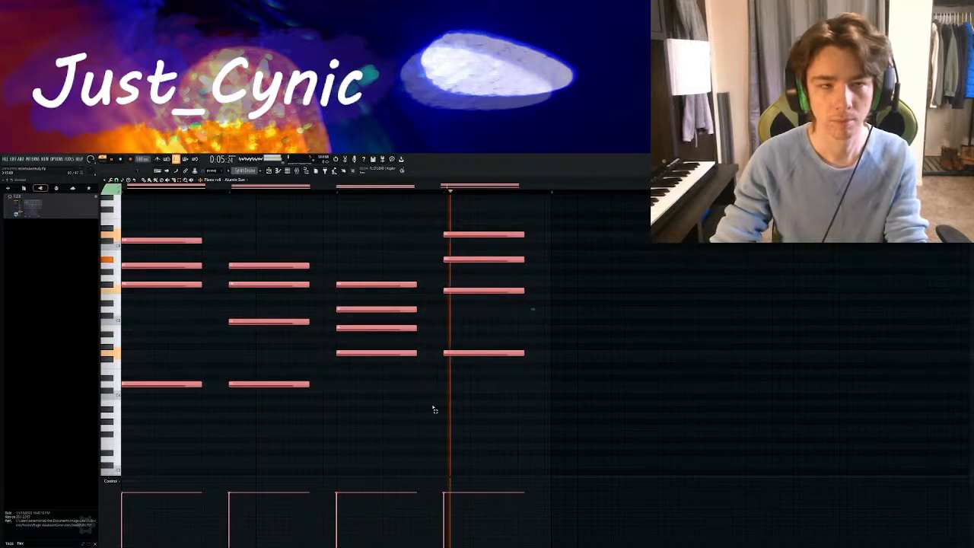
key(space)
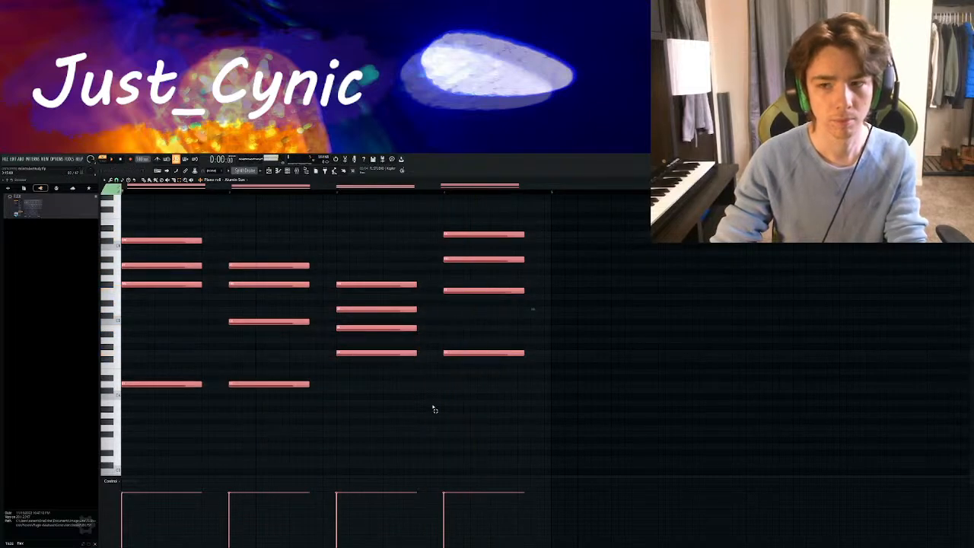
Play the 808 section of the playlist in song mode and place a second SynthDrone clip after the first on Track 4
click(269, 172)
click(368, 193)
key(l)
key(space)
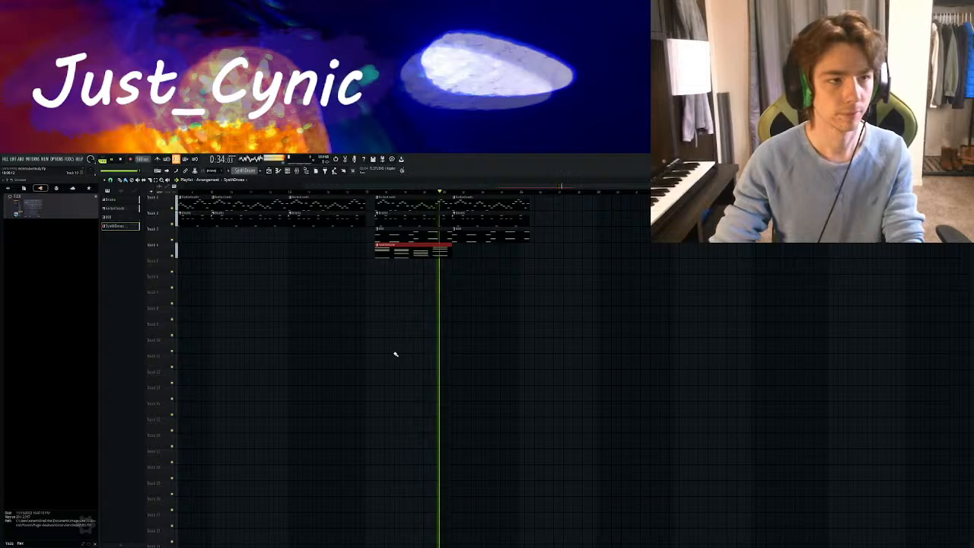
key(space)
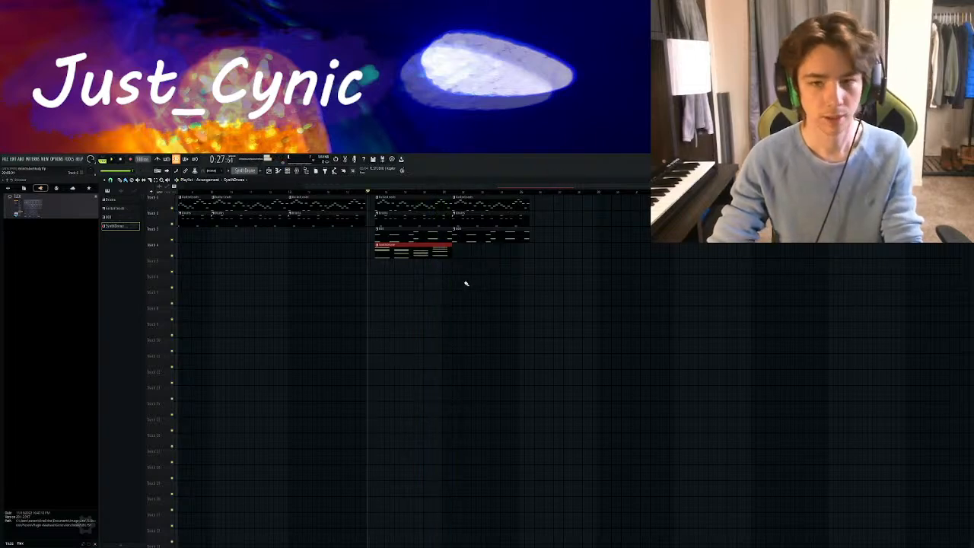
click(454, 251)
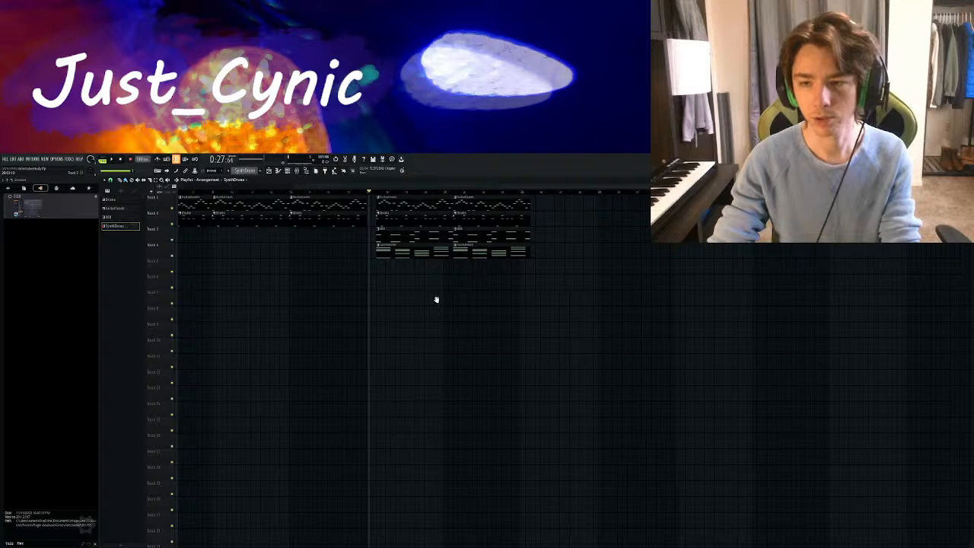
drag(426, 298, 576, 327)
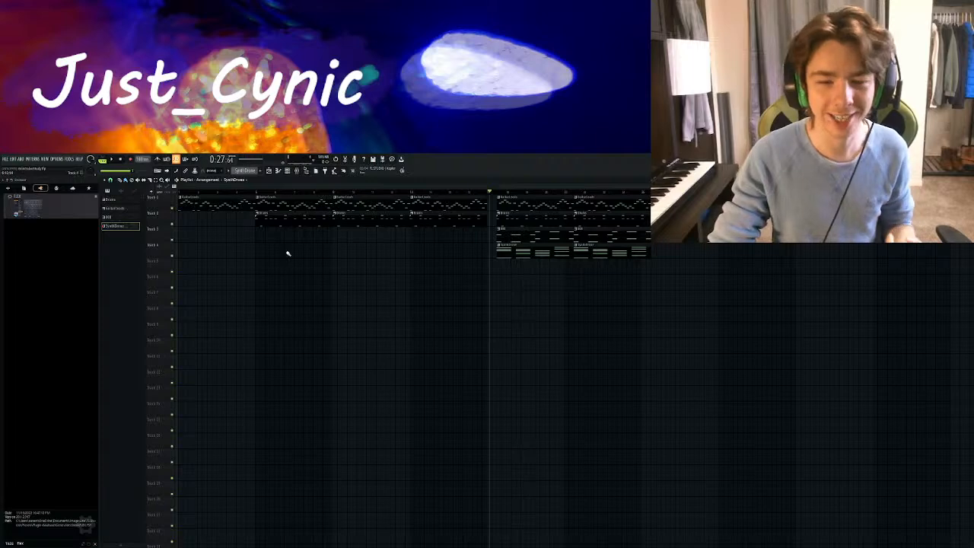
Load the Radio preset in the Fruity Parametric EQ 2 on the master mixer track, play the song from the start and close the EQ
click(296, 170)
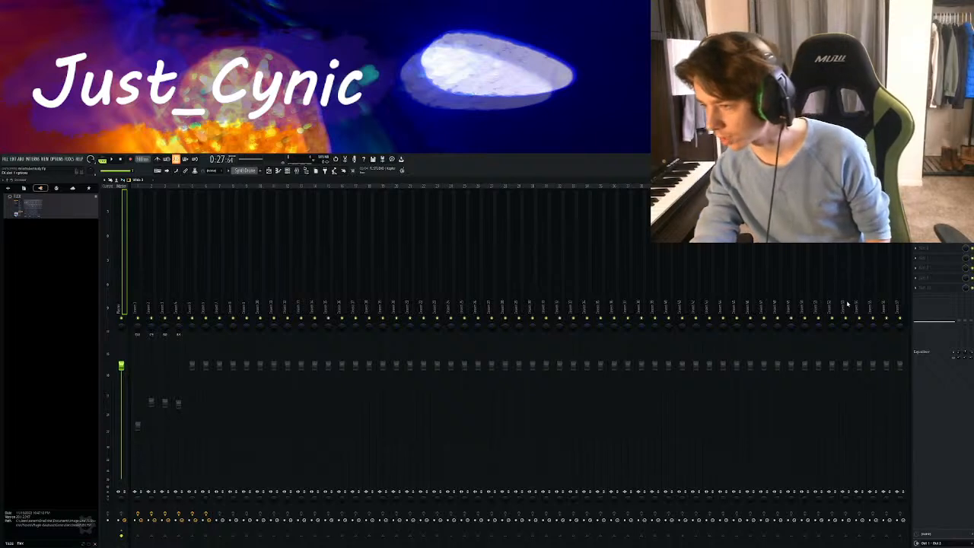
click(836, 343)
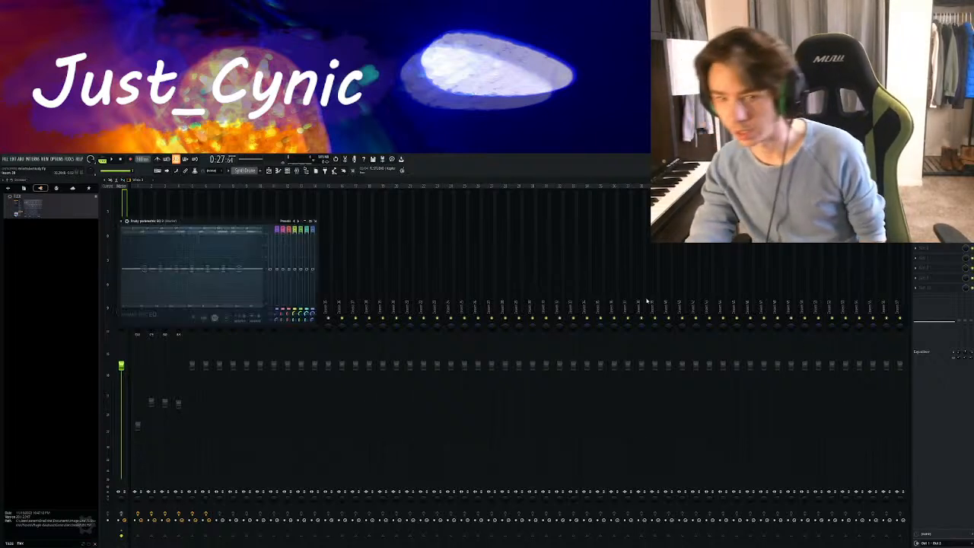
click(295, 221)
click(295, 221)
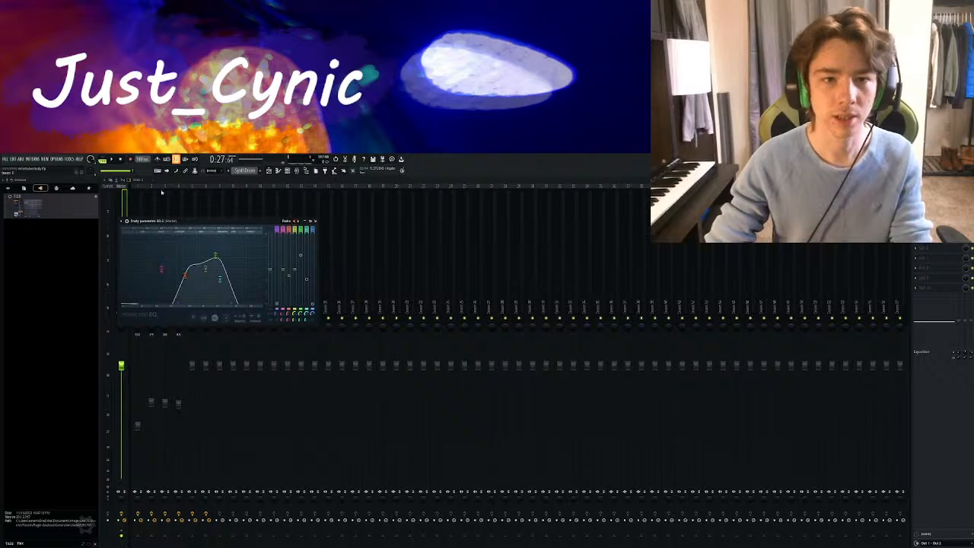
key(space)
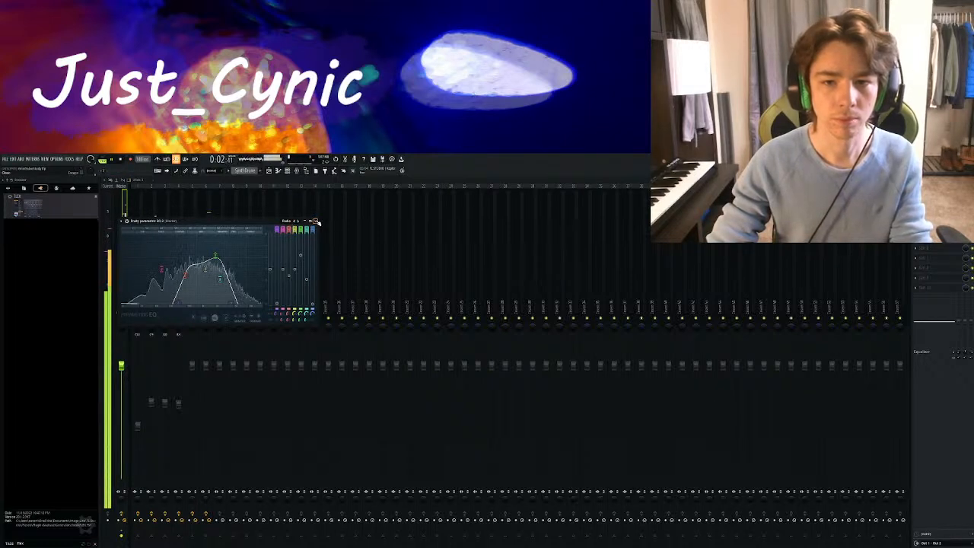
key(space)
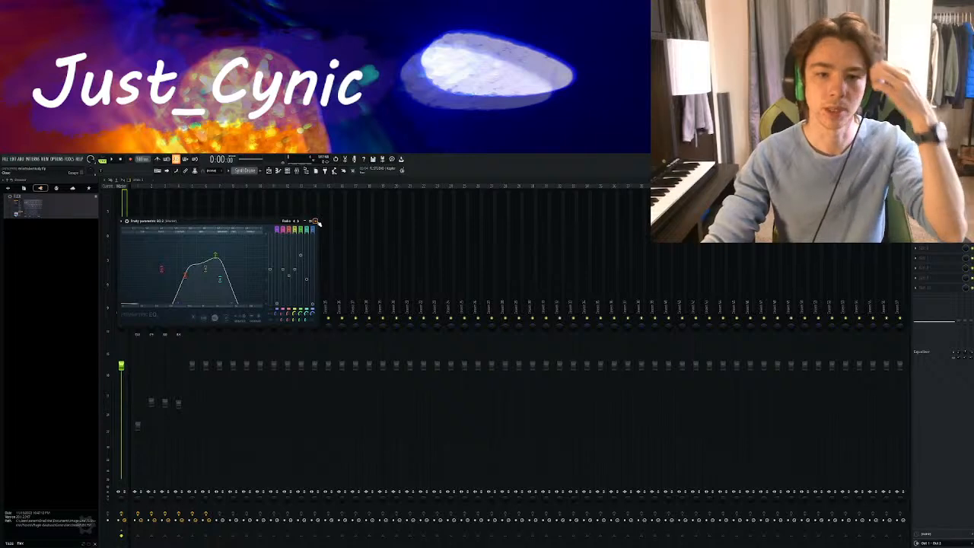
click(315, 220)
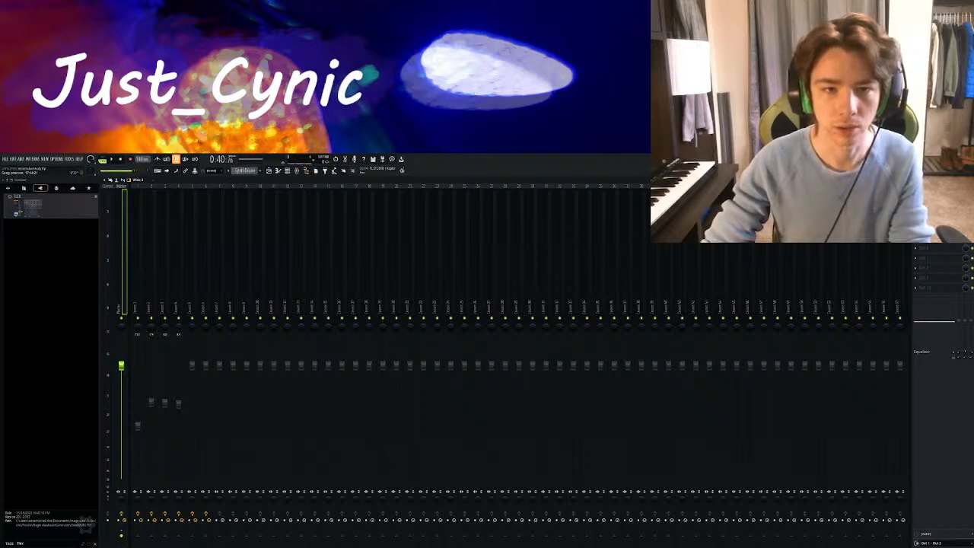
Raise the volume faders of mixer inserts 3 and 4 while the 808 section plays
key(space)
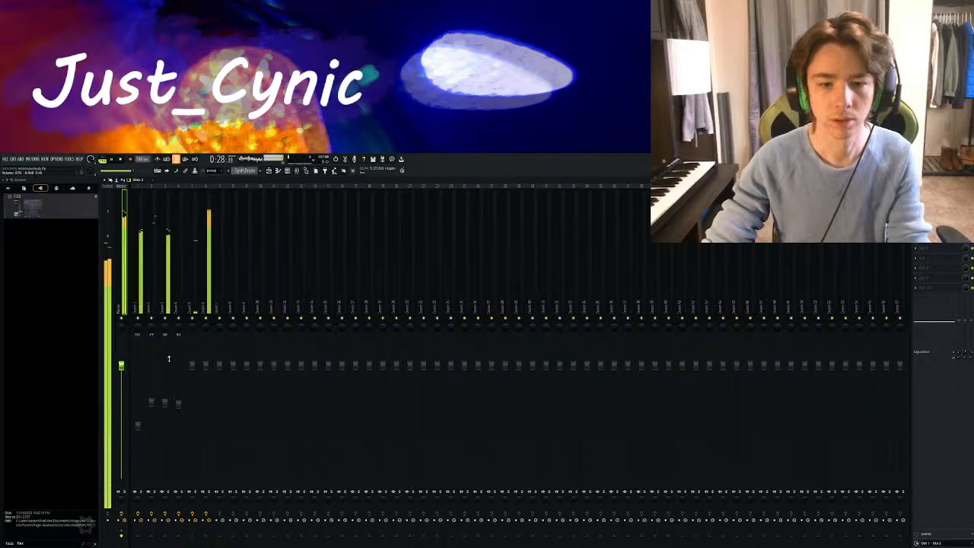
key(F6)
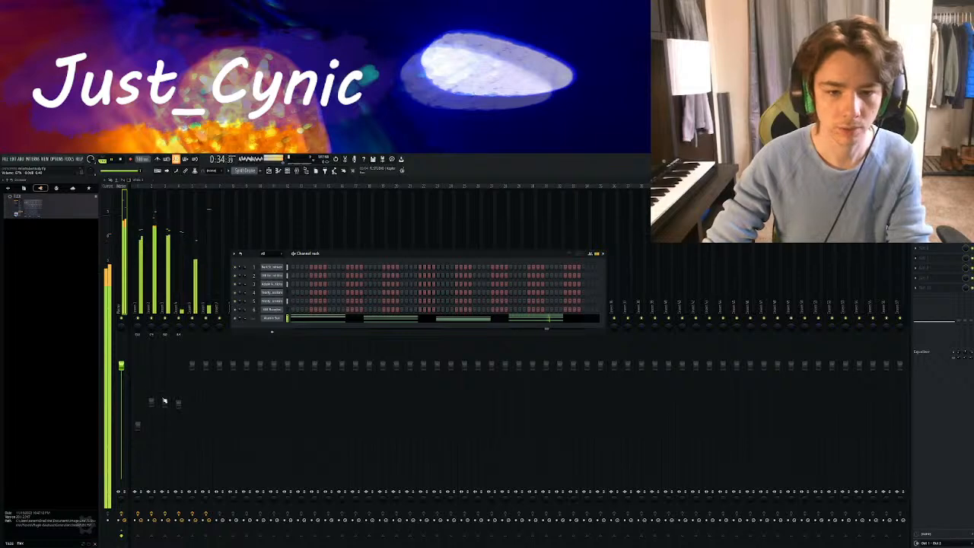
key(F6)
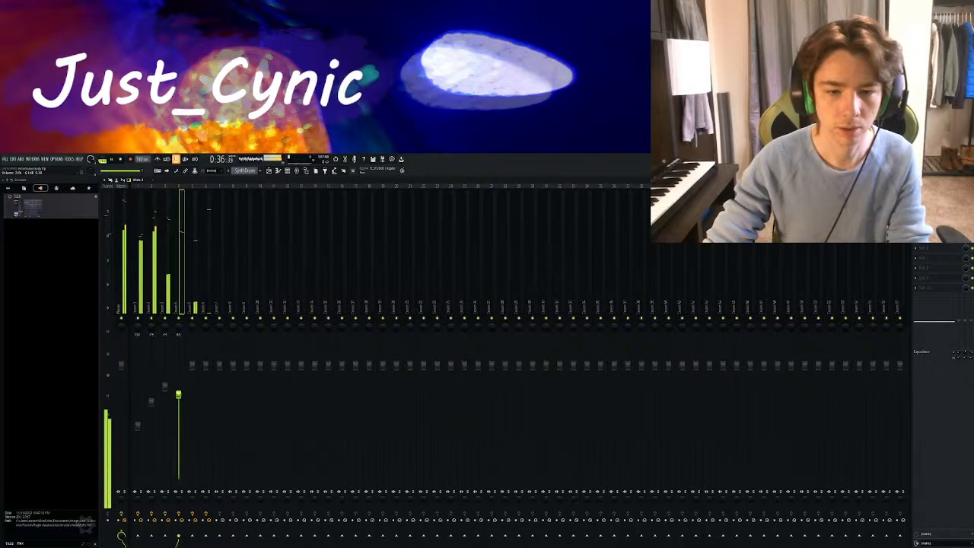
key(space)
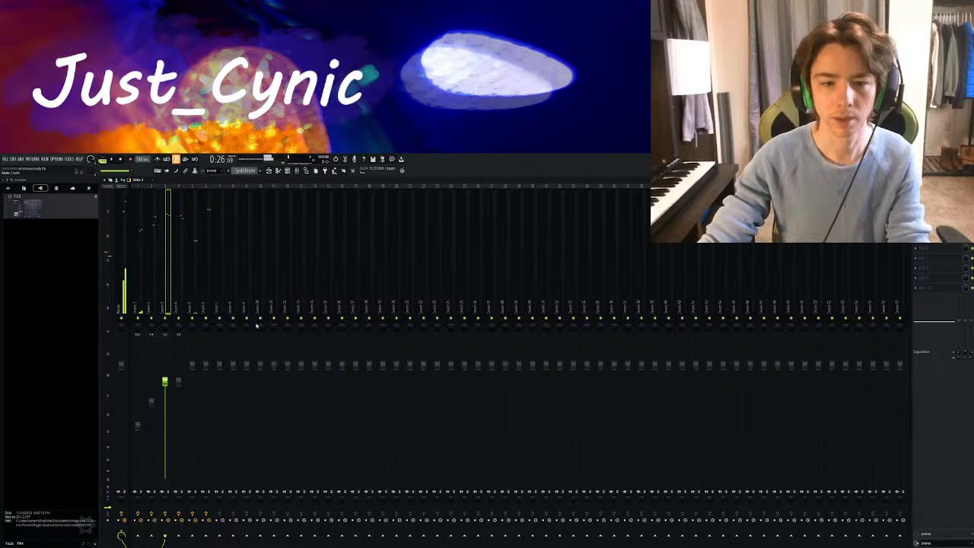
Select the playlist range covering the three drum clips before the 808 entry and create volume automation clips for three mixer inserts across it
click(268, 171)
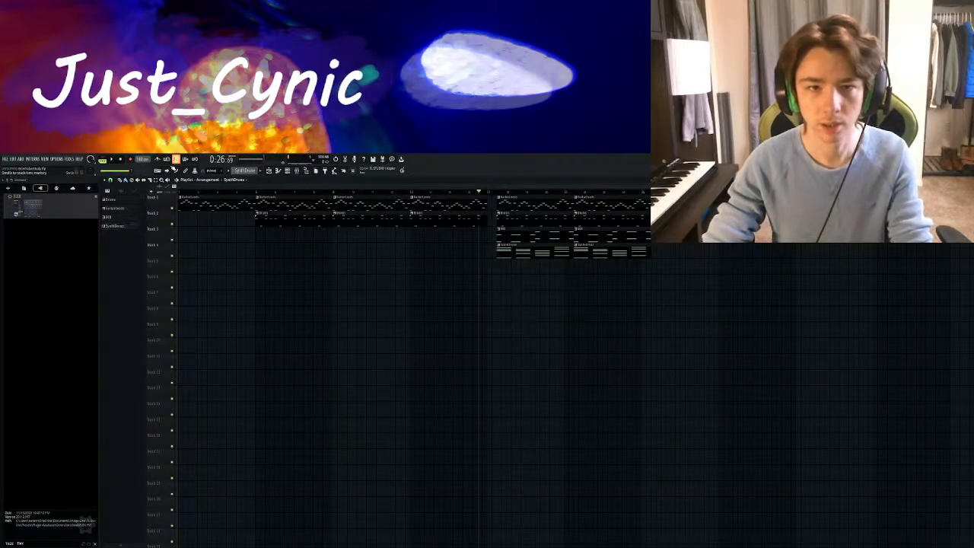
drag(258, 197, 486, 228)
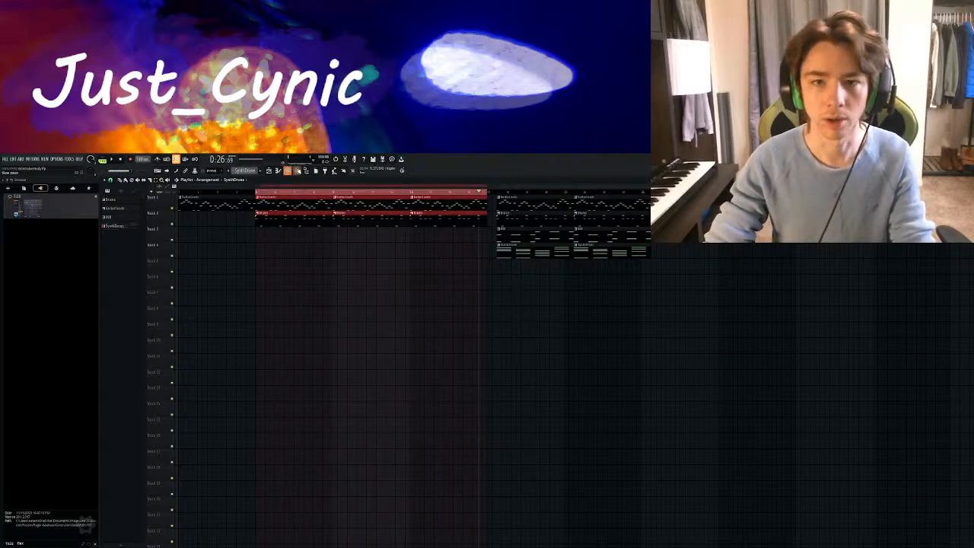
scroll(268, 192, up, 5)
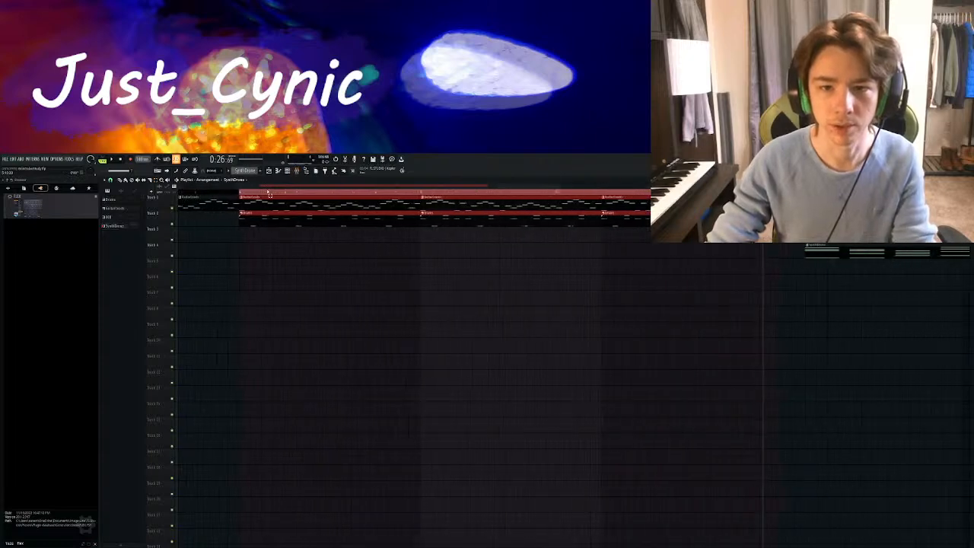
scroll(268, 193, down, 3)
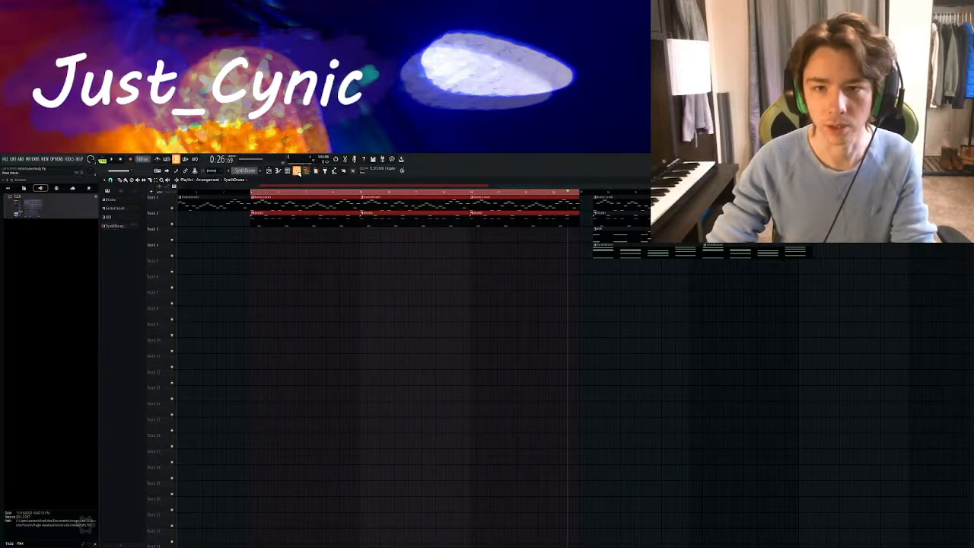
click(297, 171)
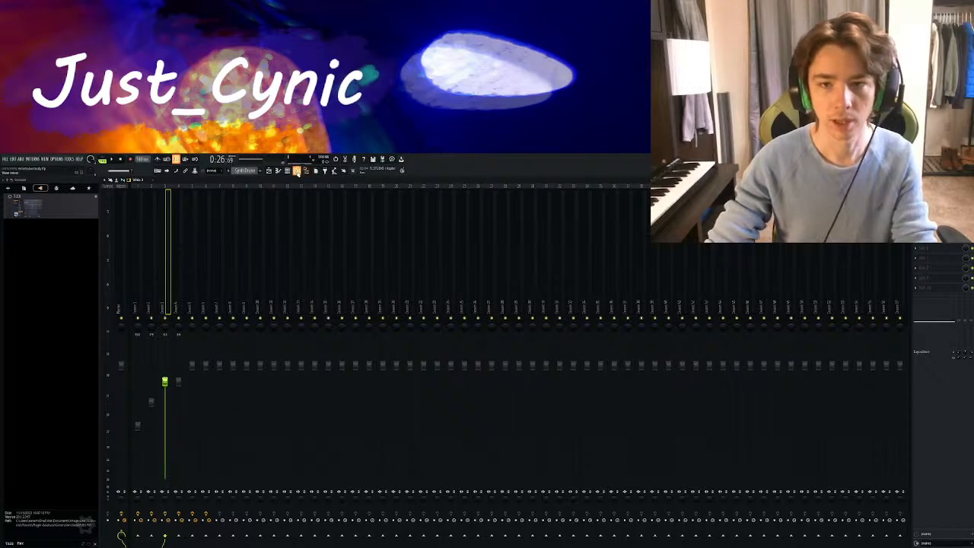
click(297, 170)
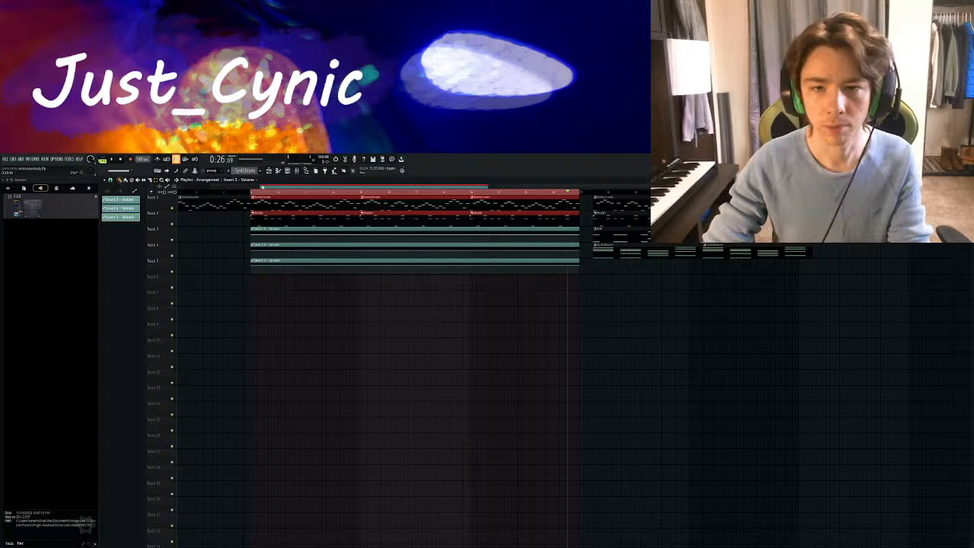
Lower the start point of each of the three volume automation clips so the level ramps up across the drum section
scroll(268, 197, up, 2)
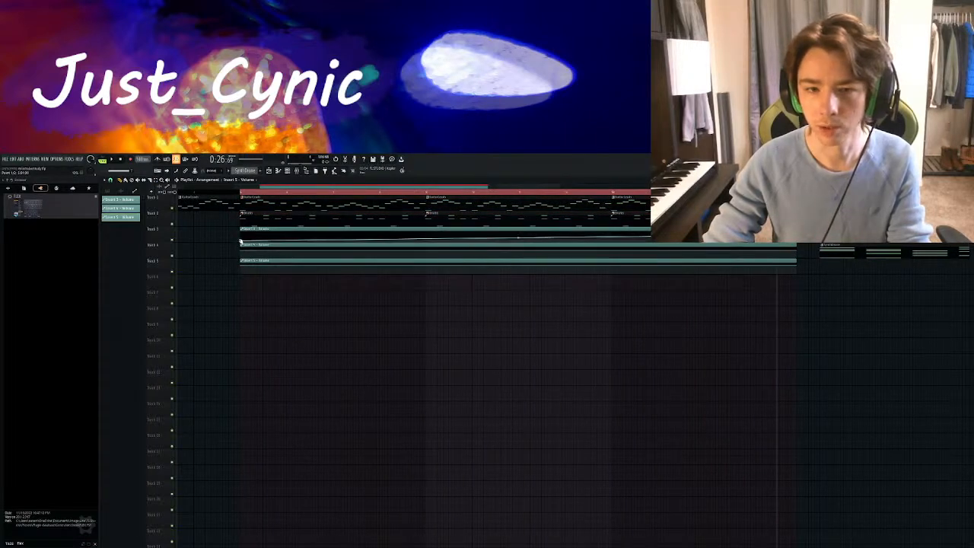
drag(240, 241, 241, 273)
drag(608, 327, 388, 349)
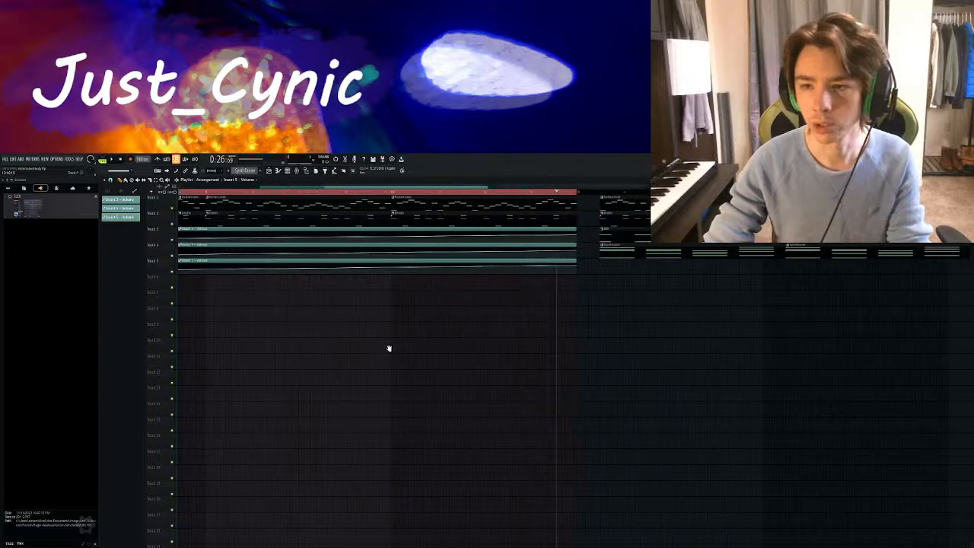
Add a control point to each volume automation clip at the start of the third drum clip so each ramp levels off there
scroll(394, 194, up, 3)
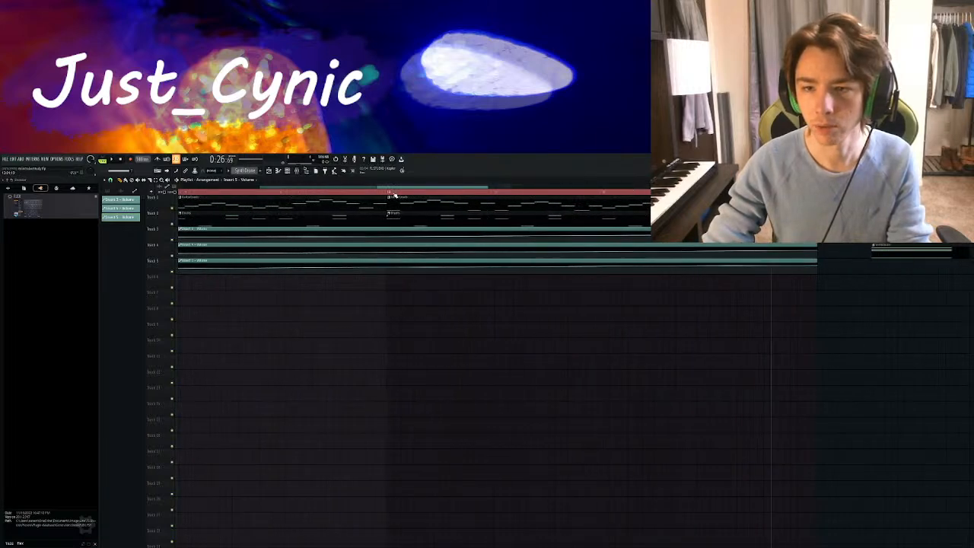
right_click(388, 236)
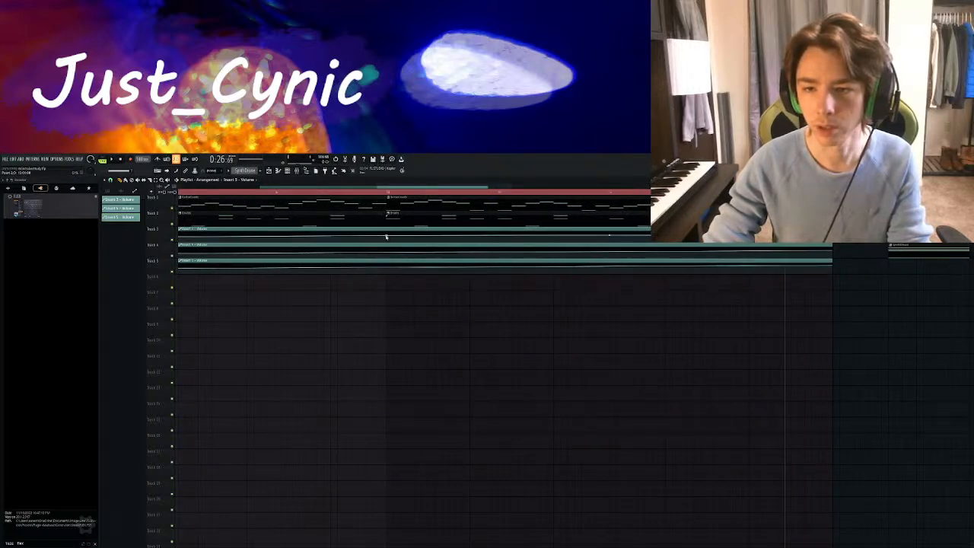
drag(387, 237, 387, 266)
right_click(388, 252)
right_click(392, 268)
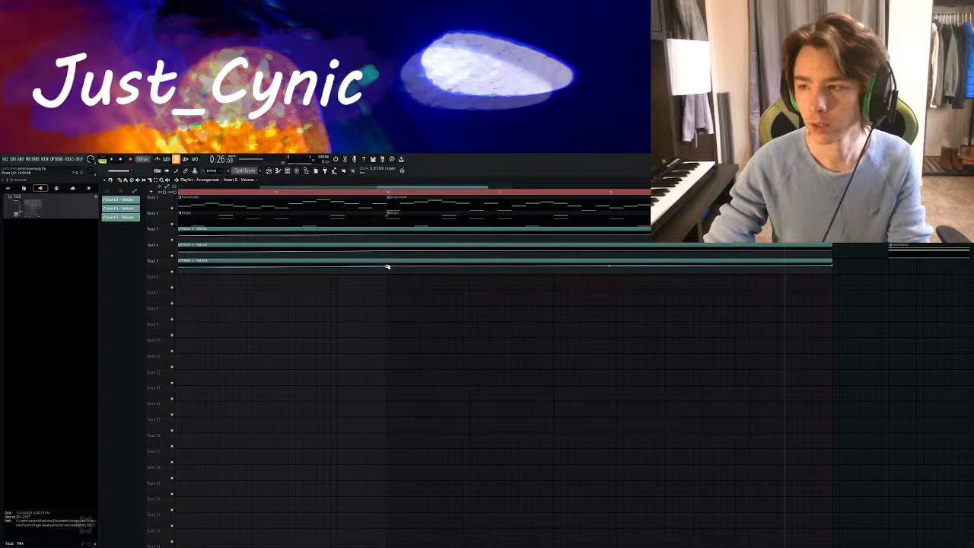
Play the playlist from just before the drums enter to check the volume ramps
drag(324, 292, 561, 348)
drag(335, 339, 515, 352)
drag(259, 315, 484, 319)
click(364, 192)
key(space)
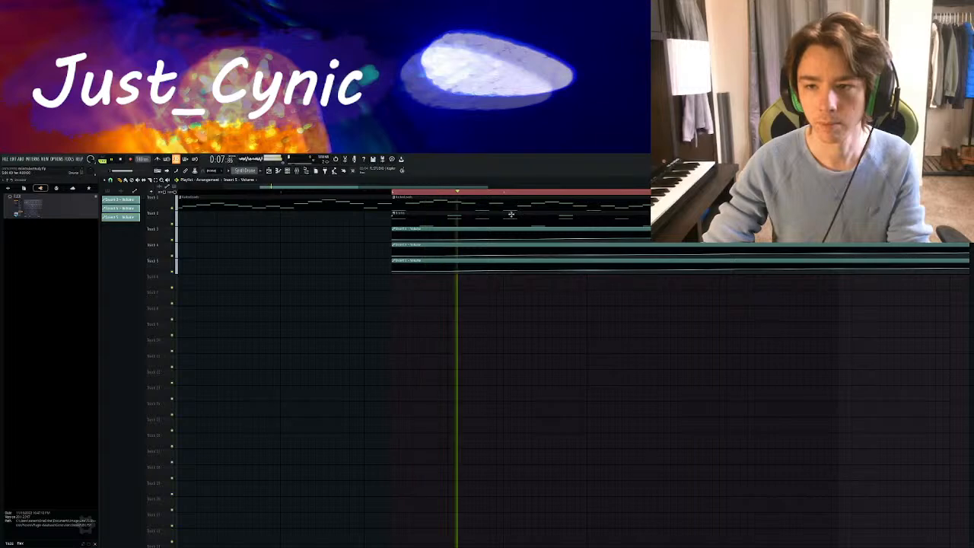
scroll(506, 197, down, 2)
scroll(508, 193, down, 1)
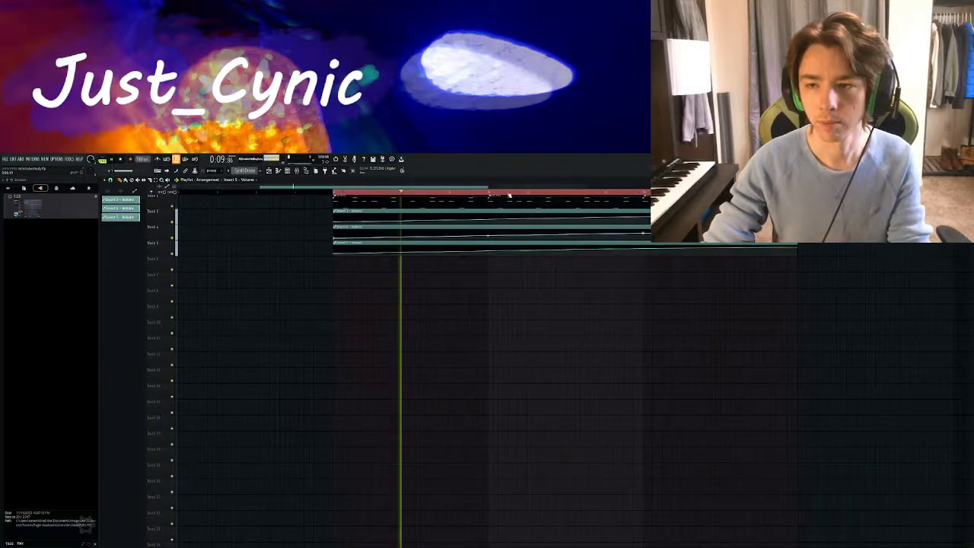
drag(587, 293, 477, 353)
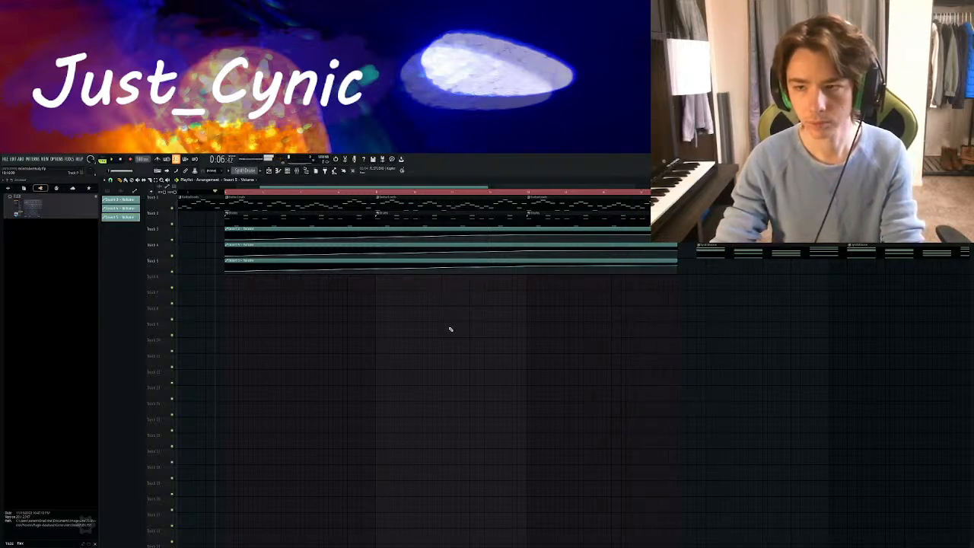
drag(373, 325, 550, 331)
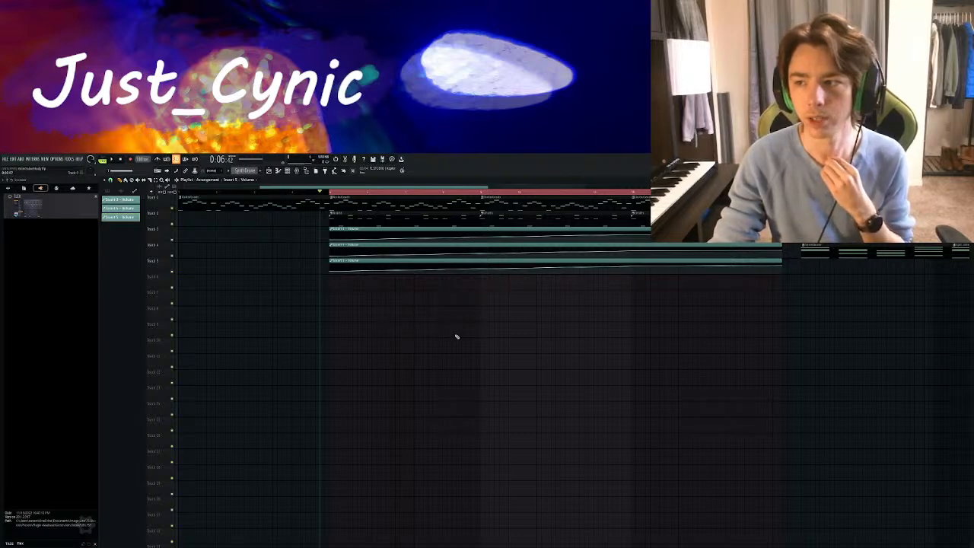
Show the pattern list in the playlist picker, select the Drums pattern and add a new empty pattern
click(105, 191)
click(111, 199)
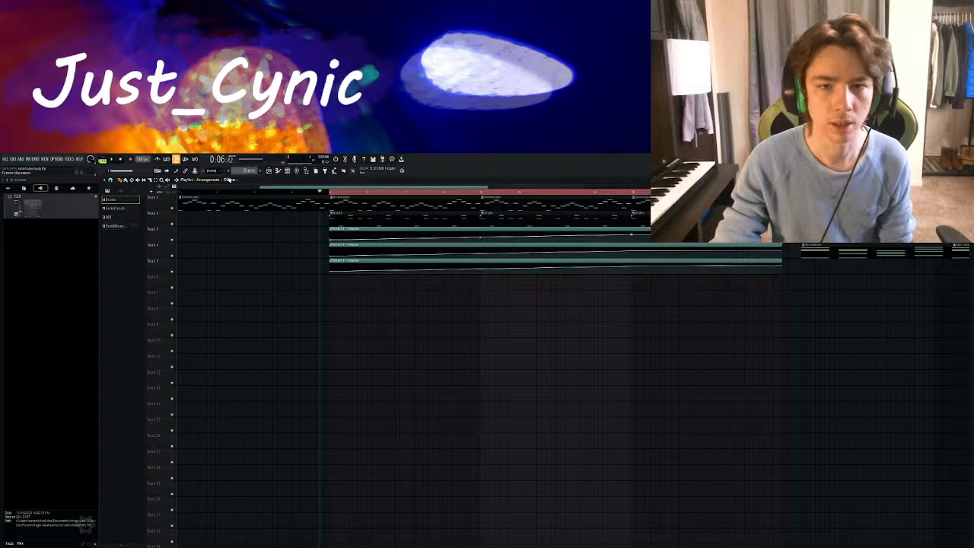
click(262, 172)
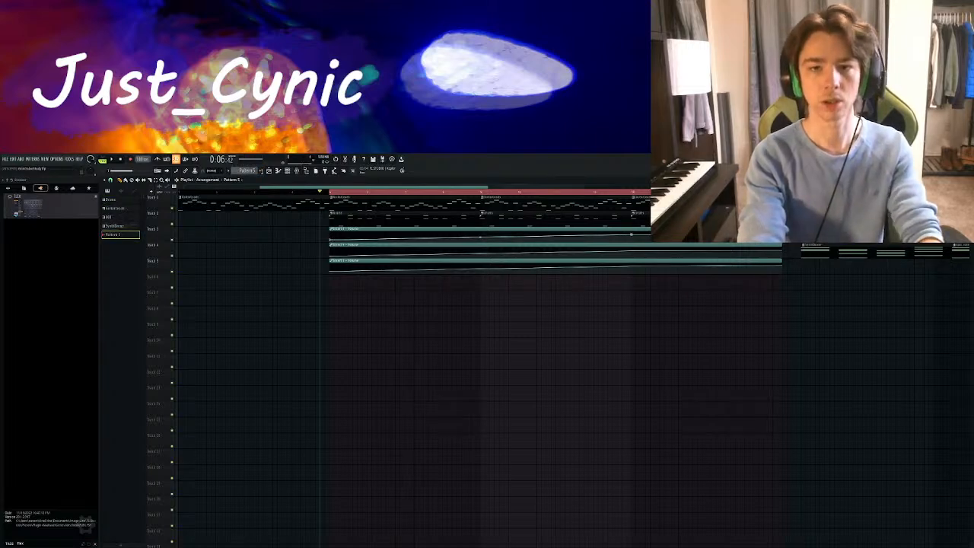
Name the new pattern GuitarLeadIntro and move the first guitar channel's notes into it from the GuitarLeads pattern
key(Return)
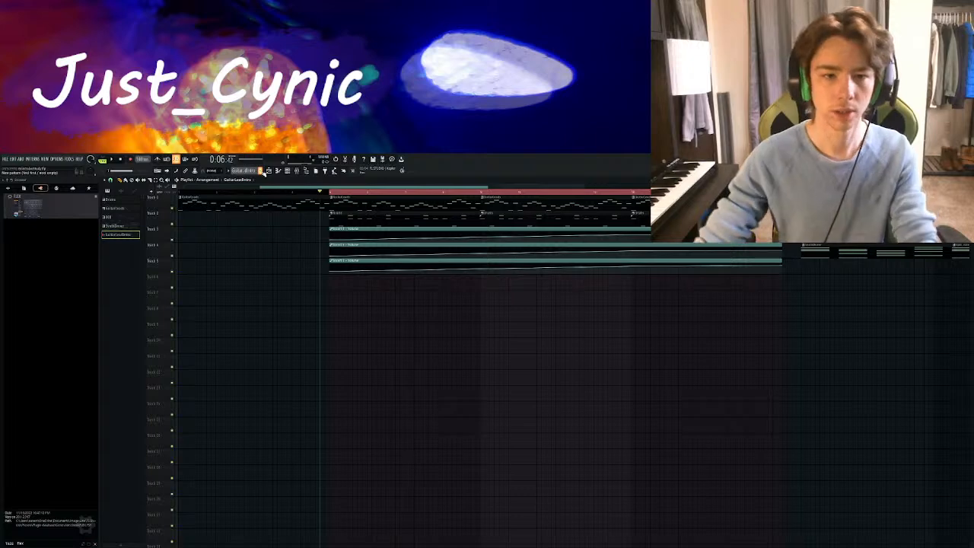
click(121, 208)
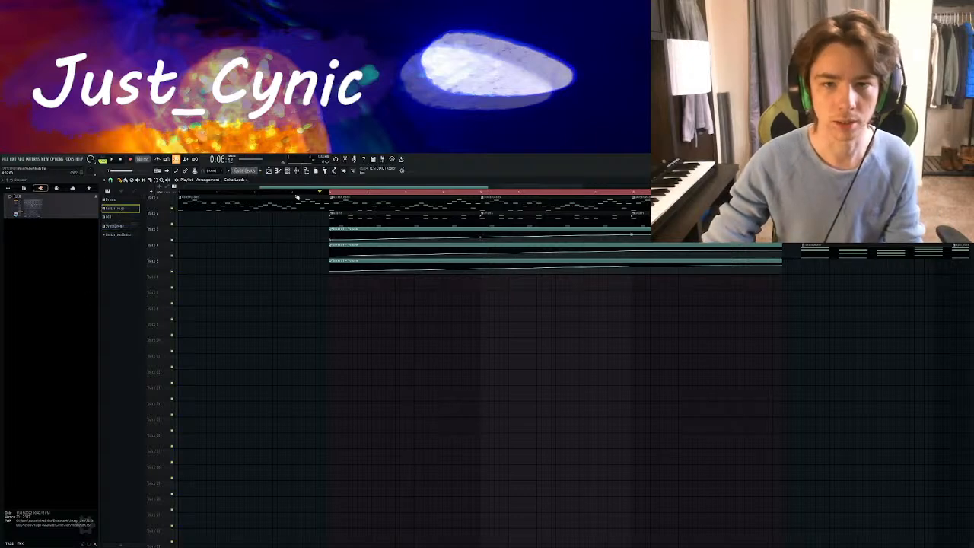
click(287, 171)
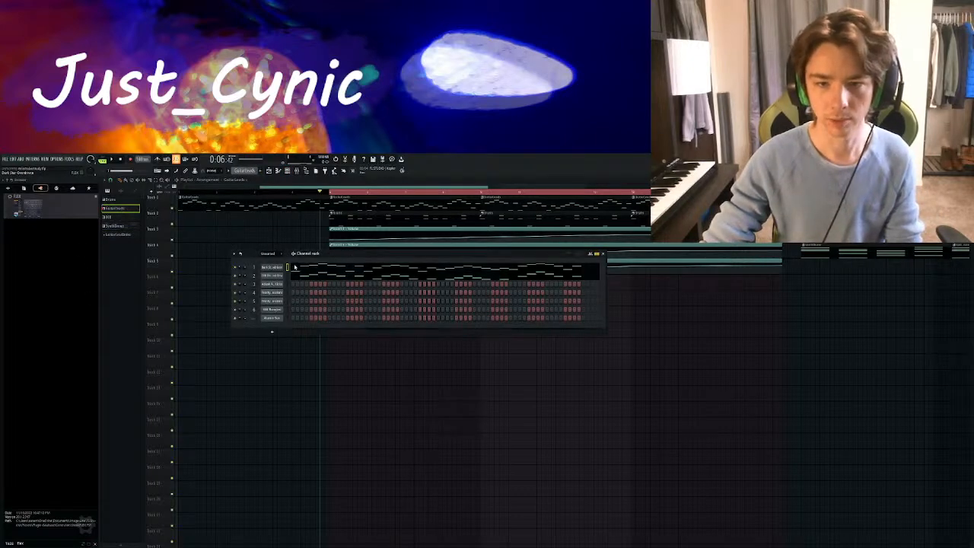
click(295, 268)
drag(615, 257, 68, 482)
key(Delete)
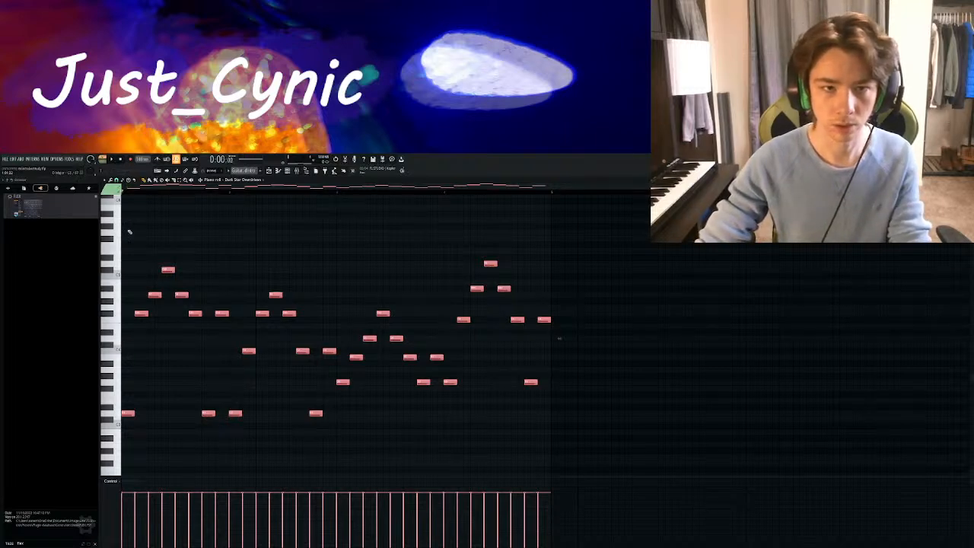
Lower the velocities of all first-guitar notes in GuitarLeadIntro during playback, keeping the last few notes slightly louder
drag(537, 512, 137, 510)
key(space)
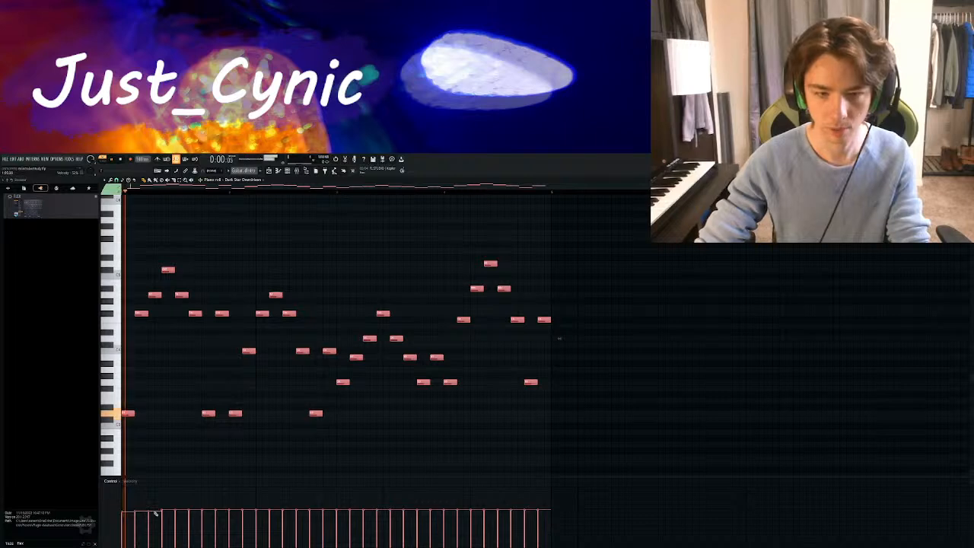
mouse_move(159, 513)
mouse_down()
mouse_move(267, 525)
mouse_move(542, 523)
mouse_up()
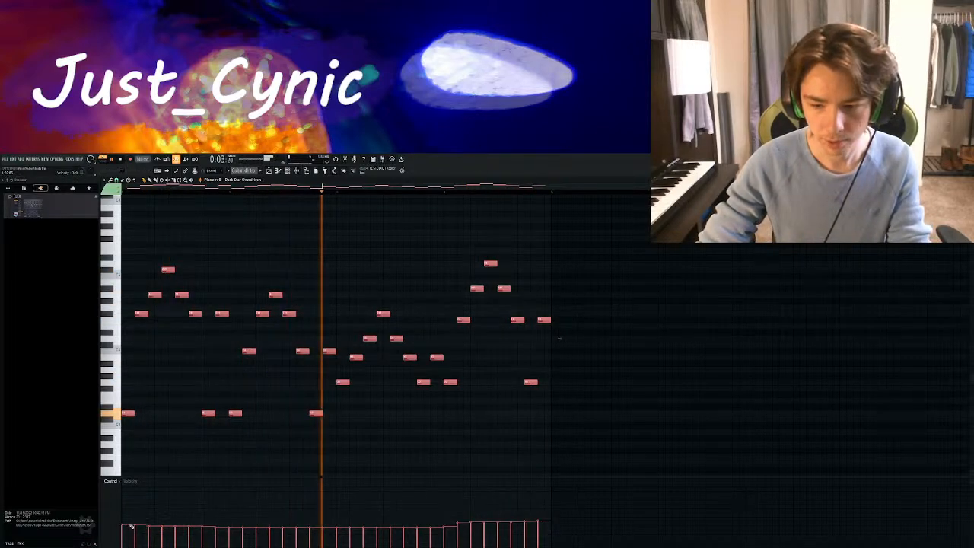
drag(257, 524, 543, 519)
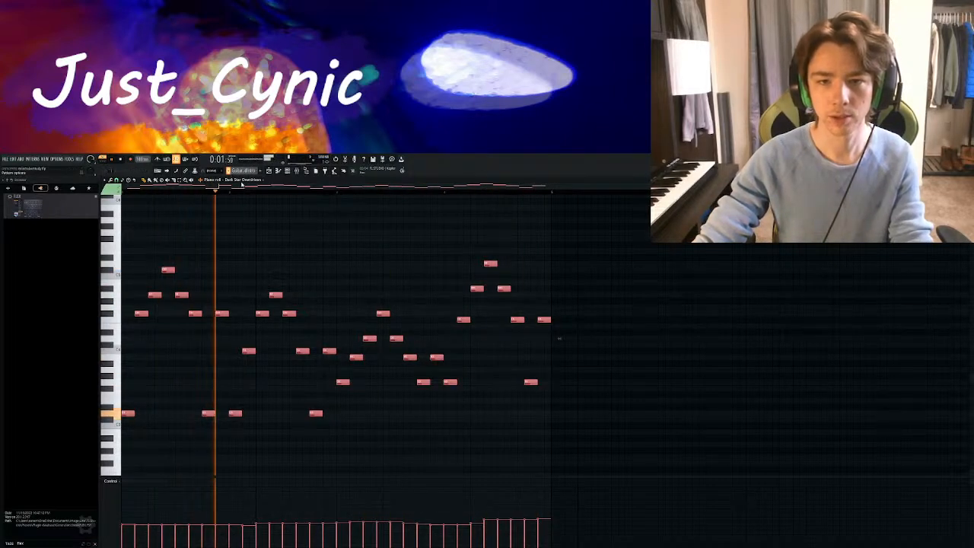
Paste the cut notes back into the first guitar channel of the GuitarLeads pattern and stop playback
scroll(243, 171, down, 1)
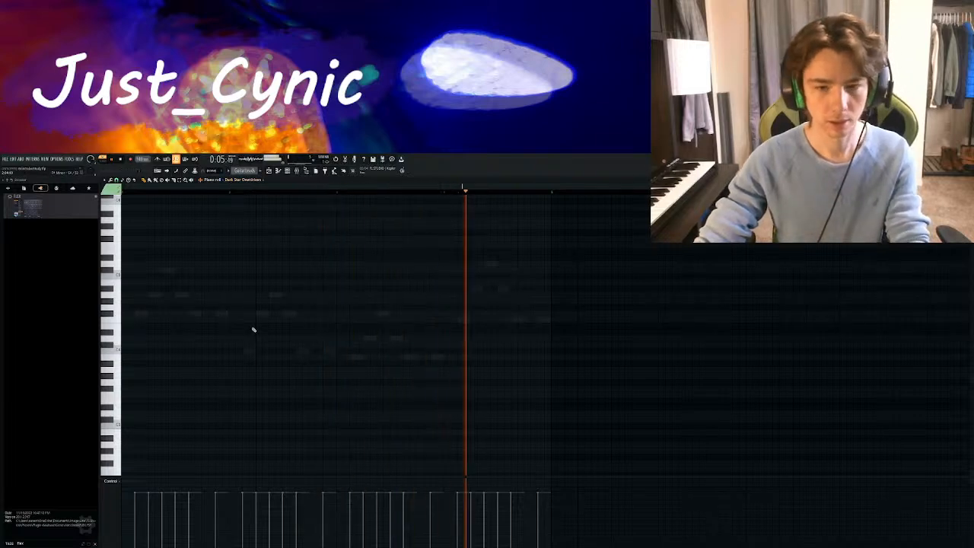
key(ctrl+v)
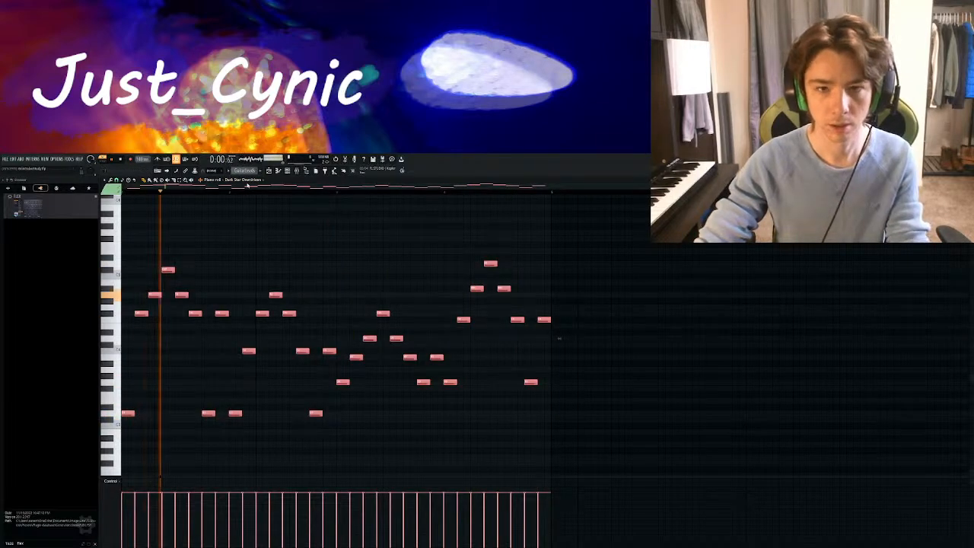
key(Down)
key(space)
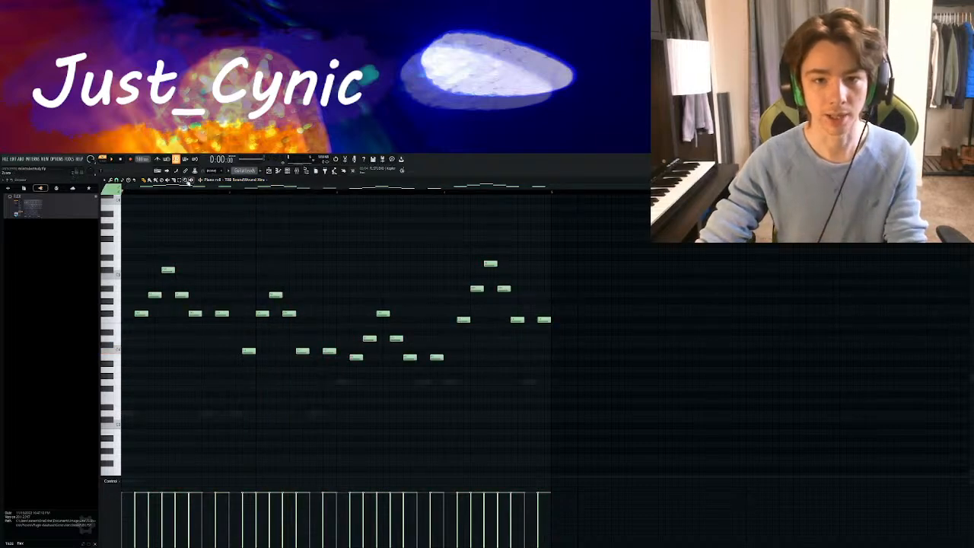
Copy all of the second guitar channel's notes from the GuitarLeads pattern into the GuitarLeadIntro pattern
drag(586, 260, 133, 430)
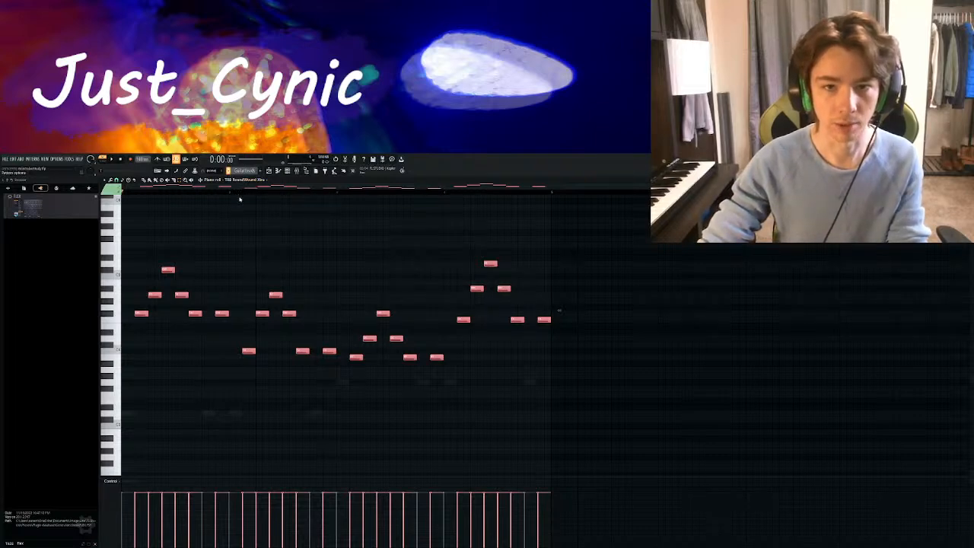
key(Delete)
key(ctrl+z)
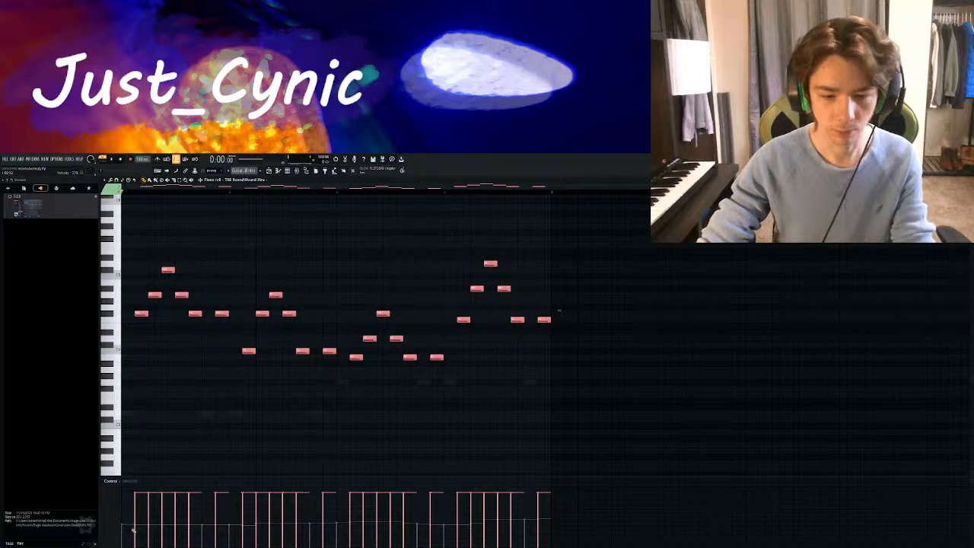
Lower the second guitar's note velocities in GuitarLeadIntro, then raise them slightly while listening to the pattern
drag(148, 525, 468, 526)
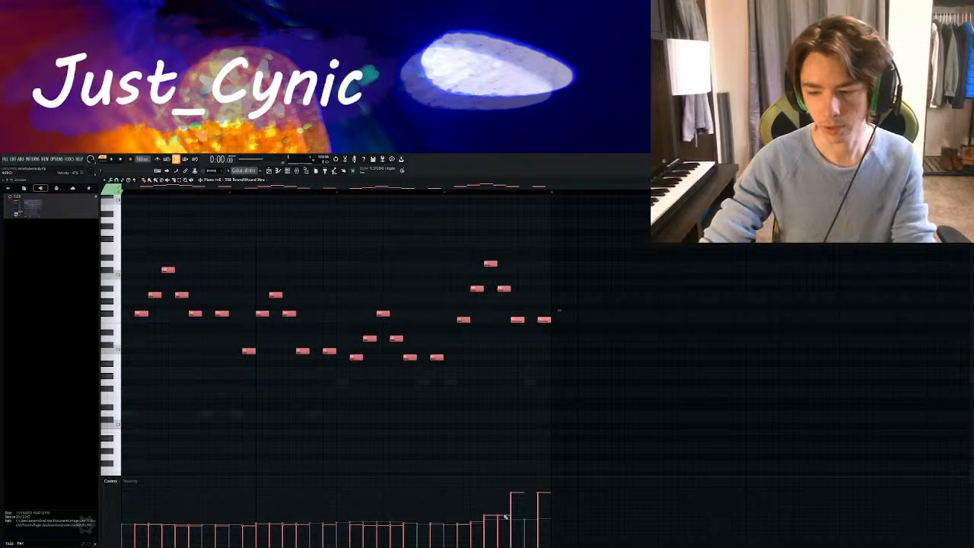
key(space)
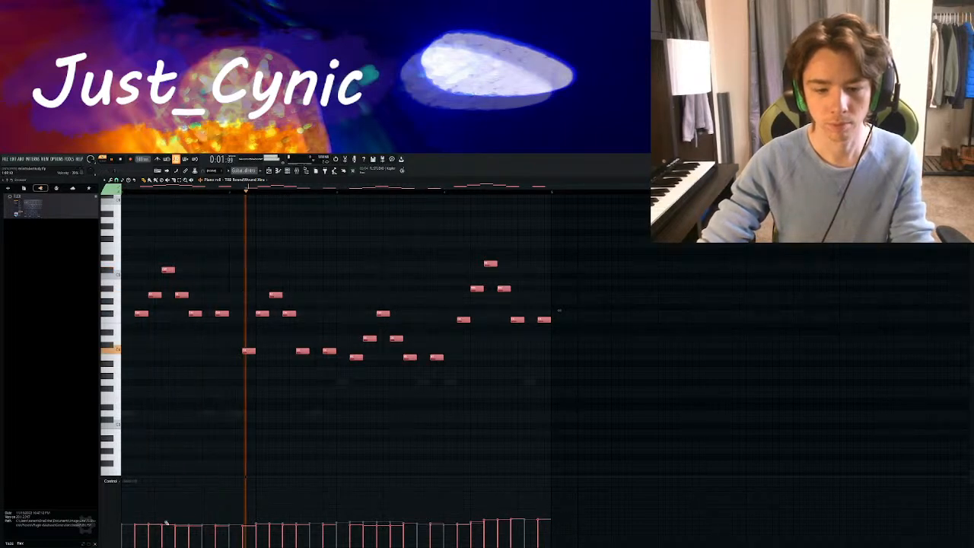
mouse_move(139, 519)
mouse_down()
mouse_move(454, 517)
mouse_move(528, 504)
mouse_up()
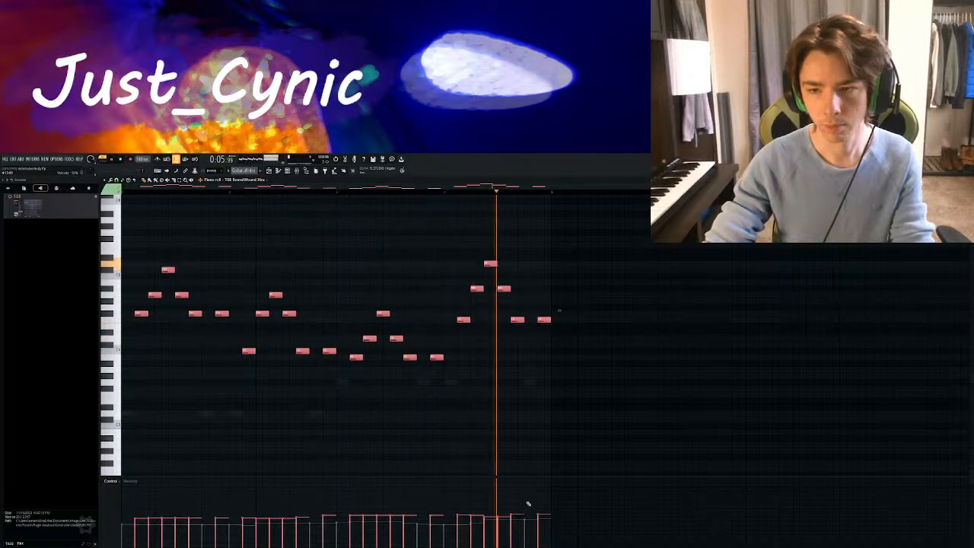
key(space)
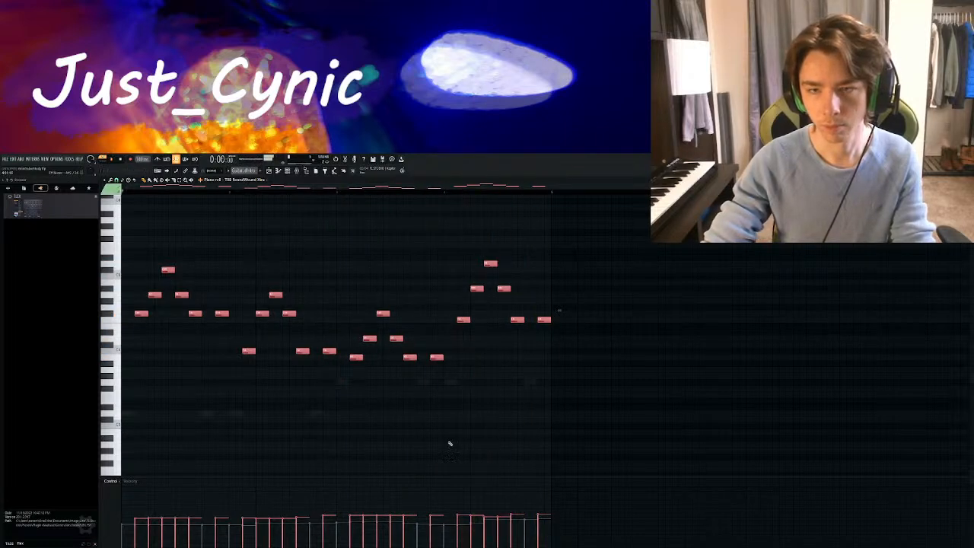
Delete the four GuitarLeads clips on Track 1 that come before the 808 entry in the playlist
click(269, 171)
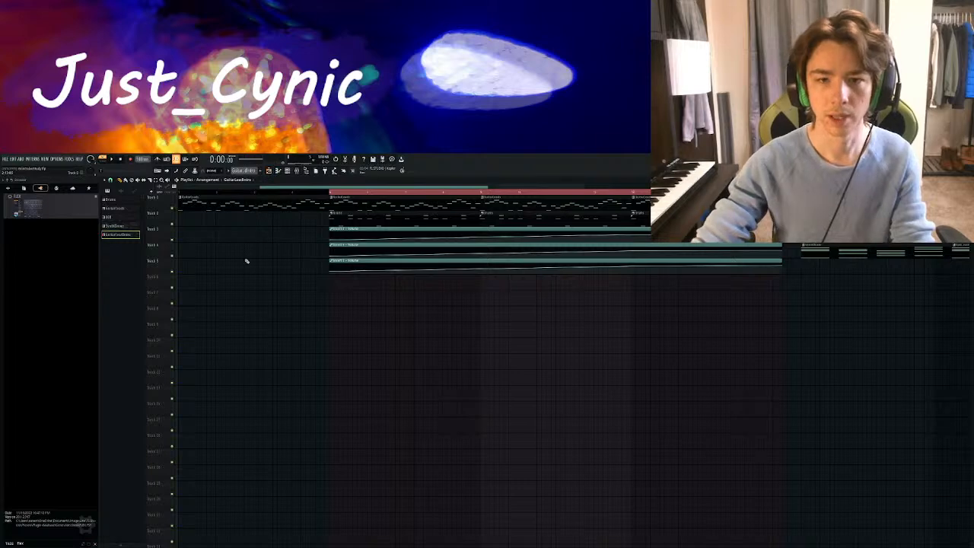
ctrl+scroll(251, 202, down, 5)
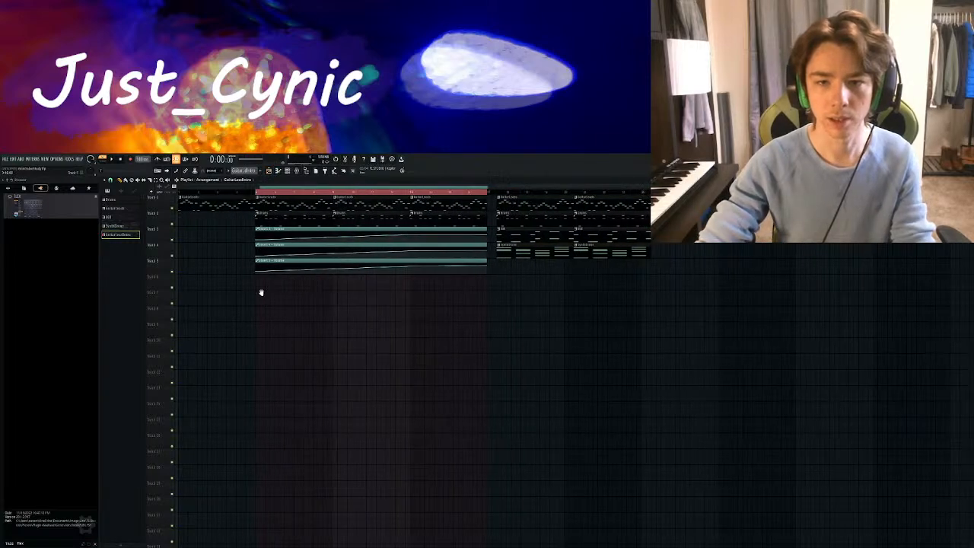
right_click(223, 205)
right_click(281, 206)
right_click(382, 205)
right_click(427, 206)
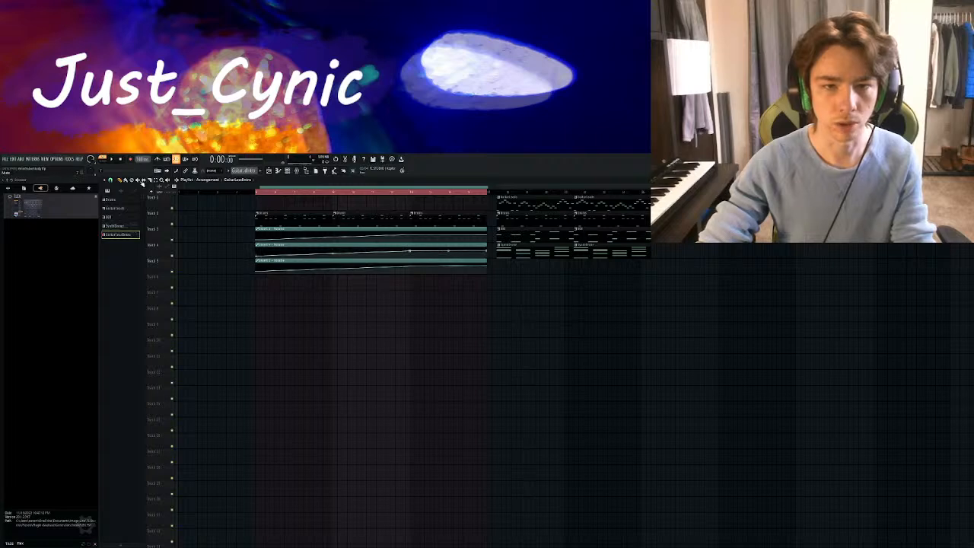
Place four GuitarLeadIntro clips back to back on Track 1, from the song start to the end of the automation section
click(182, 205)
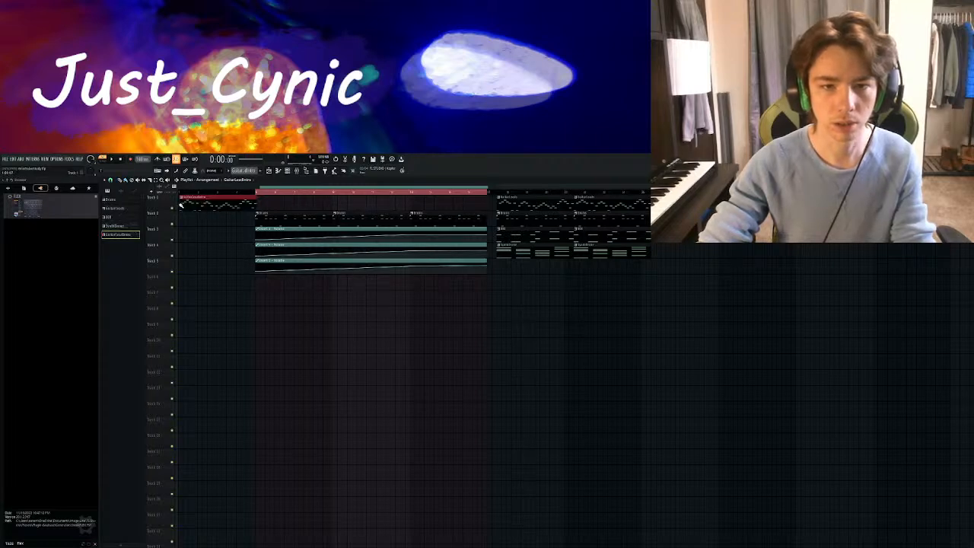
right_click(194, 203)
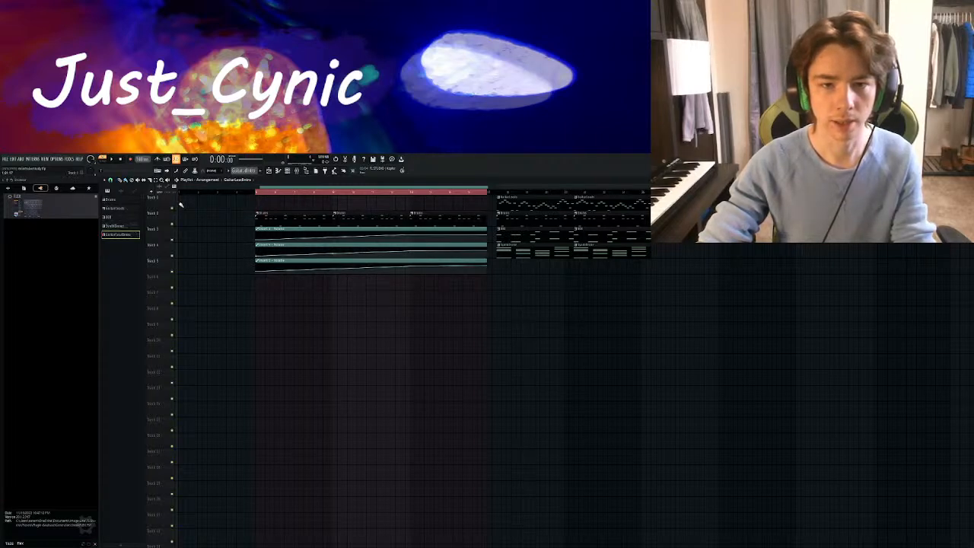
click(181, 205)
click(265, 204)
click(338, 204)
click(417, 204)
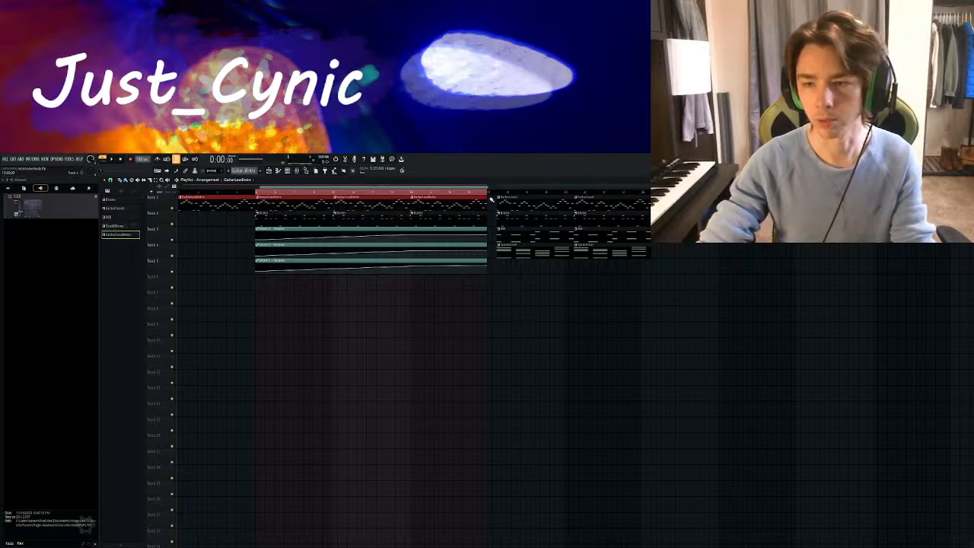
scroll(498, 196, up, 5)
scroll(498, 196, down, 5)
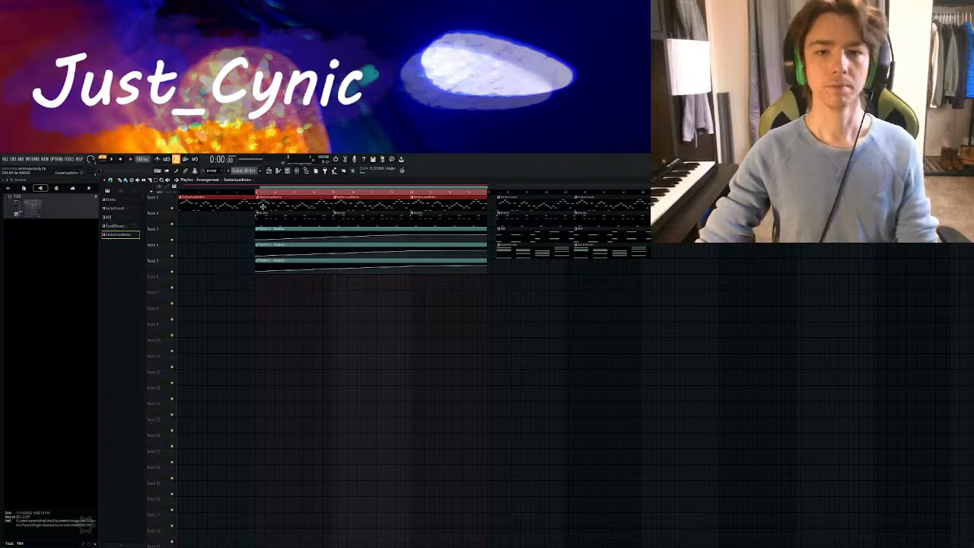
Select the playlist range covering the four intro clips and create an automation clip for the master's Fruity parametric EQ 2
double_click(181, 192)
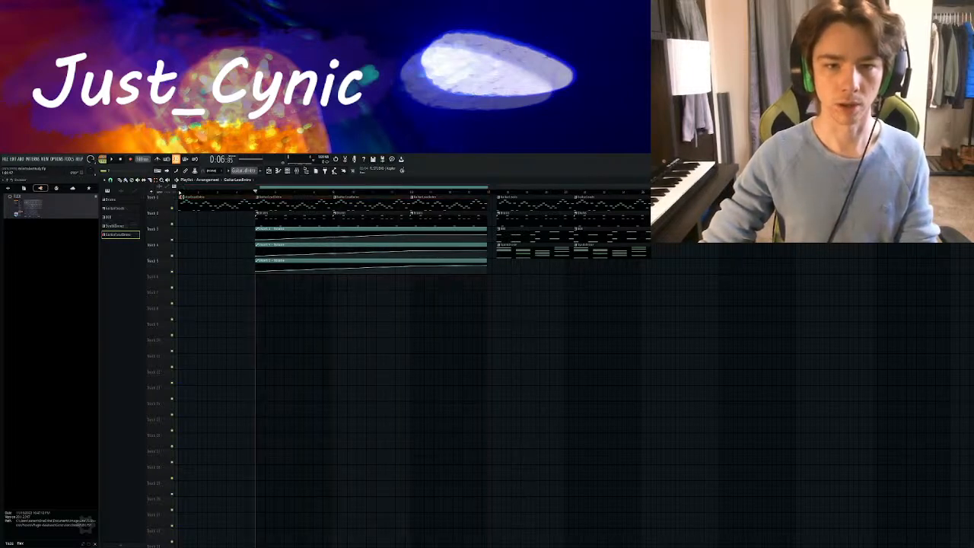
click(179, 193)
drag(180, 195, 472, 197)
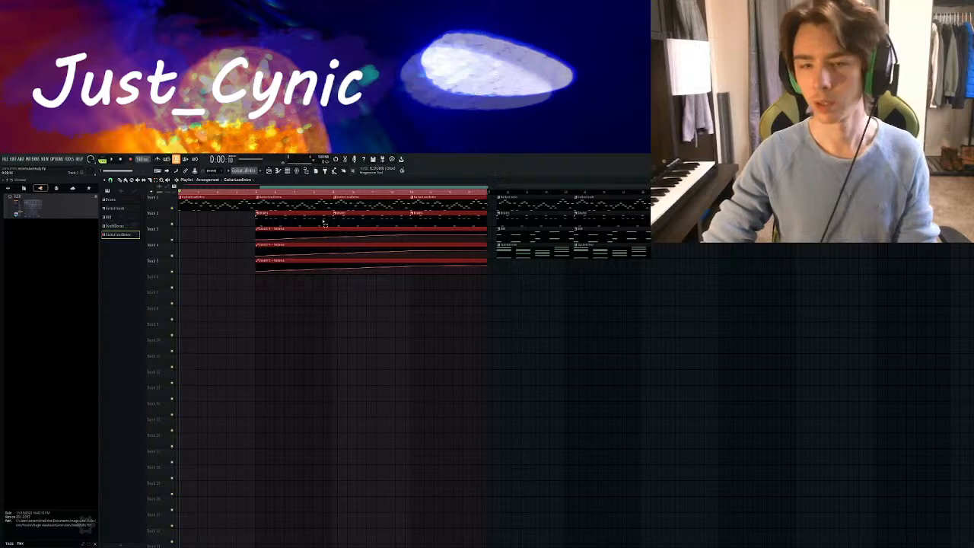
click(300, 171)
click(122, 194)
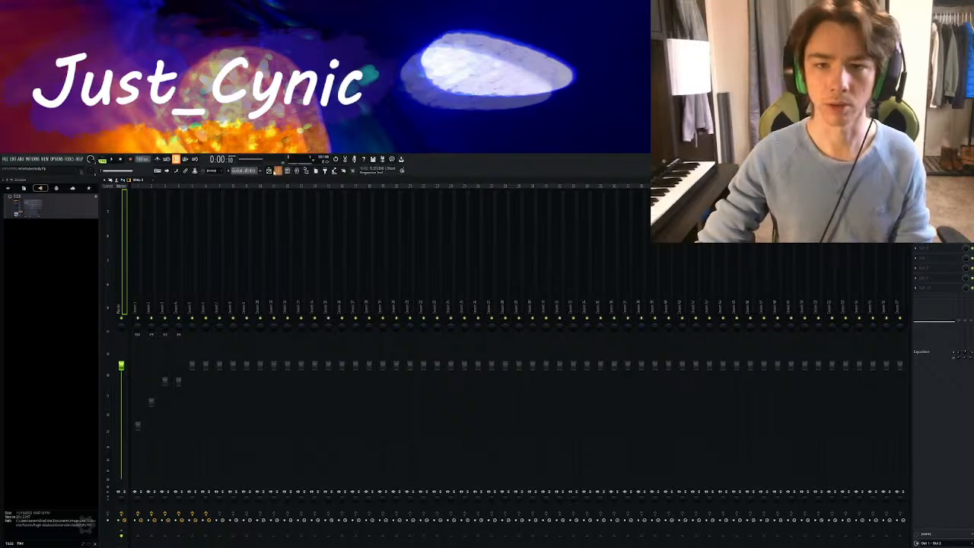
click(276, 171)
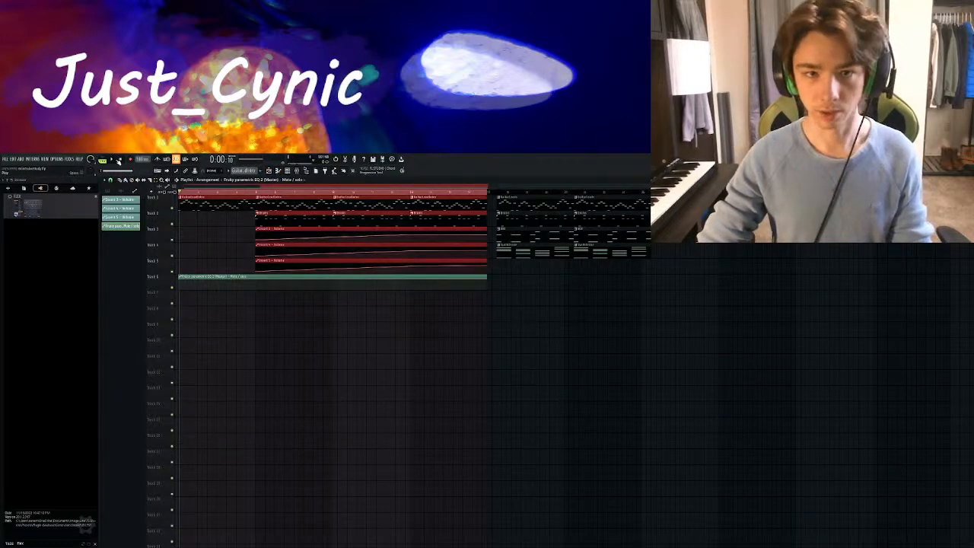
Add a control point near the end of the master EQ automation clip and lower its end point to form a closing drop
scroll(438, 198, up, 2)
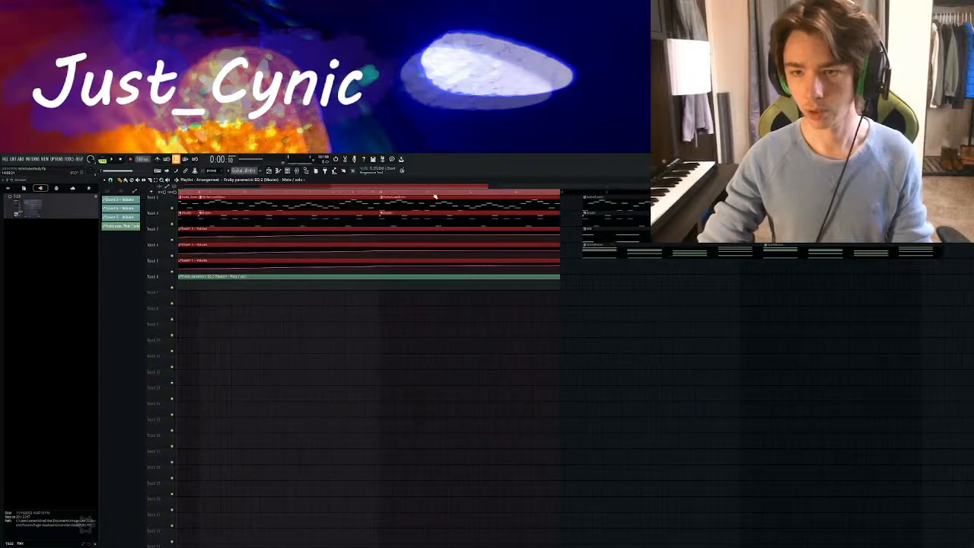
right_click(453, 280)
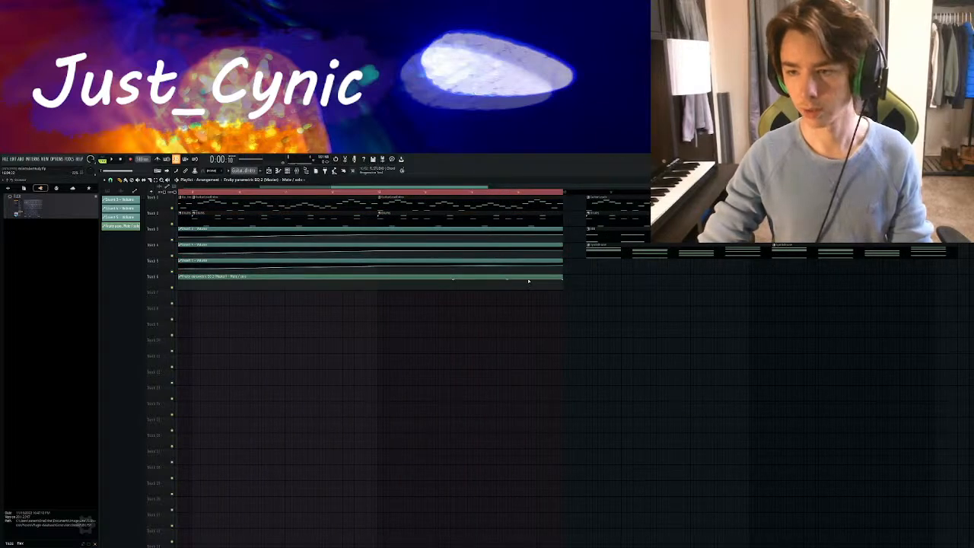
drag(564, 280, 563, 293)
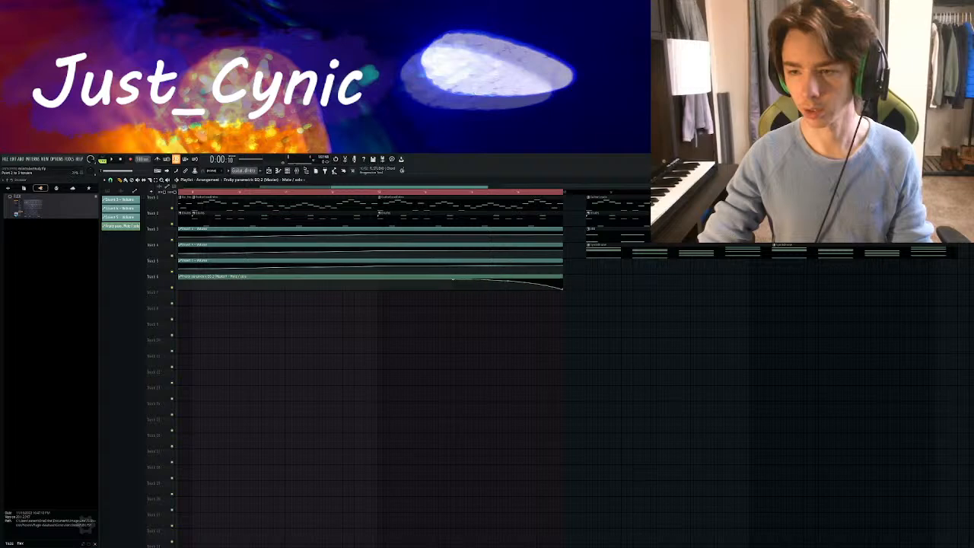
drag(342, 285, 785, 328)
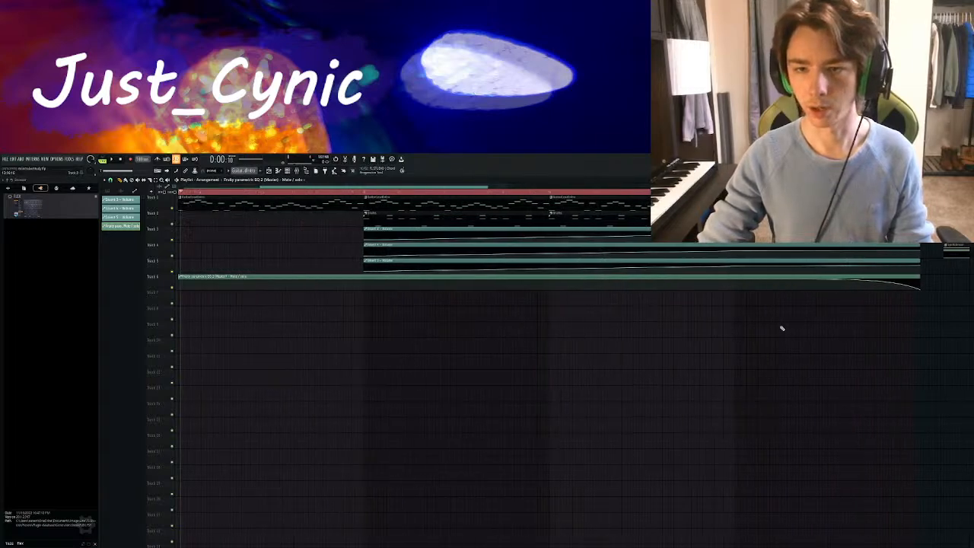
key(space)
click(123, 159)
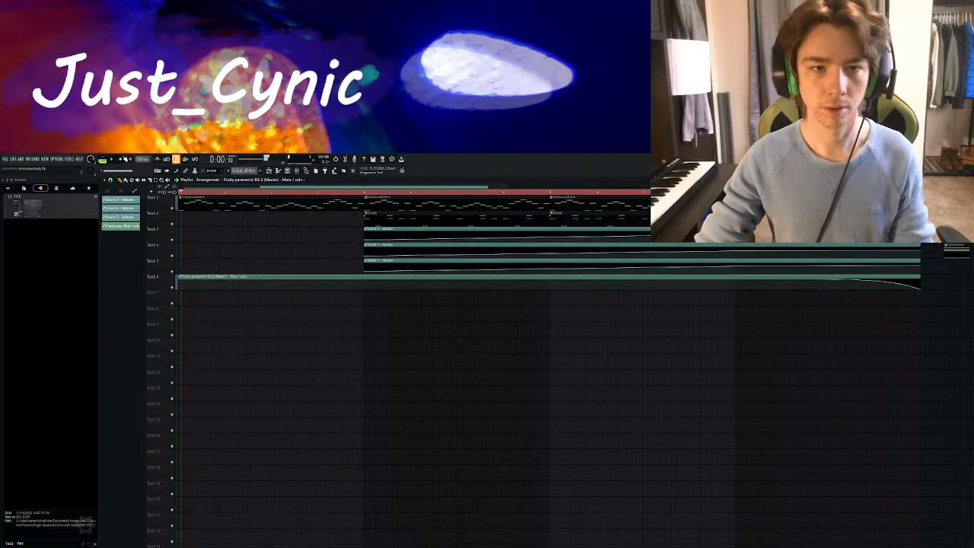
drag(556, 373, 140, 335)
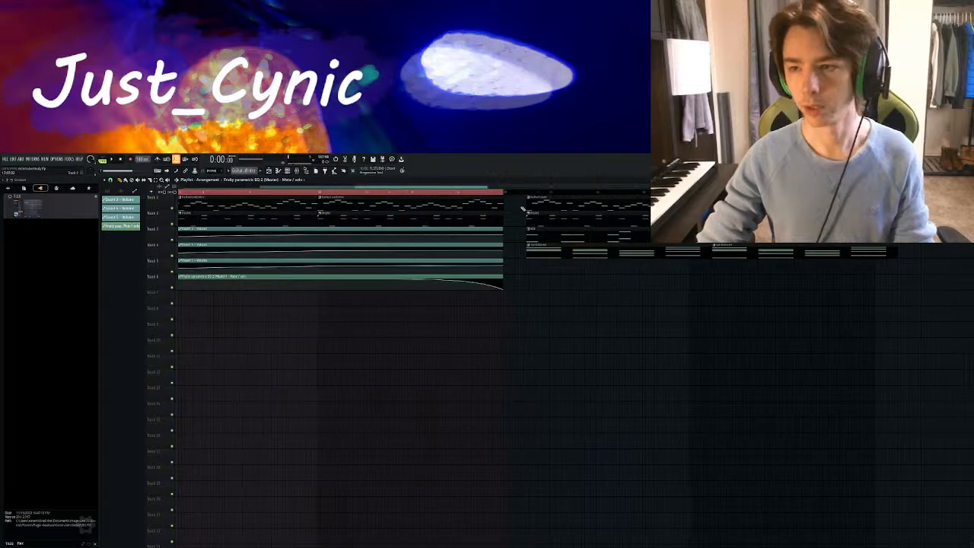
scroll(519, 192, down, 3)
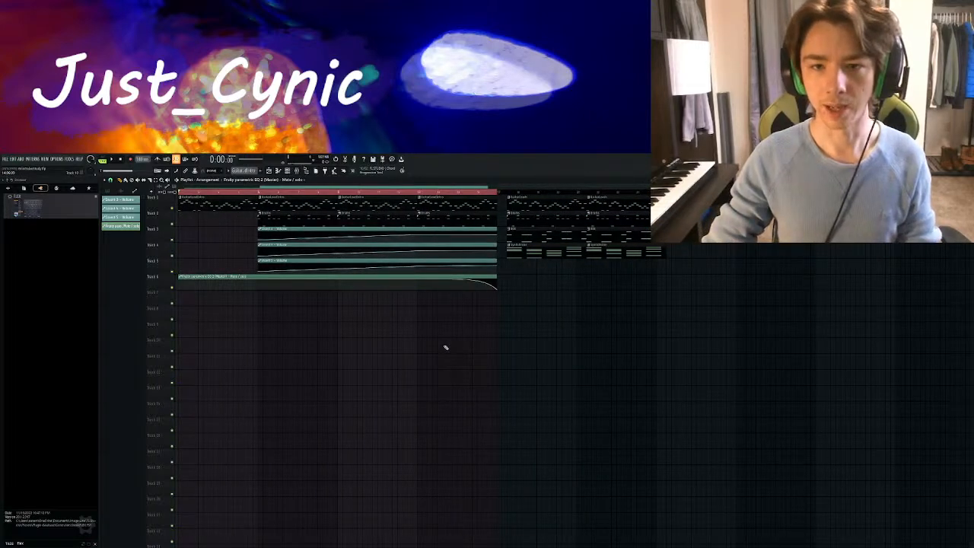
drag(508, 286, 348, 282)
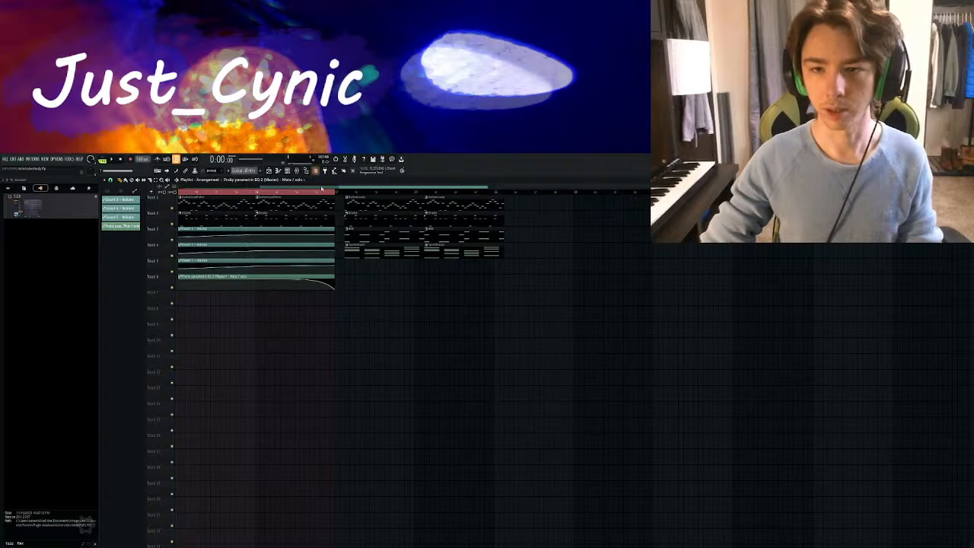
Raise the end points of the three volume automation clips on Tracks 3 to 5 before the 808 entry
scroll(324, 192, up, 3)
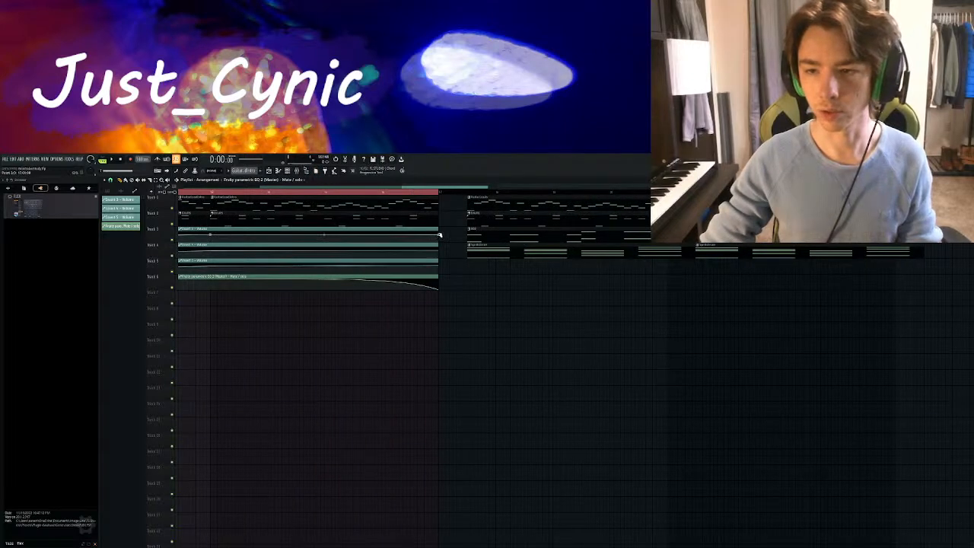
drag(440, 232, 440, 265)
scroll(458, 197, down, 5)
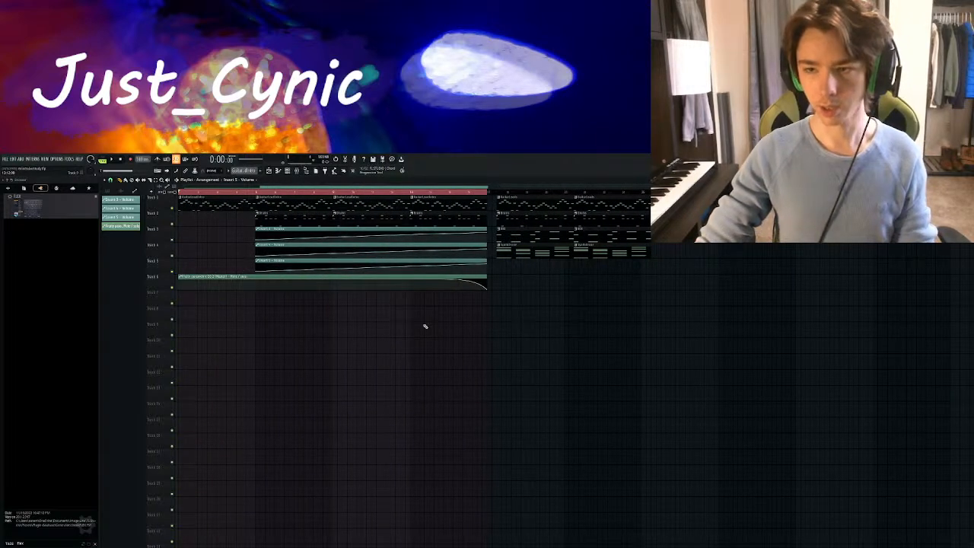
click(460, 344)
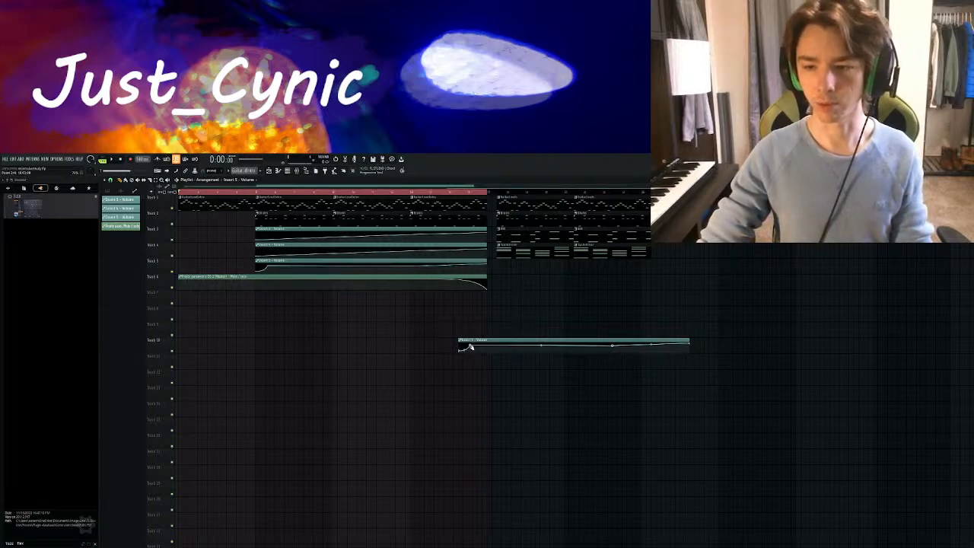
key(ctrl+z)
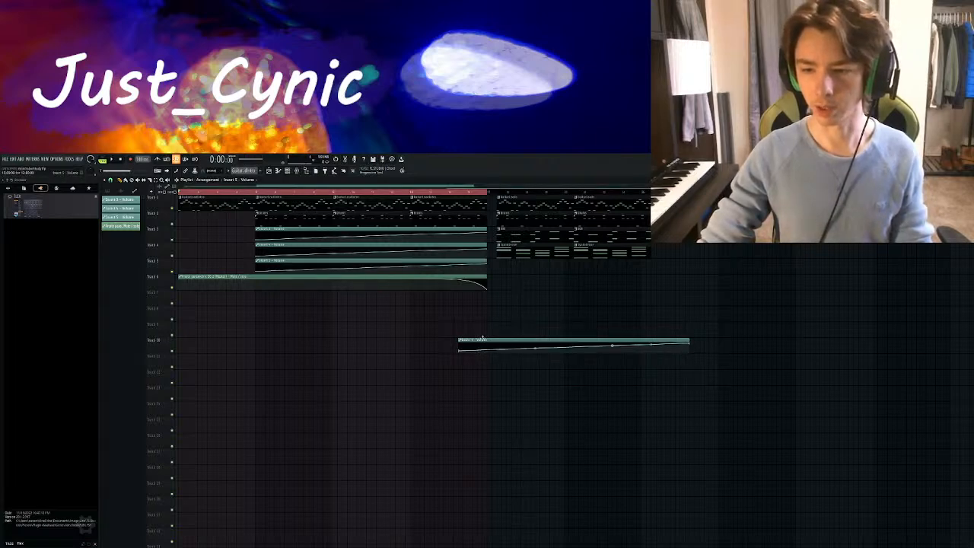
right_click(482, 341)
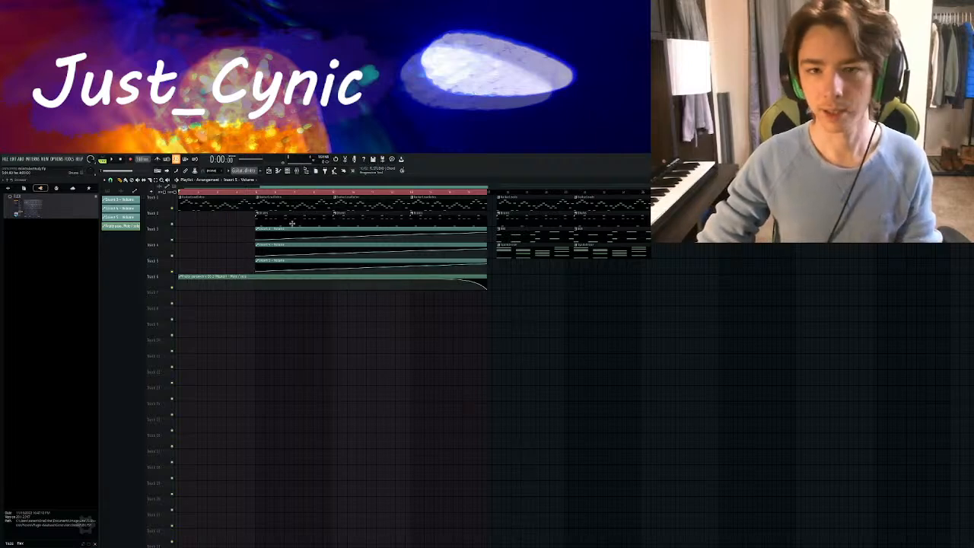
Clear the playlist time selection and play the arrangement from the start through the 808 section
click(207, 194)
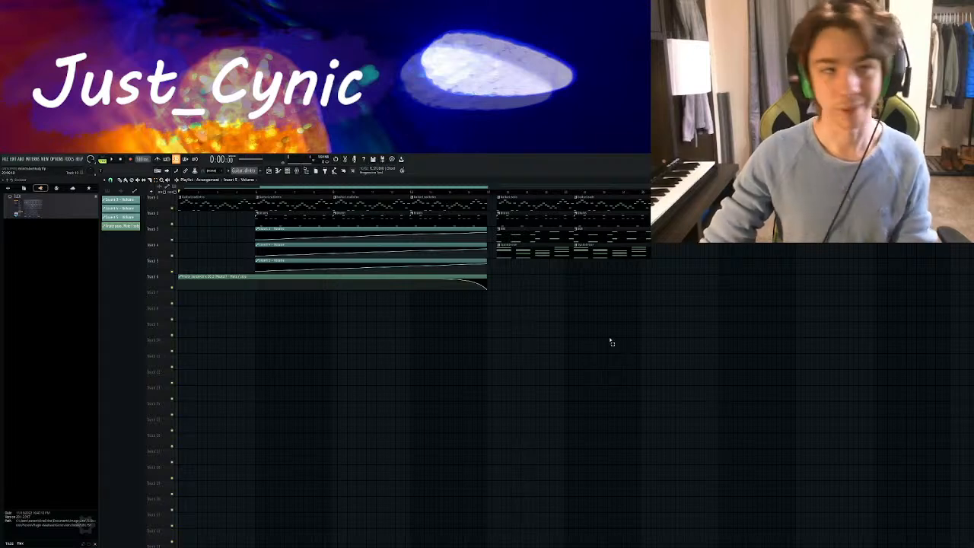
key(space)
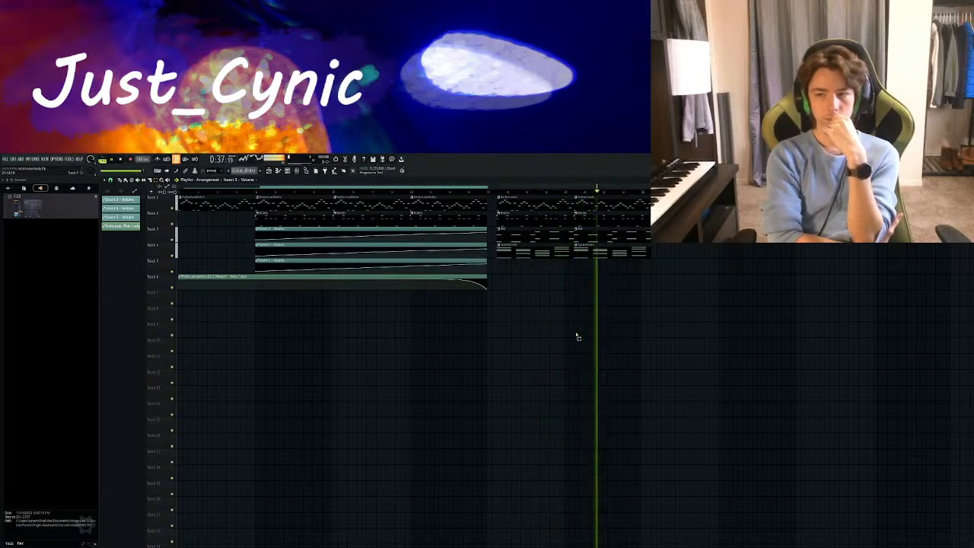
key(space)
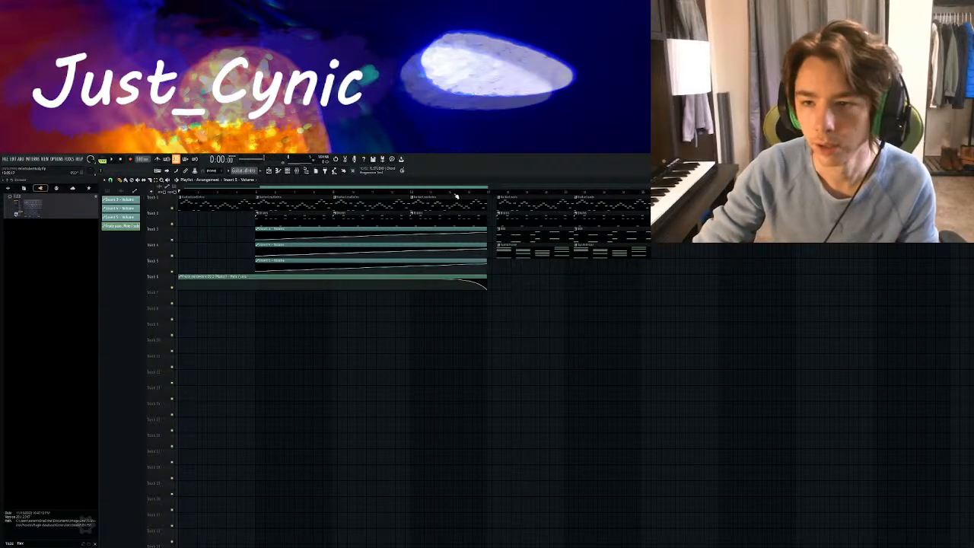
Move the last control point of the master EQ automation closer to the clip's end for a shorter, steeper drop
scroll(457, 197, up, 4)
scroll(489, 313, right, 1)
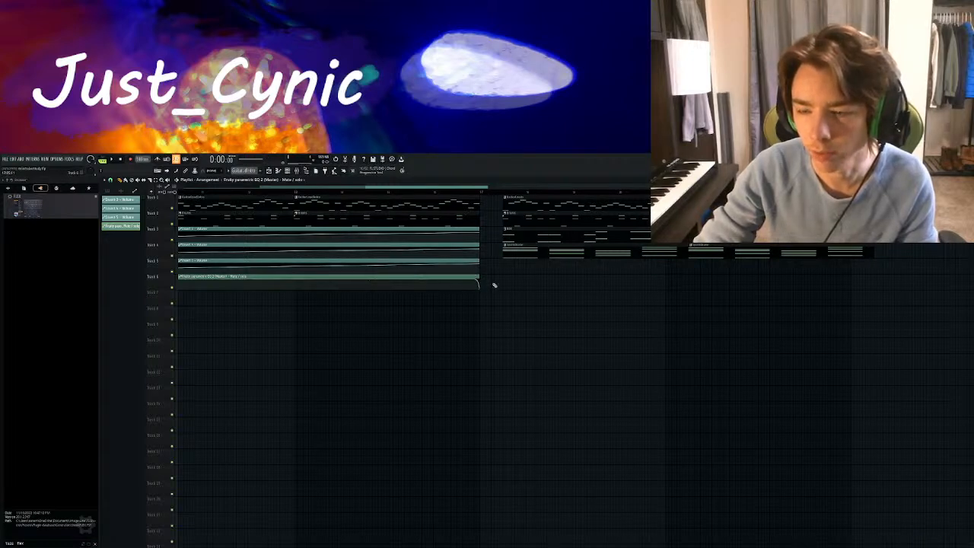
scroll(524, 305, down, 4)
scroll(413, 290, up, 3)
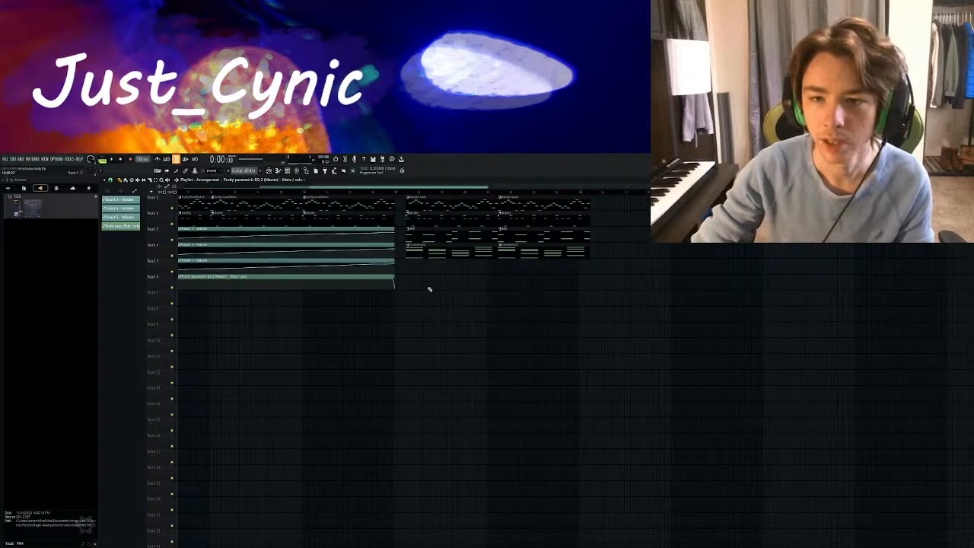
Delete the synth chord clips on Track 4 below the two 808 clips
scroll(373, 302, down, 4)
right_click(323, 253)
right_click(400, 252)
drag(460, 251, 343, 272)
Place two more GuitarLeads clips after the 808 section on Track 1 and two synth chord clips below them on Track 4
click(307, 200)
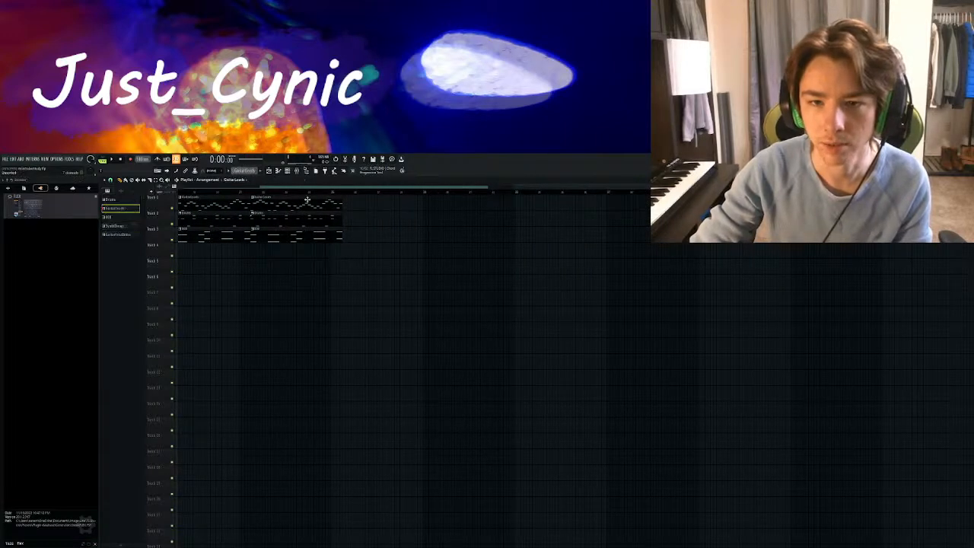
click(346, 205)
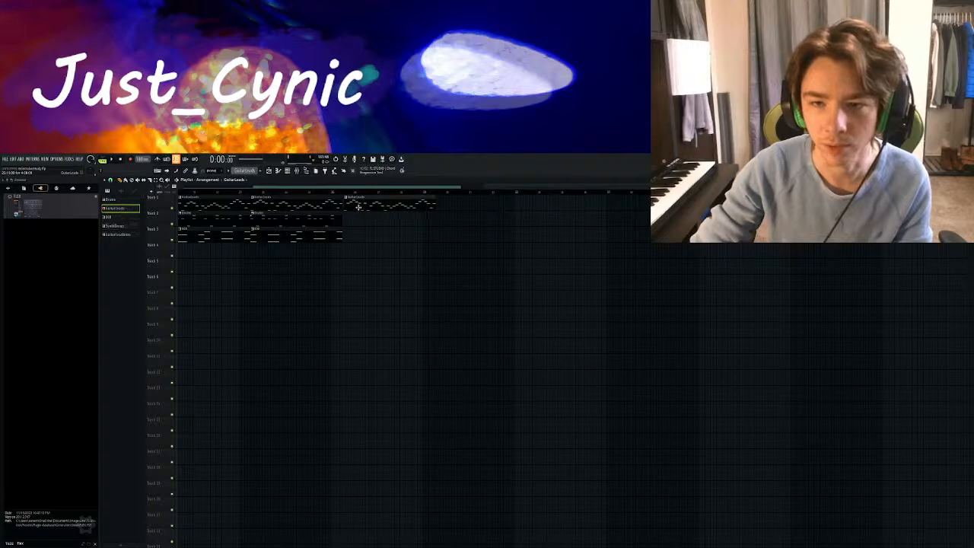
click(440, 207)
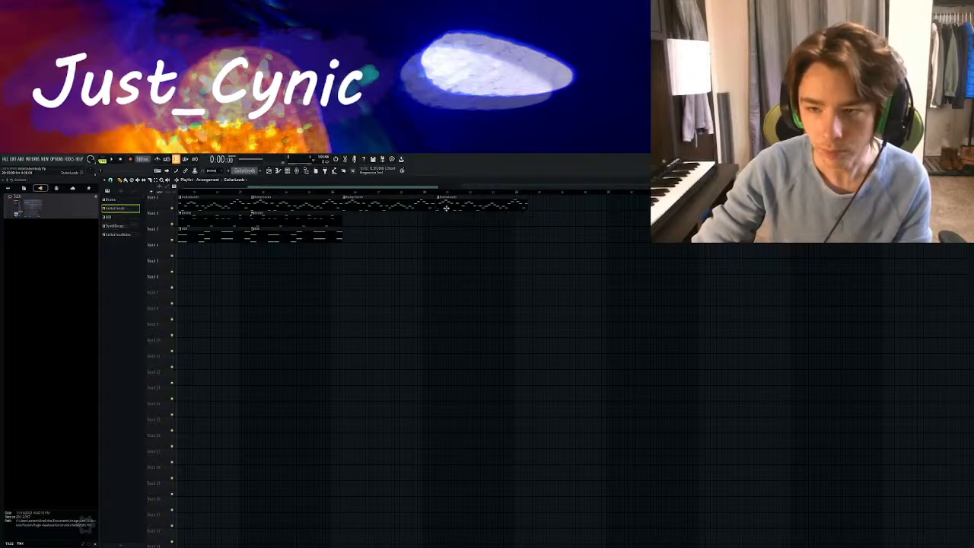
click(119, 226)
click(344, 252)
click(438, 253)
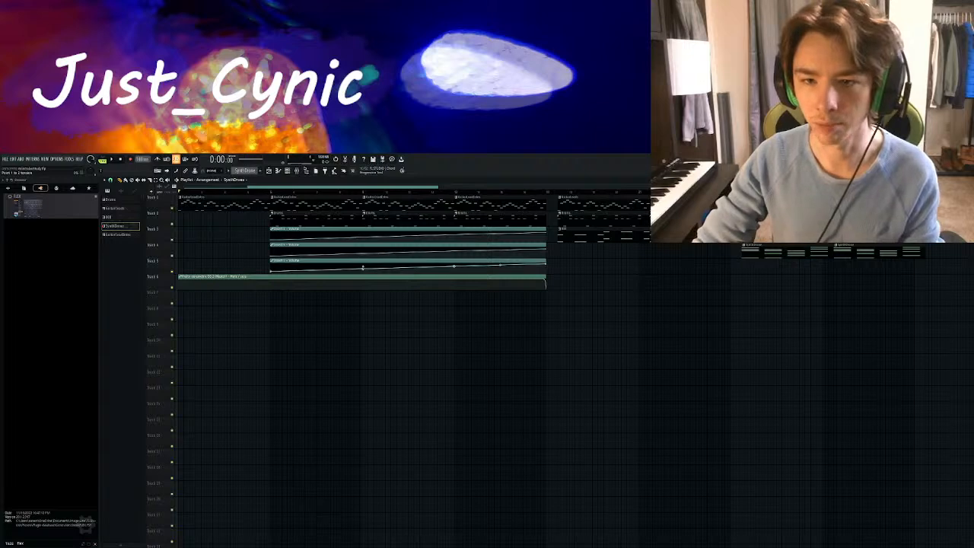
Open the channel rack and audition the synth chord and Drums patterns to check the individual channels
click(287, 170)
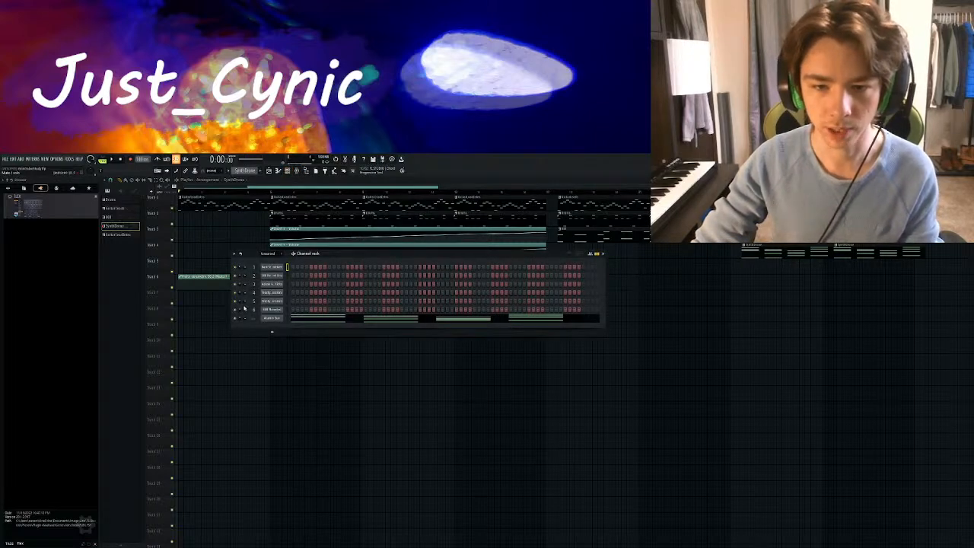
key(space)
key(space)
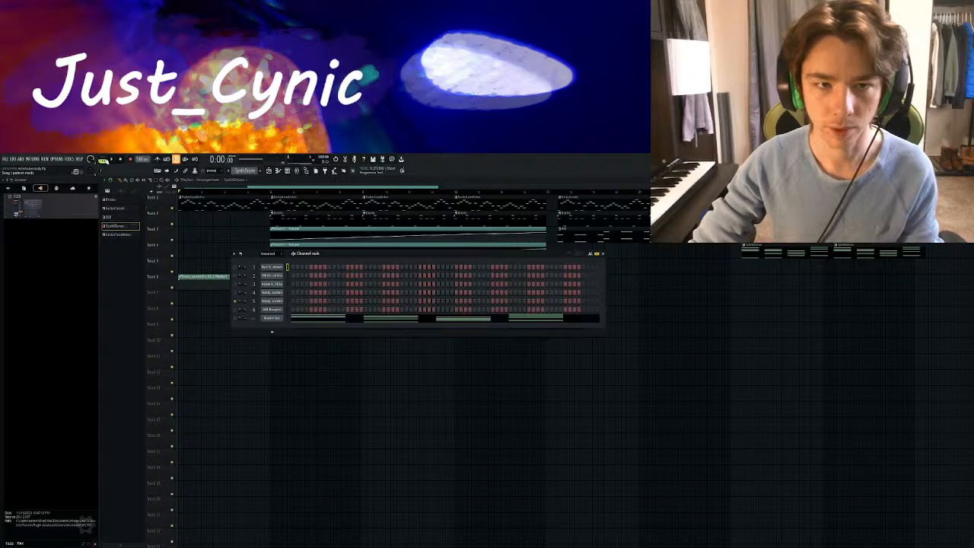
click(118, 202)
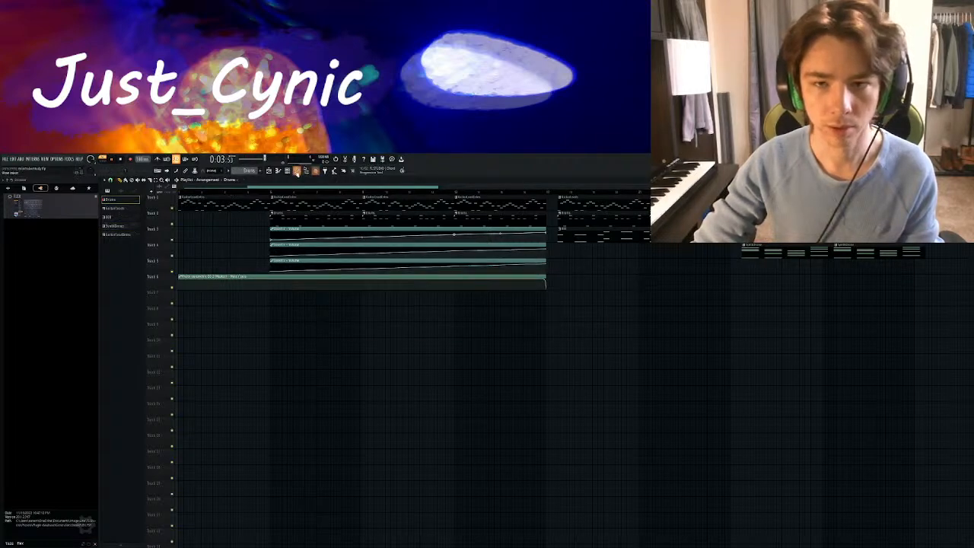
click(288, 170)
key(space)
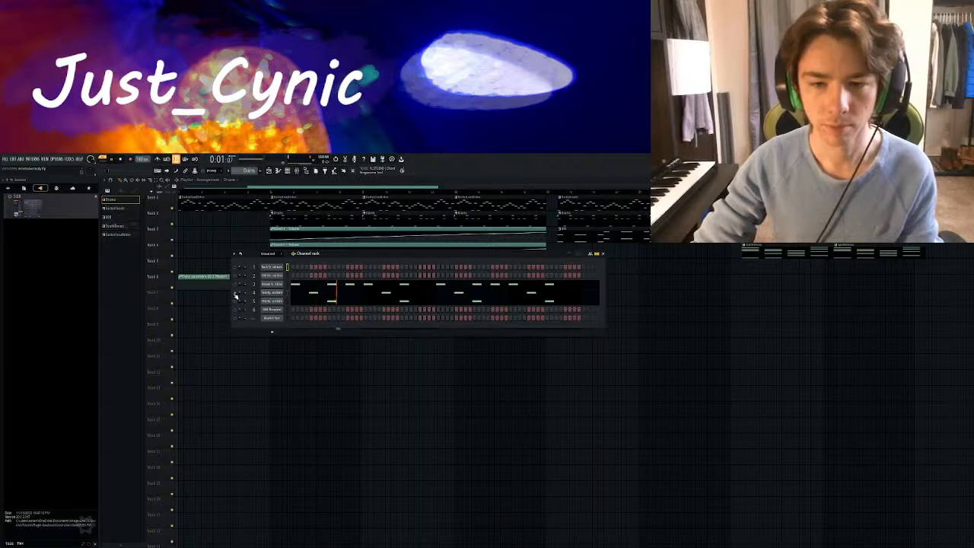
key(space)
click(602, 253)
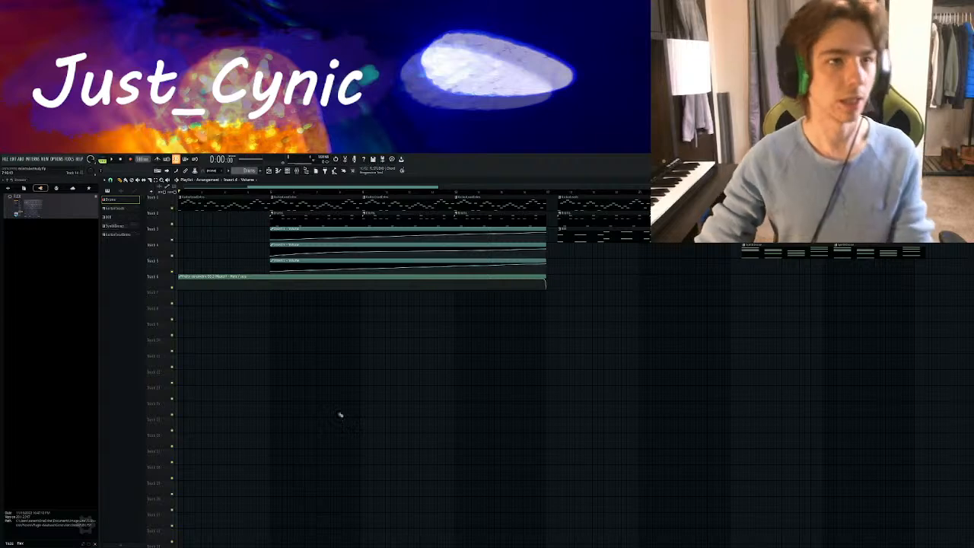
Play the whole arrangement from the start through the added guitar and synth chord section
key(space)
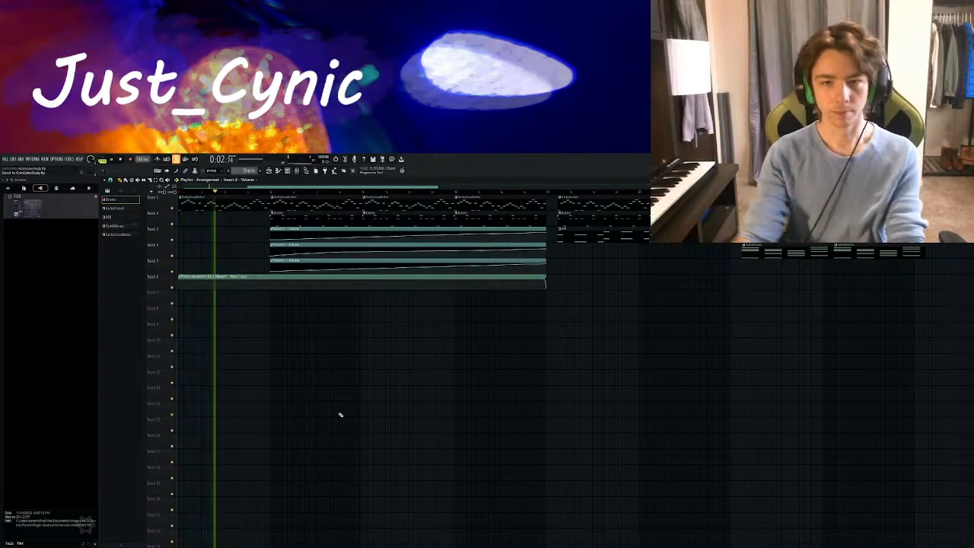
key(space)
click(288, 170)
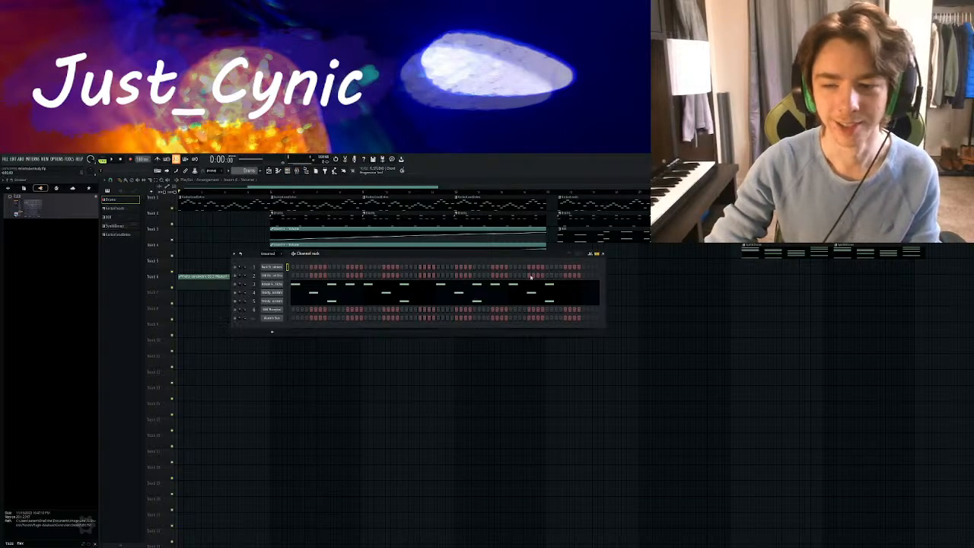
click(603, 254)
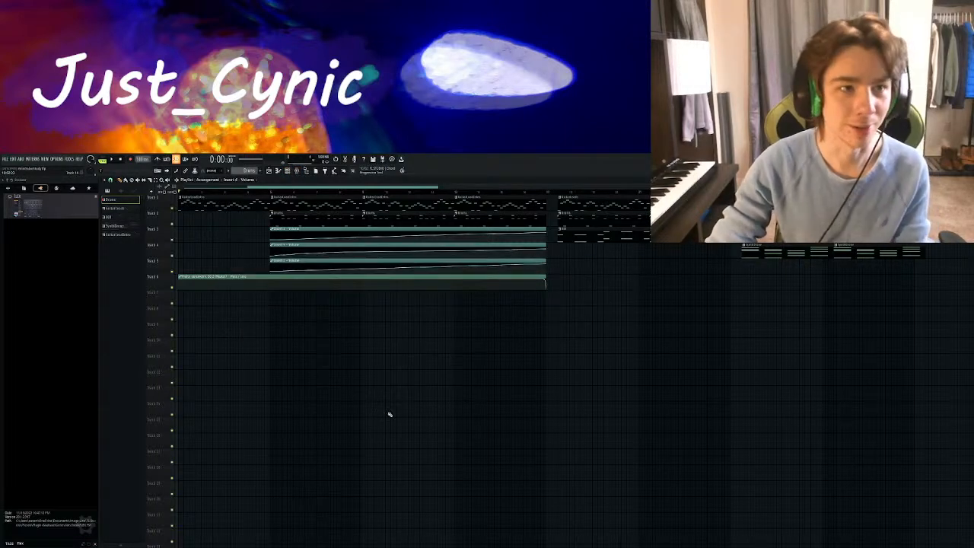
key(space)
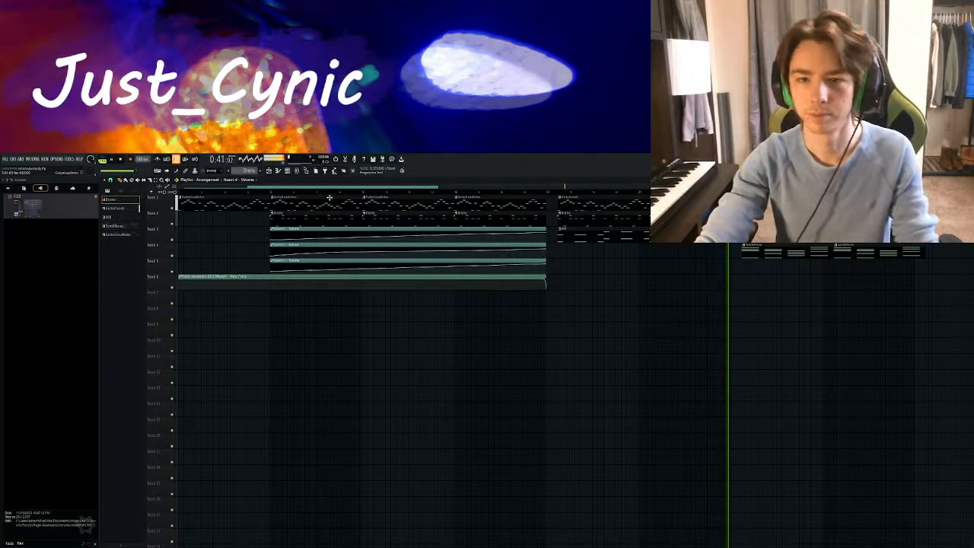
scroll(427, 364, down, 2)
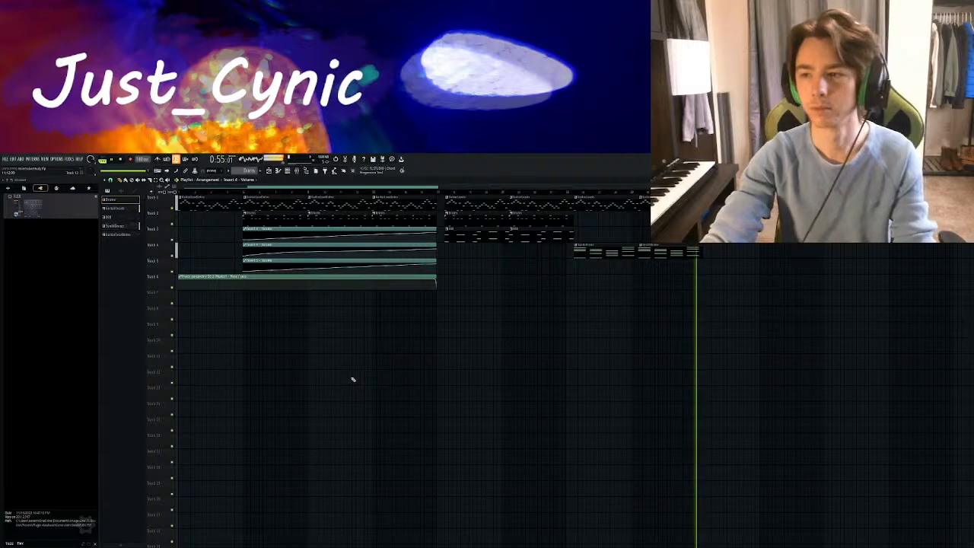
key(space)
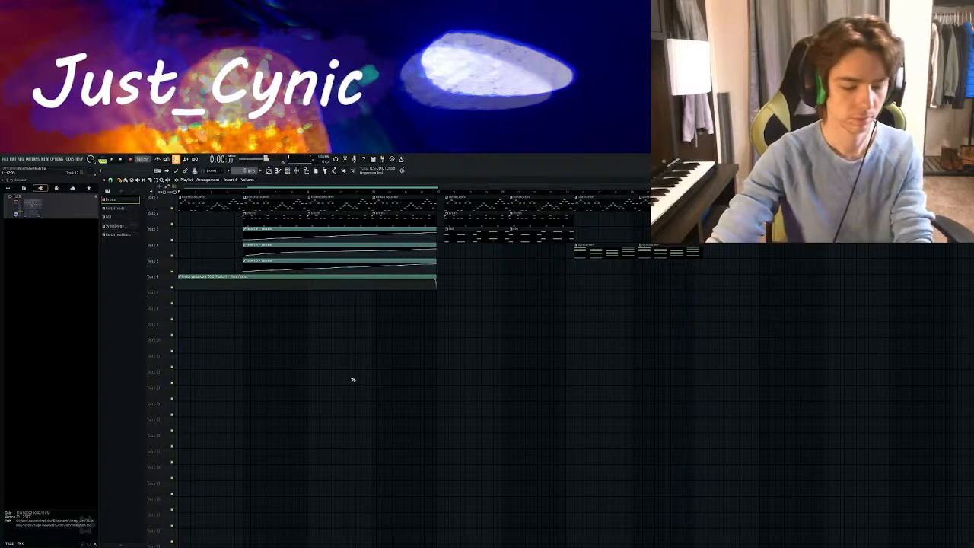
Extend the master EQ automation clip on Track 6 slightly past the end of the intro clips
scroll(428, 194, up, 6)
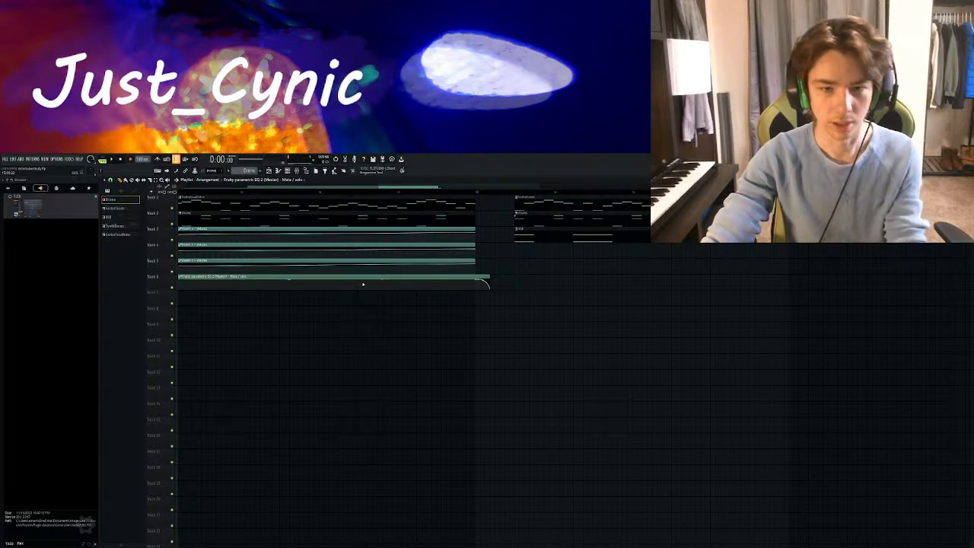
scroll(348, 191, down, 2)
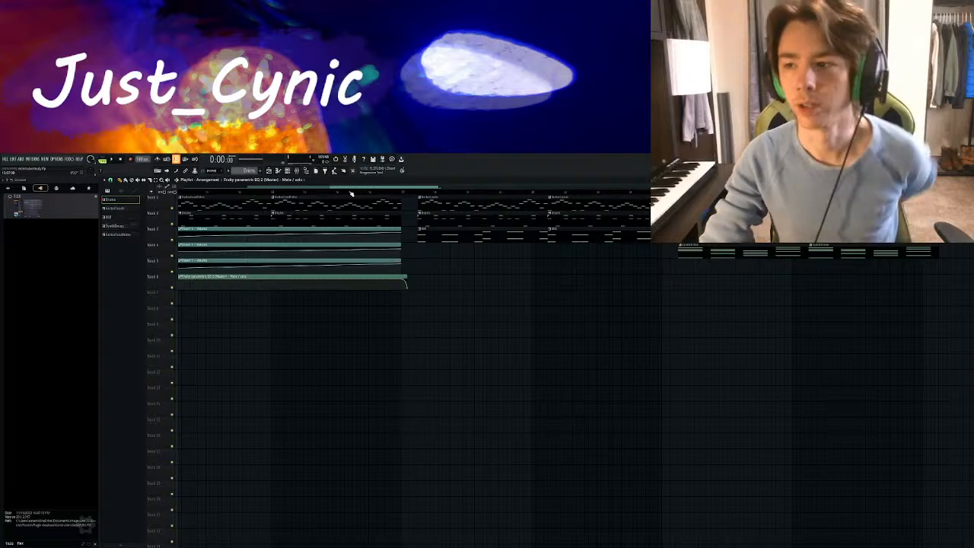
scroll(350, 193, up, 3)
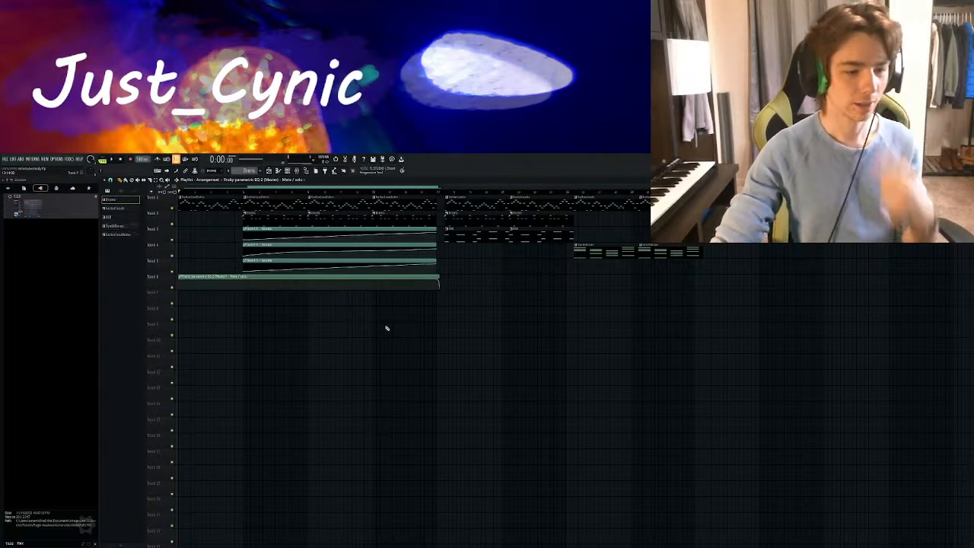
scroll(435, 317, right, 3)
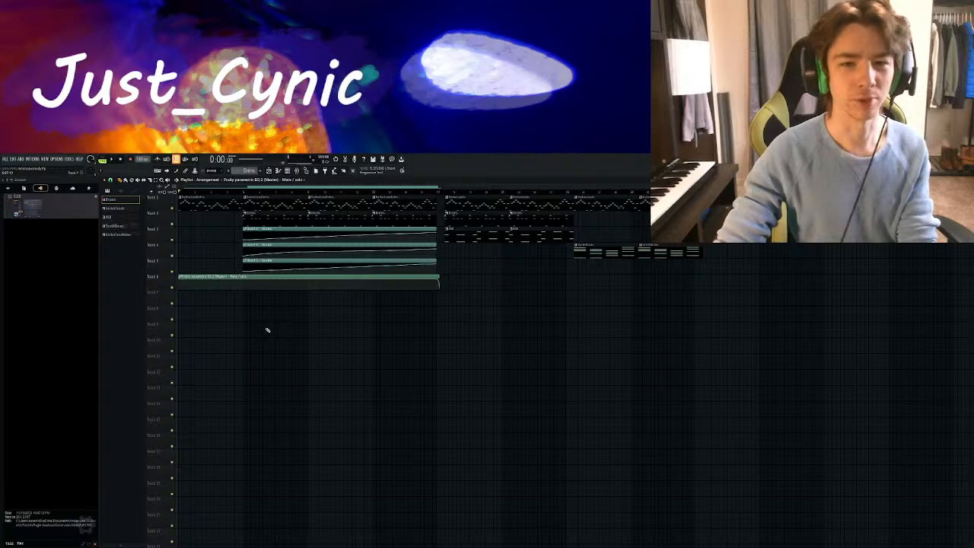
Play the intro into the 808 entry to check the timing of the master EQ drop
key(space)
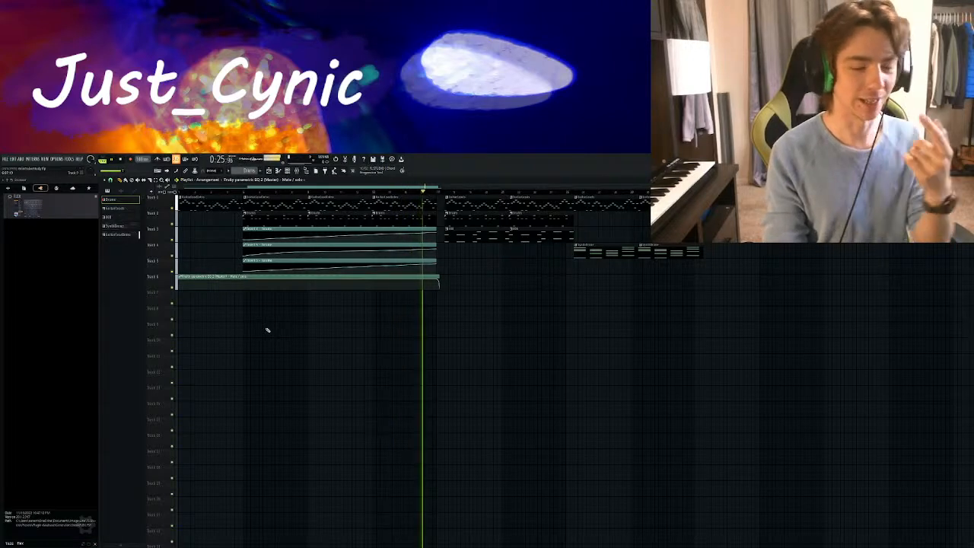
key(space)
key(space)
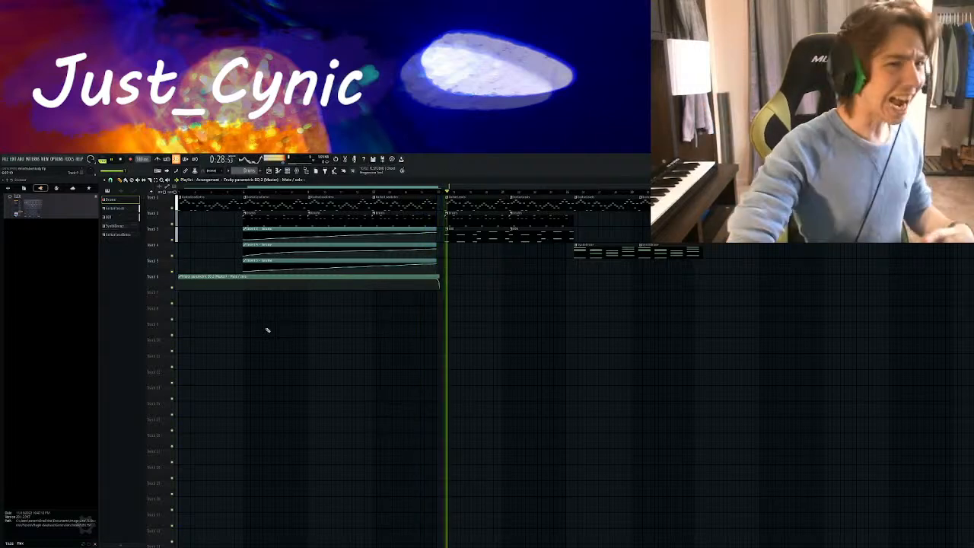
key(space)
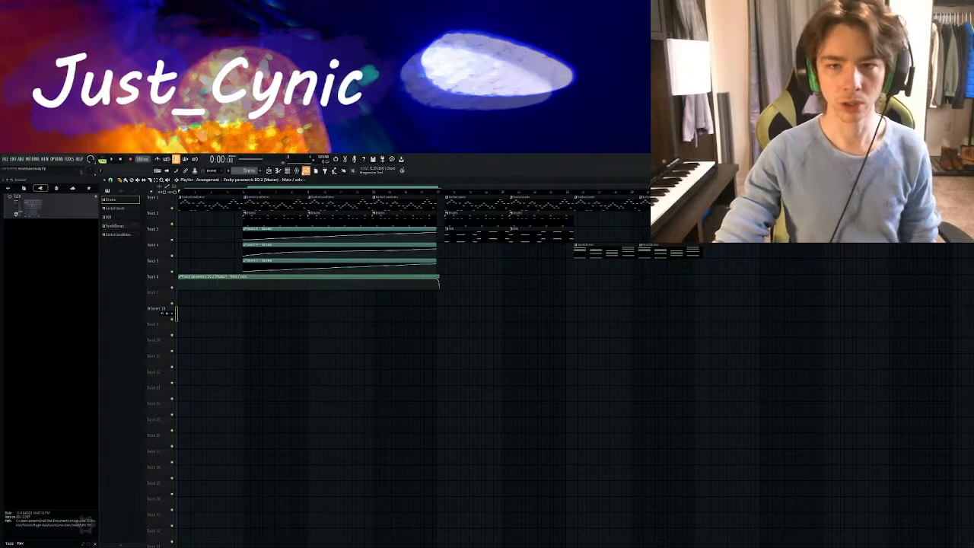
Arm Insert 10 for recording in the mixer and mute playlist Tracks 1 to 6
click(297, 171)
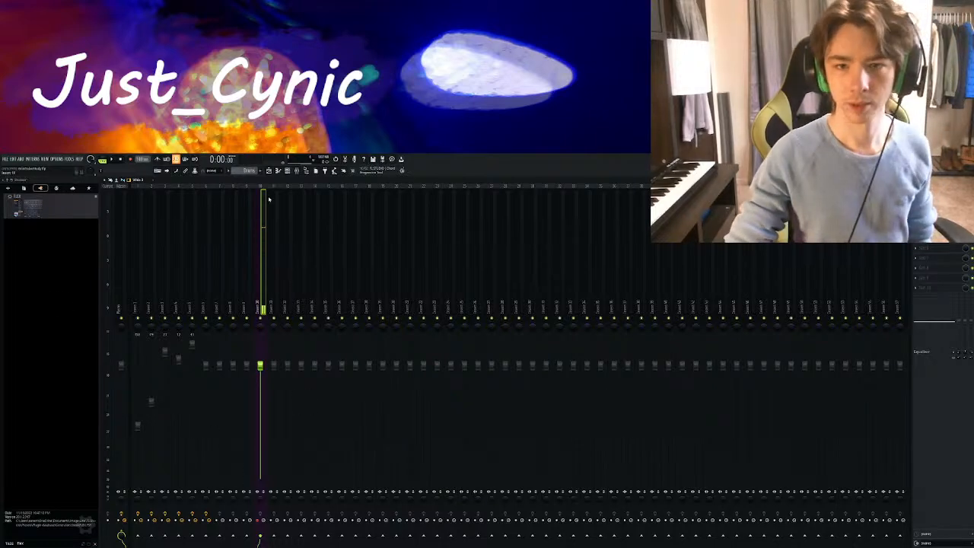
click(268, 170)
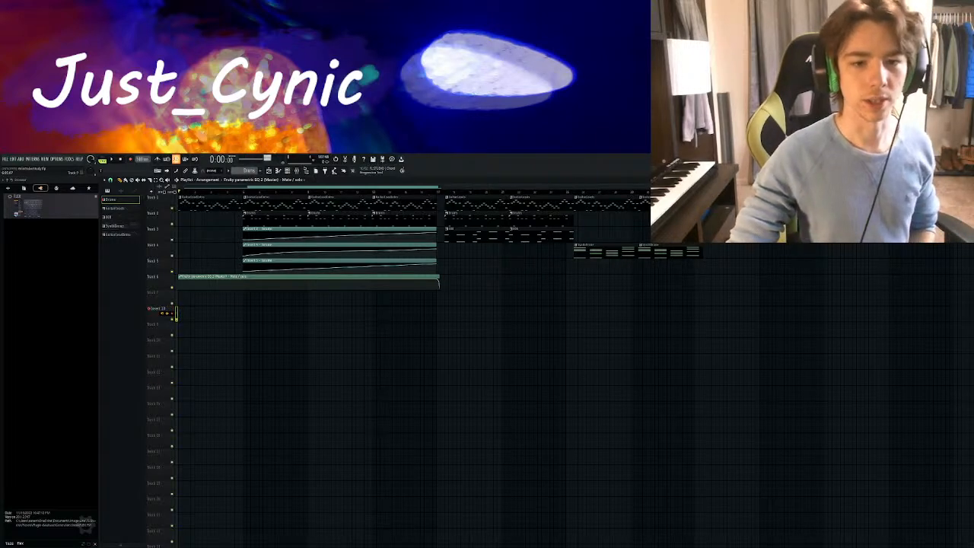
drag(173, 275, 172, 219)
click(174, 203)
click(172, 207)
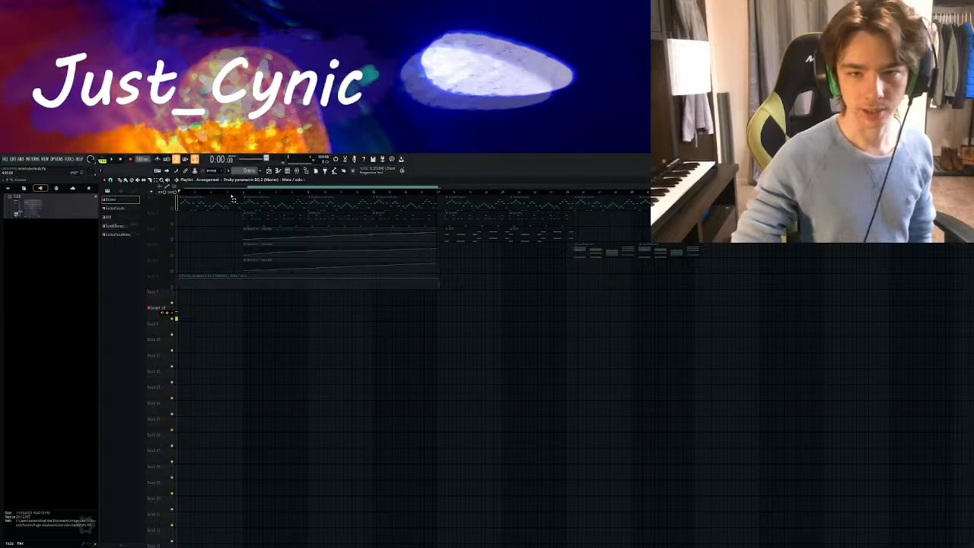
Select about the first three bars as the loop range and record a first round of vocal takes into Insert 10
drag(224, 194, 181, 200)
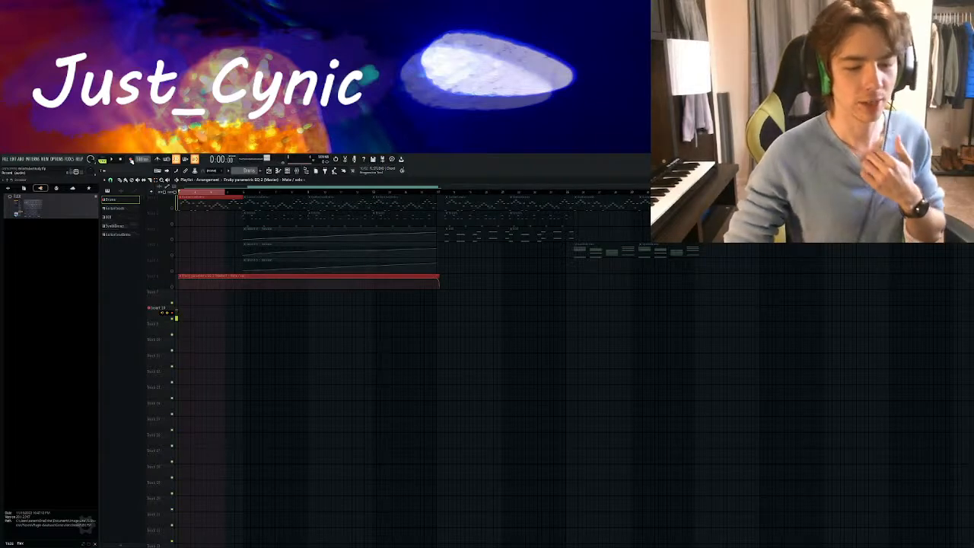
click(131, 160)
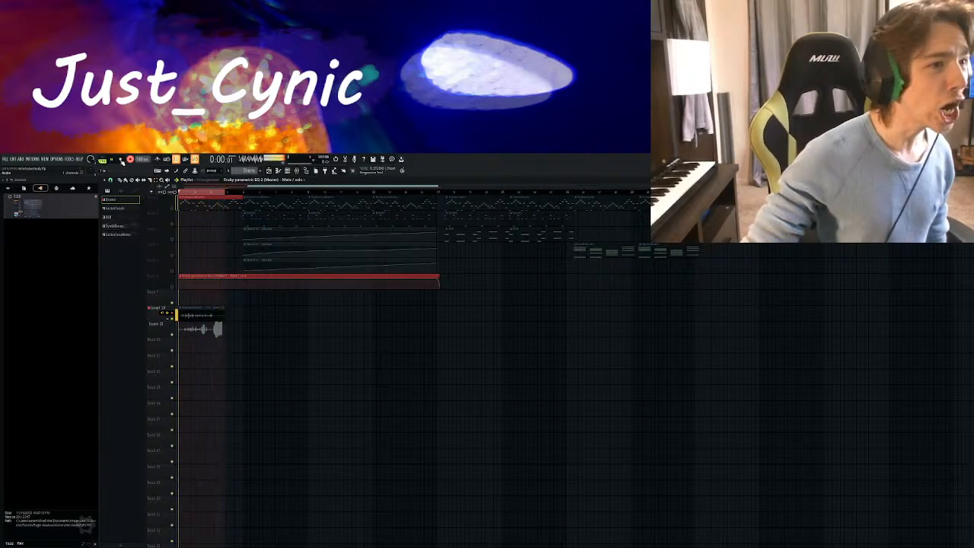
click(120, 160)
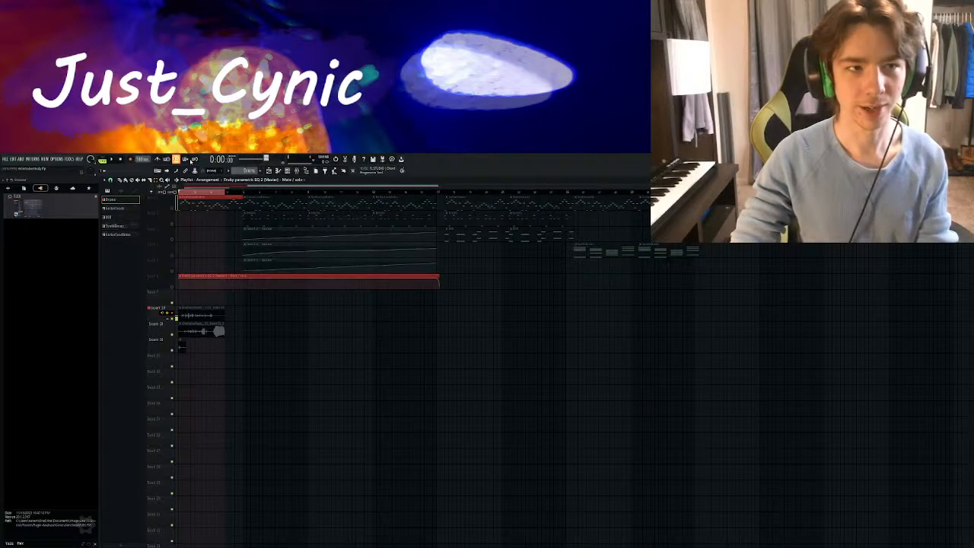
Turn blend and loop recording back on and record another take over the selected opening bars
click(189, 159)
key(space)
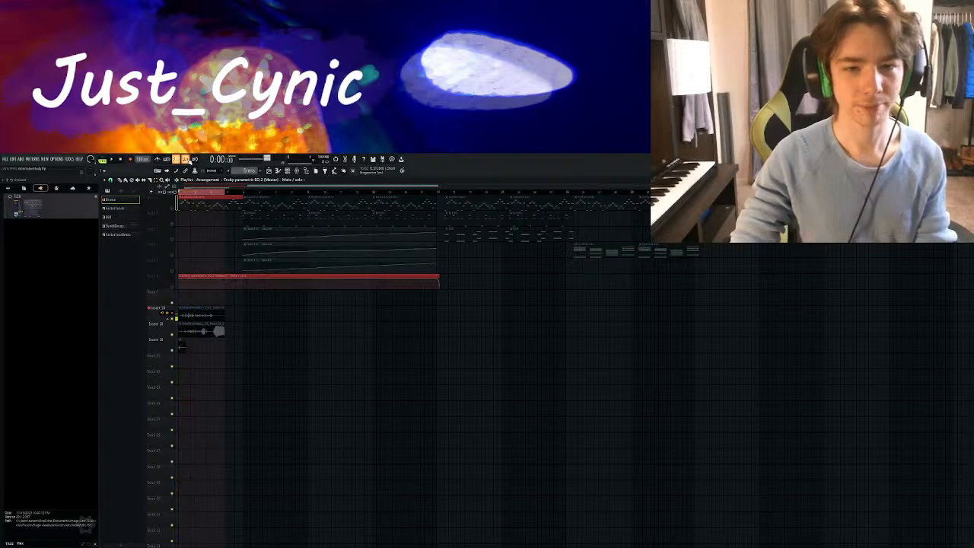
click(130, 159)
key(space)
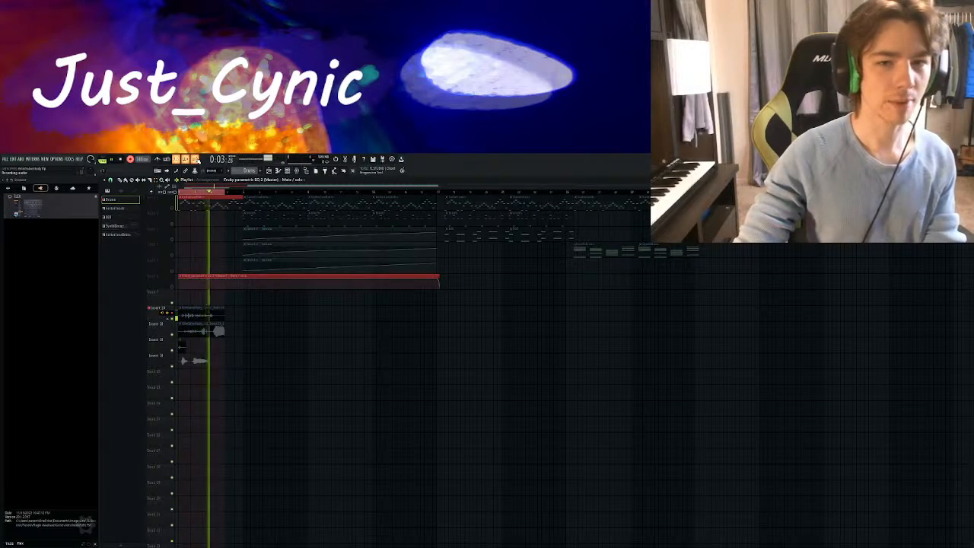
key(space)
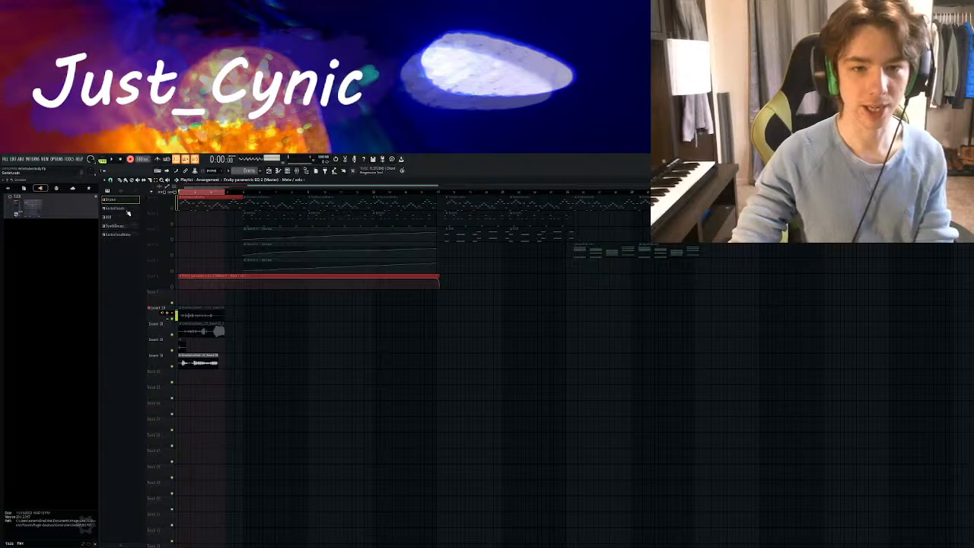
Delete all four recorded takes from the insert tracks in the playlist
right_click(193, 363)
right_click(183, 347)
right_click(188, 334)
right_click(199, 314)
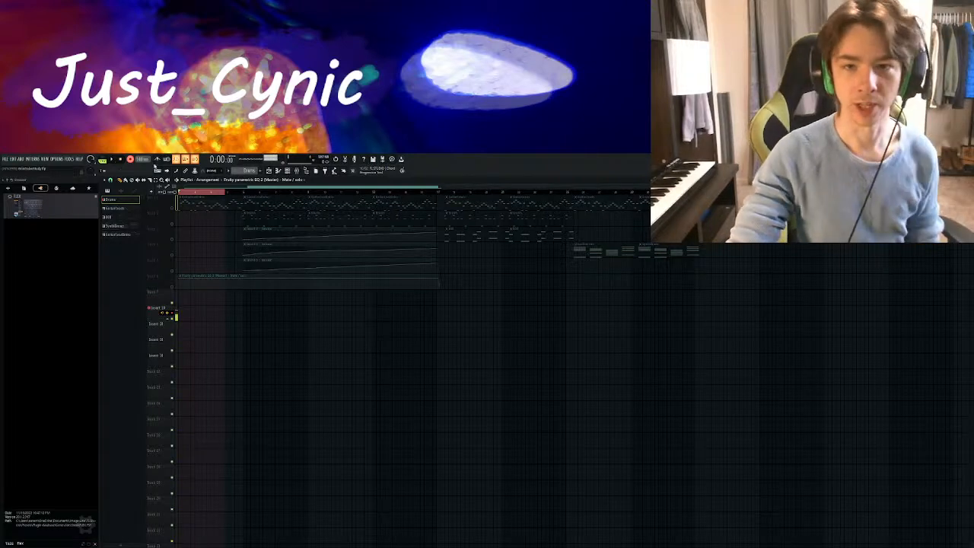
Check Insert 10 in the mixer, record new looped takes over the opening bars, and delete all but the first take
click(297, 172)
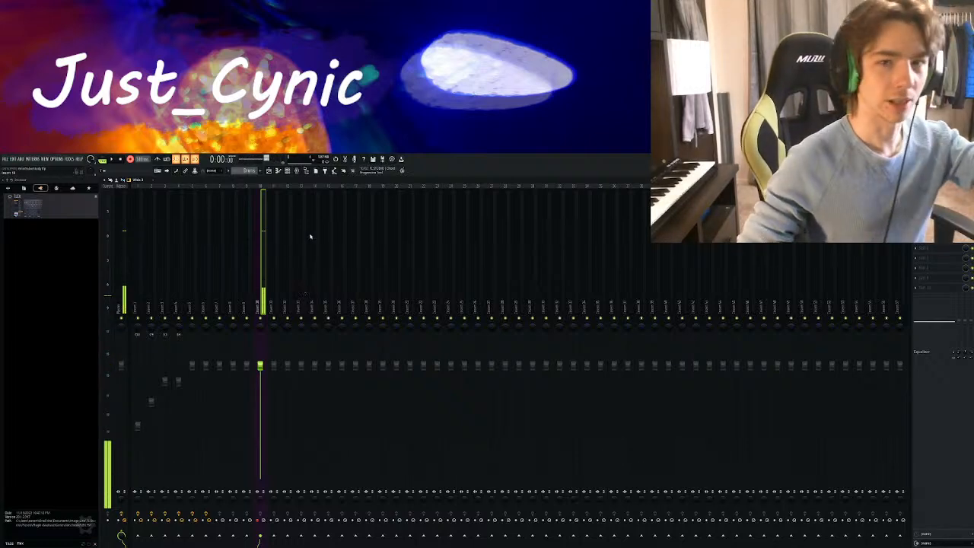
click(270, 171)
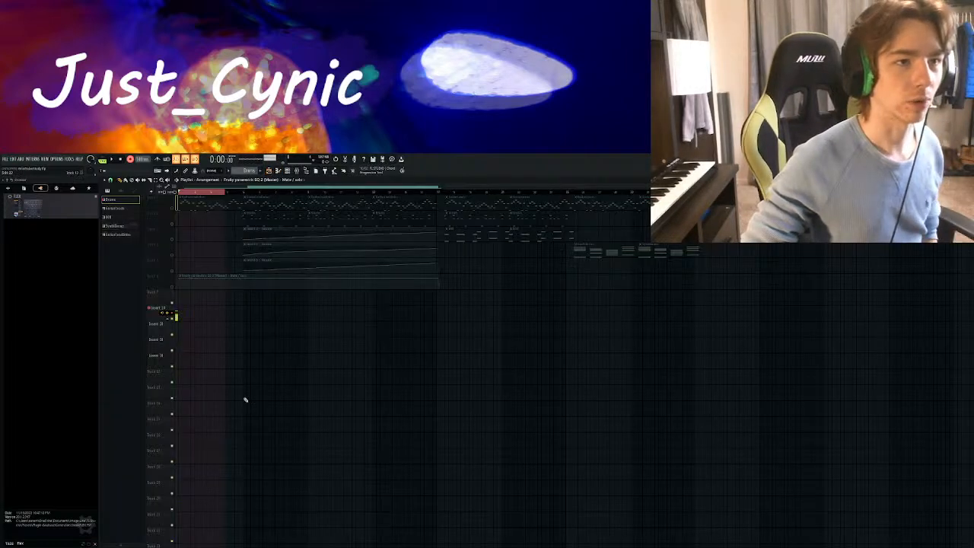
click(113, 160)
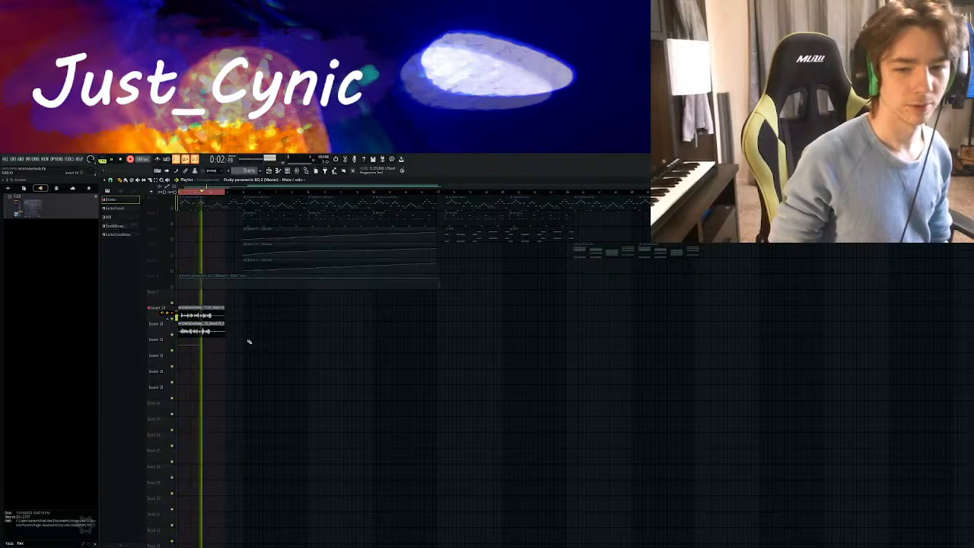
key(space)
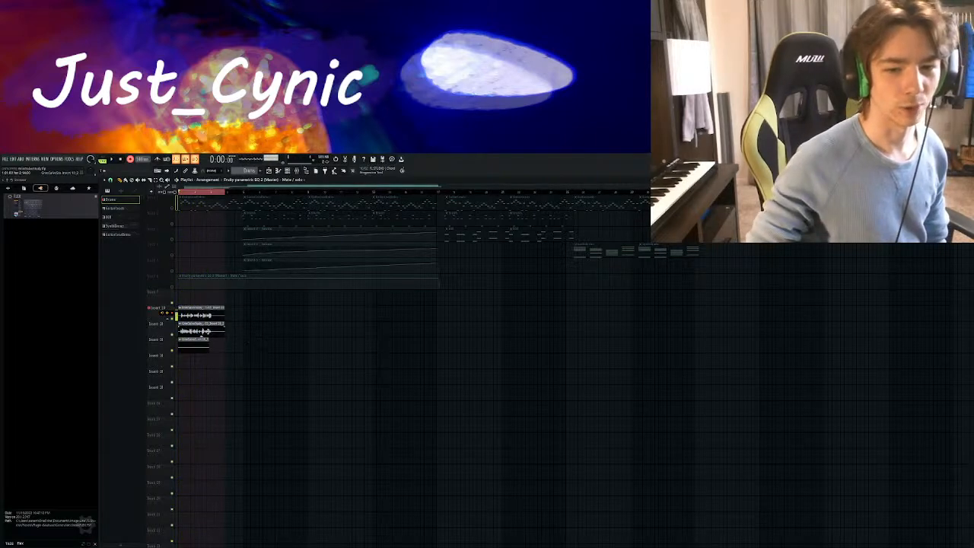
right_click(200, 346)
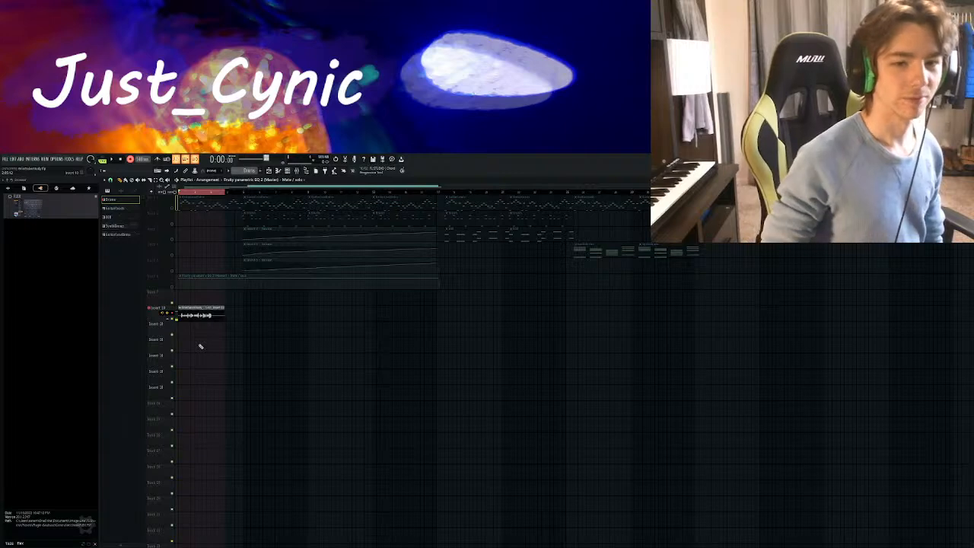
Record another round of looped takes on the tracks below the kept Insert 10 take
key(space)
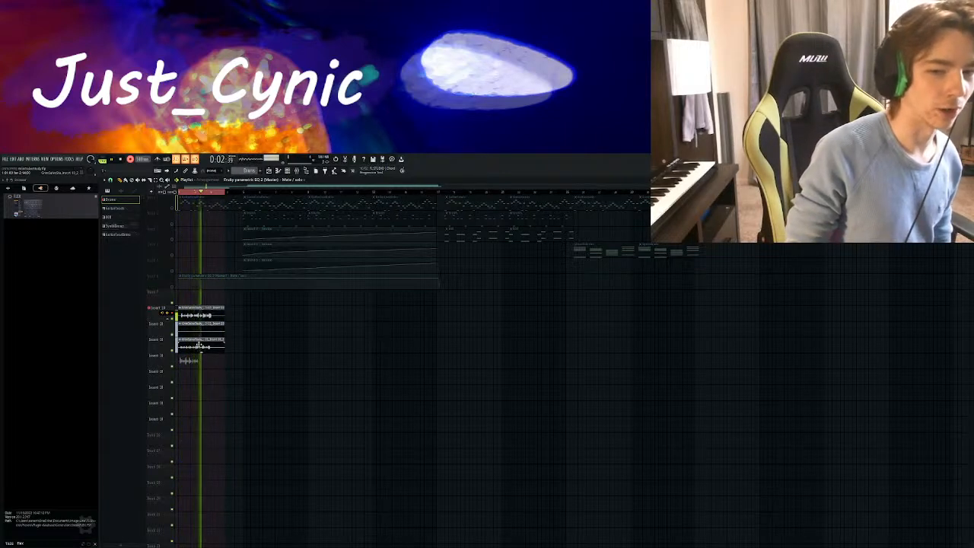
key(space)
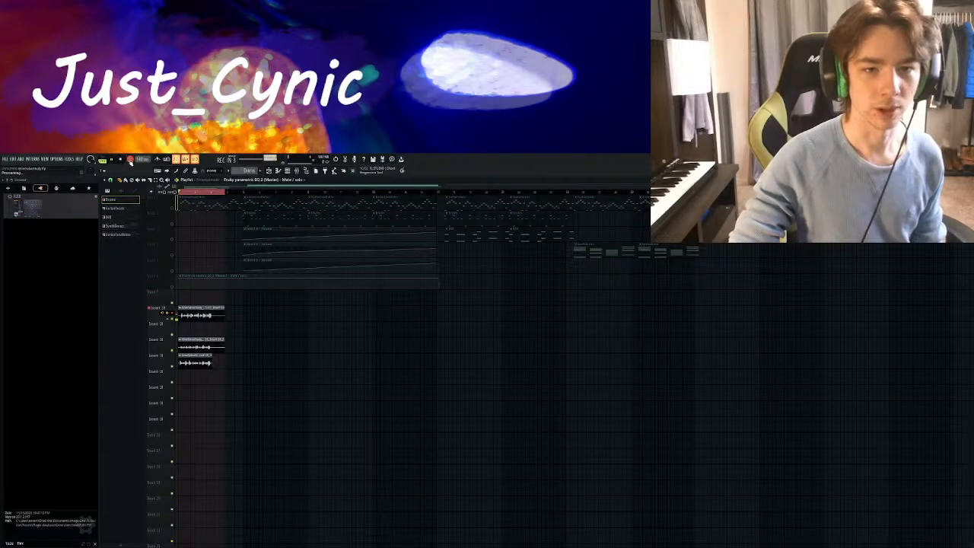
click(118, 161)
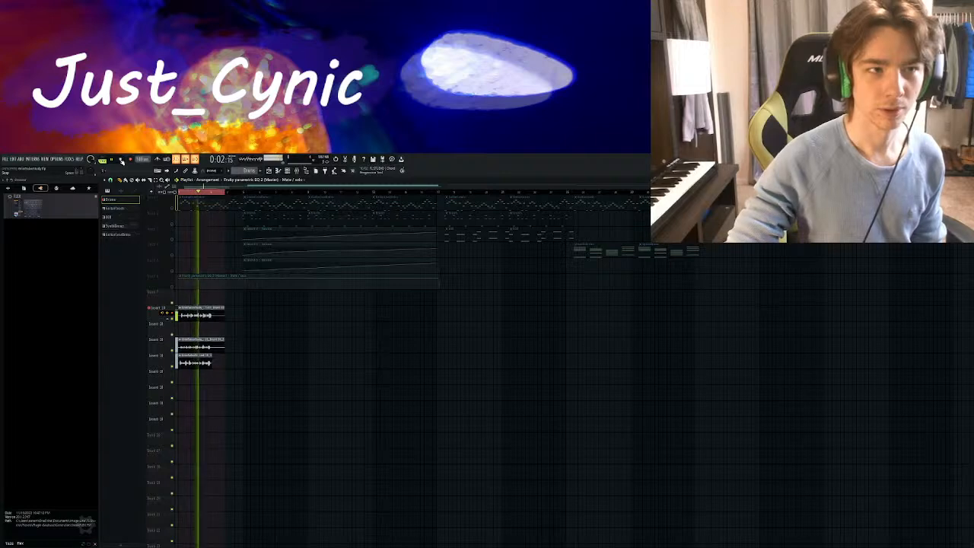
Audition the extra takes against the first one and delete them, keeping only the top take
key(space)
right_click(195, 364)
click(112, 162)
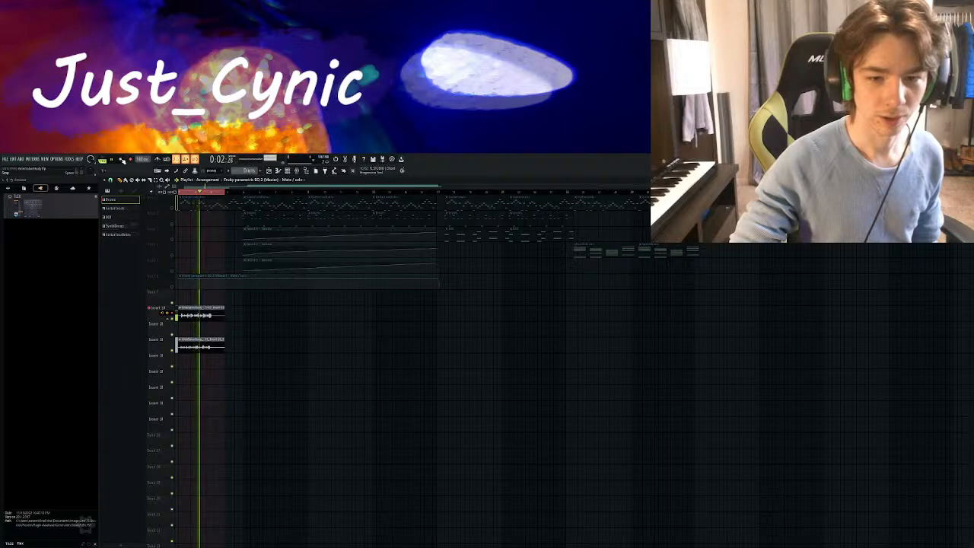
key(space)
scroll(209, 192, up, 3)
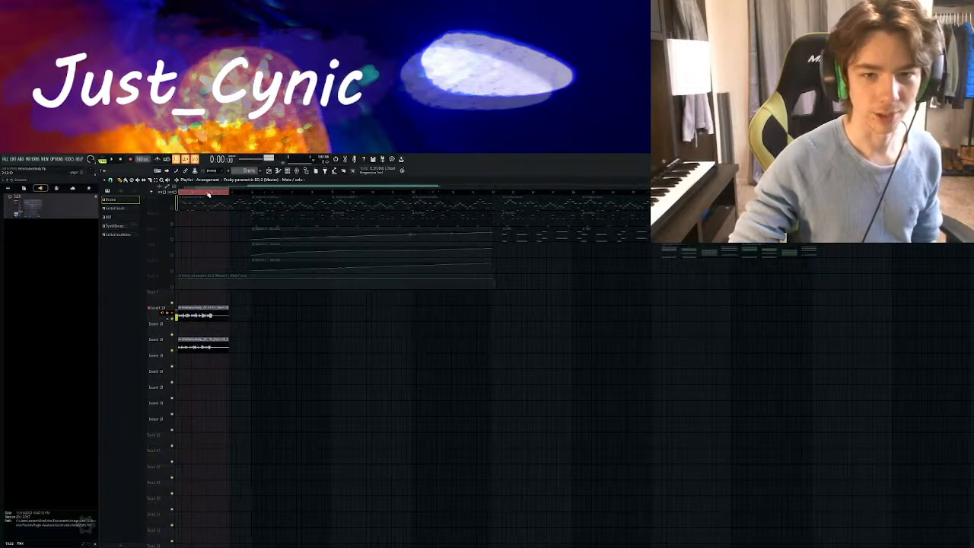
scroll(238, 328, left, 1)
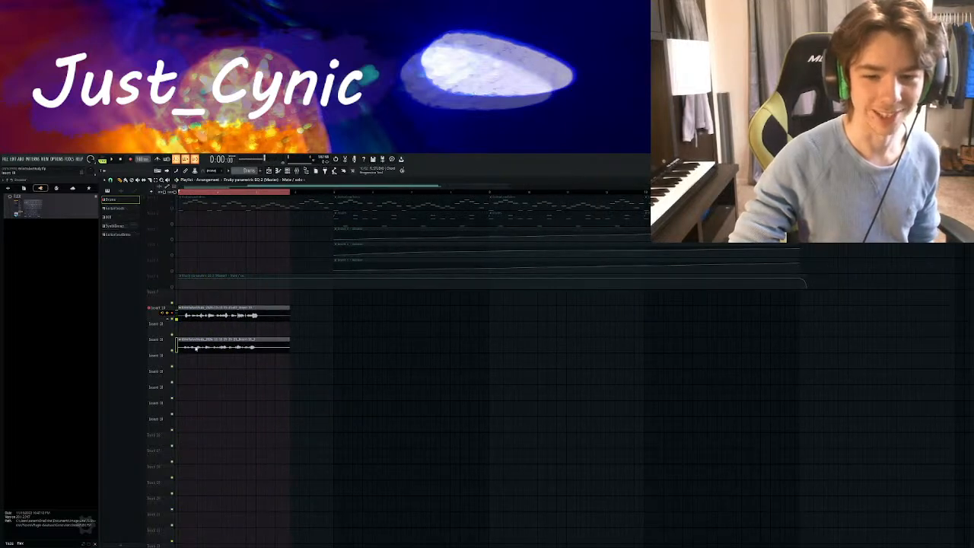
right_click(229, 346)
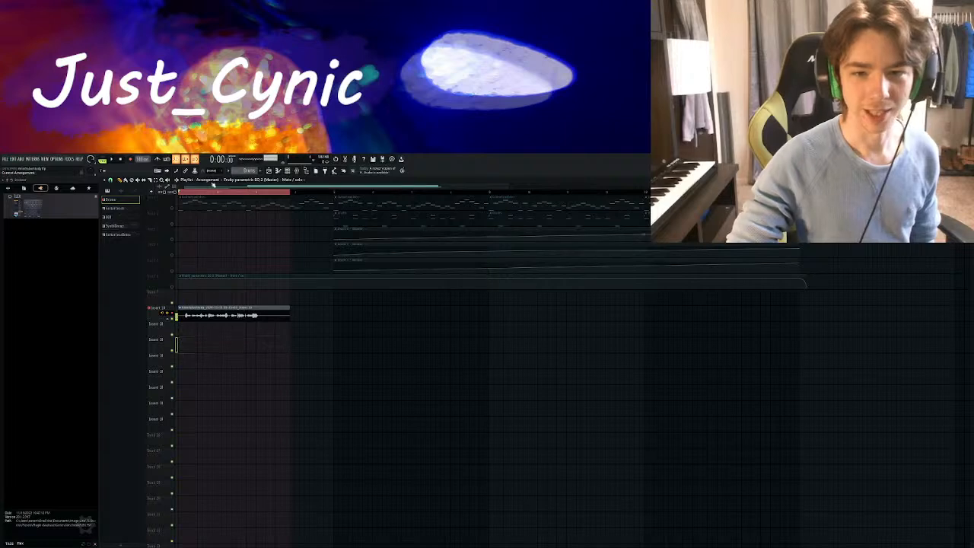
Stack two copies of the remaining take on the two tracks below it, each offset very slightly from the original
click(226, 315)
click(186, 333)
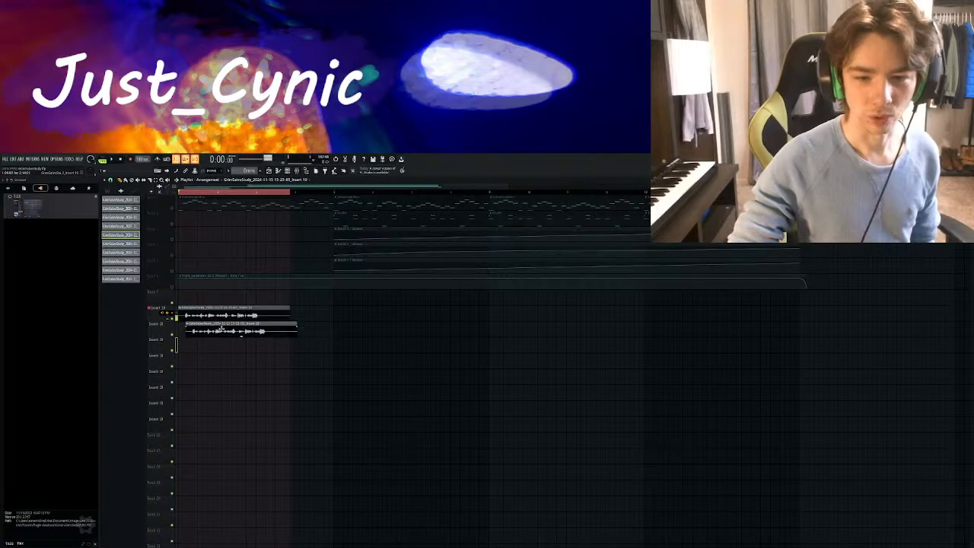
scroll(228, 350, up, 3)
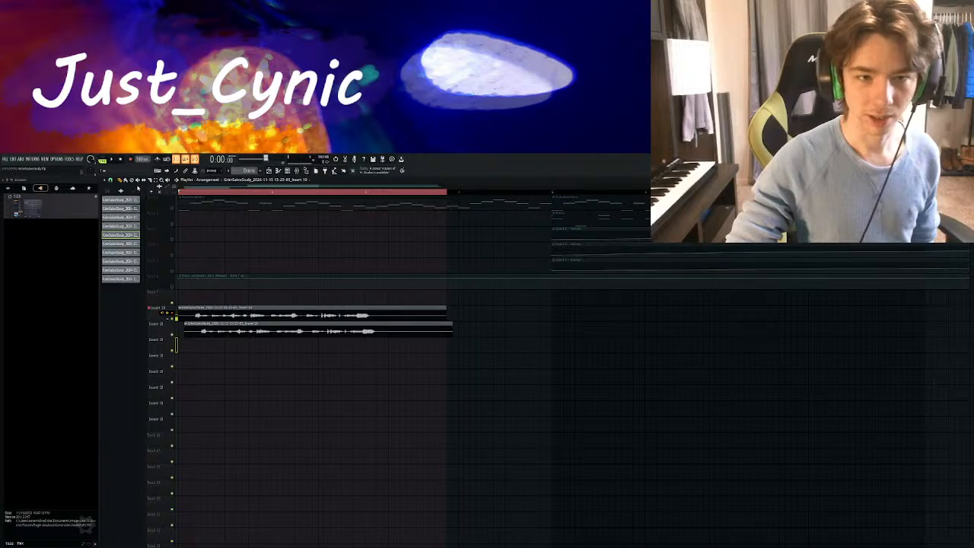
drag(239, 333, 235, 333)
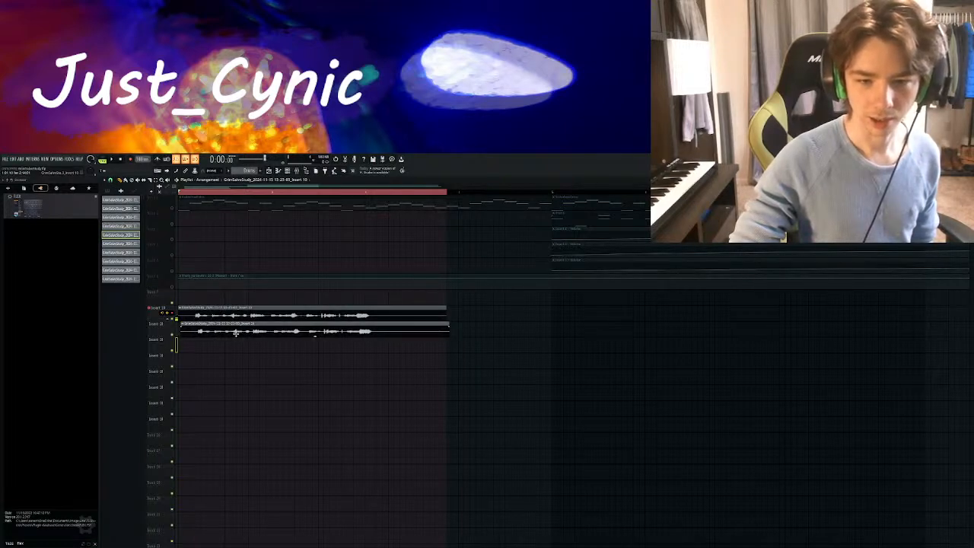
click(182, 348)
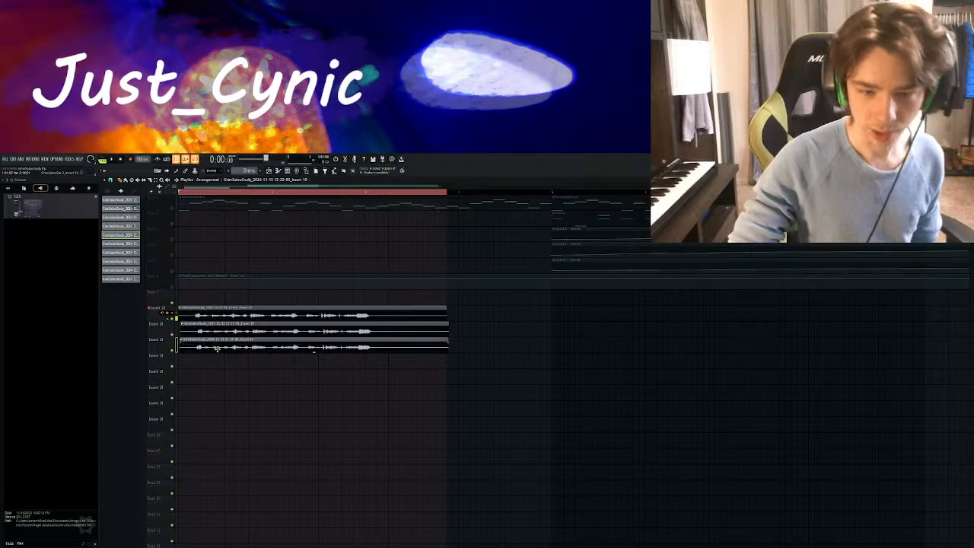
drag(218, 348, 216, 349)
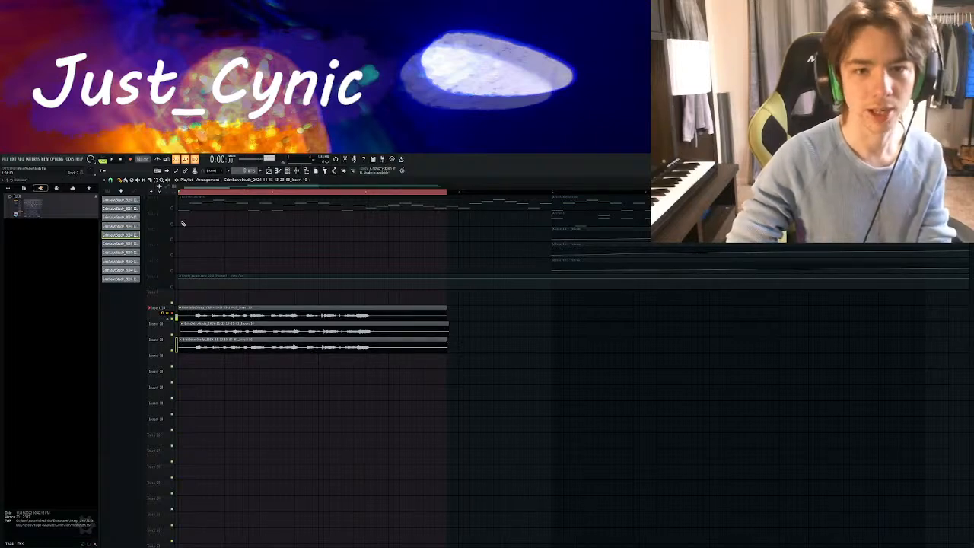
Play the three layered takes to check how they blend, and look over the Insert 10 channel in the mixer
key(space)
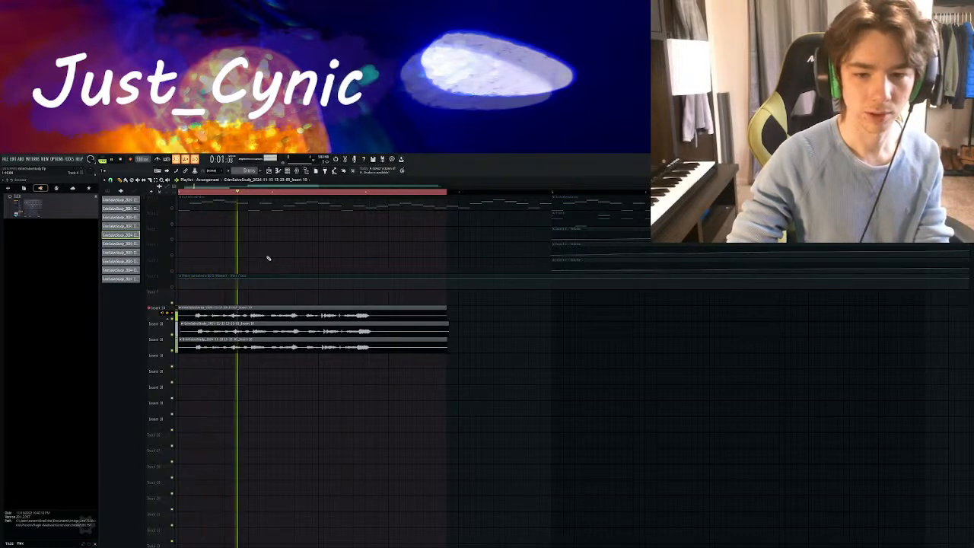
key(space)
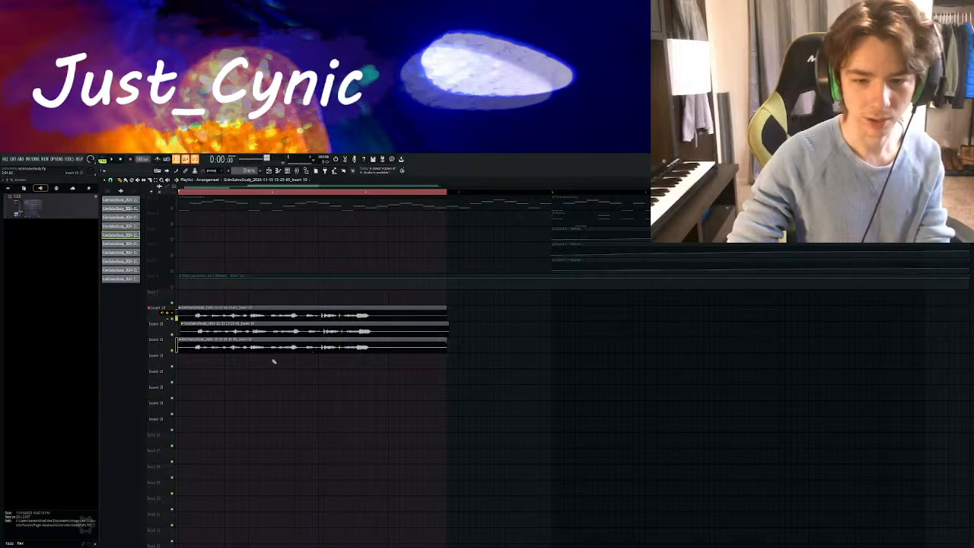
key(space)
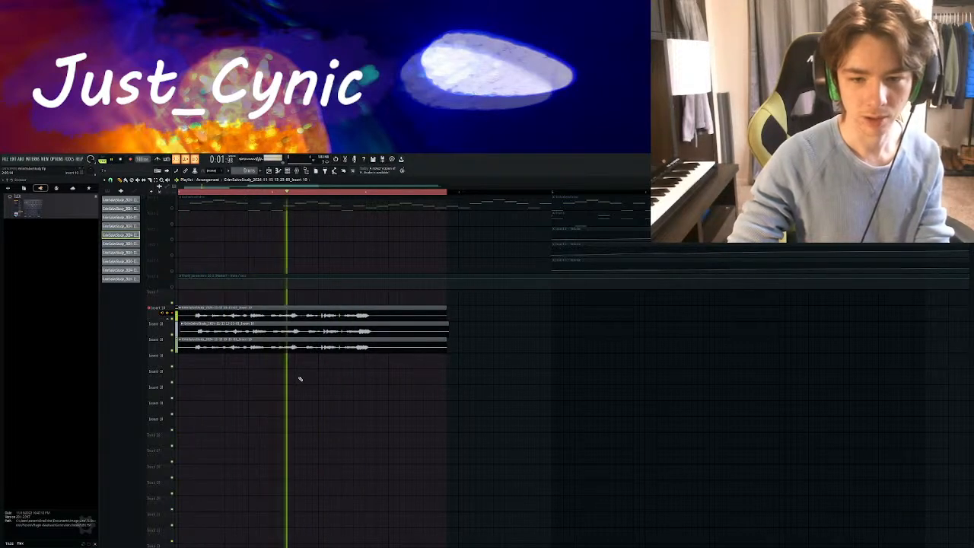
key(space)
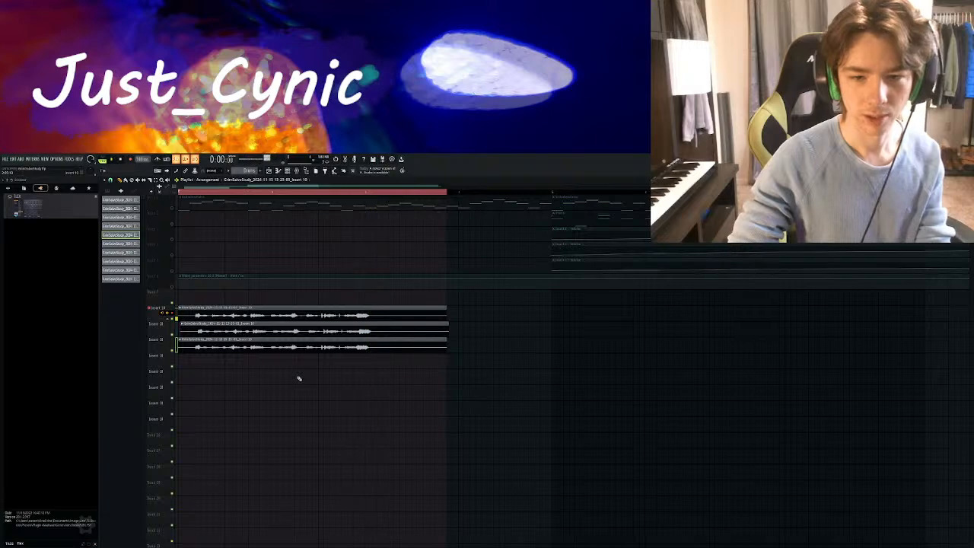
click(297, 170)
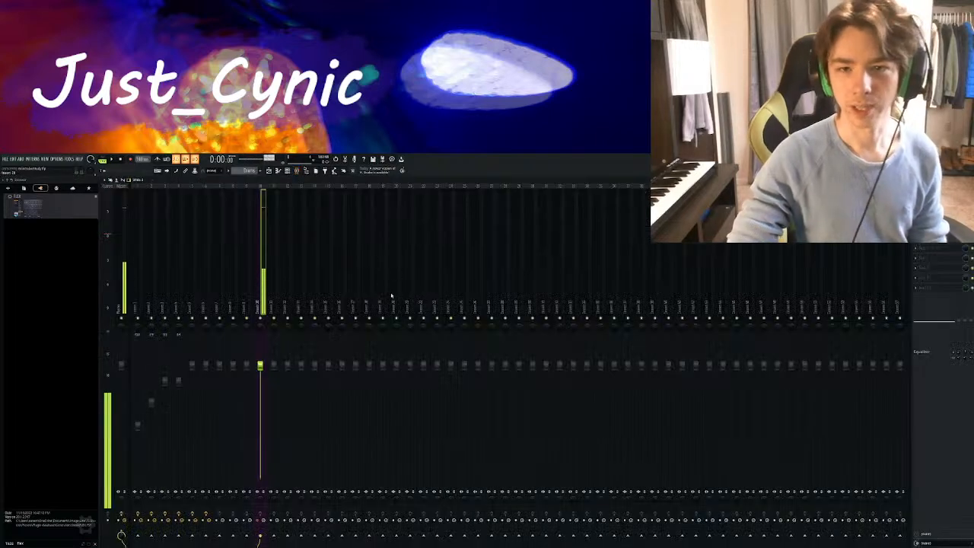
click(268, 171)
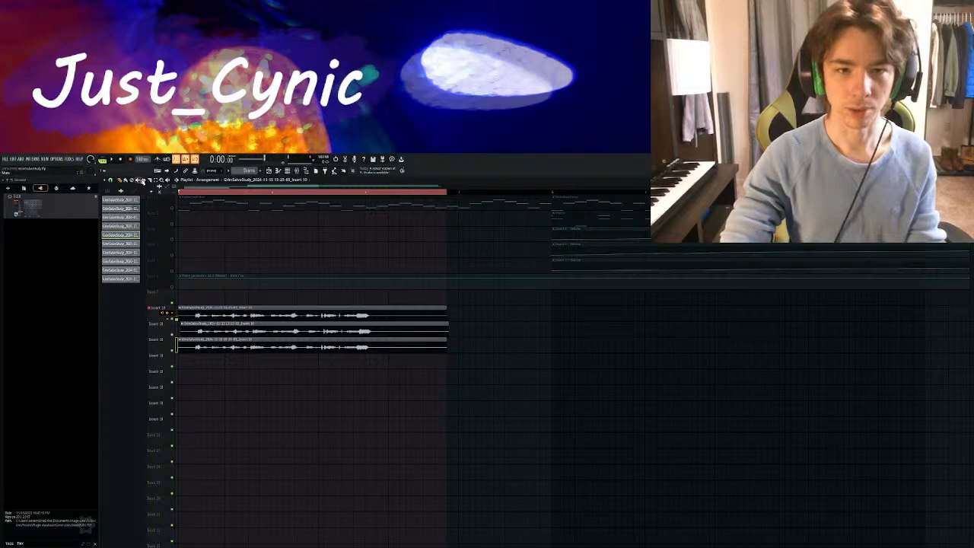
Shorten the loop range to the sounding part of the takes, ending just past bar 3, and play it
ctrl+click(184, 195)
drag(184, 194, 374, 218)
click(189, 195)
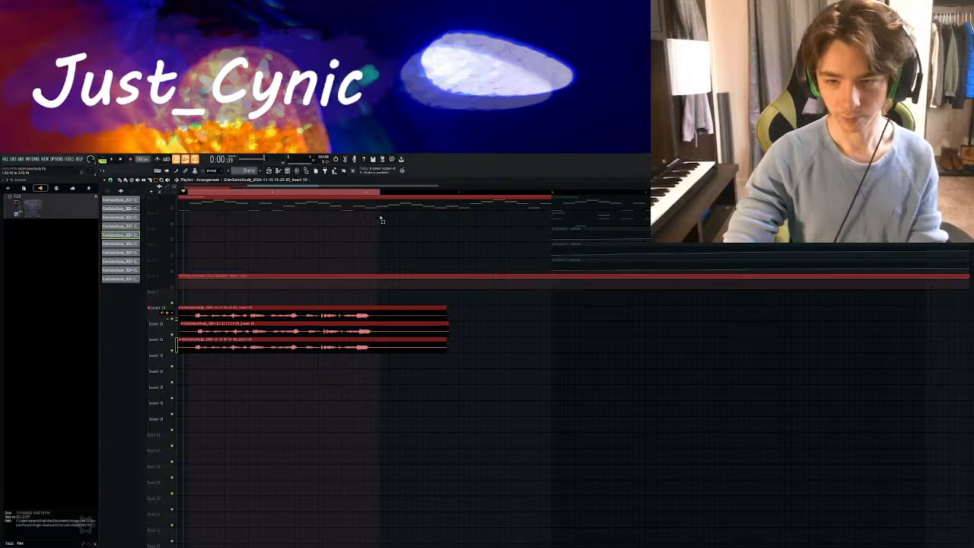
key(space)
Open the Fruity Blood Overdrive effect on Insert 10 and lower the insert's fader well below its default level
key(F9)
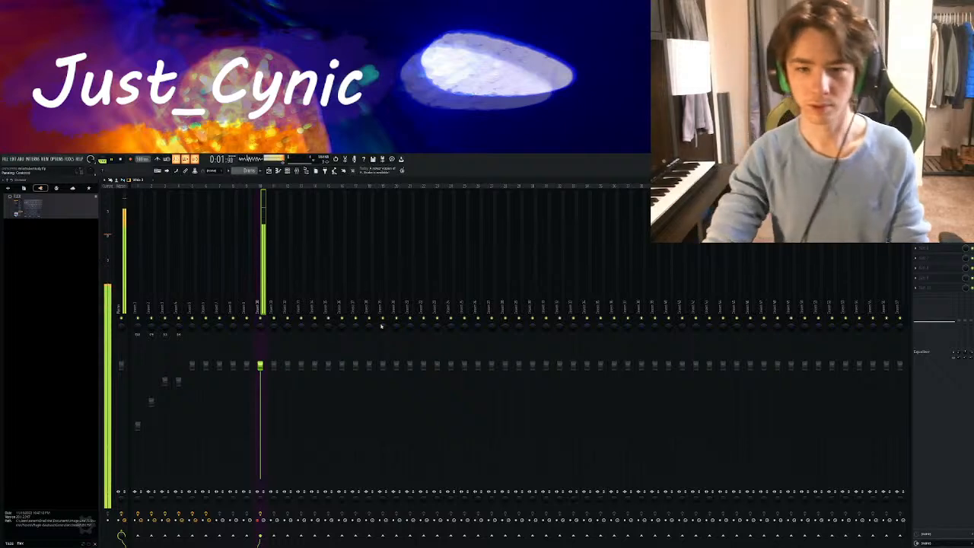
click(934, 198)
drag(227, 257, 383, 288)
drag(259, 366, 259, 431)
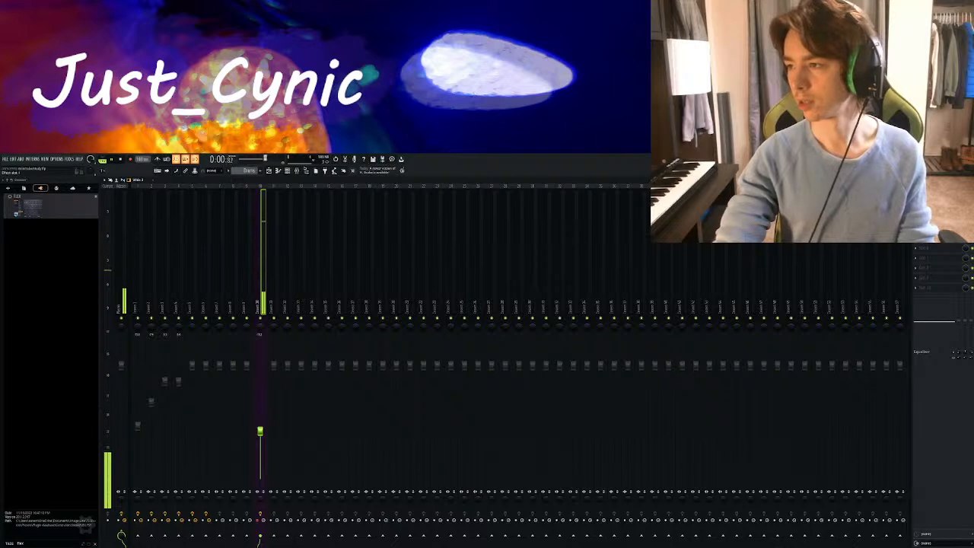
Raise the pre-band and pre-amp amounts of Fruity Blood Overdrive on Insert 10, trimming the pre-amp back slightly
click(934, 199)
drag(322, 297, 322, 283)
drag(362, 308, 362, 274)
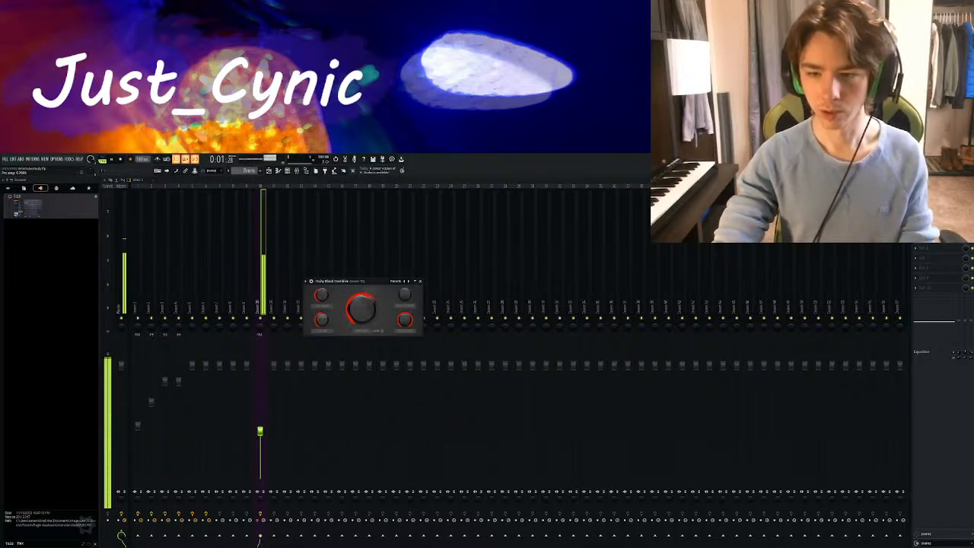
drag(361, 308, 362, 315)
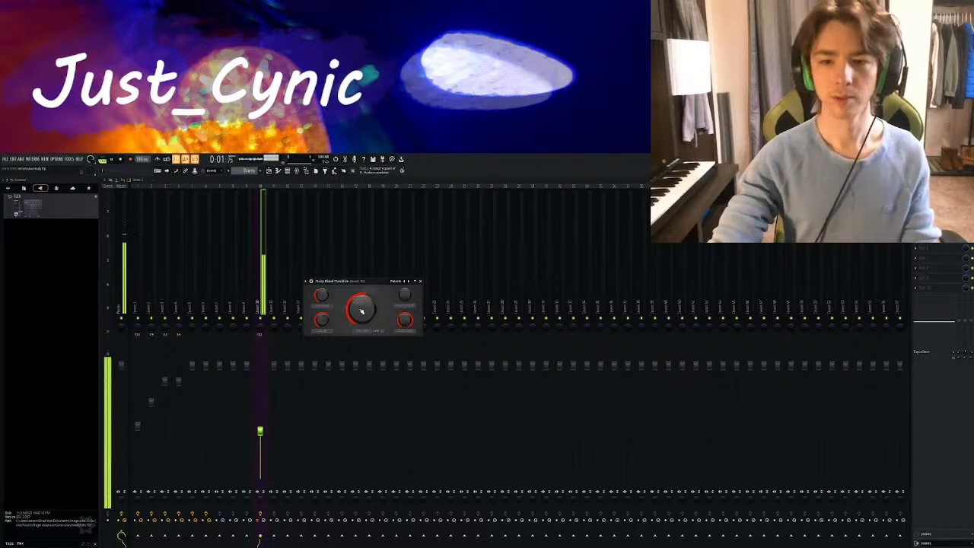
Close the overdrive effect, delete the three layered vocal takes from the playlist, and clear the loop range
click(419, 281)
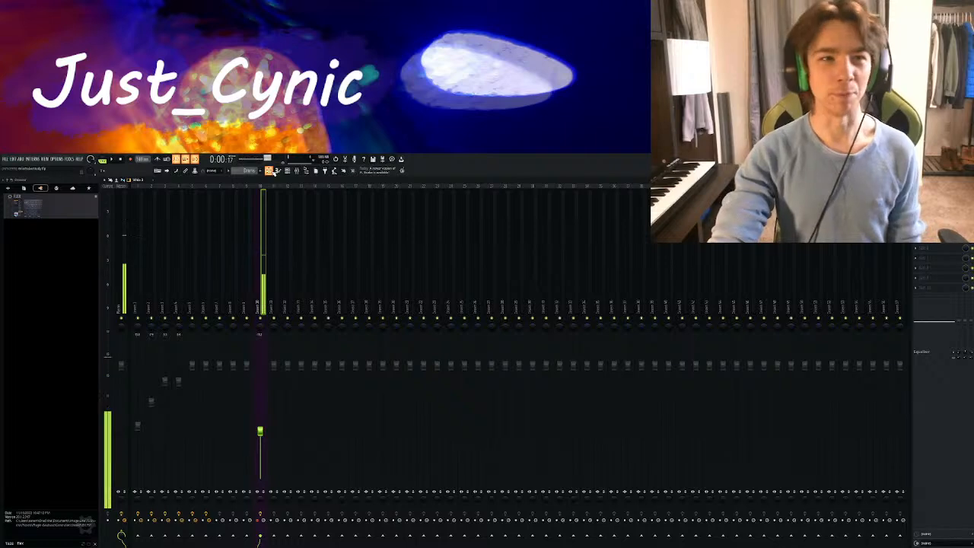
click(270, 172)
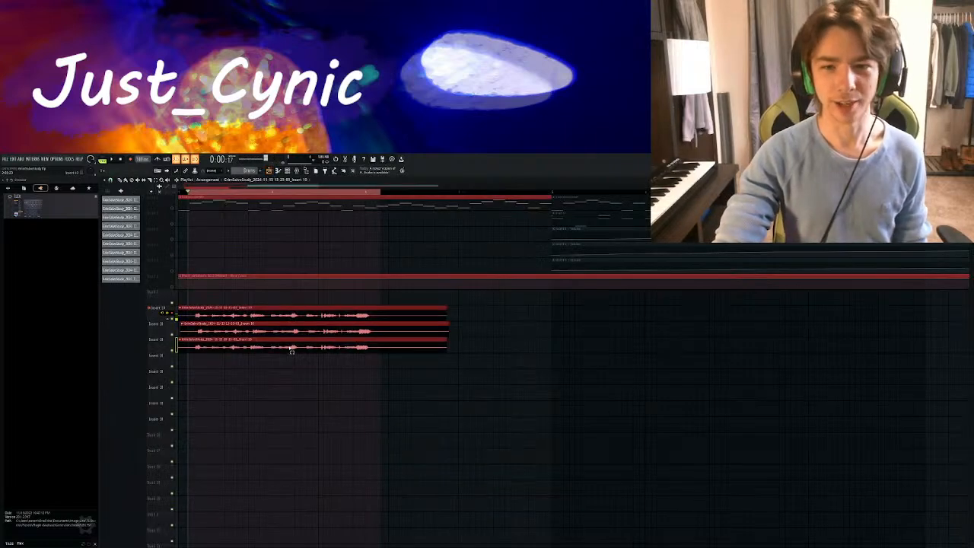
click(120, 181)
right_click(265, 350)
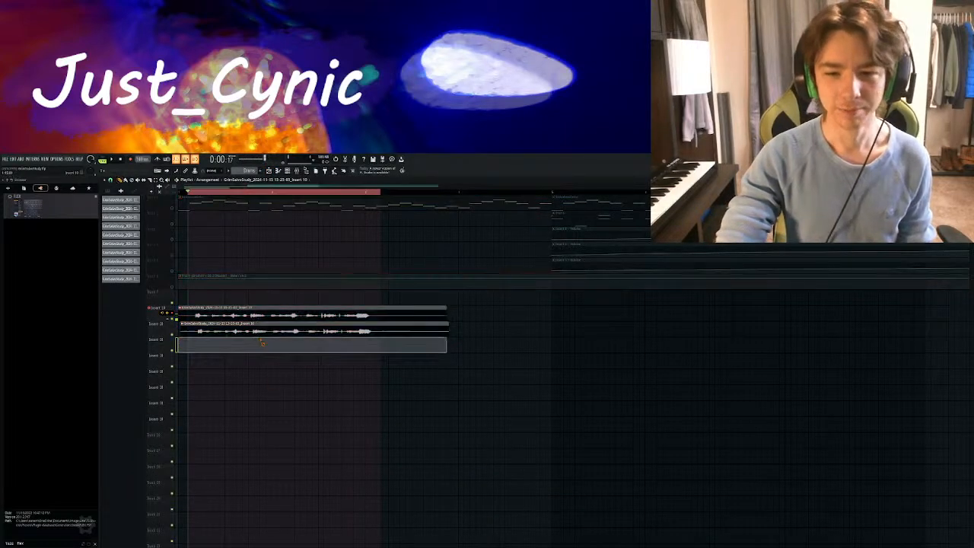
right_click(262, 332)
right_click(260, 314)
right_click(223, 193)
Unmute playlist Tracks 1 to 6 so the guitar, drums and their automation clips play again
scroll(226, 194, down, 4)
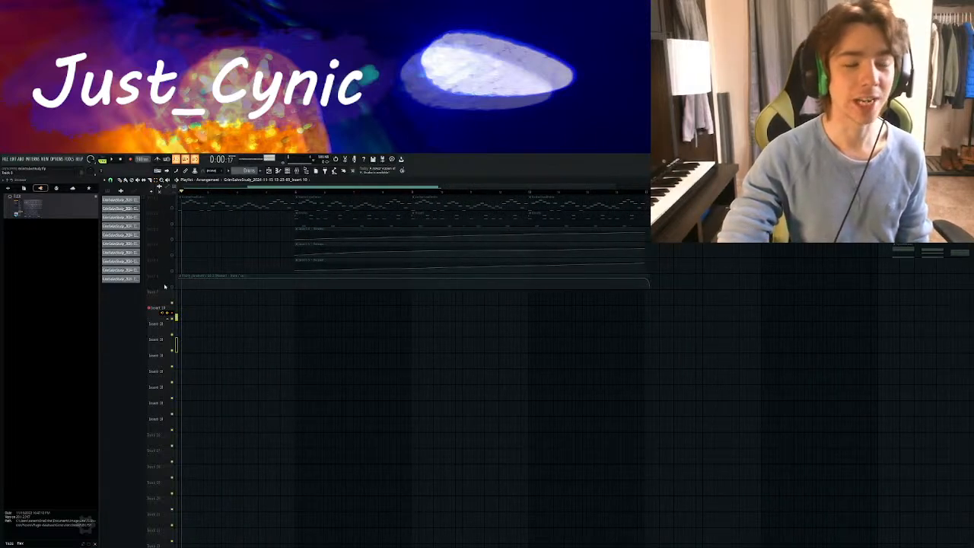
click(174, 241)
click(175, 256)
click(174, 270)
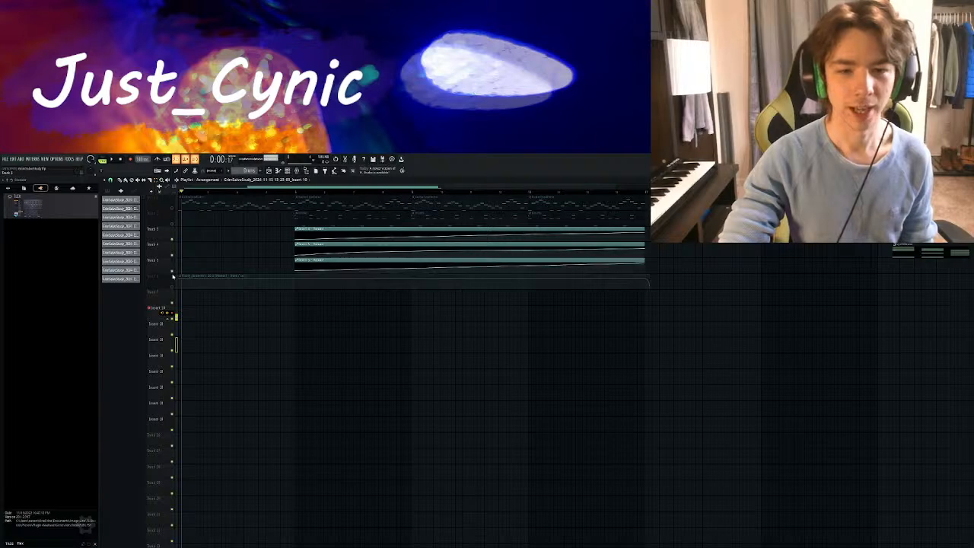
click(174, 285)
click(174, 210)
click(174, 224)
Set the loop range from just before the drum entry to the end of the intro, and play it
drag(287, 238, 232, 233)
drag(238, 195, 600, 200)
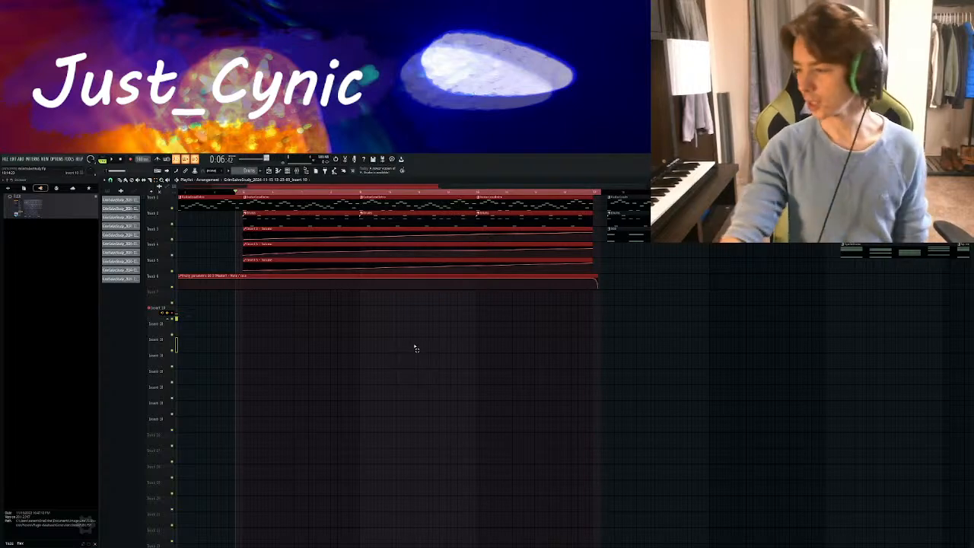
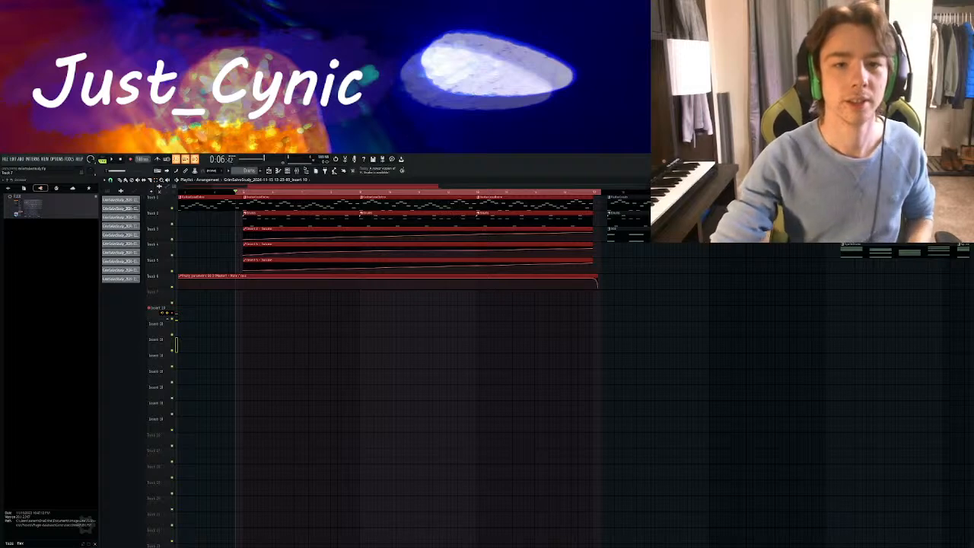
click(111, 159)
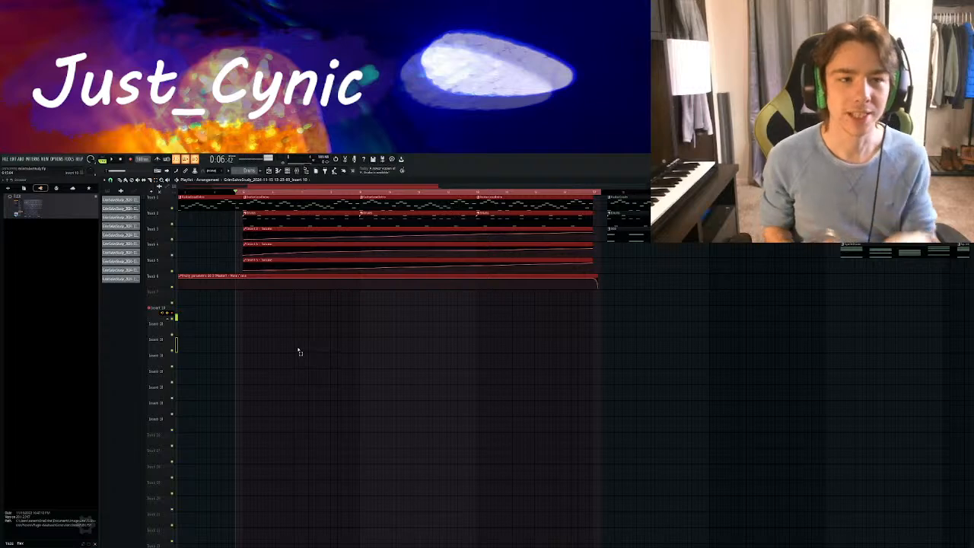
key(space)
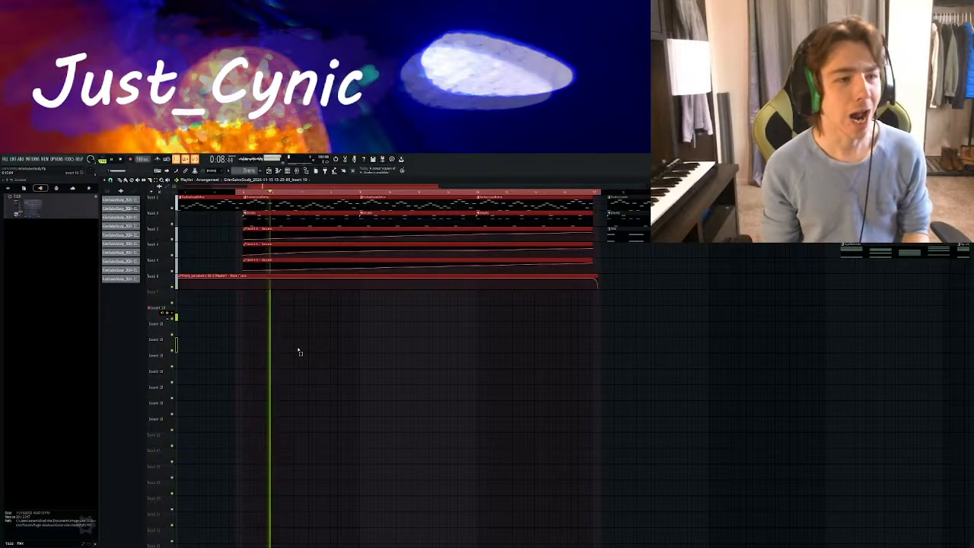
key(space)
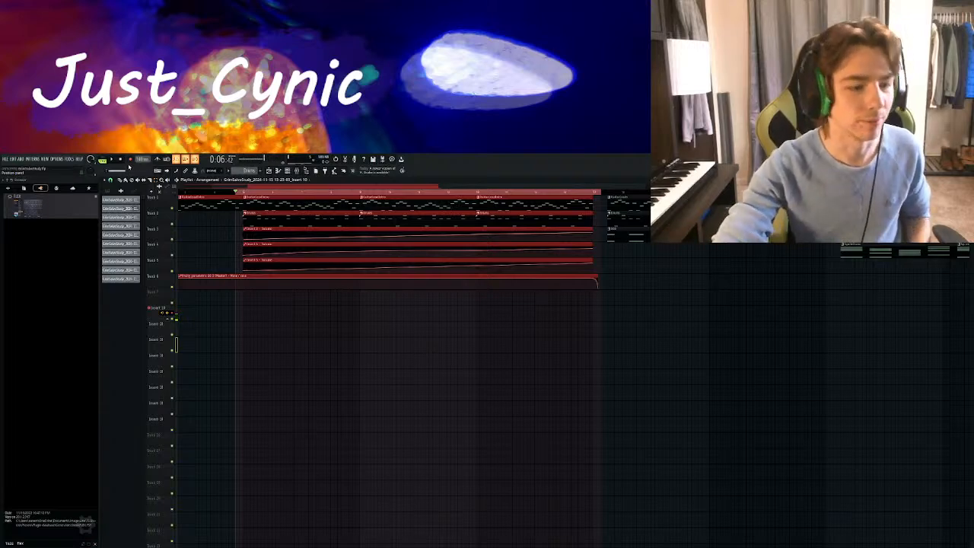
Record a vocal take on Insert 10 over the intro loop, and delete it along with its short overrun clip
click(131, 161)
key(space)
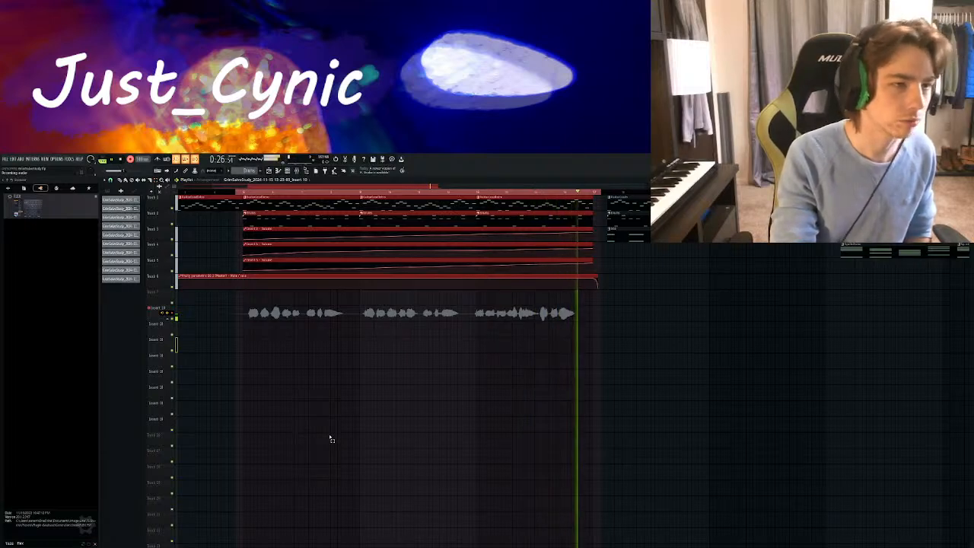
key(space)
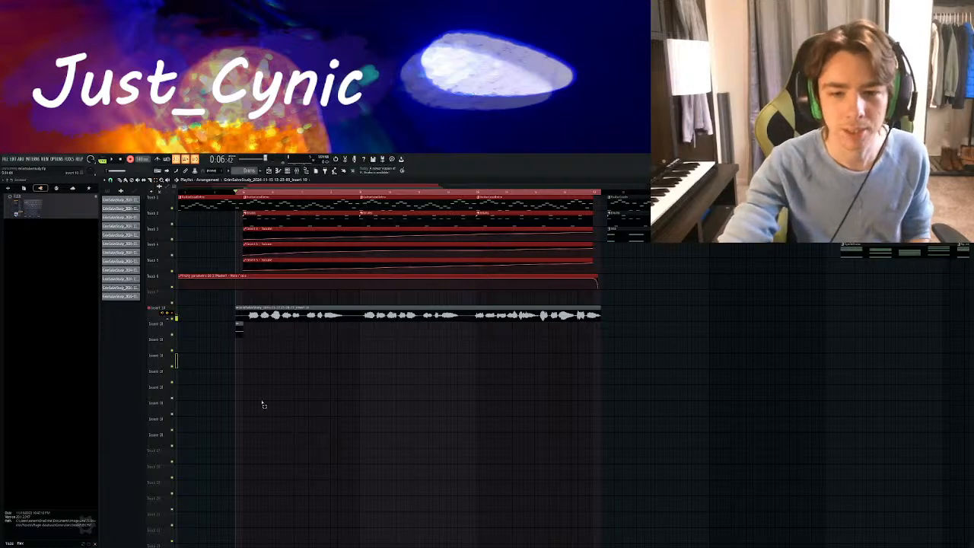
drag(246, 340, 233, 331)
key(Delete)
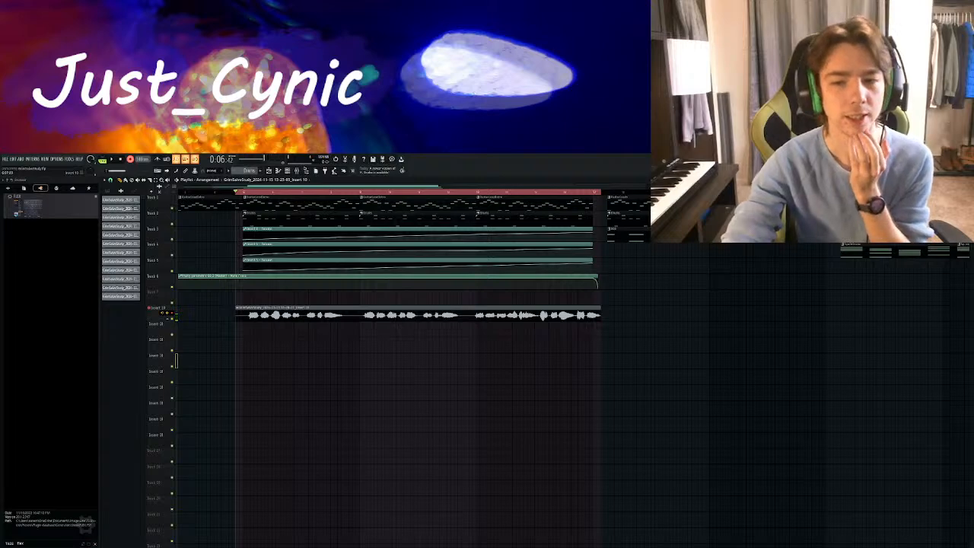
right_click(283, 315)
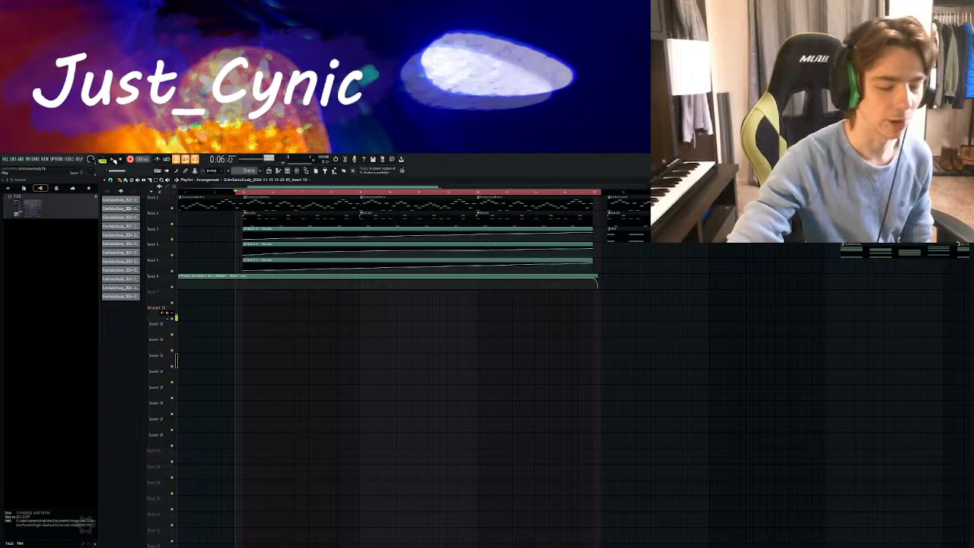
Try another vocal recording across the intro loop on Insert 10, and discard both clips it leaves
click(113, 160)
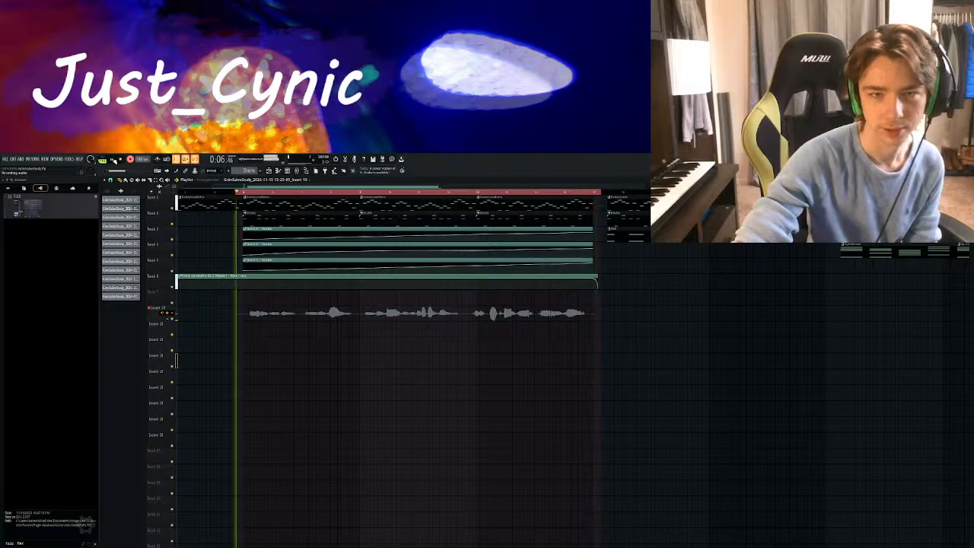
click(121, 160)
click(122, 161)
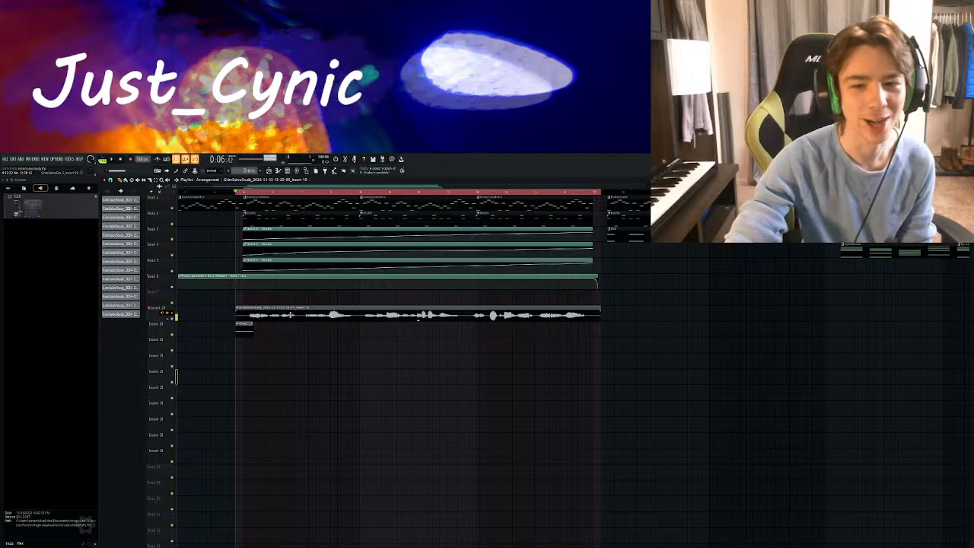
right_click(418, 319)
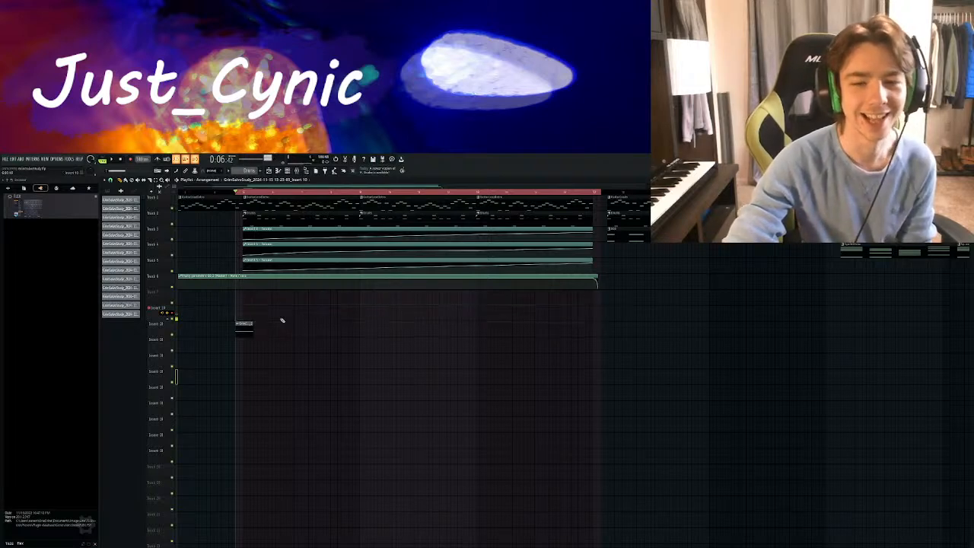
right_click(241, 326)
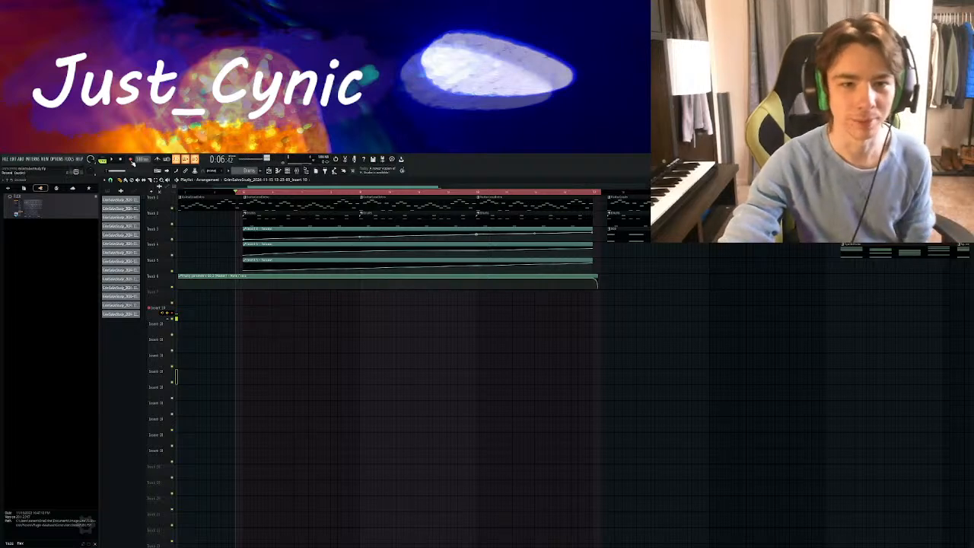
Re-record the intro vocal on Insert 10 and remove only the short overrun clip below the full take
click(131, 161)
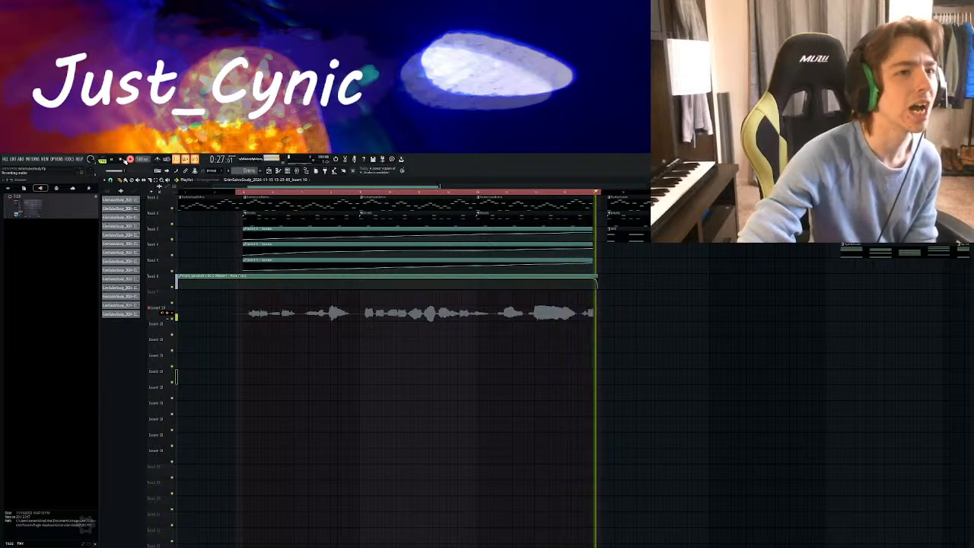
click(125, 160)
click(124, 160)
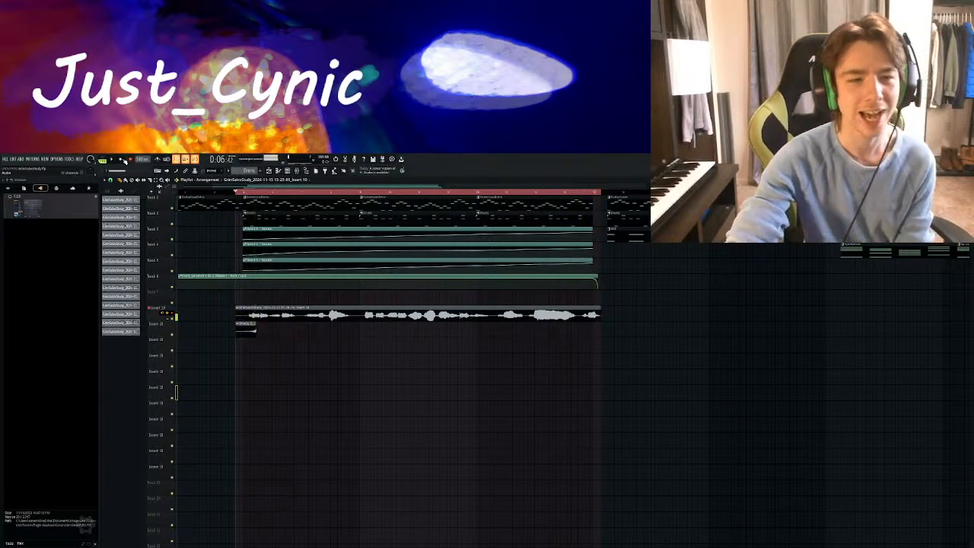
right_click(241, 332)
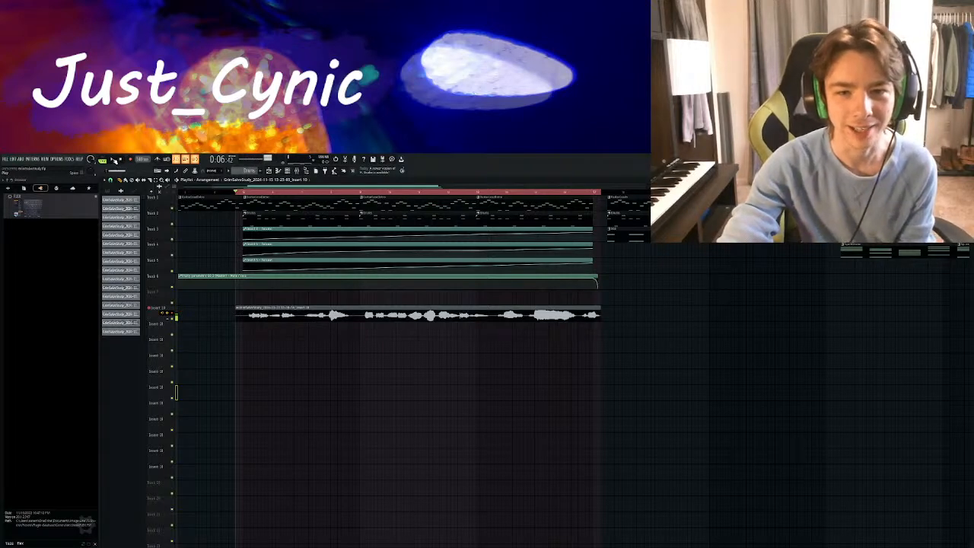
Play the remaining vocal take against the intro, and delete it from the Insert 10 track
click(113, 160)
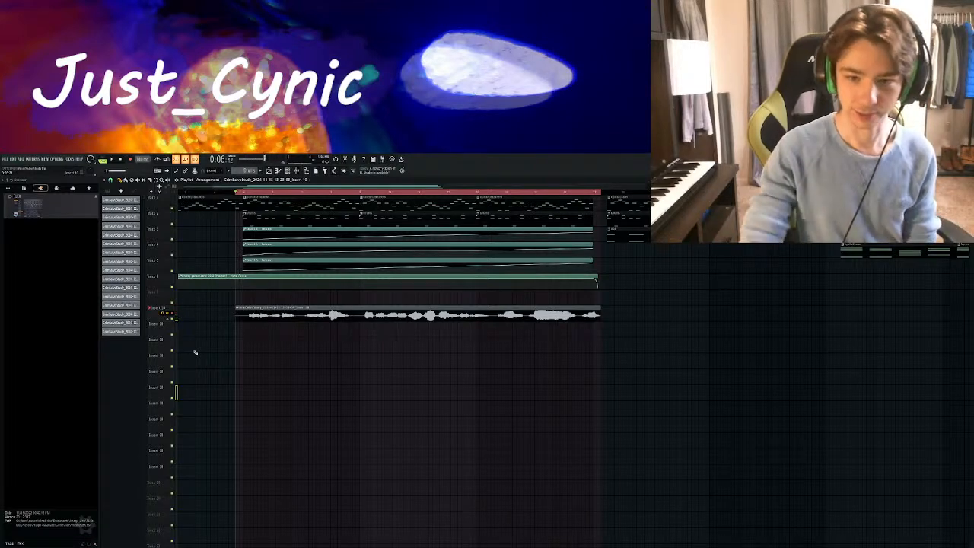
key(space)
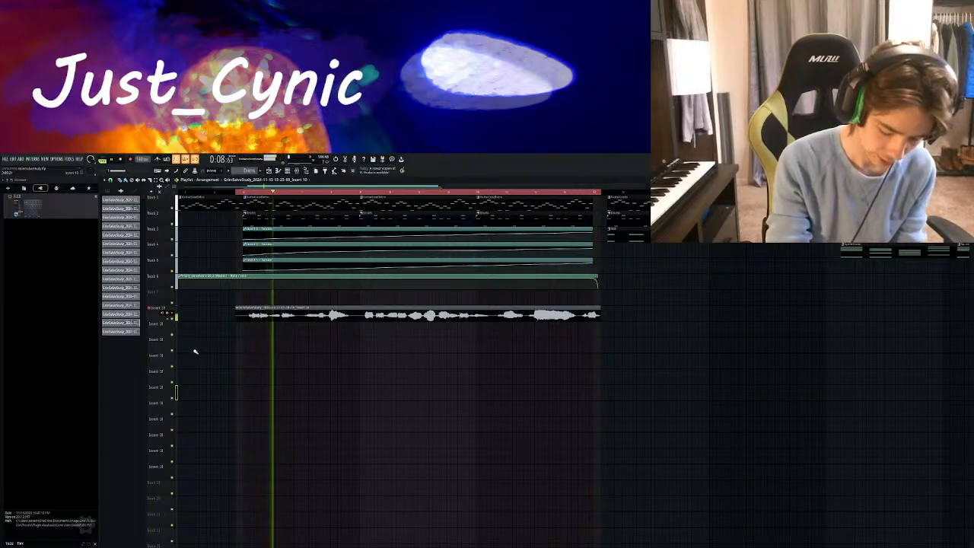
key(space)
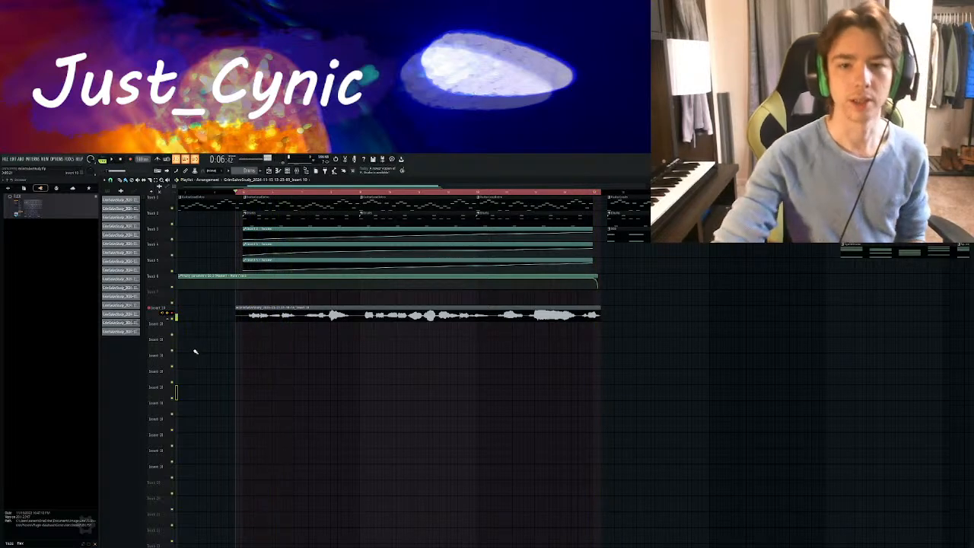
right_click(290, 316)
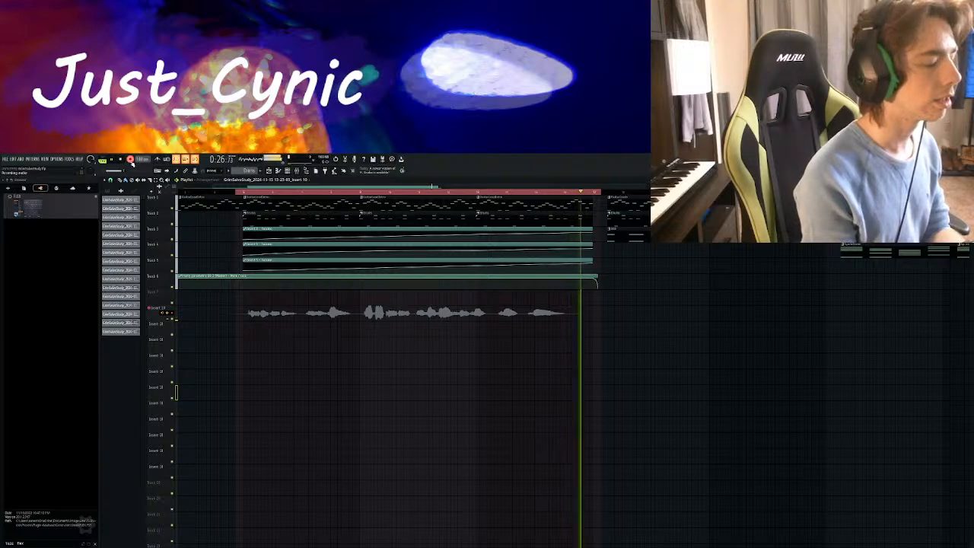
Finish a fresh intro vocal take on Insert 10, play it back, and check the levels in the mixer
key(space)
key(space)
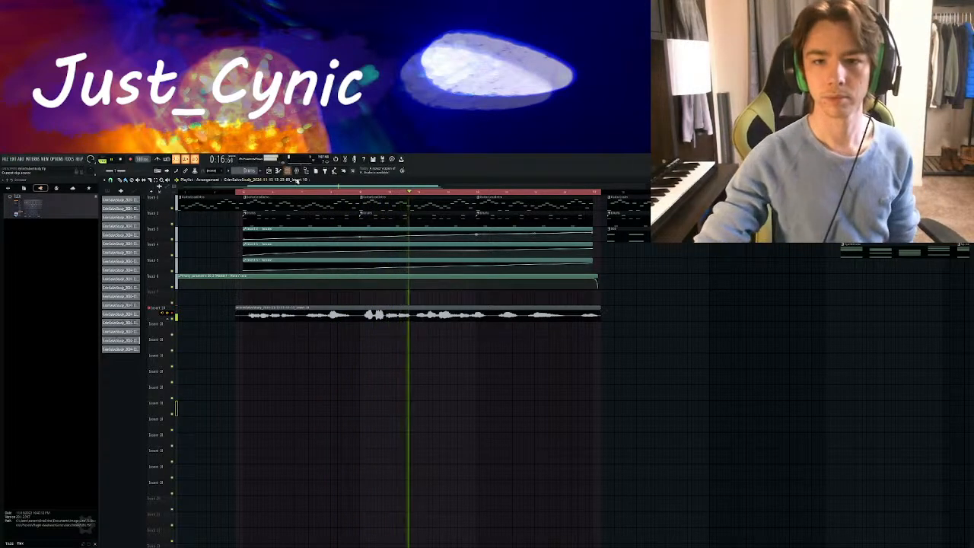
click(295, 171)
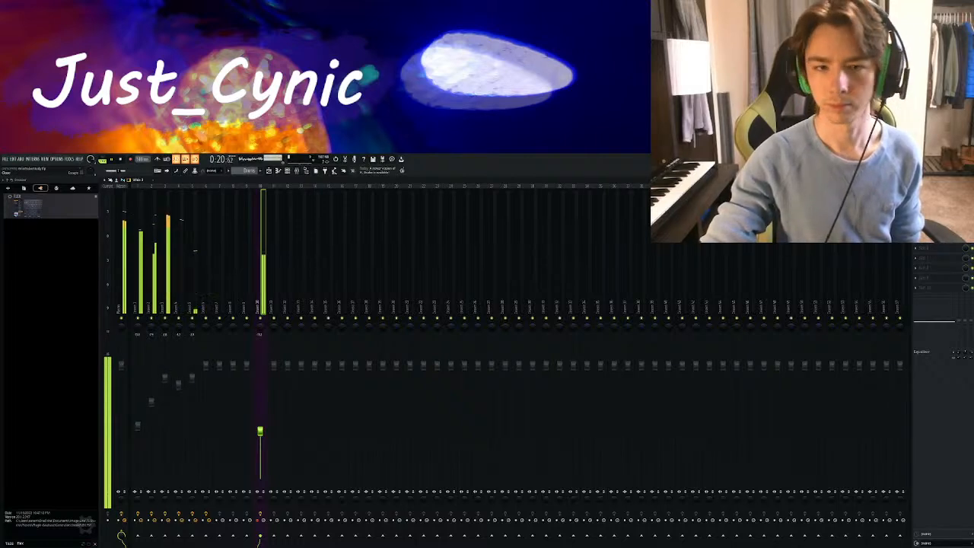
click(969, 181)
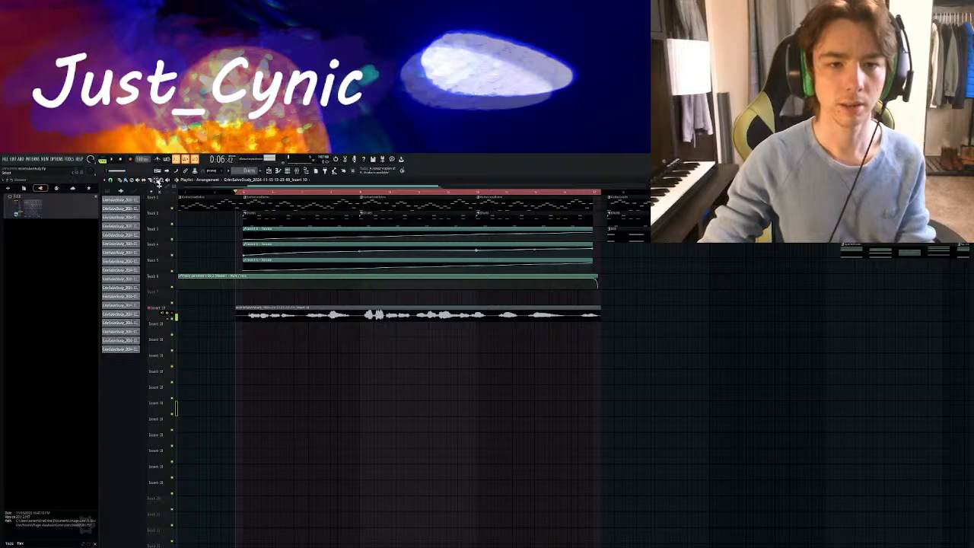
Reselect the intro loop range with a slightly earlier start, and delete the current vocal take
click(238, 194)
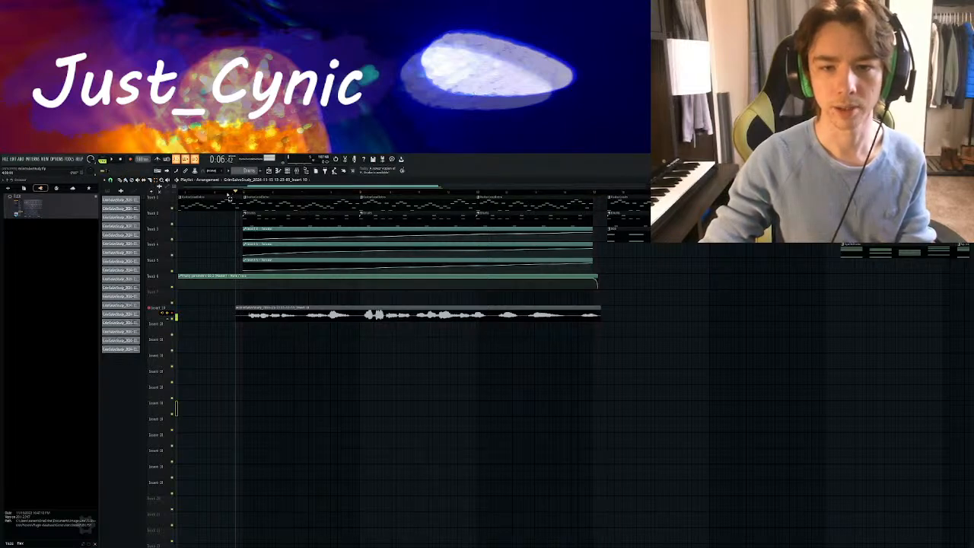
drag(222, 196, 500, 201)
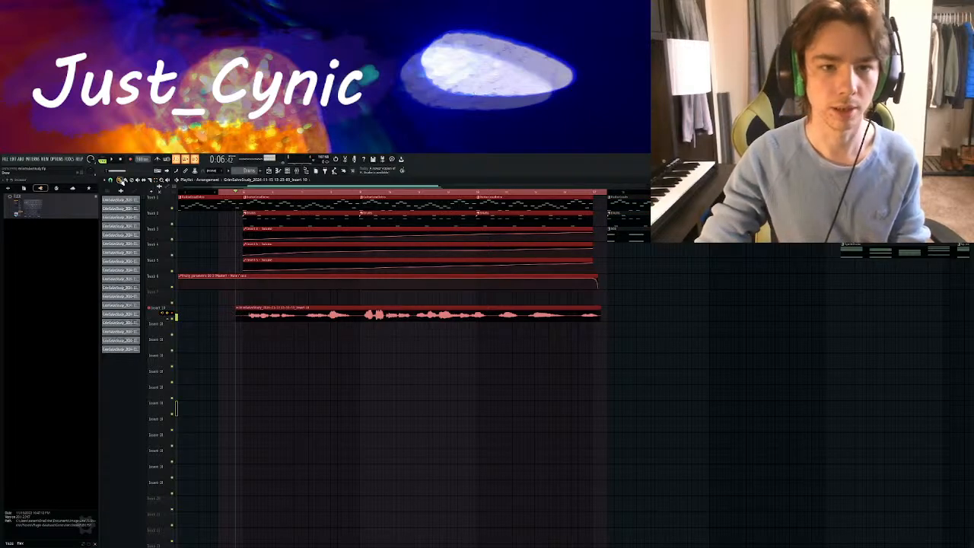
right_click(292, 313)
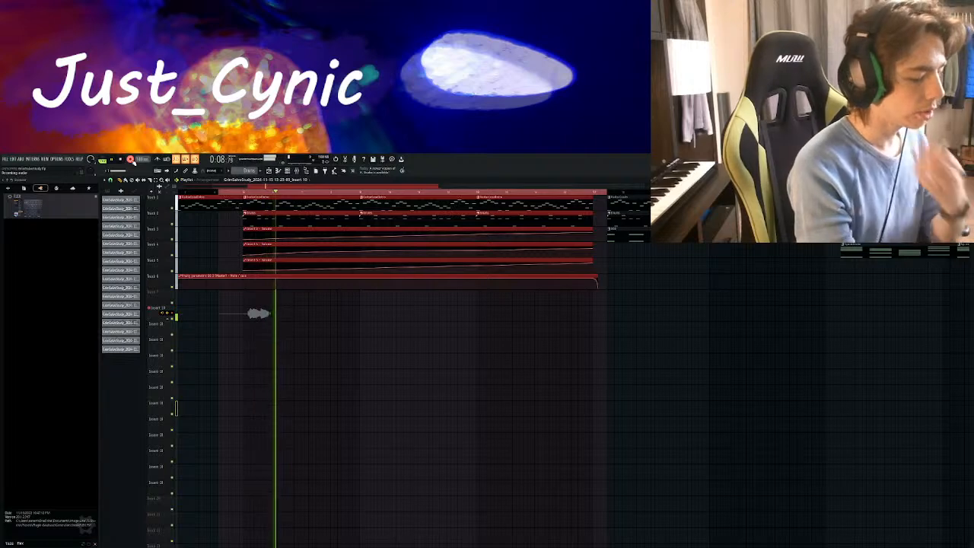
Try a full vocal take over the widened loop after cutting off the first attempt, and undo the recording
key(space)
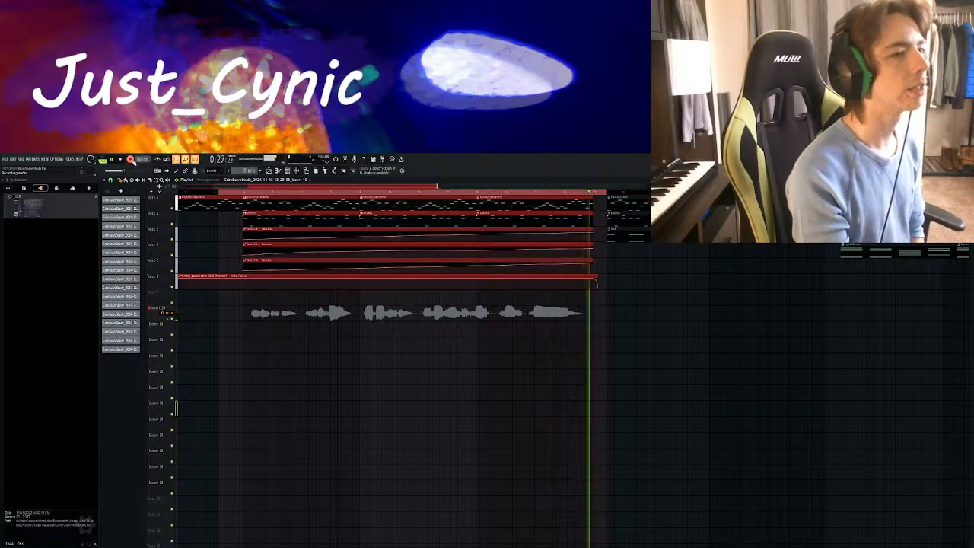
key(space)
key(ctrl+alt+z)
key(ctrl+alt+z)
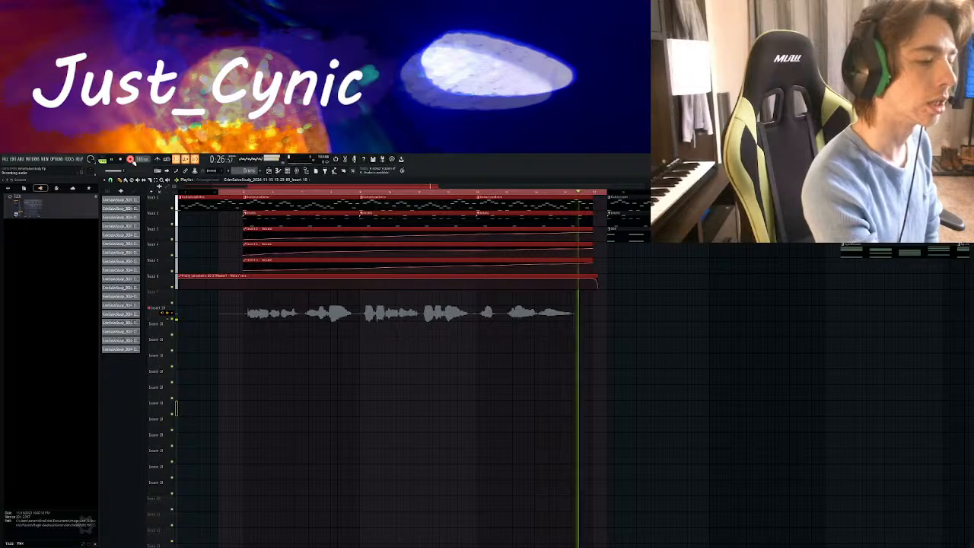
Record one more vocal take over the widened intro loop on Insert 10, and undo its clips
key(space)
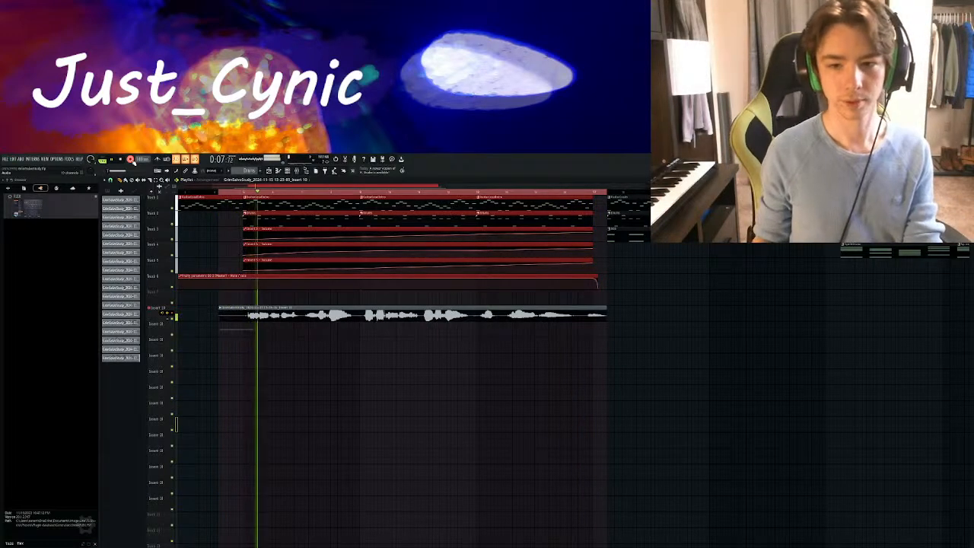
key(space)
key(ctrl+z)
key(ctrl+z)
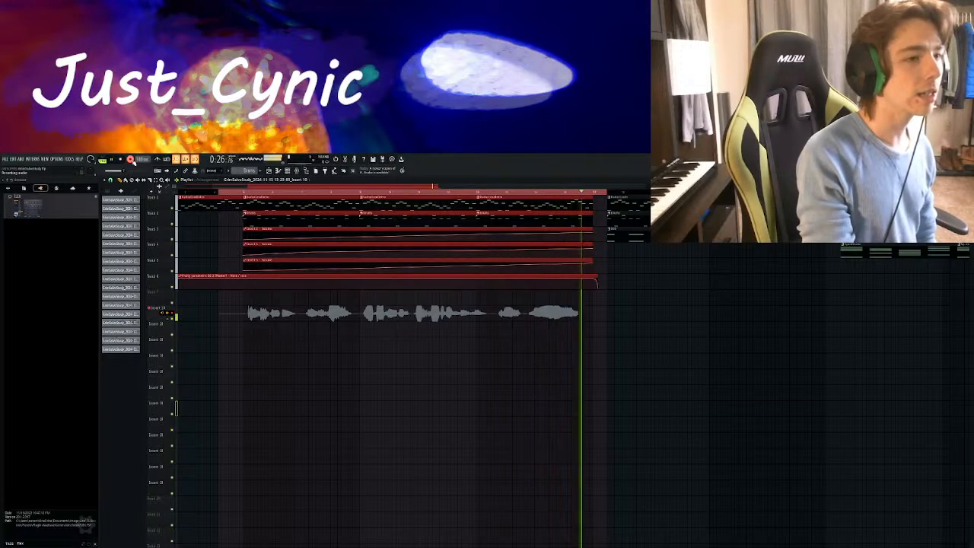
Finish the vocal take on Insert 10, and pull the end of the master EQ automation on Track 6 back to just before the volume automations end
key(space)
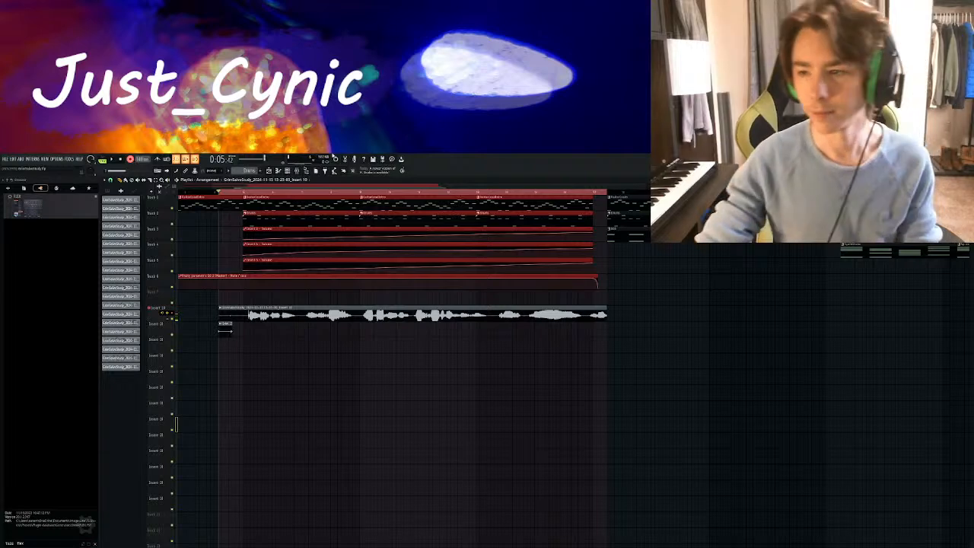
scroll(548, 196, up, 5)
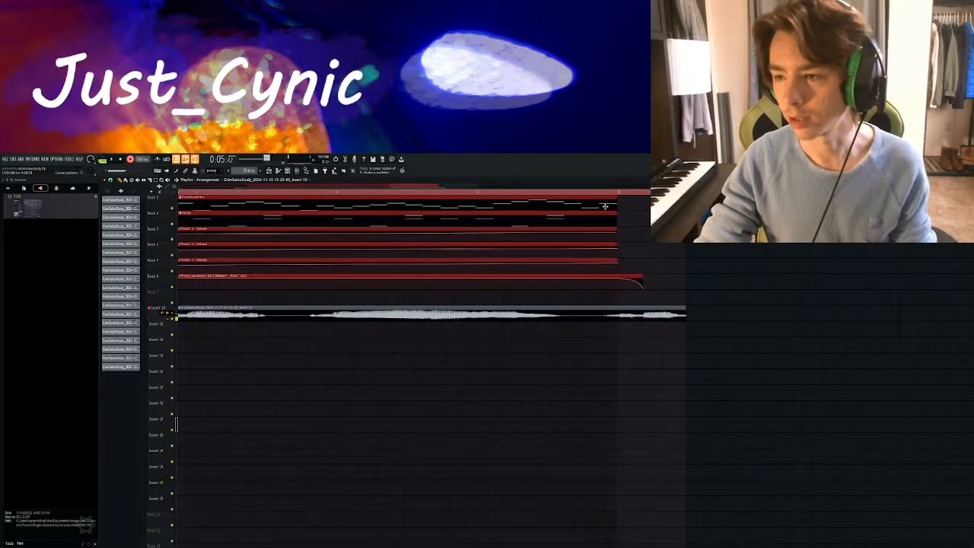
scroll(629, 244, down, 2)
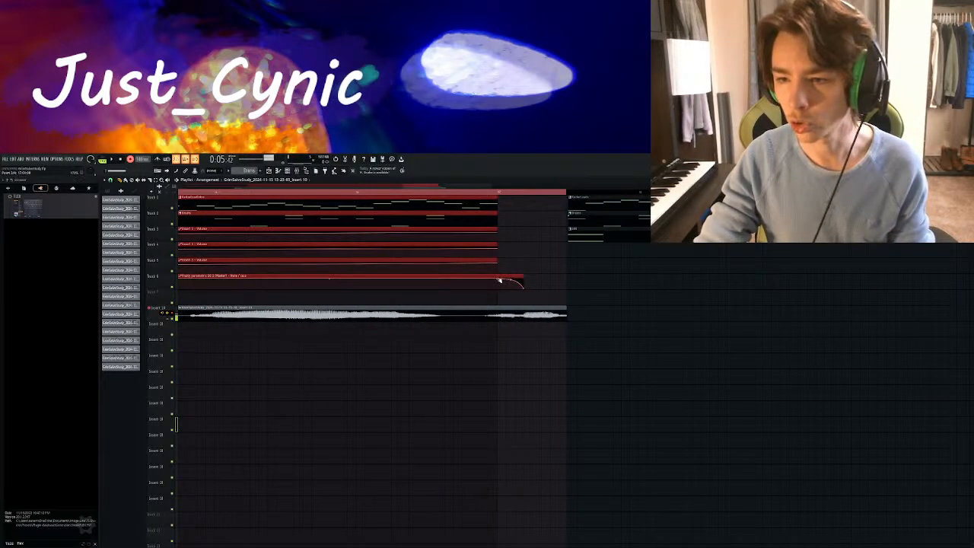
drag(499, 280, 489, 279)
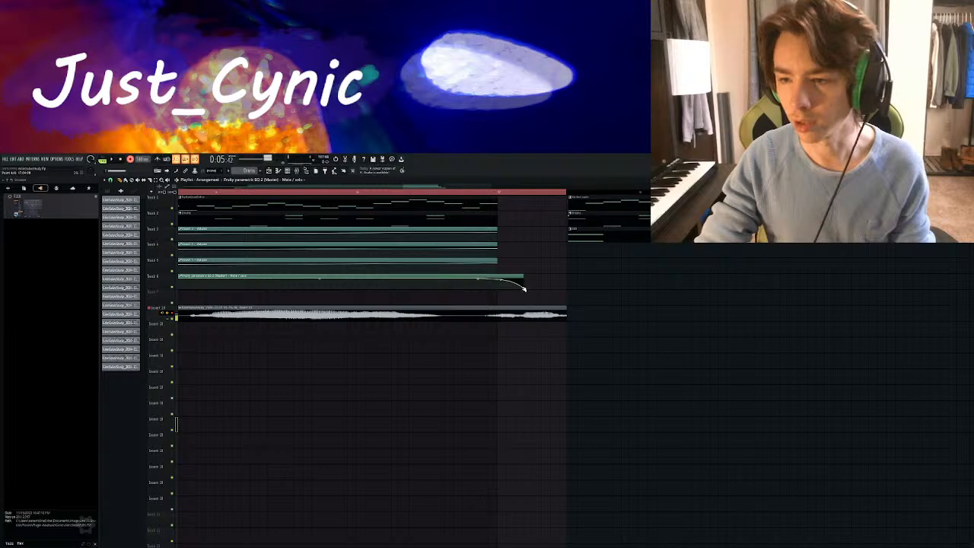
scroll(327, 289, down, 2)
scroll(391, 350, up, 4)
scroll(411, 353, up, 2)
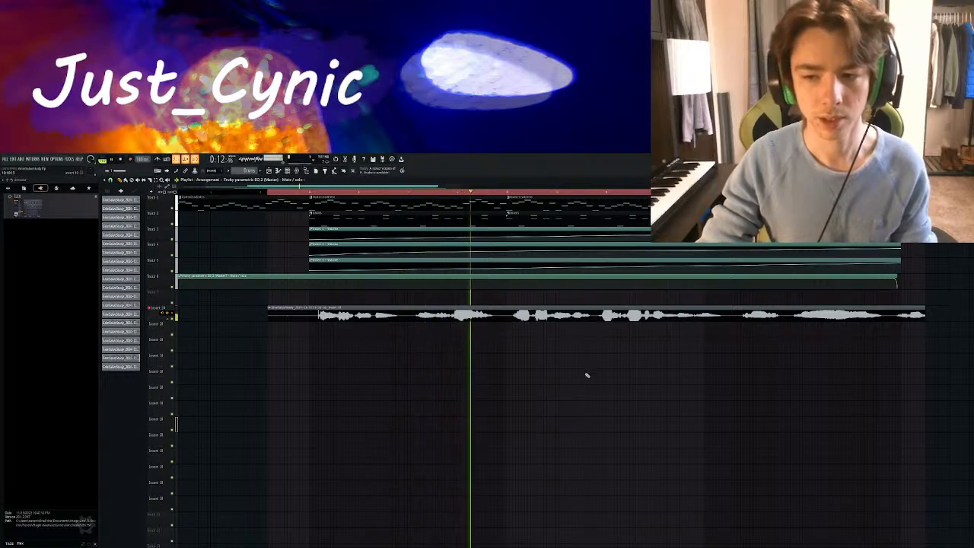
Play back the lead vocal take, and record two more vocal passes over the intro loop, layered beneath it
drag(586, 376, 437, 403)
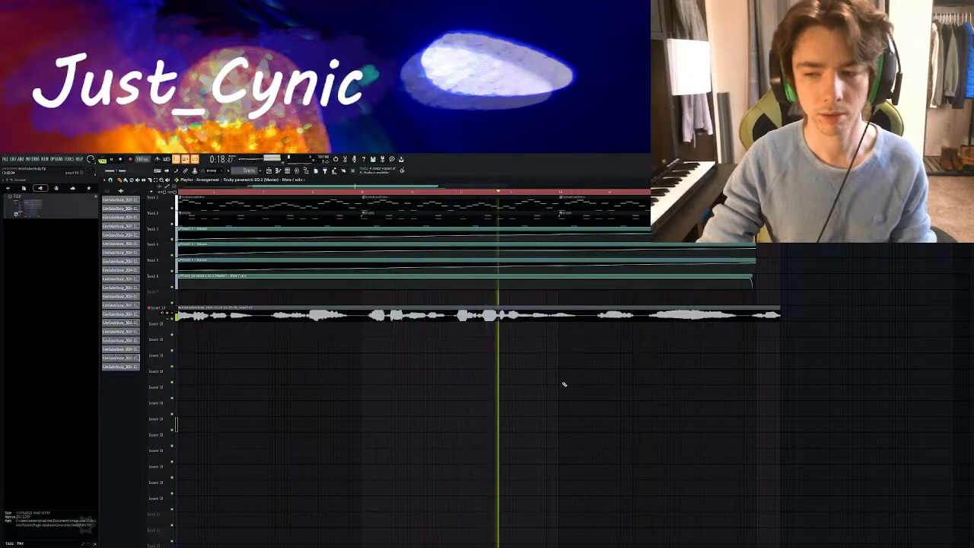
drag(567, 373, 427, 390)
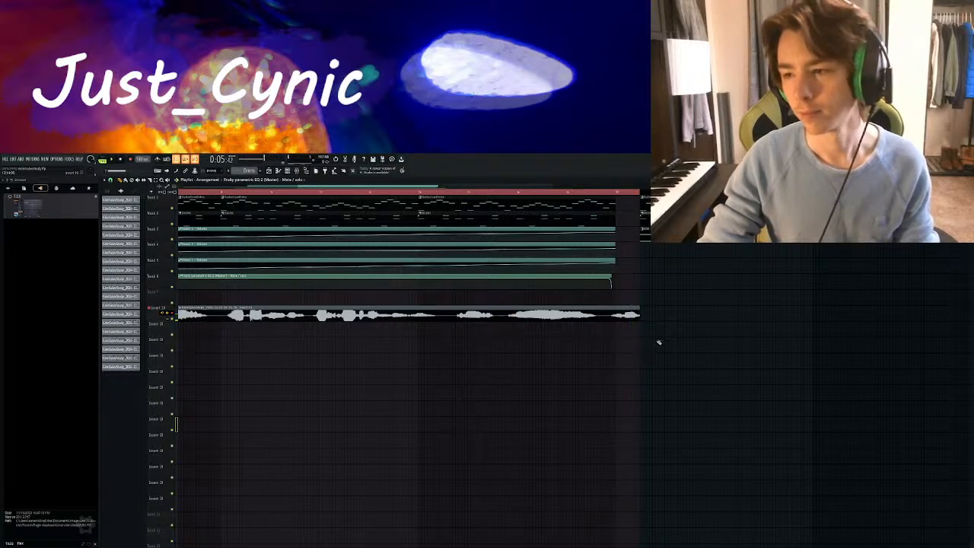
drag(385, 398, 680, 393)
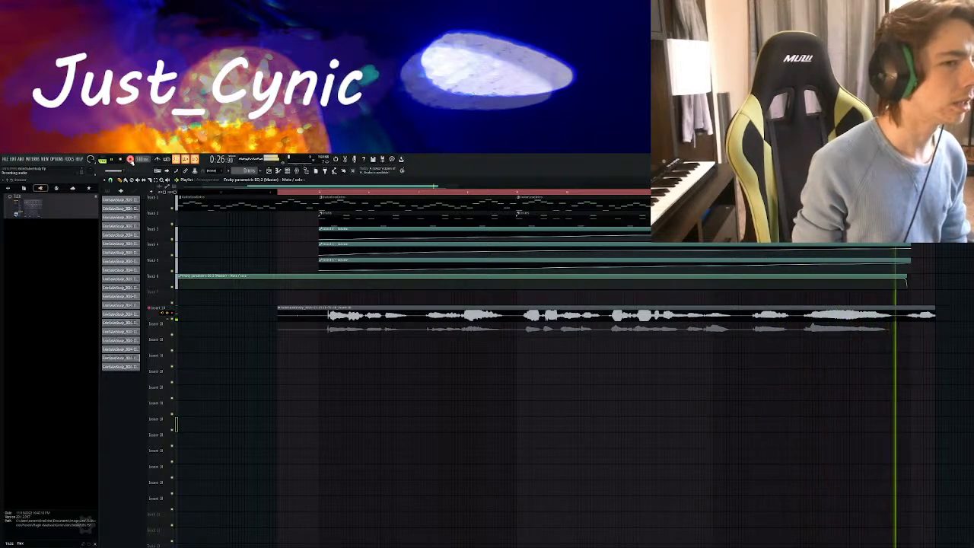
key(space)
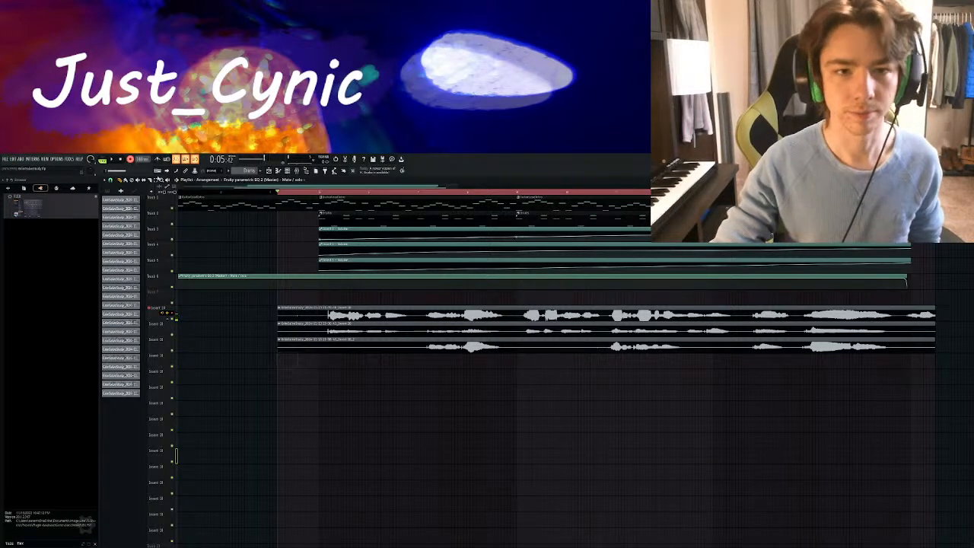
Play back the three layered vocal takes through the whole intro loop
drag(427, 437, 330, 402)
key(space)
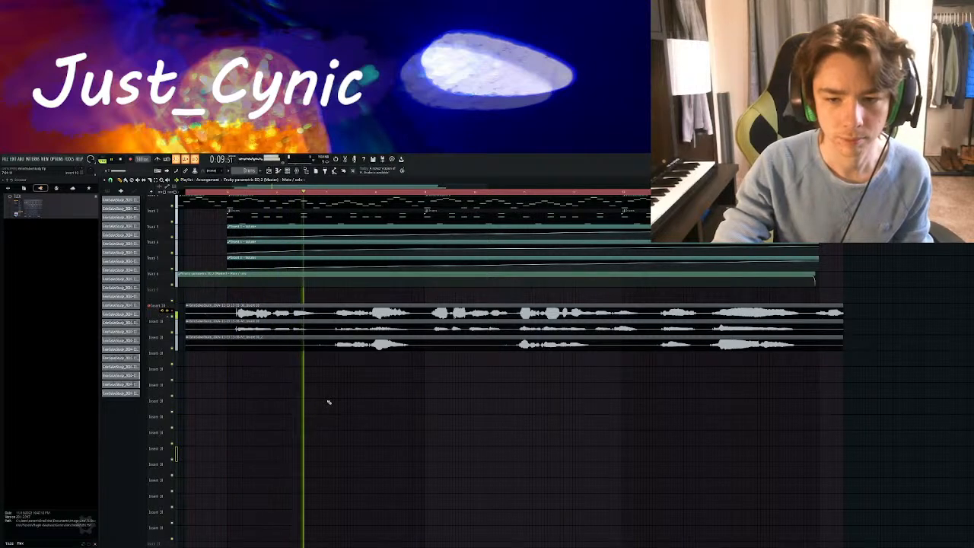
drag(407, 406, 356, 415)
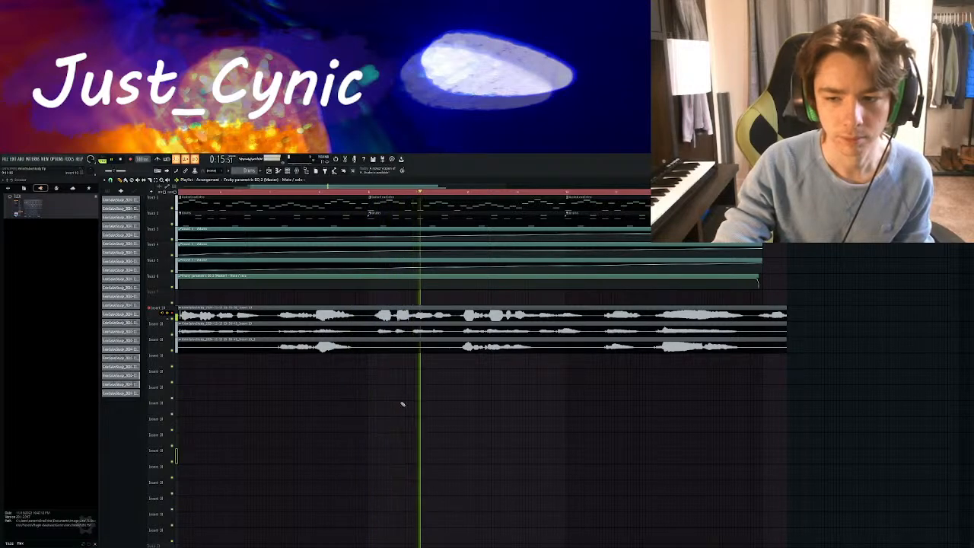
drag(398, 404, 278, 419)
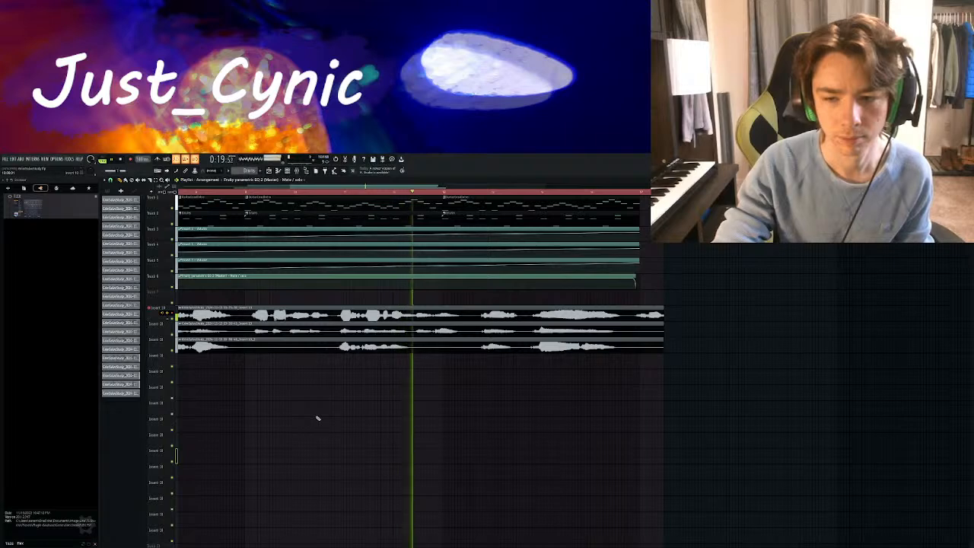
drag(419, 406, 273, 443)
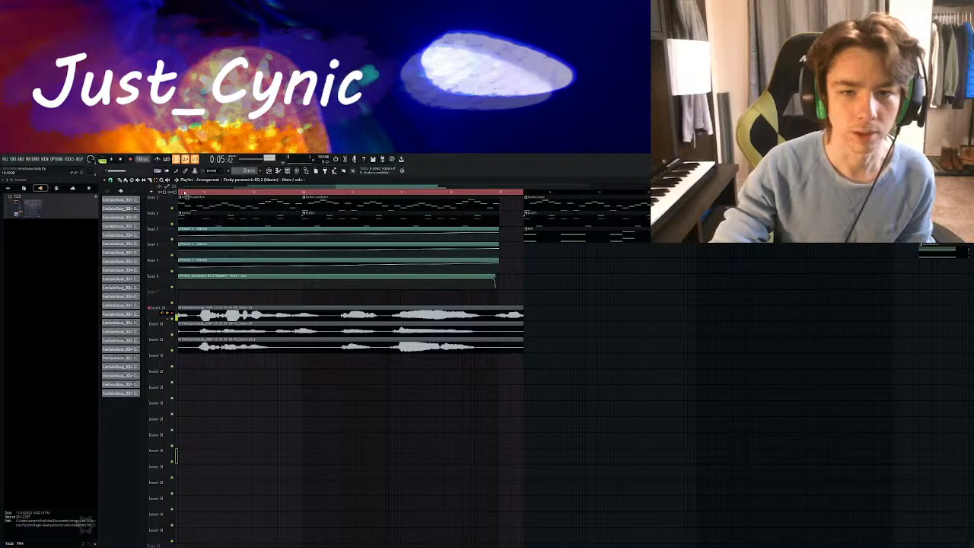
Clear the intro loop range, play the full arrangement, and check the channel levels in the mixer
right_click(185, 192)
scroll(199, 194, down, 5)
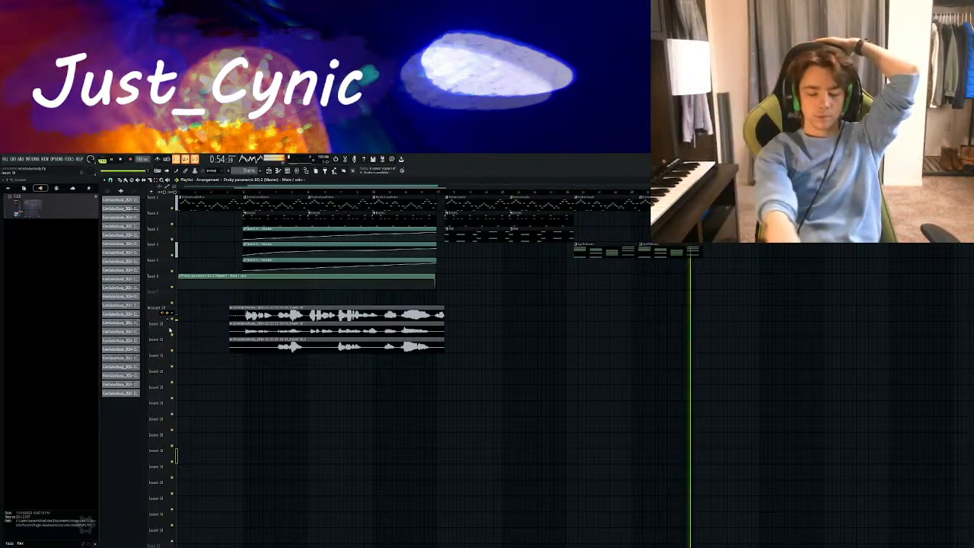
key(space)
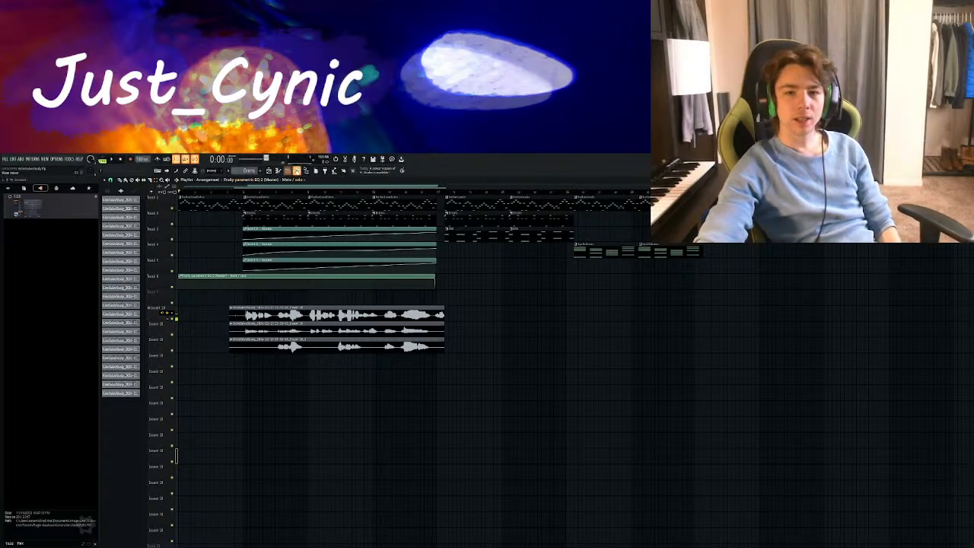
key(F9)
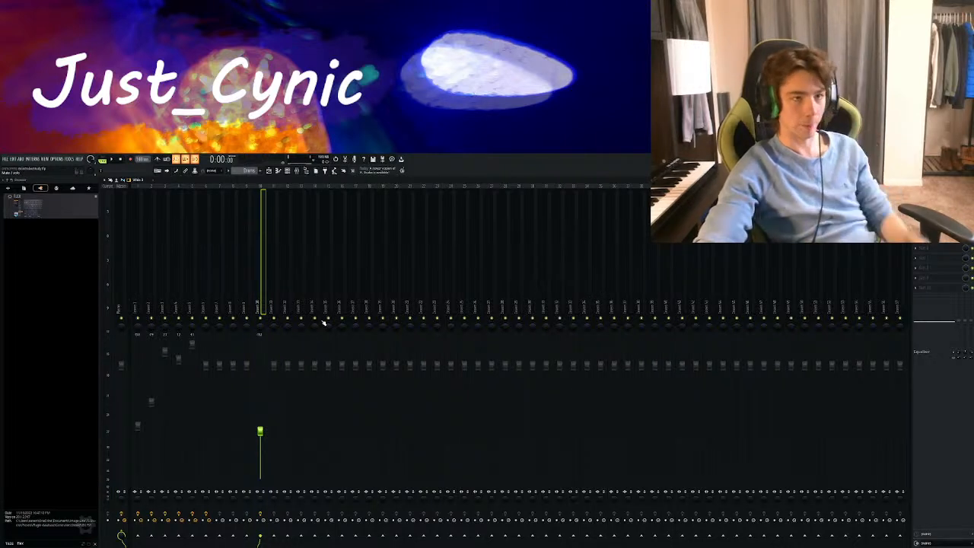
key(F5)
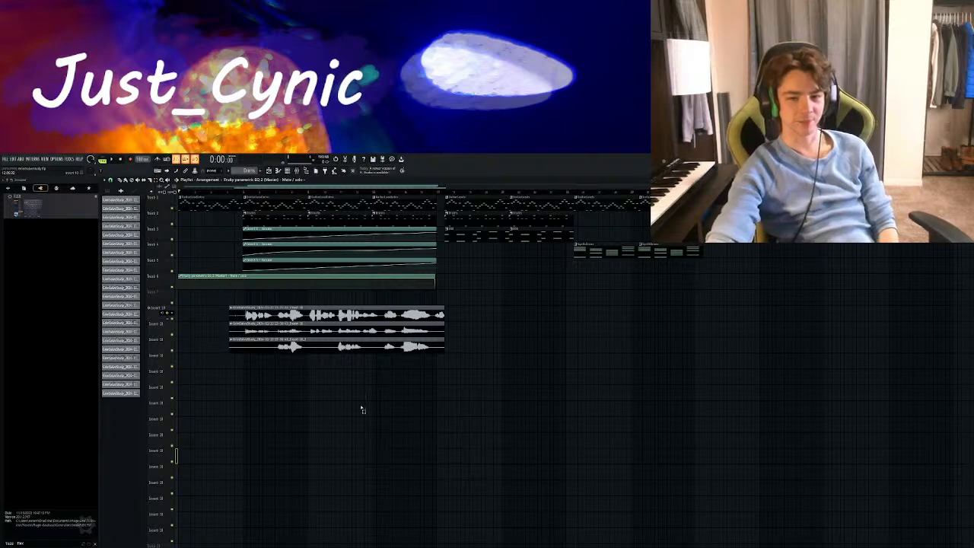
Mute the three vocal tracks and play the arrangement as an instrumental
click(172, 350)
click(175, 346)
click(172, 333)
click(173, 317)
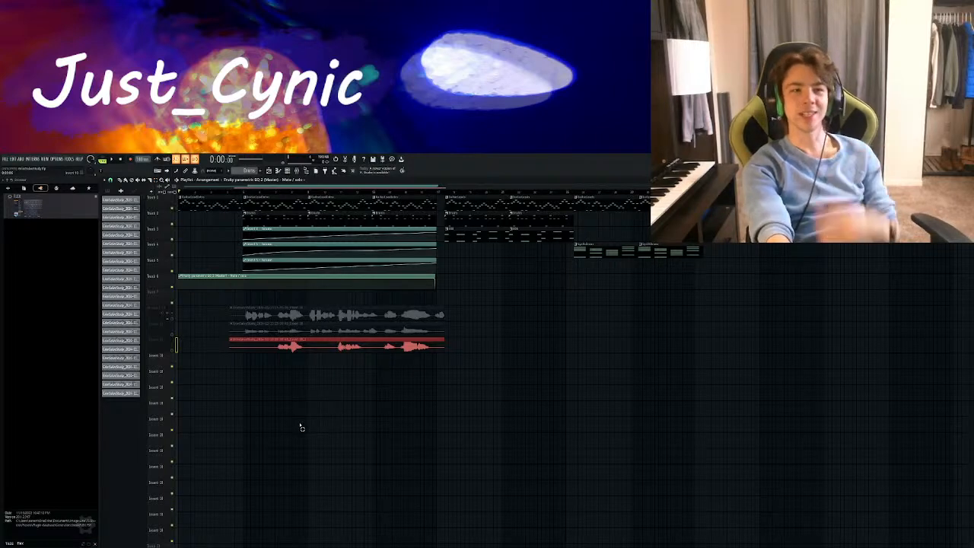
key(space)
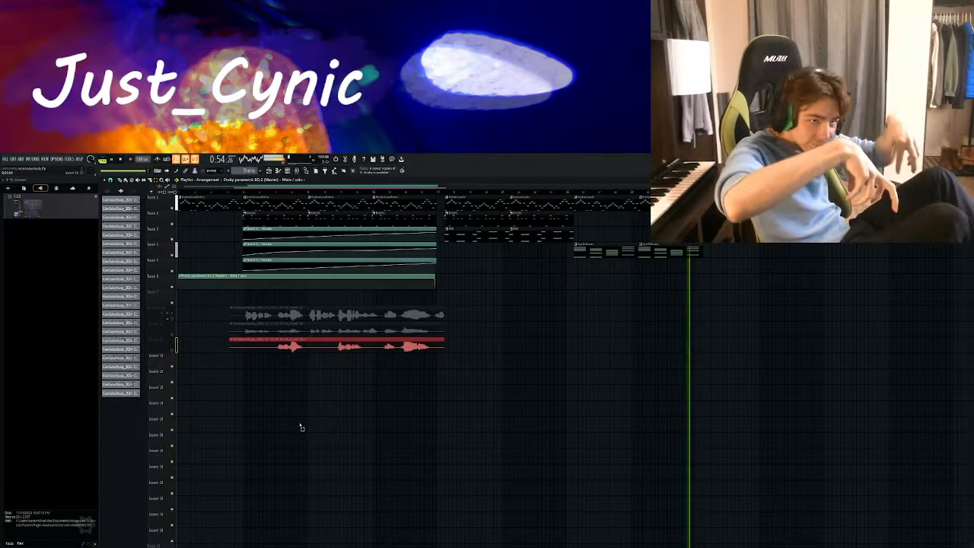
key(space)
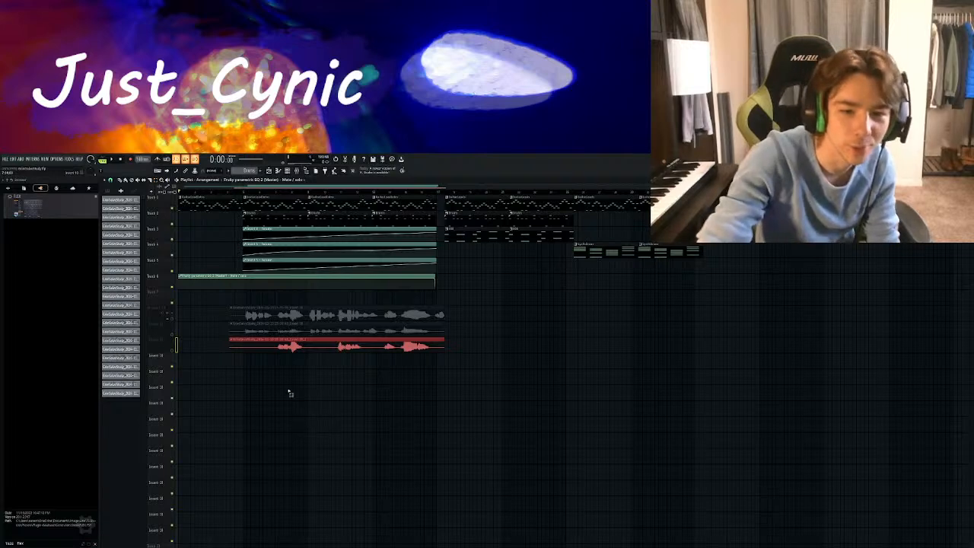
Unmute the three vocal tracks and play the arrangement with the vocals
click(172, 320)
click(174, 335)
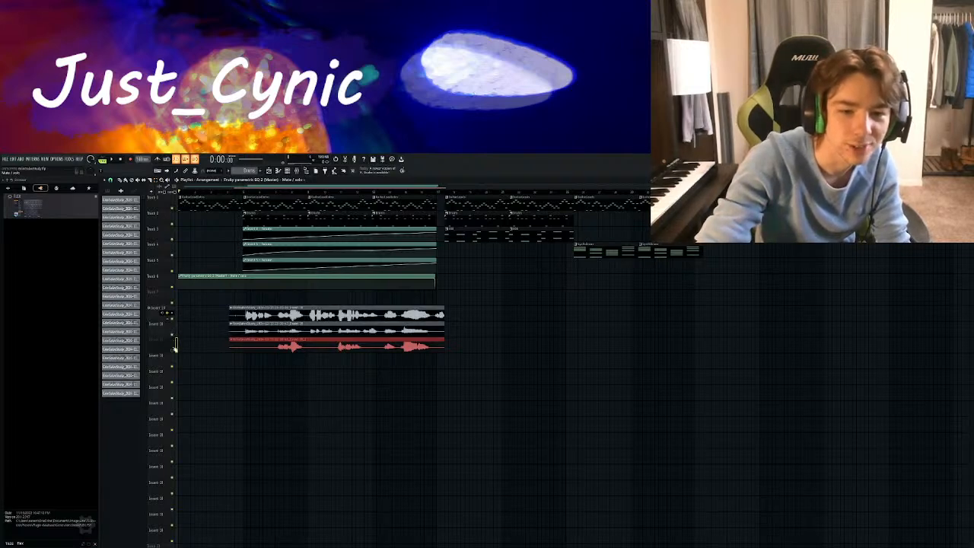
click(175, 350)
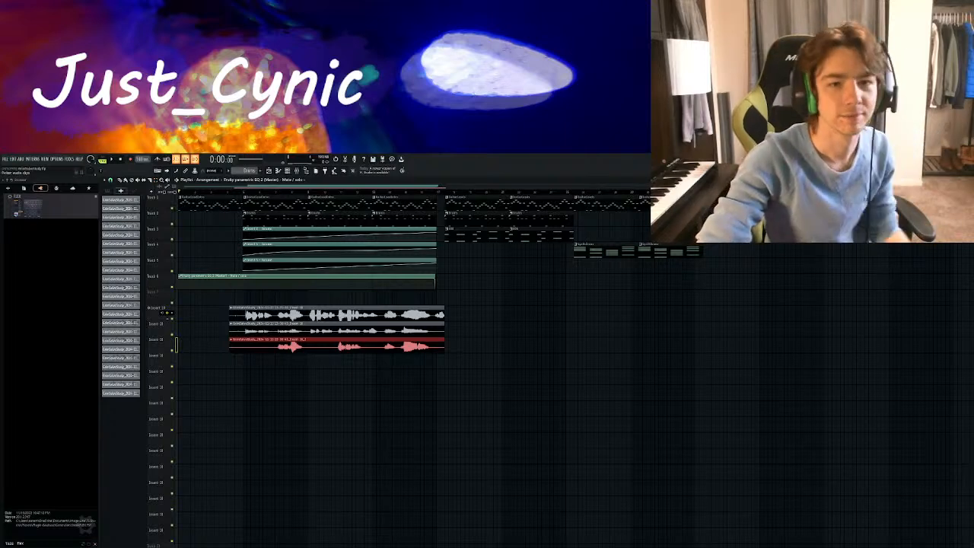
key(space)
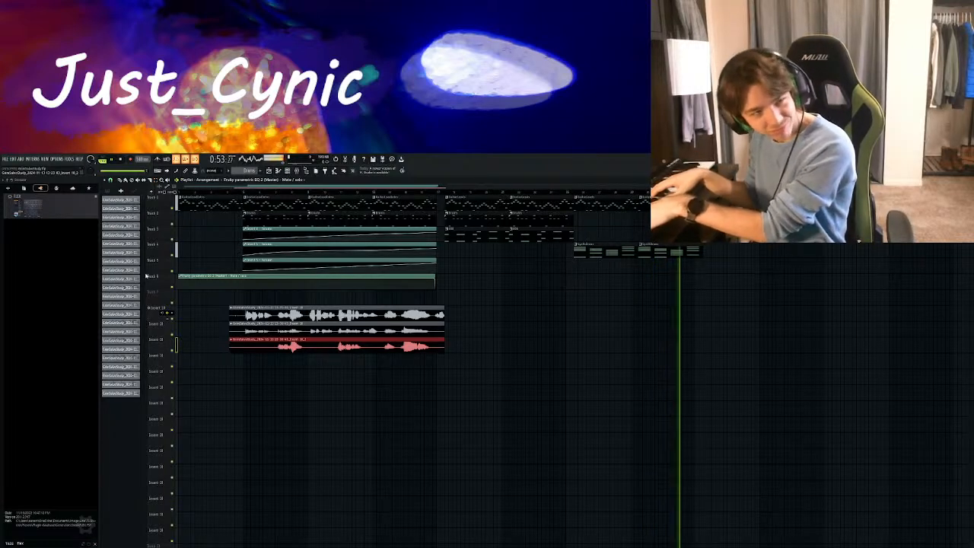
key(space)
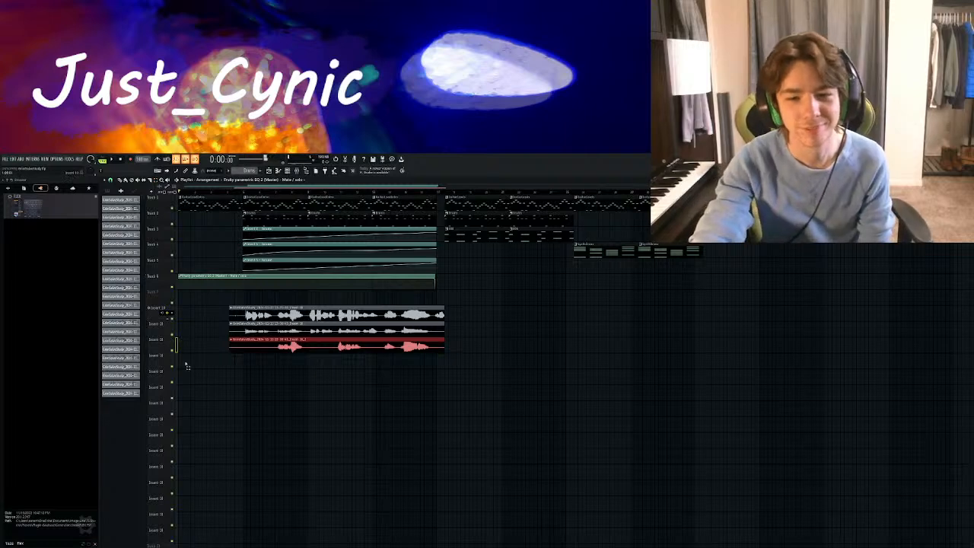